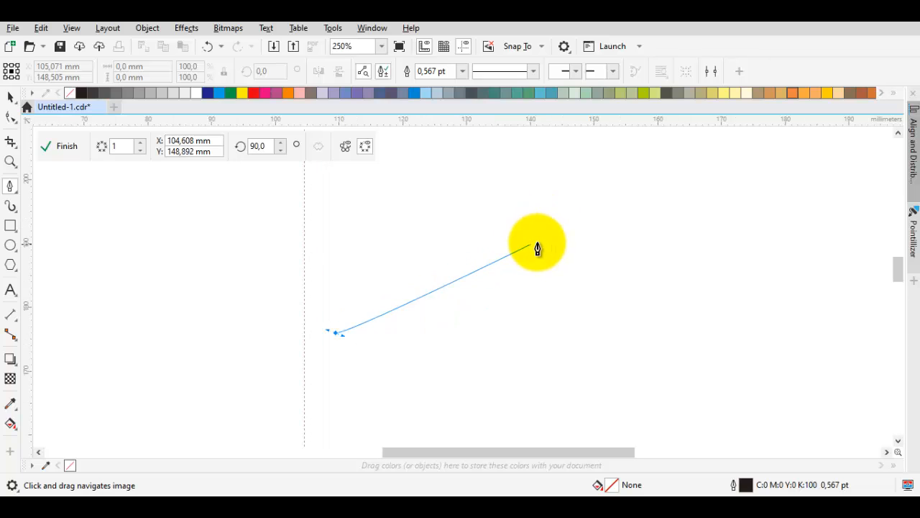
- Draw a closed, narrow curved band rising to a pointed upper tip, about 45 mm wide and 34 mm tall, beside the symmetry axis with the Pen tool
{"action": "left_click", "coordinate": [554, 234]}
{"action": "left_click_drag", "start_coordinate": [593, 213], "coordinate": [594, 212]}
{"action": "left_click_drag", "start_coordinate": [608, 160], "coordinate": [598, 213]}
{"action": "left_click", "coordinate": [612, 182]}
{"action": "left_click_drag", "start_coordinate": [601, 271], "coordinate": [594, 283]}
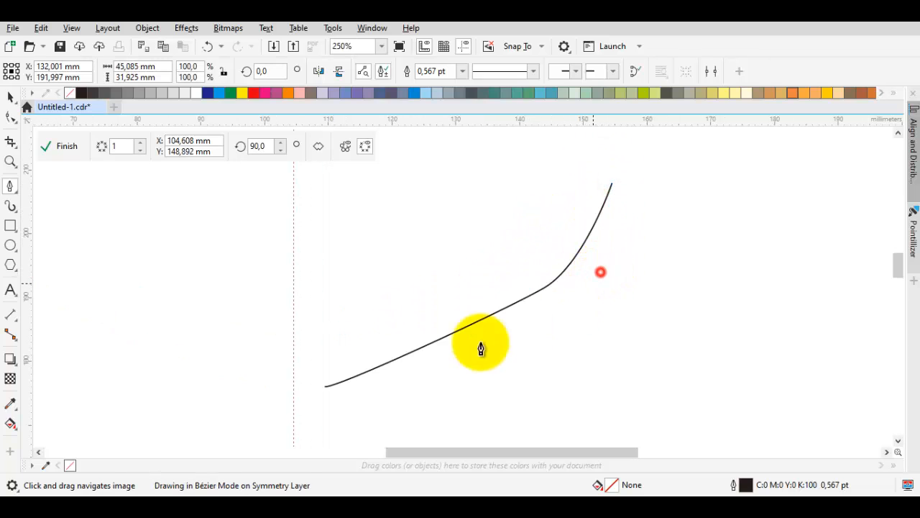
{"action": "left_click_drag", "start_coordinate": [399, 358], "coordinate": [518, 254]}
{"action": "left_click", "coordinate": [457, 295]}
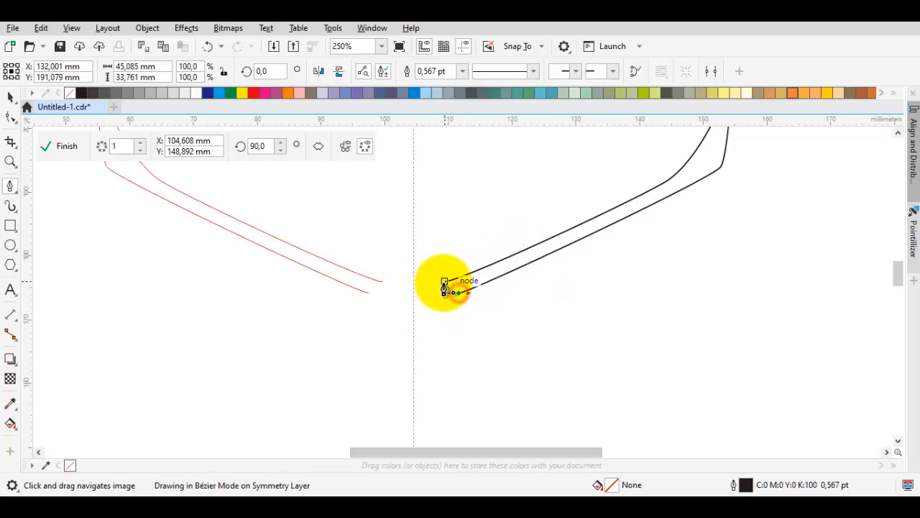
{"action": "left_click", "coordinate": [444, 283]}
{"action": "left_click_drag", "start_coordinate": [474, 294], "coordinate": [466, 278]}
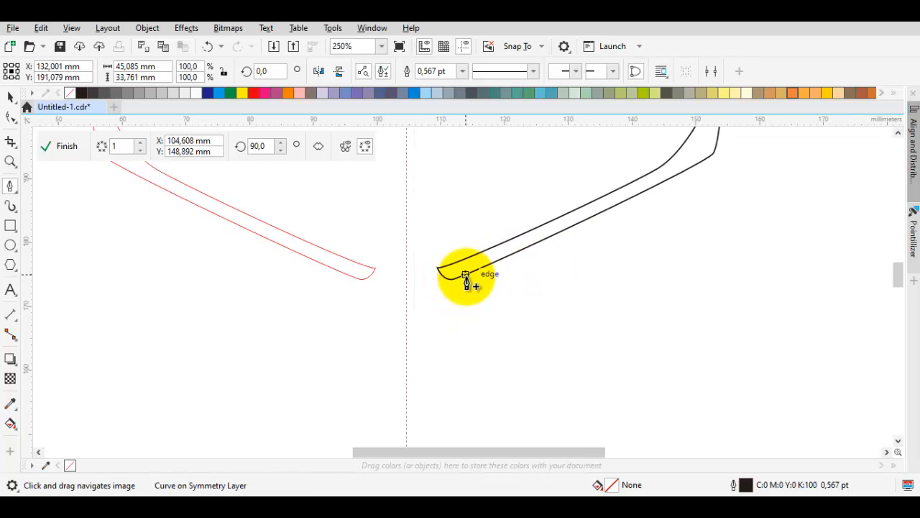
- Draw a closed, thin bent hook with a pointed lower tip, about 15 mm wide and 28 mm tall, across the band's inner end
{"action": "left_click_drag", "start_coordinate": [420, 256], "coordinate": [437, 260]}
{"action": "left_click_drag", "start_coordinate": [501, 361], "coordinate": [493, 300]}
{"action": "left_click", "coordinate": [486, 294]}
{"action": "left_click_drag", "start_coordinate": [417, 369], "coordinate": [497, 323]}
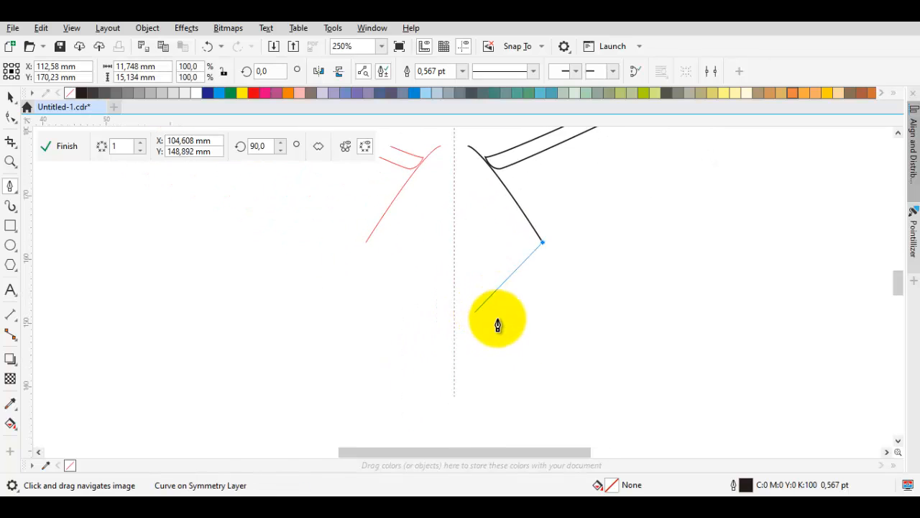
{"action": "left_click", "coordinate": [509, 322]}
{"action": "left_click", "coordinate": [565, 248]}
{"action": "scroll", "coordinate": [515, 181], "scroll_direction": "up", "scroll_amount": 1}
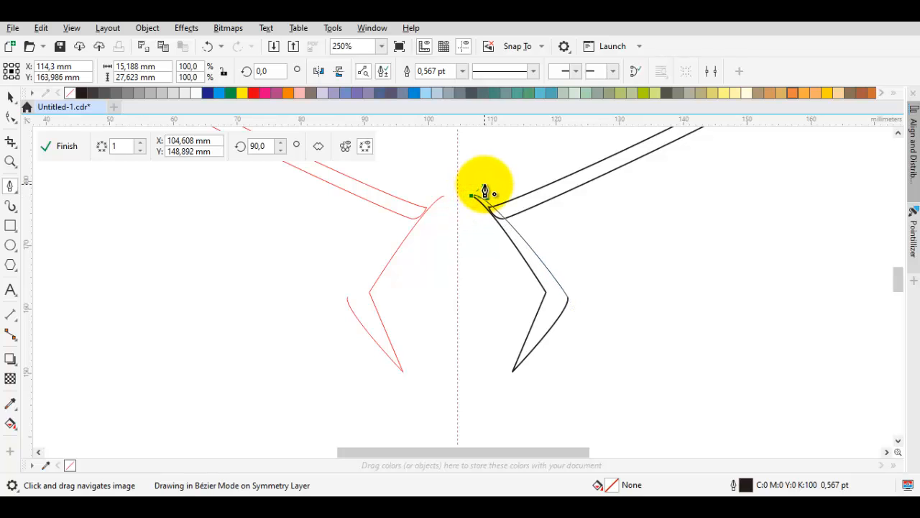
{"action": "left_click", "coordinate": [489, 191]}
- Draw a closed wing panel beneath the band, about 38 mm wide and 24 mm tall, from the band's outer bend to the hook
{"action": "left_click_drag", "start_coordinate": [657, 189], "coordinate": [581, 240]}
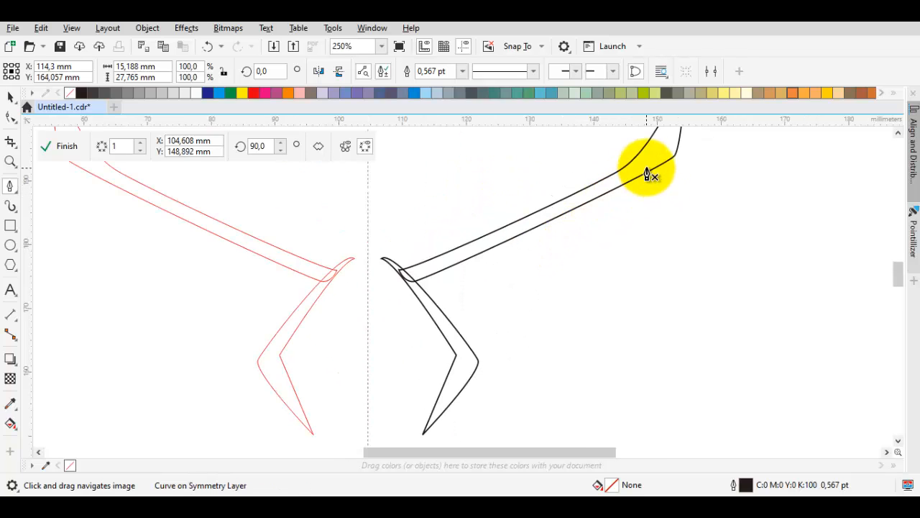
{"action": "left_click_drag", "start_coordinate": [633, 178], "coordinate": [628, 178]}
{"action": "left_click_drag", "start_coordinate": [606, 249], "coordinate": [578, 271]}
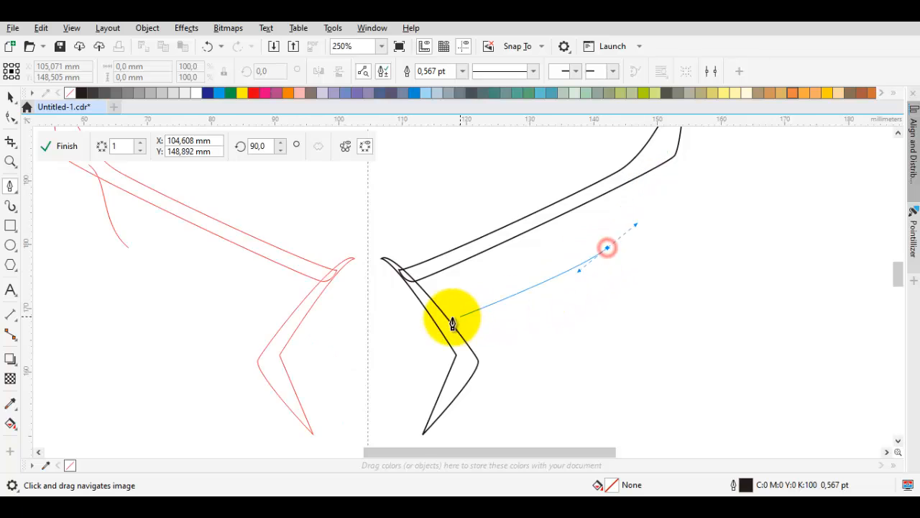
{"action": "scroll", "coordinate": [452, 318], "scroll_direction": "up", "scroll_amount": 2}
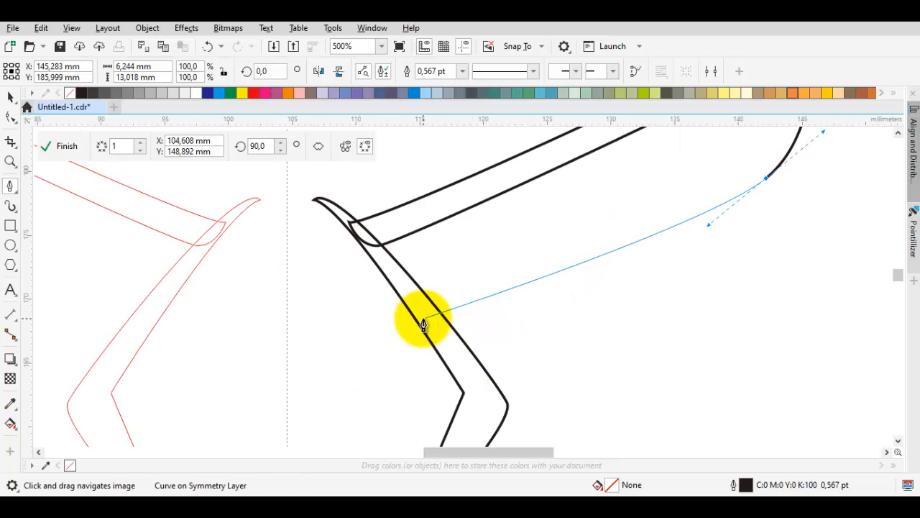
{"action": "scroll", "coordinate": [424, 318], "scroll_direction": "down", "scroll_amount": 1}
{"action": "scroll", "coordinate": [426, 319], "scroll_direction": "up", "scroll_amount": 1}
{"action": "left_click_drag", "start_coordinate": [431, 320], "coordinate": [379, 266]}
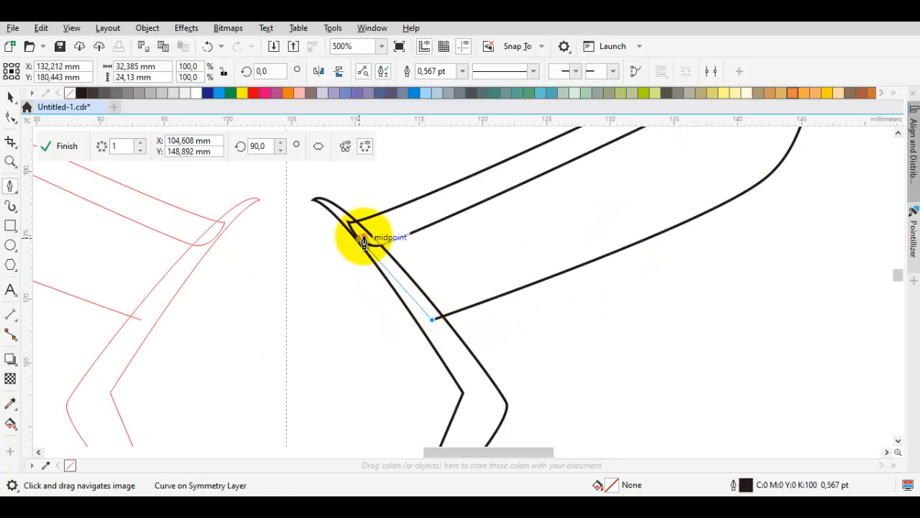
{"action": "scroll", "coordinate": [403, 238], "scroll_direction": "down", "scroll_amount": 2}
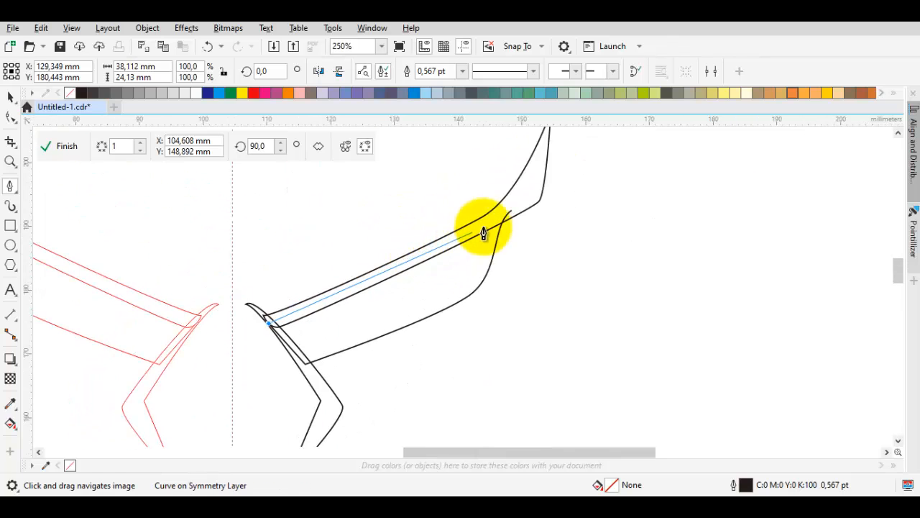
{"action": "left_click", "coordinate": [511, 214]}
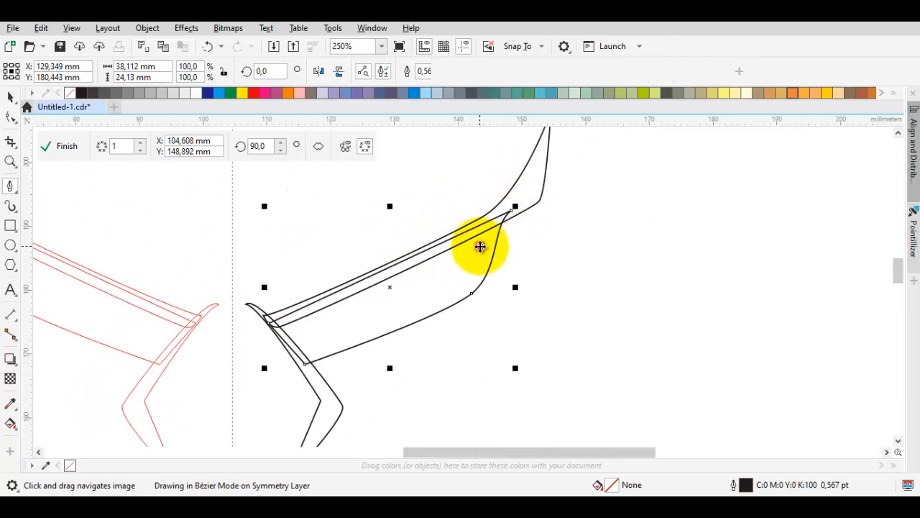
- Move the wing panel's upper outer and lower outer nodes outward, enlarging it to about 39 by 25 mm
{"action": "key", "text": "space"}
{"action": "left_click_drag", "start_coordinate": [513, 211], "coordinate": [521, 203]}
{"action": "scroll", "coordinate": [462, 314], "scroll_direction": "up", "scroll_amount": 1}
{"action": "left_click_drag", "start_coordinate": [481, 277], "coordinate": [512, 289]}
{"action": "scroll", "coordinate": [512, 288], "scroll_direction": "down", "scroll_amount": 1}
{"action": "key", "text": "space"}
- Sample the outline's black (K:100) with the color eyedropper and fill the band, wing panel and hook with it
{"action": "key", "text": "i"}
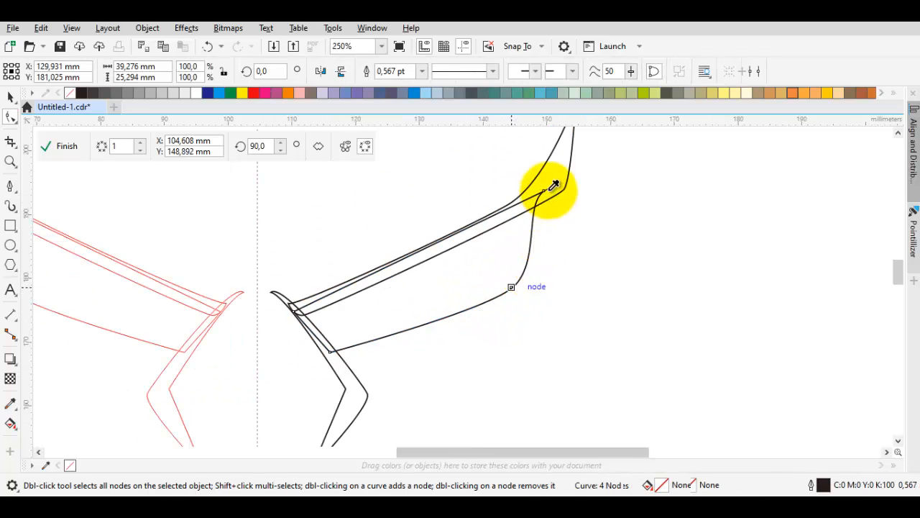
{"action": "scroll", "coordinate": [546, 201], "scroll_direction": "up", "scroll_amount": 1}
{"action": "left_click", "coordinate": [550, 197]}
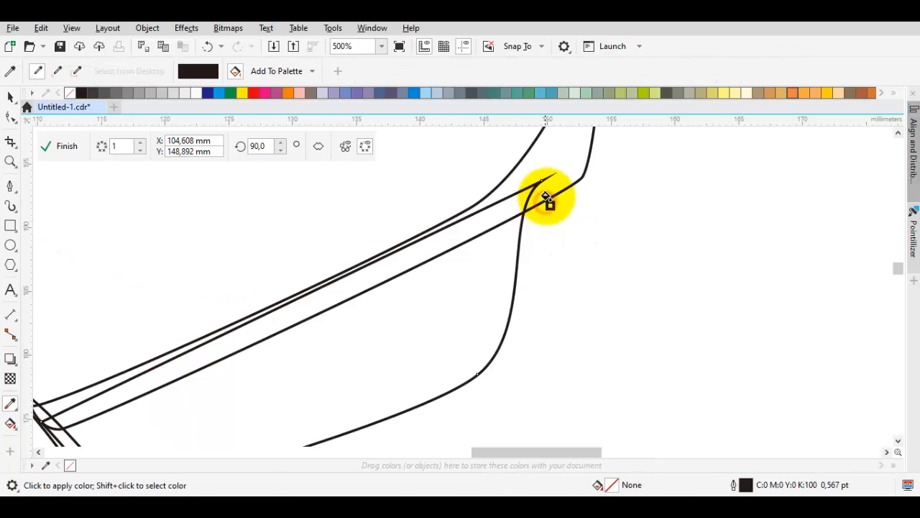
{"action": "left_click", "coordinate": [487, 275]}
{"action": "scroll", "coordinate": [486, 276], "scroll_direction": "down", "scroll_amount": 1}
{"action": "left_click_drag", "start_coordinate": [389, 352], "coordinate": [442, 265]}
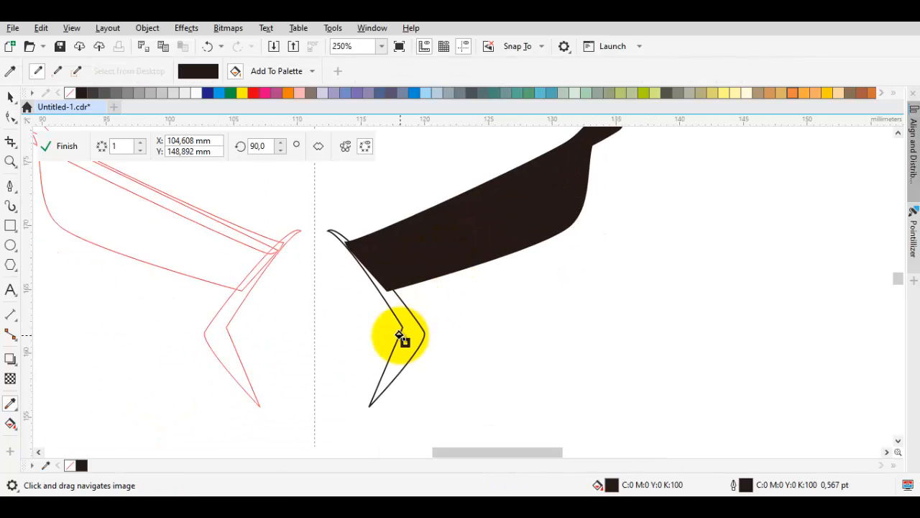
{"action": "scroll", "coordinate": [401, 335], "scroll_direction": "up", "scroll_amount": 1}
{"action": "left_click", "coordinate": [420, 335]}
- Select all three filled shapes and remove their outlines
{"action": "key", "text": "space"}
{"action": "scroll", "coordinate": [421, 335], "scroll_direction": "down", "scroll_amount": 3}
{"action": "left_click", "coordinate": [457, 346]}
{"action": "left_click_drag", "start_coordinate": [556, 374], "coordinate": [363, 248]}
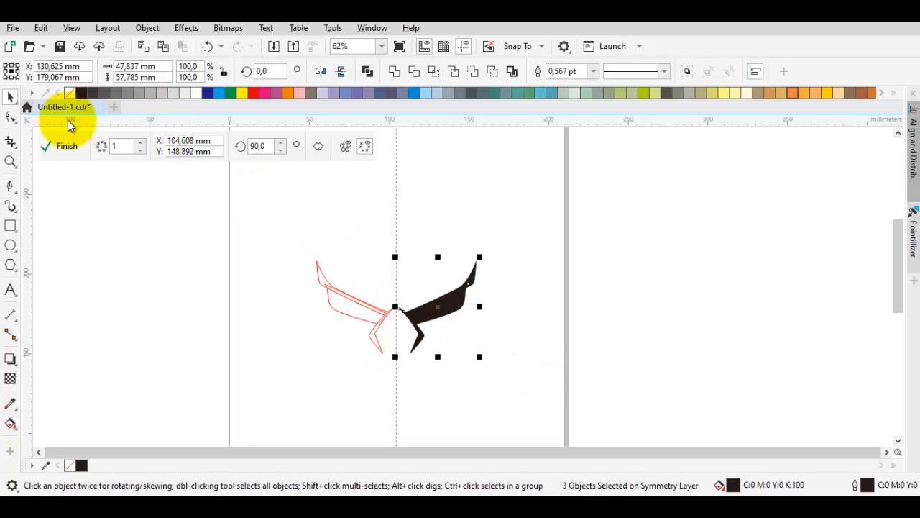
{"action": "left_click", "coordinate": [550, 248]}
{"action": "scroll", "coordinate": [507, 306], "scroll_direction": "up", "scroll_amount": 1}
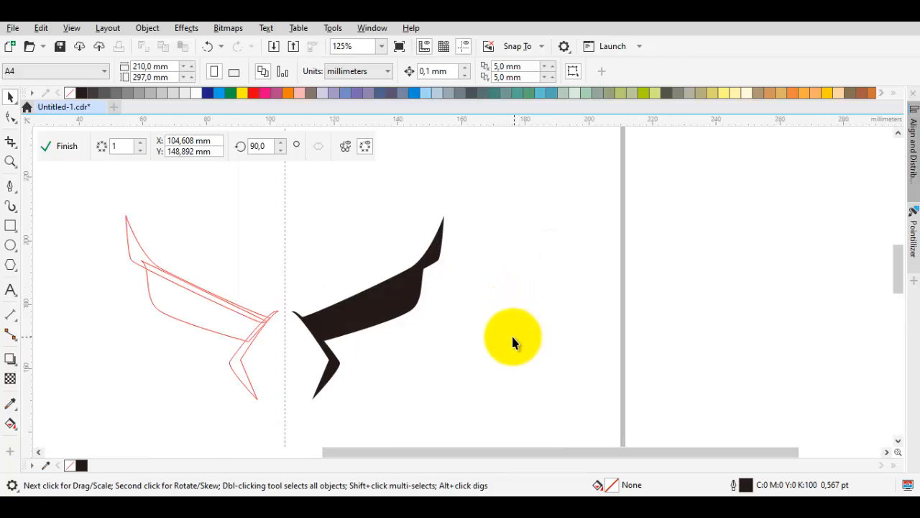
{"action": "left_click_drag", "start_coordinate": [454, 340], "coordinate": [541, 304]}
{"action": "key", "text": "F5"}
{"action": "scroll", "coordinate": [461, 293], "scroll_direction": "up", "scroll_amount": 1}
{"action": "left_click_drag", "start_coordinate": [456, 307], "coordinate": [453, 325]}
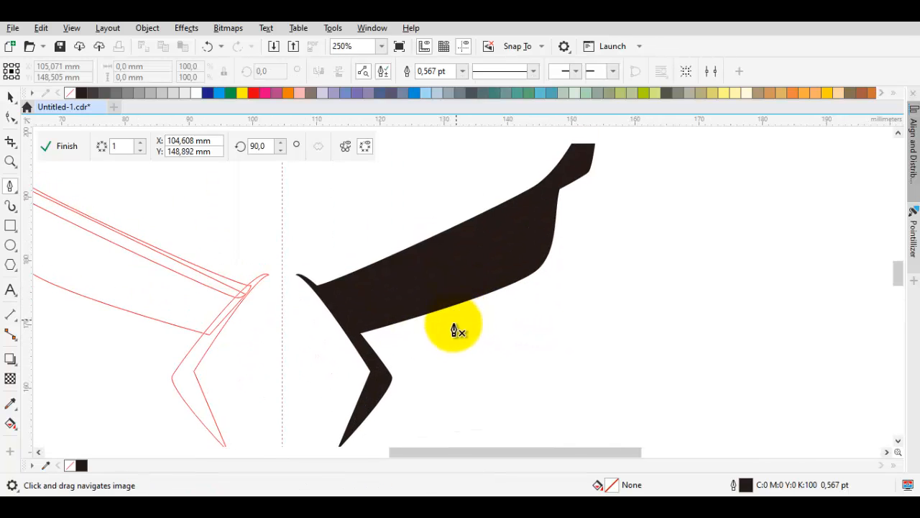
{"action": "scroll", "coordinate": [454, 330], "scroll_direction": "up", "scroll_amount": 1}
{"action": "left_click", "coordinate": [635, 247]}
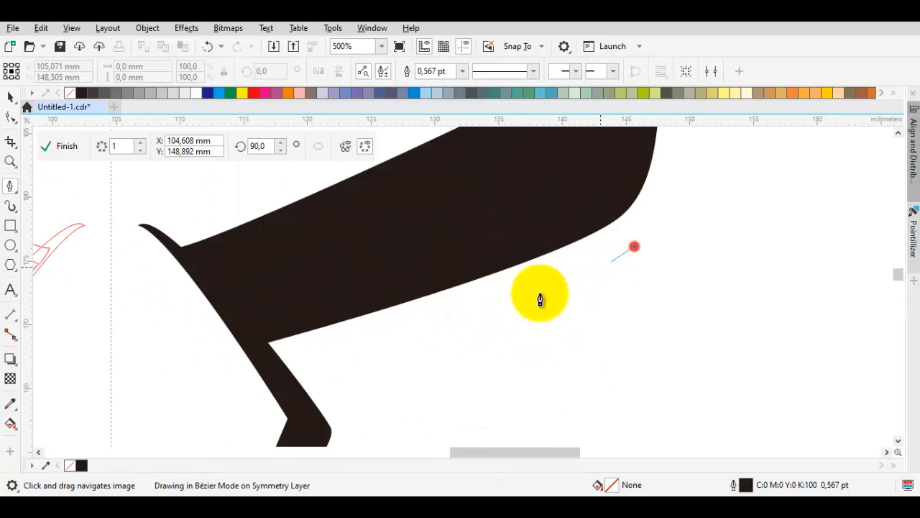
{"action": "left_click", "coordinate": [363, 333]}
{"action": "left_click", "coordinate": [245, 332]}
{"action": "left_click", "coordinate": [274, 362]}
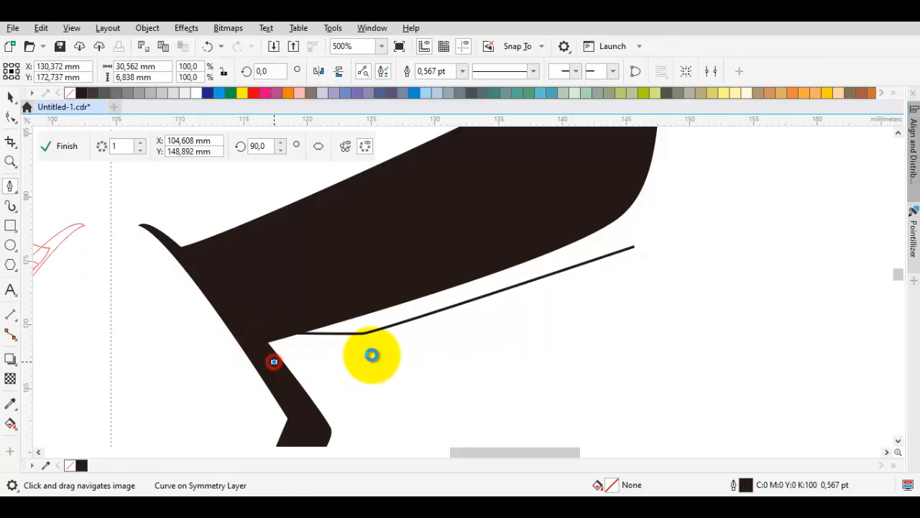
{"action": "key", "text": "space"}
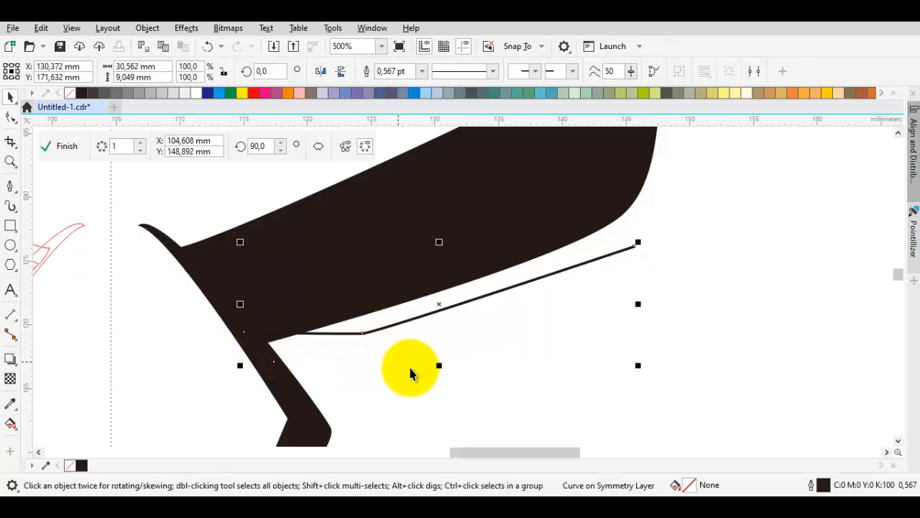
{"action": "key", "text": "Delete"}
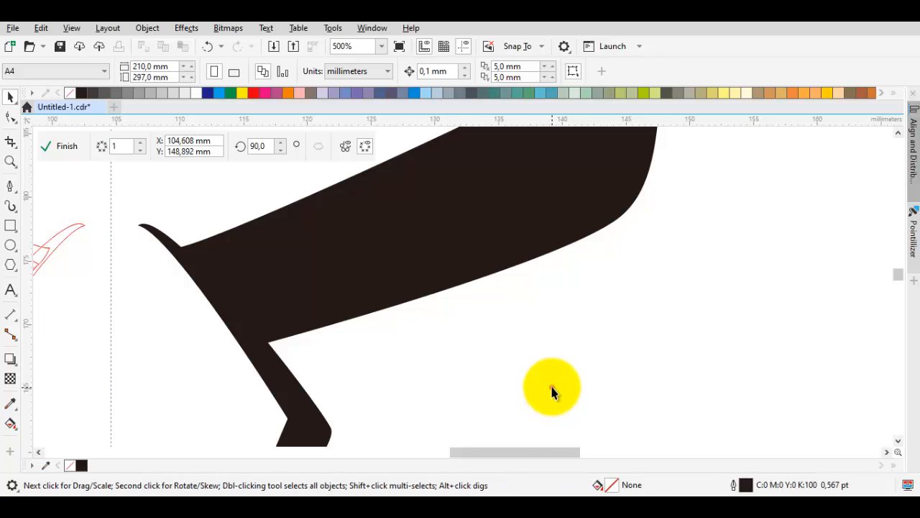
{"action": "left_click", "coordinate": [546, 384]}
{"action": "key", "text": "i"}
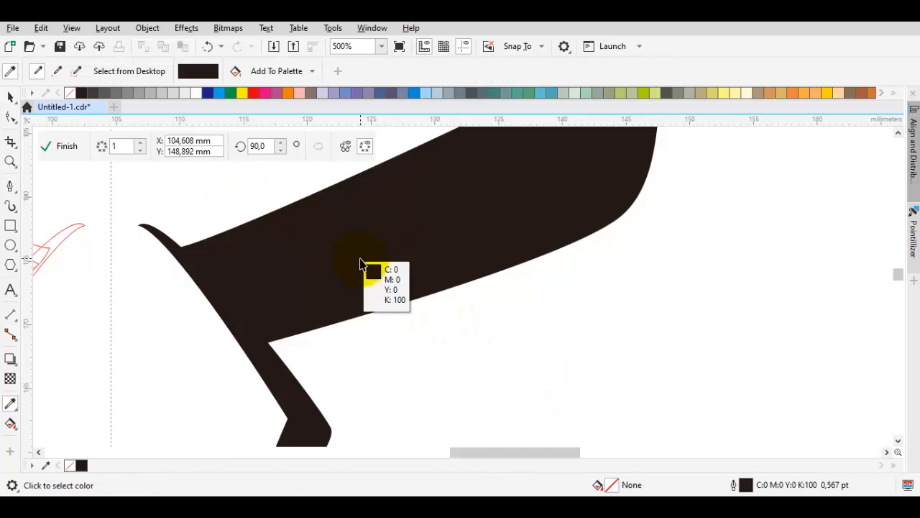
{"action": "key", "text": "space"}
{"action": "left_click", "coordinate": [520, 343]}
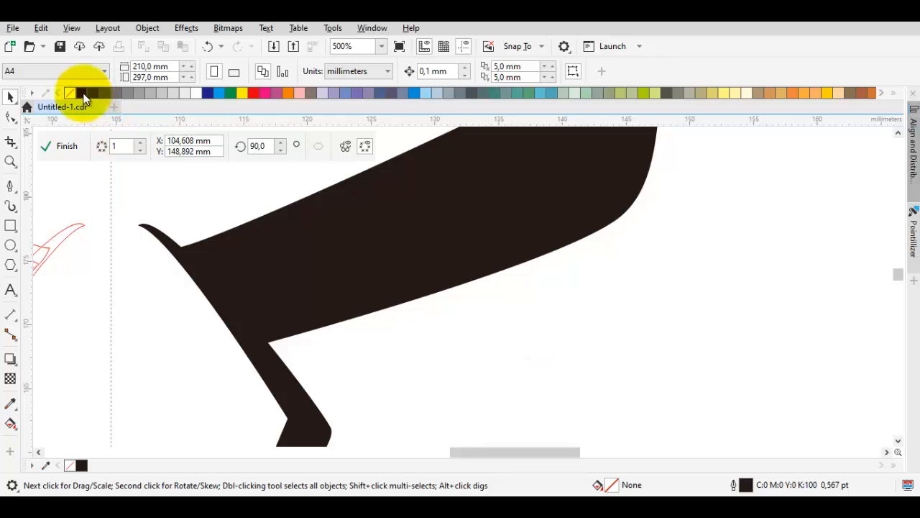
- Draw a closed slender blade below the wing panel's lower edge, about 28 mm wide and 9 mm tall, tapering to an outer point
{"action": "scroll", "coordinate": [537, 343], "scroll_direction": "down", "scroll_amount": 1}
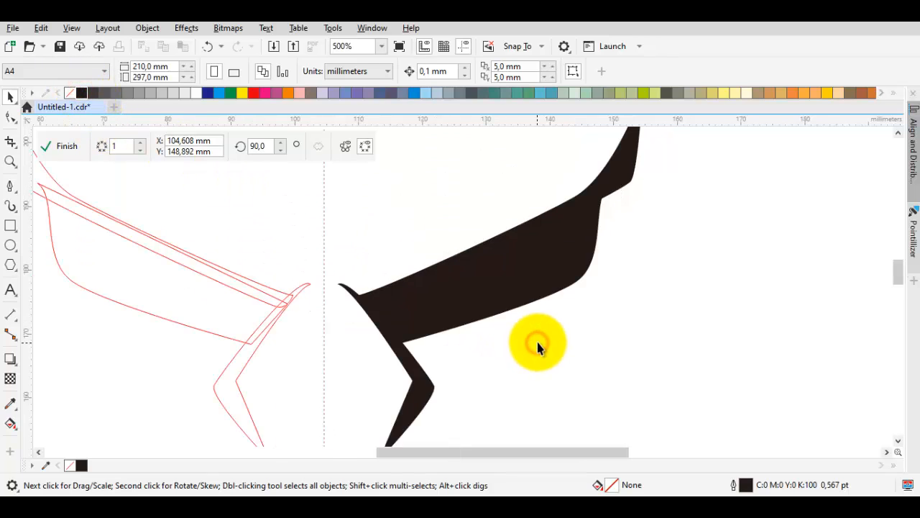
{"action": "left_click_drag", "start_coordinate": [537, 341], "coordinate": [563, 310]}
{"action": "scroll", "coordinate": [563, 310], "scroll_direction": "up", "scroll_amount": 1}
{"action": "key", "text": "p"}
{"action": "left_click", "coordinate": [638, 228]}
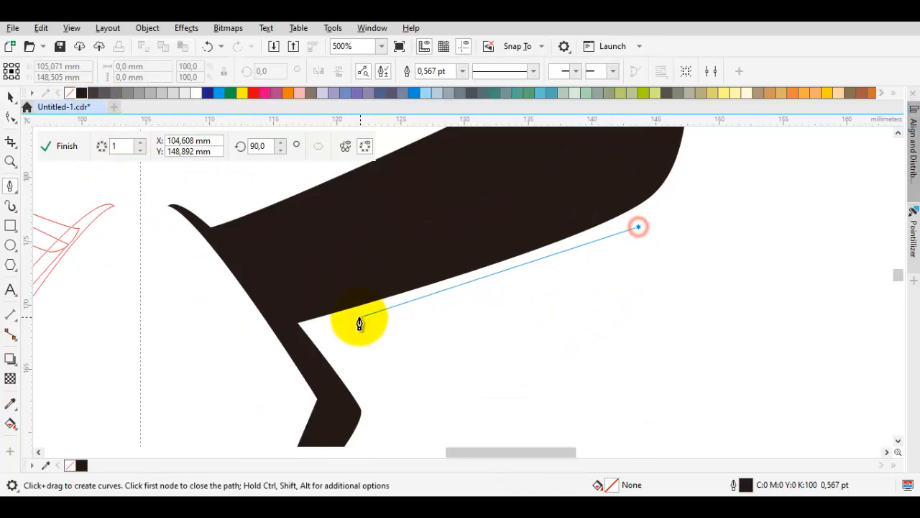
{"action": "left_click", "coordinate": [295, 325]}
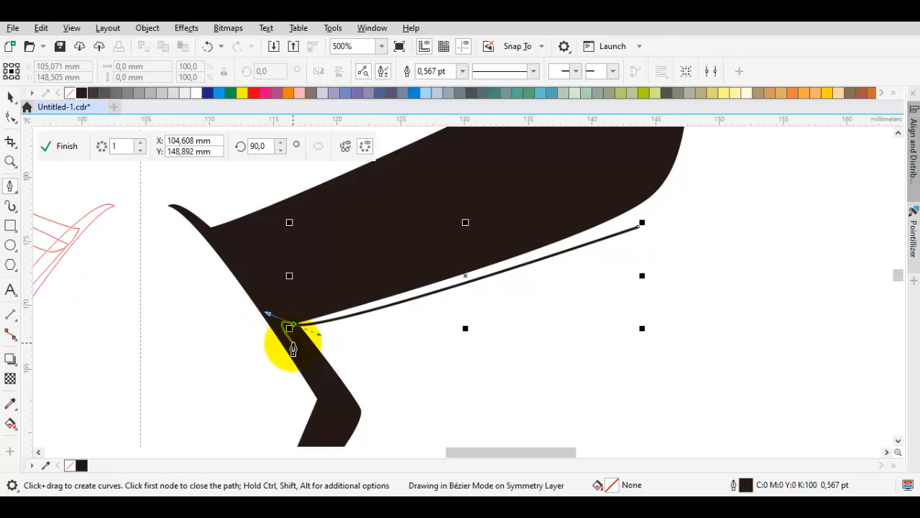
{"action": "left_click", "coordinate": [293, 341]}
{"action": "left_click_drag", "start_coordinate": [638, 227], "coordinate": [338, 373]}
{"action": "scroll", "coordinate": [377, 360], "scroll_direction": "down", "scroll_amount": 1}
{"action": "left_click_drag", "start_coordinate": [523, 276], "coordinate": [410, 364]}
{"action": "scroll", "coordinate": [434, 315], "scroll_direction": "up", "scroll_amount": 1}
{"action": "left_click_drag", "start_coordinate": [433, 315], "coordinate": [616, 133]}
{"action": "left_click_drag", "start_coordinate": [416, 292], "coordinate": [442, 281]}
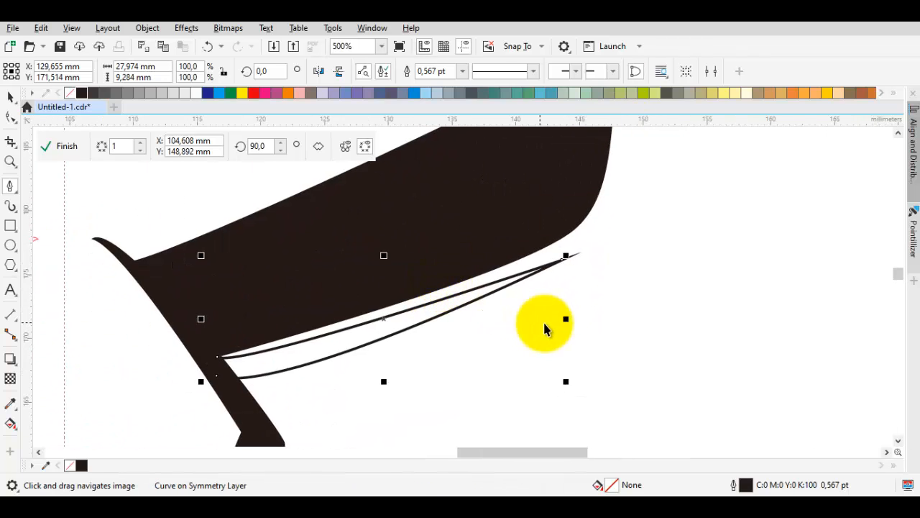
- Fill the slender blade below the wing panel with black and remove its outline
{"action": "key", "text": "space"}
{"action": "left_click", "coordinate": [549, 323]}
{"action": "left_click", "coordinate": [671, 330]}
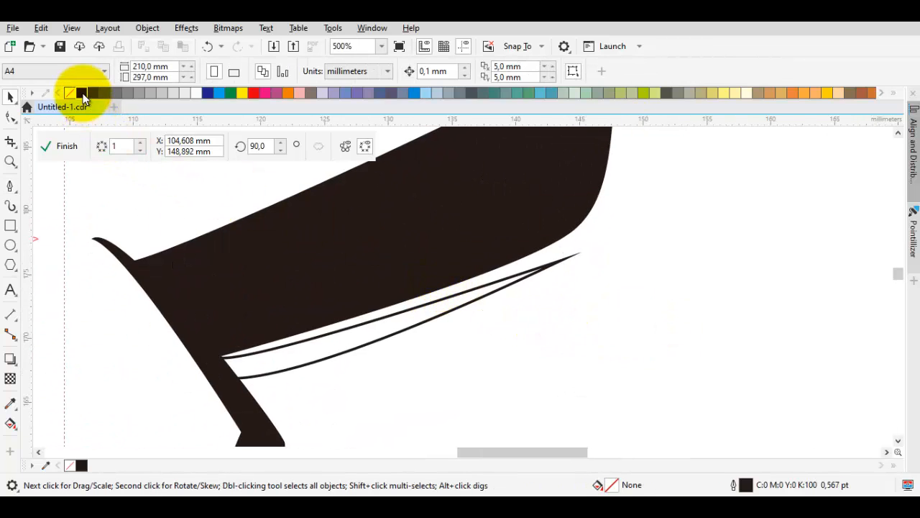
{"action": "left_click", "coordinate": [619, 355]}
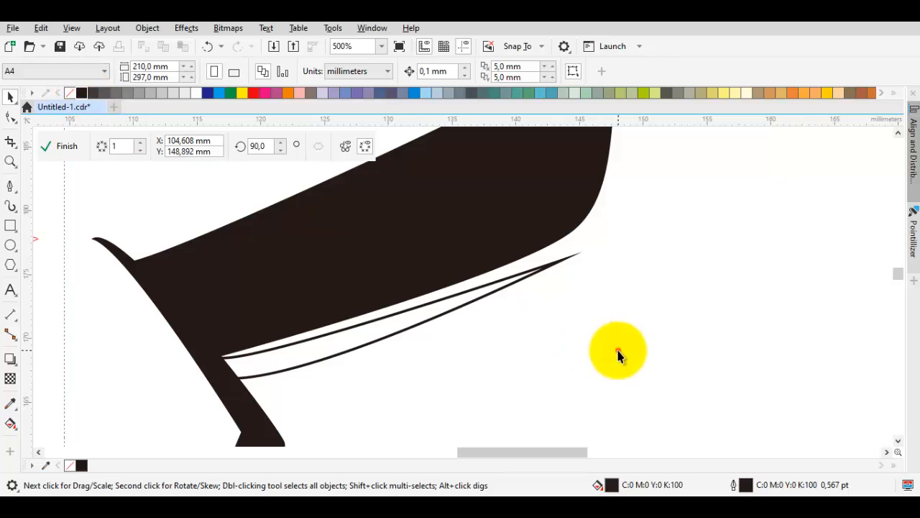
{"action": "left_click", "coordinate": [339, 338]}
{"action": "left_click", "coordinate": [296, 356]}
{"action": "key", "text": "space"}
{"action": "left_click", "coordinate": [289, 354]}
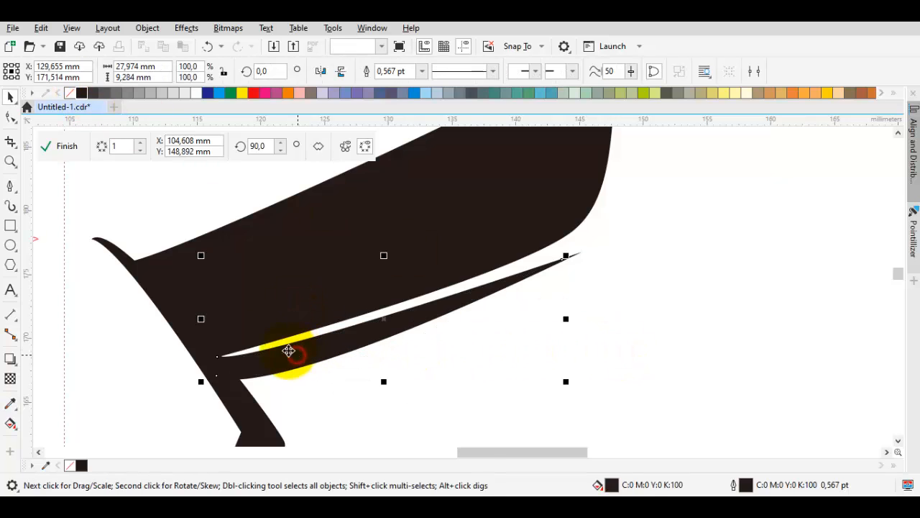
{"action": "left_click", "coordinate": [259, 338]}
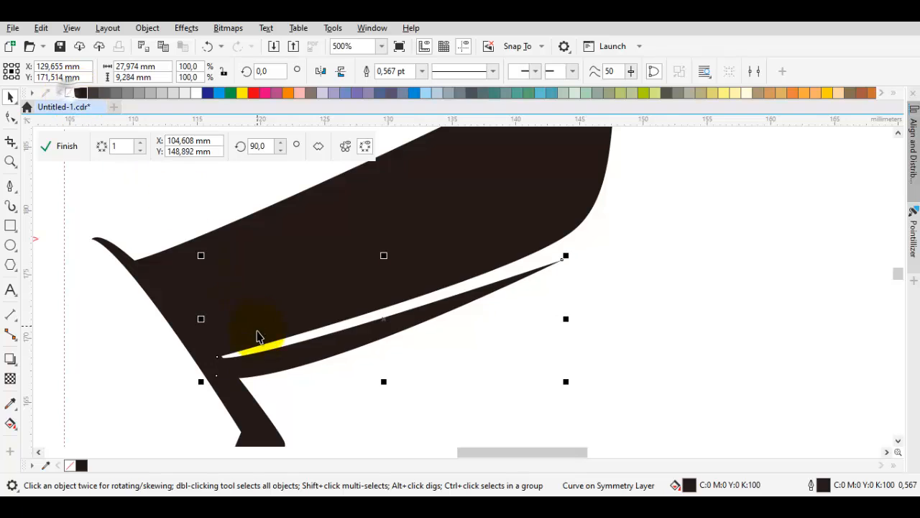
- Move the blade's upper inner node slightly outward to where the wing panel meets the hook, and adjust the inner end's curve
{"action": "double_click", "coordinate": [249, 363]}
{"action": "scroll", "coordinate": [205, 364], "scroll_direction": "up", "scroll_amount": 2}
{"action": "mouse_move", "coordinate": [233, 351]}
{"action": "left_mouse_down"}
{"action": "mouse_move", "coordinate": [238, 336]}
{"action": "mouse_move", "coordinate": [240, 349]}
{"action": "left_mouse_up"}
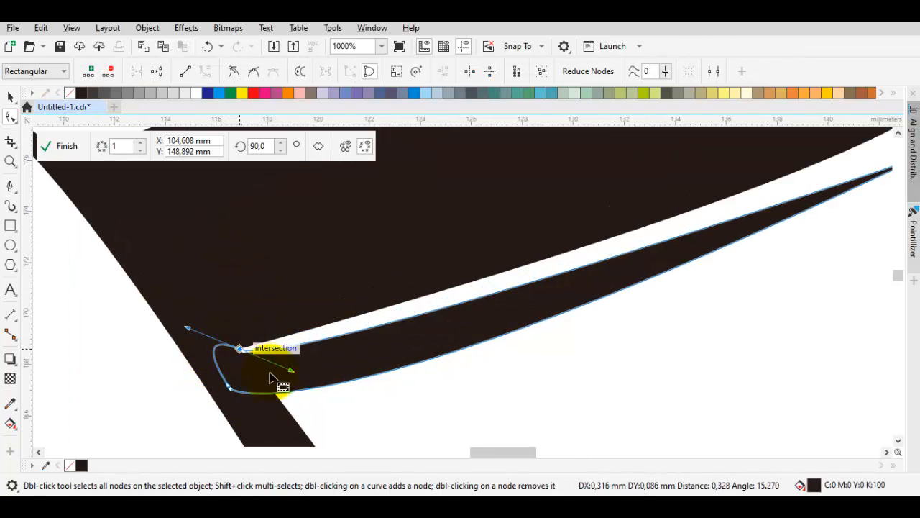
{"action": "left_click_drag", "start_coordinate": [292, 373], "coordinate": [315, 368]}
{"action": "scroll", "coordinate": [315, 369], "scroll_direction": "down", "scroll_amount": 3}
{"action": "key", "text": "space"}
{"action": "left_click", "coordinate": [434, 381]}
{"action": "left_click_drag", "start_coordinate": [449, 384], "coordinate": [452, 367]}
- Draw a closed black blade along the outer side of the wing's upper tip, about 3 mm wide and 15 mm tall, and remove its outline
{"action": "scroll", "coordinate": [427, 252], "scroll_direction": "up", "scroll_amount": 1}
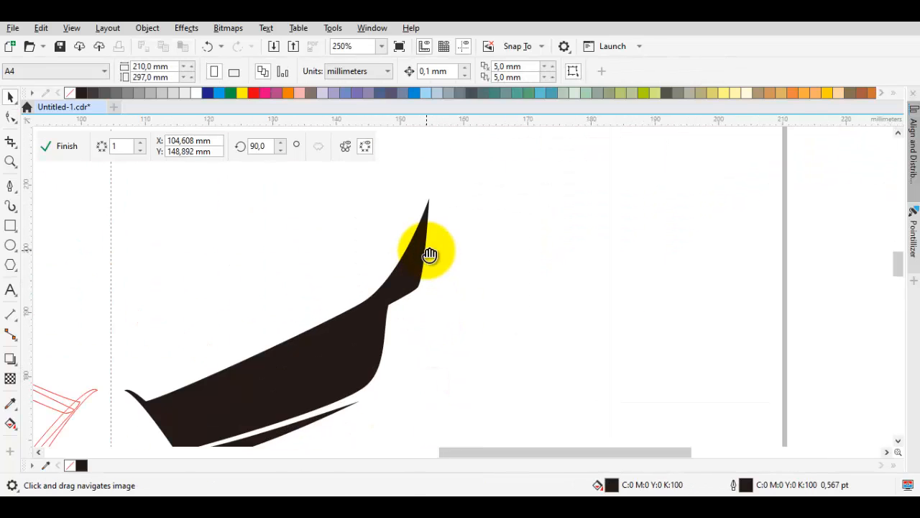
{"action": "scroll", "coordinate": [426, 251], "scroll_direction": "up", "scroll_amount": 2}
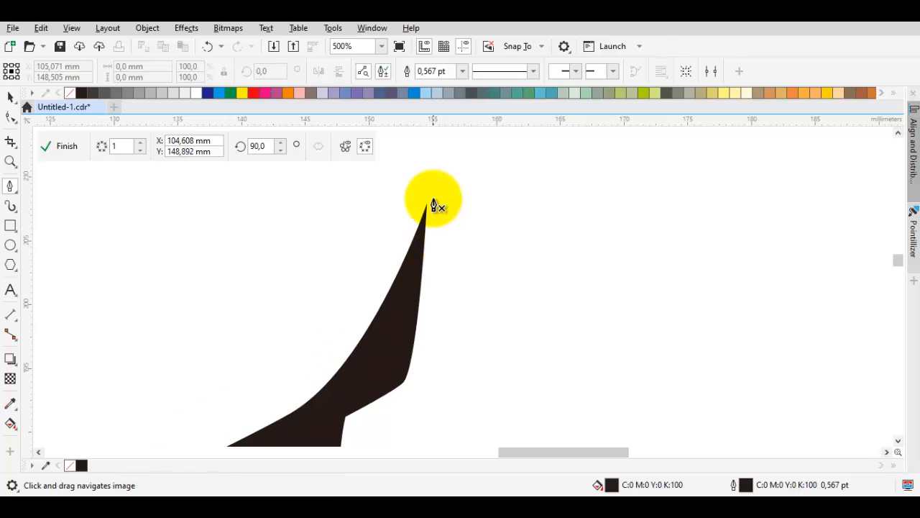
{"action": "left_click", "coordinate": [442, 186]}
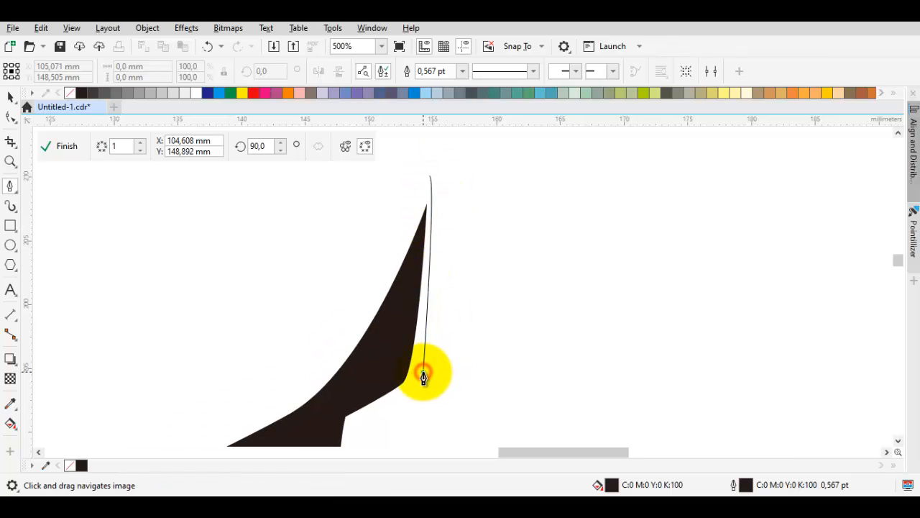
{"action": "left_click", "coordinate": [424, 378]}
{"action": "left_click", "coordinate": [460, 208]}
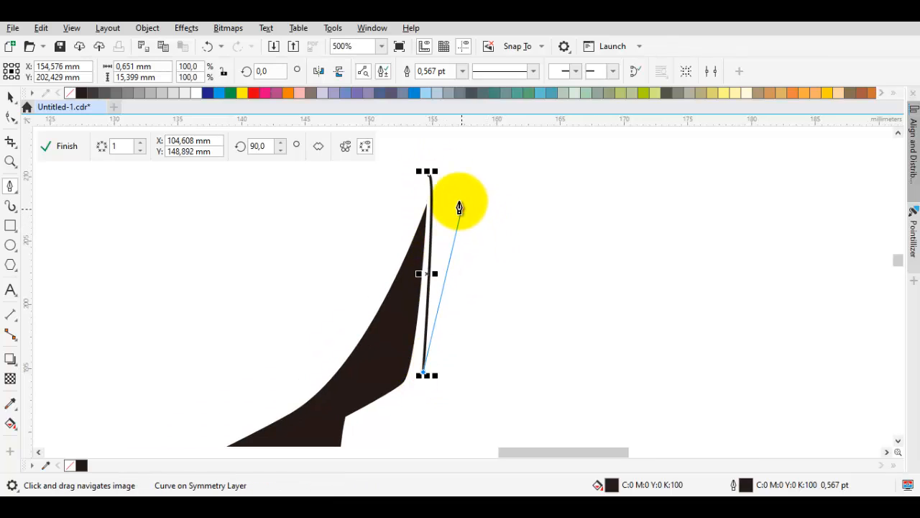
{"action": "left_click", "coordinate": [428, 177]}
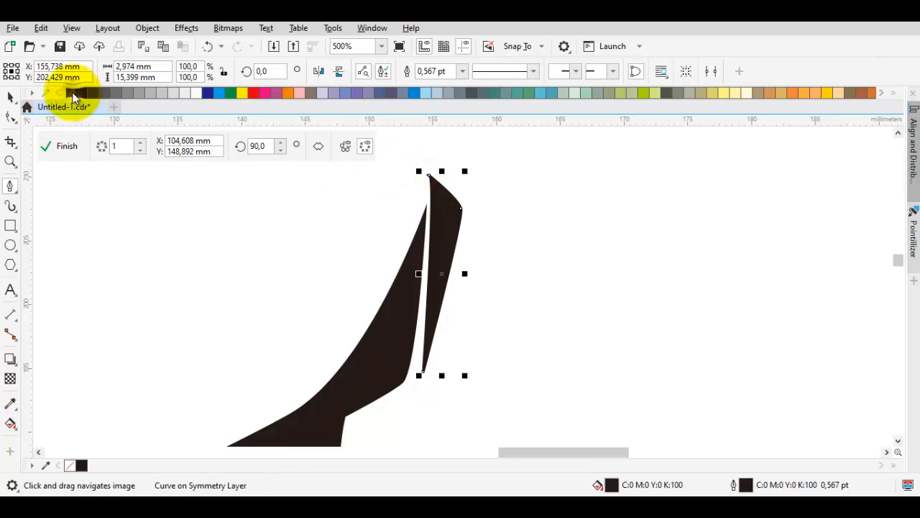
{"action": "right_click", "coordinate": [72, 93]}
- Draw a closed black blade along the inner side of the hook's lower point, about 5 mm wide and 12 mm tall, without an outline
{"action": "scroll", "coordinate": [279, 202], "scroll_direction": "down", "scroll_amount": 2}
{"action": "key", "text": "space"}
{"action": "left_click", "coordinate": [400, 246]}
{"action": "left_click_drag", "start_coordinate": [207, 381], "coordinate": [403, 261]}
{"action": "key", "text": "space"}
{"action": "scroll", "coordinate": [409, 265], "scroll_direction": "up", "scroll_amount": 1}
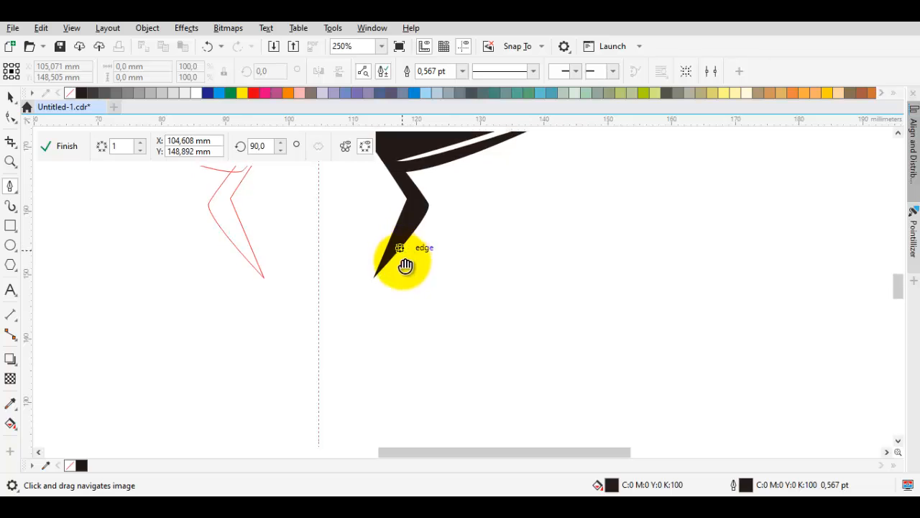
{"action": "scroll", "coordinate": [362, 216], "scroll_direction": "up", "scroll_amount": 1}
{"action": "left_click", "coordinate": [425, 196]}
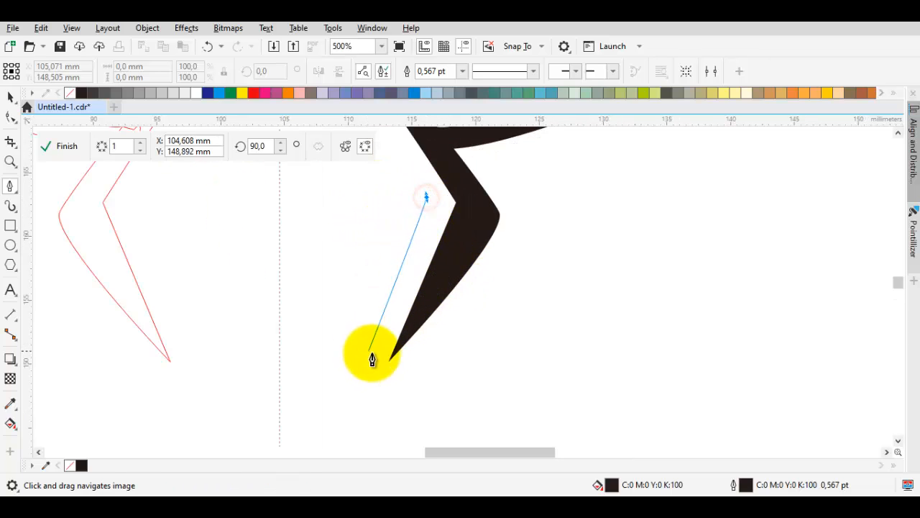
{"action": "left_click", "coordinate": [372, 357]}
{"action": "left_click", "coordinate": [440, 227]}
{"action": "left_click", "coordinate": [427, 198]}
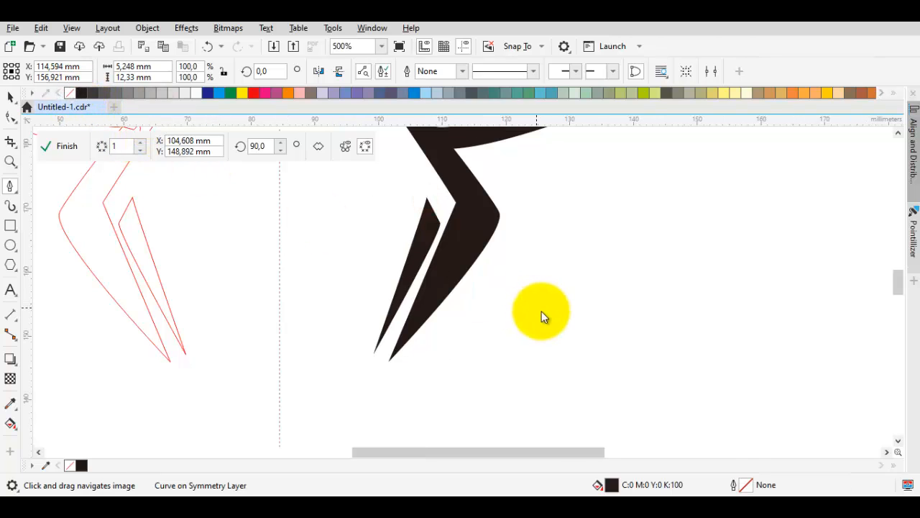
- Start the face contour with a curve from beside the hook's outer edge downward, about 7.5 mm wide and 35 mm tall
{"action": "scroll", "coordinate": [542, 314], "scroll_direction": "down", "scroll_amount": 2}
{"action": "scroll", "coordinate": [526, 344], "scroll_direction": "down", "scroll_amount": 2}
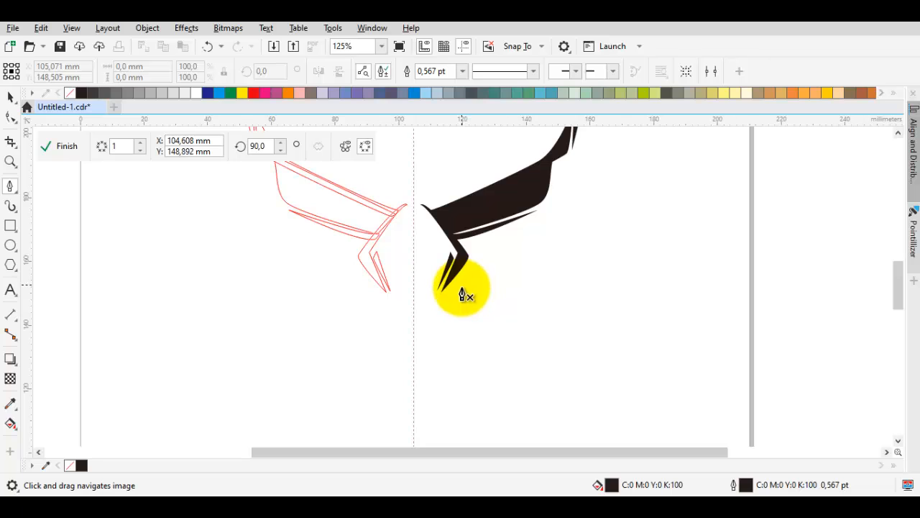
{"action": "scroll", "coordinate": [474, 275], "scroll_direction": "up", "scroll_amount": 2}
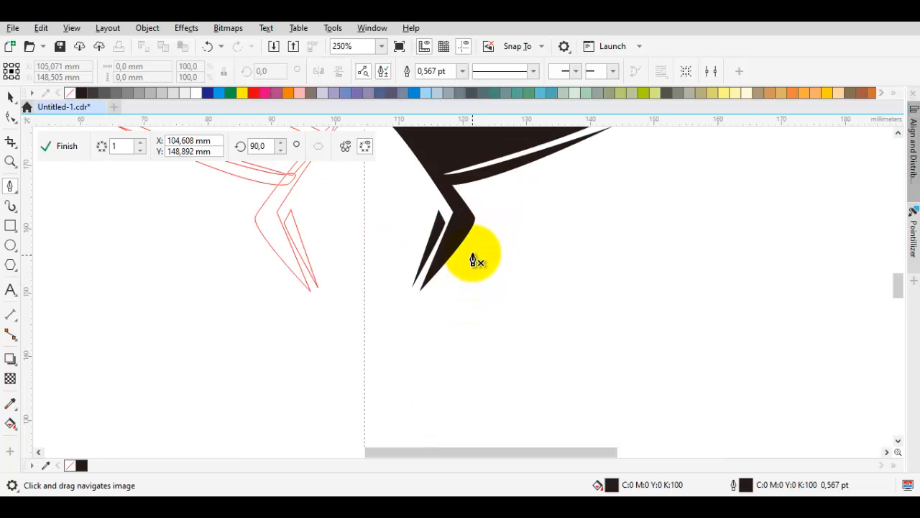
{"action": "left_click_drag", "start_coordinate": [474, 243], "coordinate": [461, 255]}
{"action": "left_click_drag", "start_coordinate": [499, 313], "coordinate": [494, 252]}
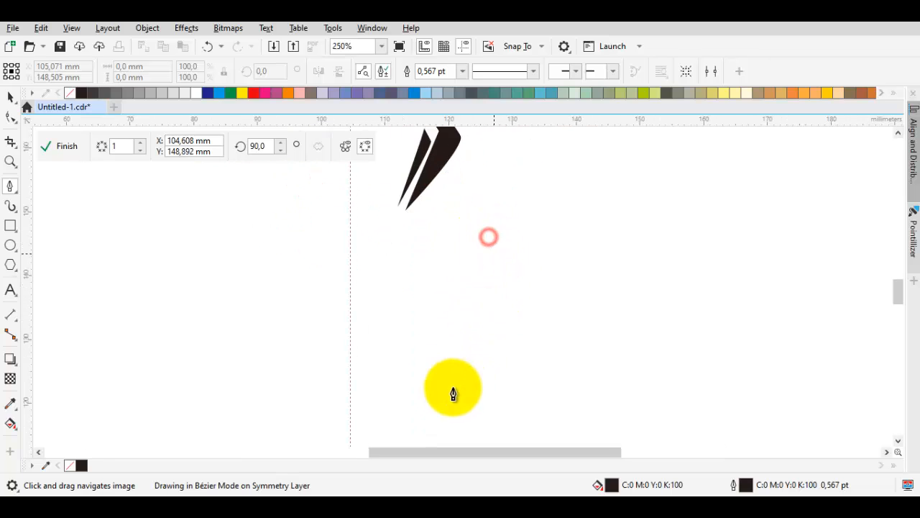
{"action": "left_click_drag", "start_coordinate": [444, 407], "coordinate": [375, 334]}
- Continue the face contour inward over a gentle bump to the symmetry axis, and add a short segment down along the axis
{"action": "scroll", "coordinate": [395, 336], "scroll_direction": "up", "scroll_amount": 2}
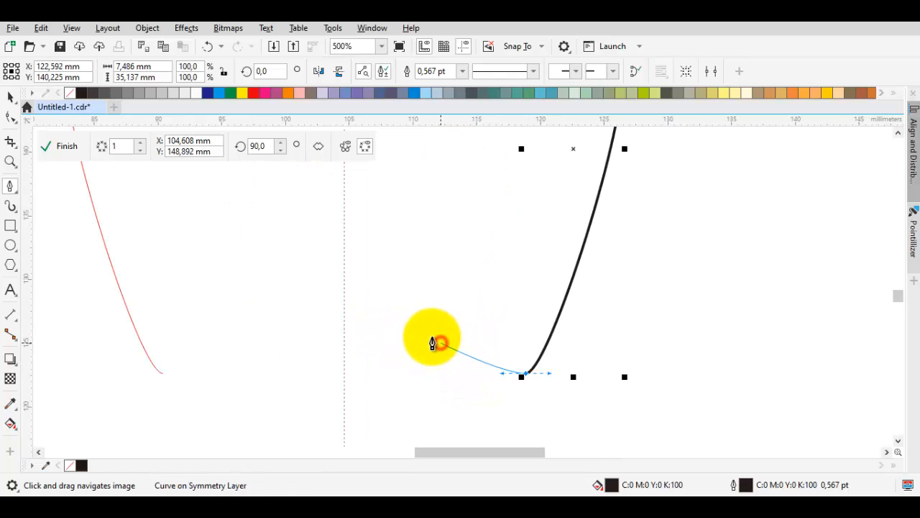
{"action": "left_click_drag", "start_coordinate": [434, 343], "coordinate": [355, 356]}
{"action": "left_click", "coordinate": [344, 350]}
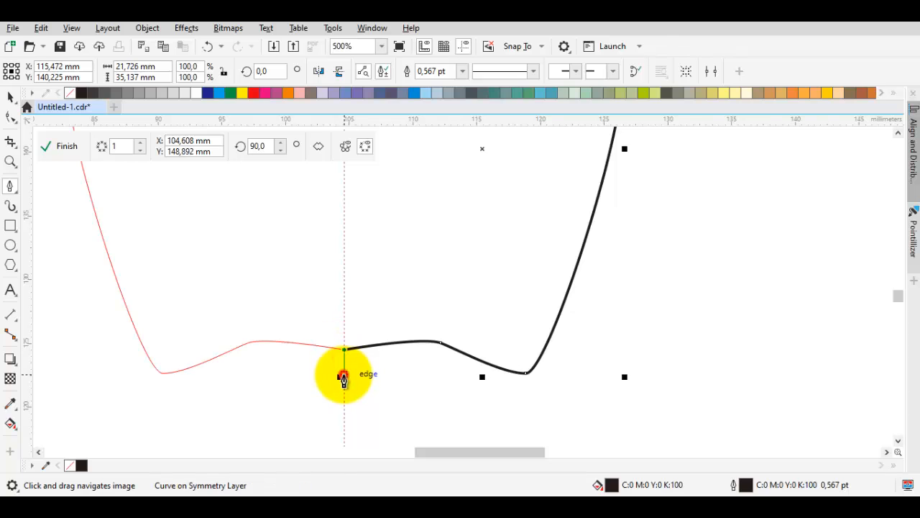
{"action": "left_click", "coordinate": [345, 374]}
- Run the contour back outward parallel to the bumped edge, and curve it down around the outer side of the snout
{"action": "left_click", "coordinate": [432, 350]}
{"action": "left_click_drag", "start_coordinate": [536, 386], "coordinate": [581, 382]}
{"action": "scroll", "coordinate": [580, 427], "scroll_direction": "down", "scroll_amount": 1}
{"action": "left_click_drag", "start_coordinate": [583, 432], "coordinate": [483, 251]}
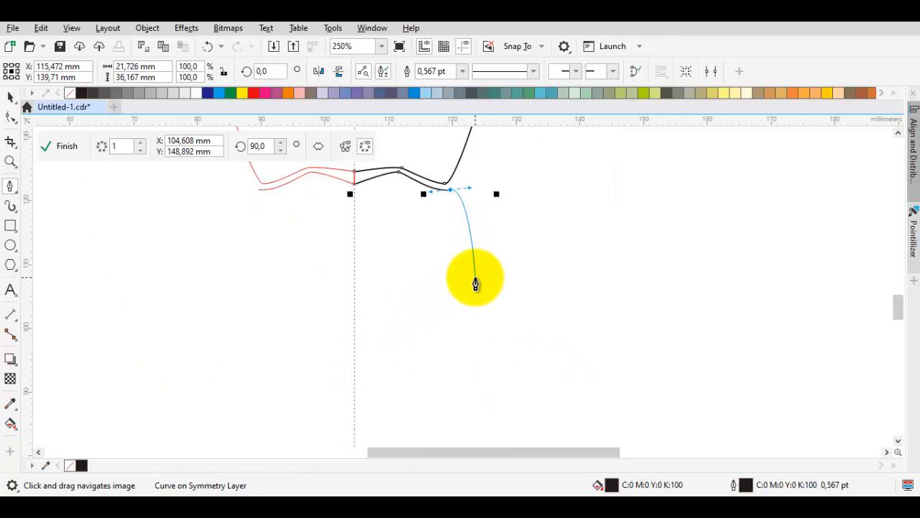
{"action": "left_click", "coordinate": [500, 262]}
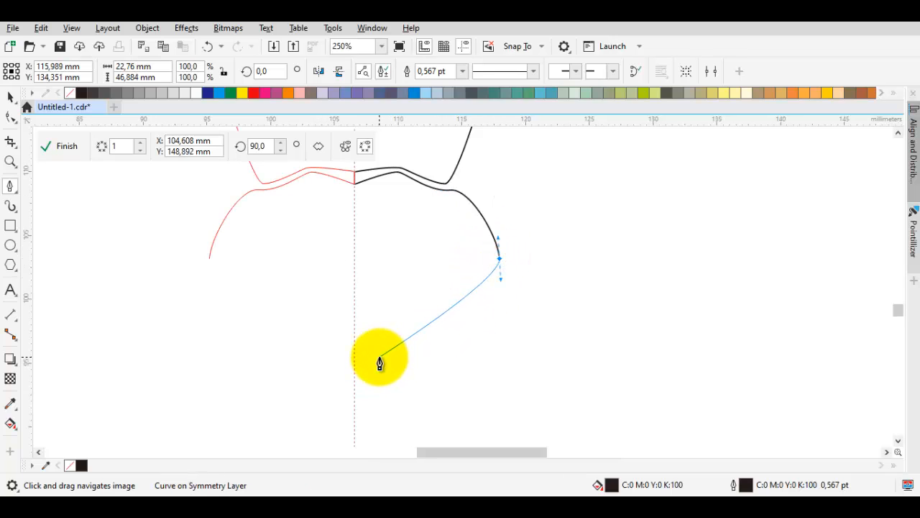
- Sweep the snout's lower curve inward to the symmetry axis, and add a short segment down along the axis
{"action": "scroll", "coordinate": [378, 362], "scroll_direction": "up", "scroll_amount": 2}
{"action": "left_click_drag", "start_coordinate": [401, 379], "coordinate": [368, 363]}
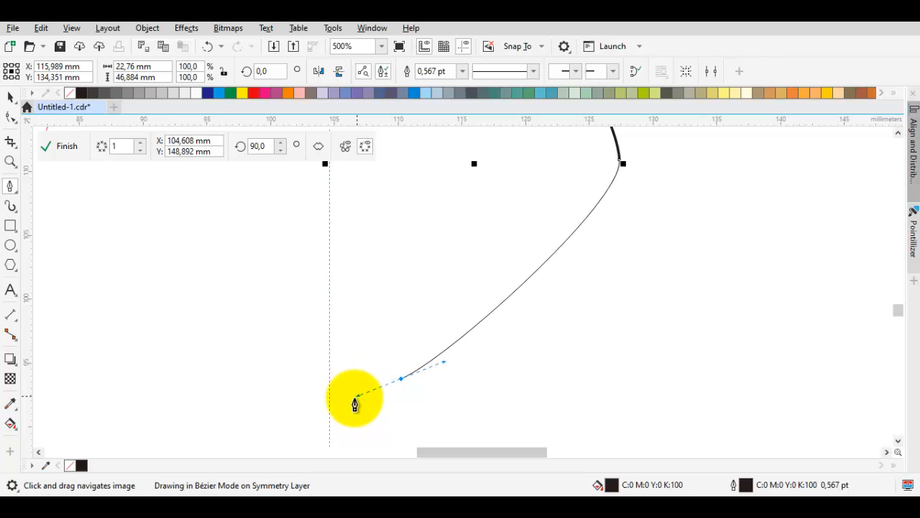
{"action": "mouse_move", "coordinate": [350, 405]}
{"action": "left_mouse_down"}
{"action": "mouse_move", "coordinate": [325, 407]}
{"action": "mouse_move", "coordinate": [335, 432]}
{"action": "left_mouse_up"}
{"action": "left_click", "coordinate": [330, 427]}
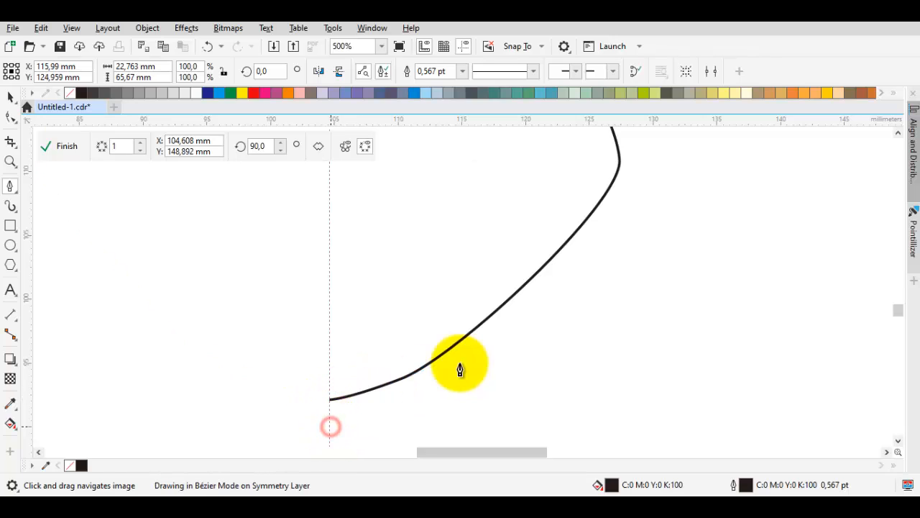
- Trace the snout's outer edge back up from the axis, just outside the first line, to beside the upper face curve
{"action": "left_click", "coordinate": [483, 354]}
{"action": "left_click_drag", "start_coordinate": [645, 181], "coordinate": [546, 313]}
{"action": "left_click", "coordinate": [550, 311]}
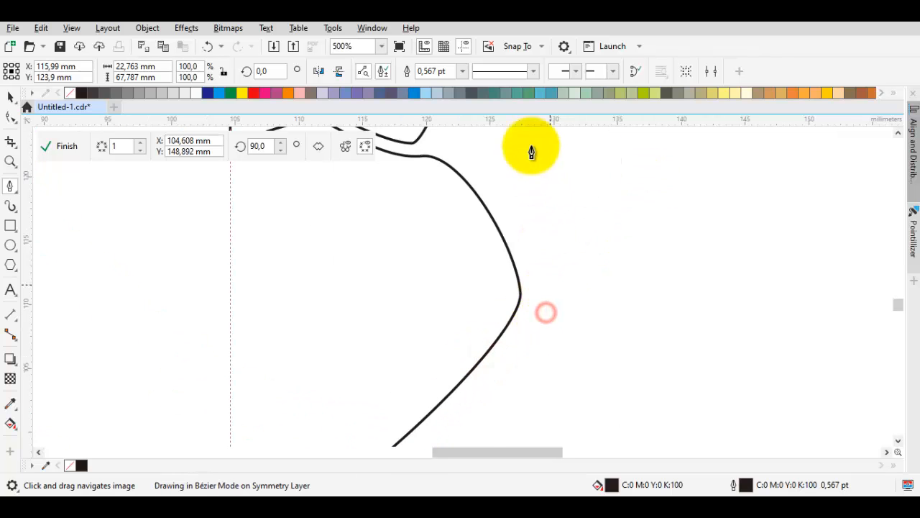
{"action": "left_click_drag", "start_coordinate": [430, 283], "coordinate": [411, 279]}
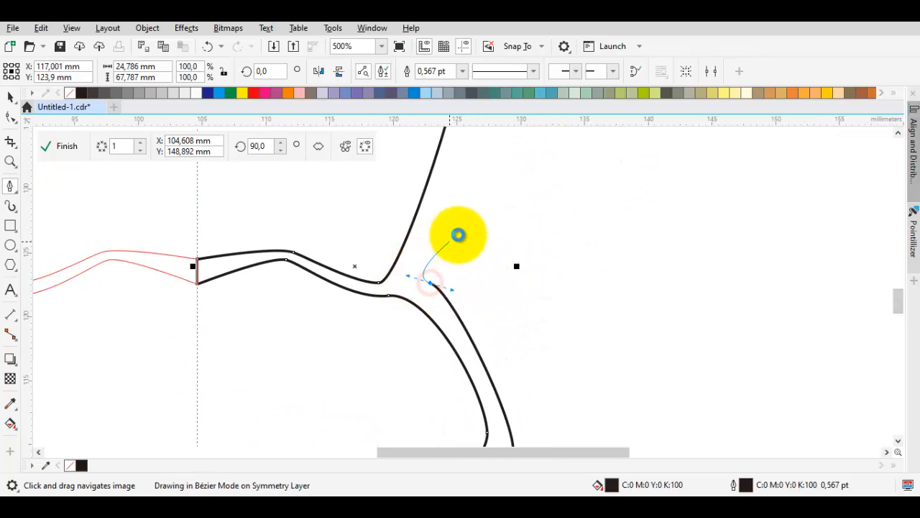
- Carry the outer edge up along the face curve, close the shape at its pointed upper end, and remove its outline
{"action": "scroll", "coordinate": [459, 236], "scroll_direction": "down", "scroll_amount": 1}
{"action": "left_click_drag", "start_coordinate": [468, 169], "coordinate": [404, 356]}
{"action": "left_click_drag", "start_coordinate": [430, 269], "coordinate": [420, 335]}
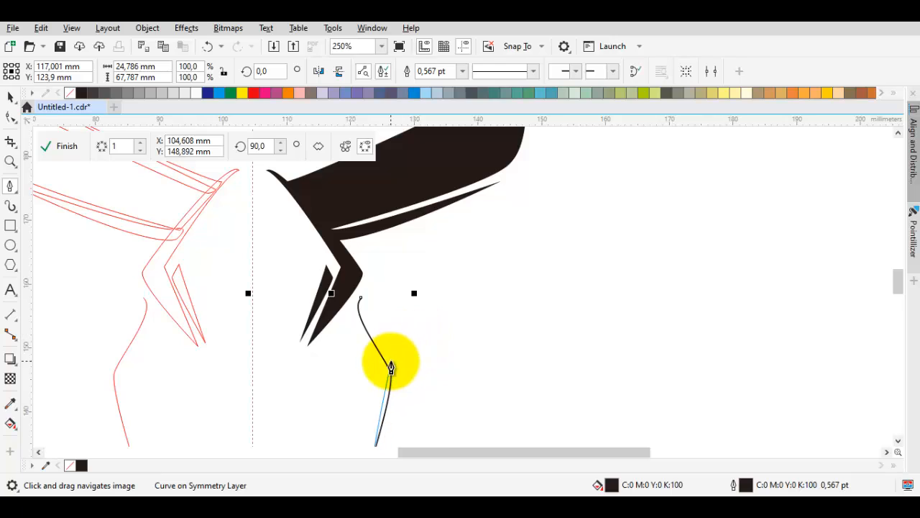
{"action": "scroll", "coordinate": [390, 366], "scroll_direction": "up", "scroll_amount": 1}
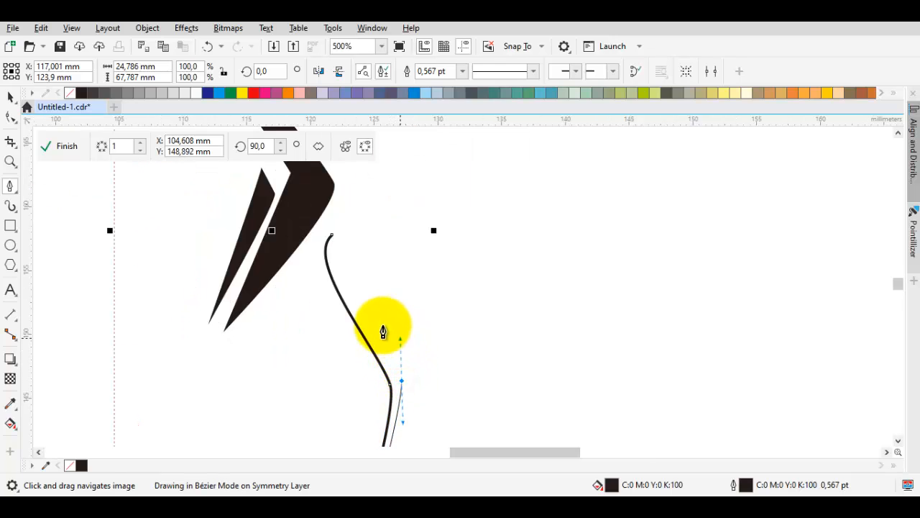
{"action": "left_click", "coordinate": [331, 244]}
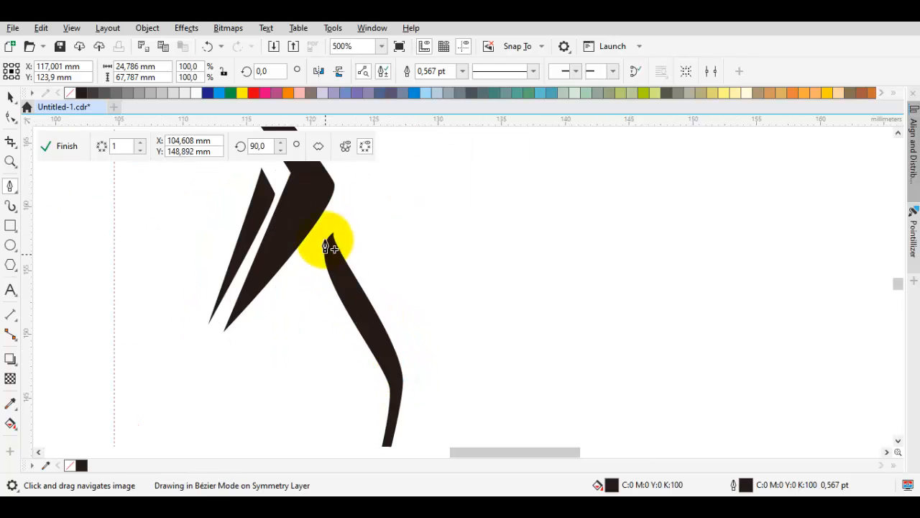
{"action": "right_click", "coordinate": [70, 93]}
{"action": "key", "text": "space"}
{"action": "key", "text": "Escape"}
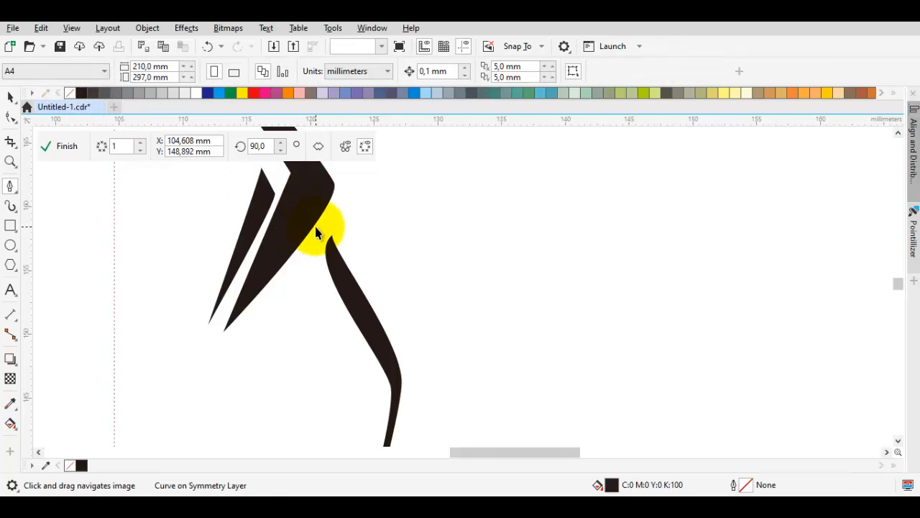
- Draw a closed slender blade between the hook and the face contour, about 6 mm wide and 9 mm tall, and pick its lower tip node
{"action": "scroll", "coordinate": [315, 227], "scroll_direction": "up", "scroll_amount": 1}
{"action": "key", "text": "space"}
{"action": "left_click_drag", "start_coordinate": [352, 182], "coordinate": [319, 243]}
{"action": "left_click", "coordinate": [193, 406]}
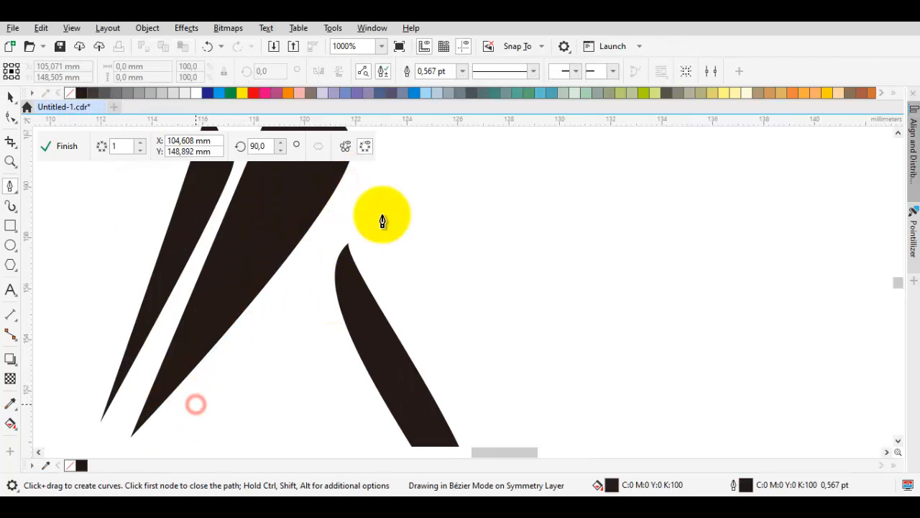
{"action": "left_click", "coordinate": [356, 179]}
{"action": "left_click_drag", "start_coordinate": [353, 188], "coordinate": [287, 287]}
{"action": "key", "text": "space"}
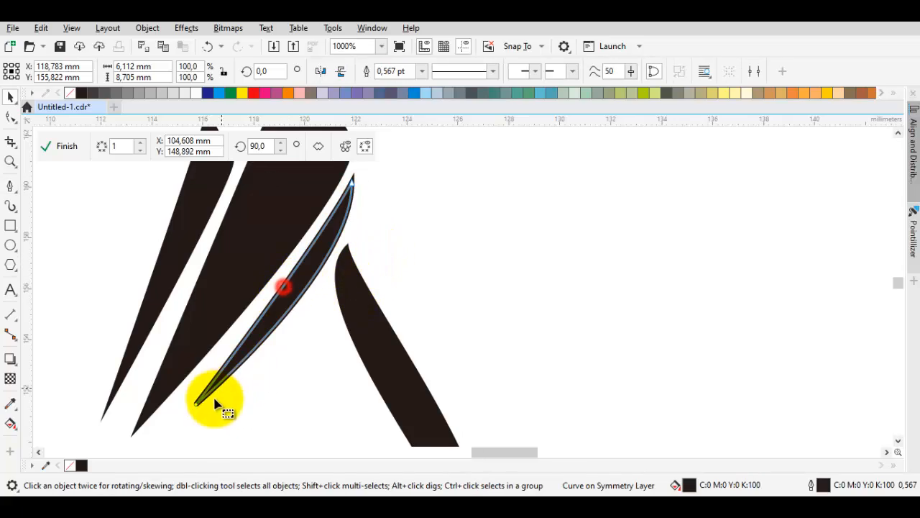
{"action": "key", "text": "F10"}
{"action": "left_click", "coordinate": [195, 405]}
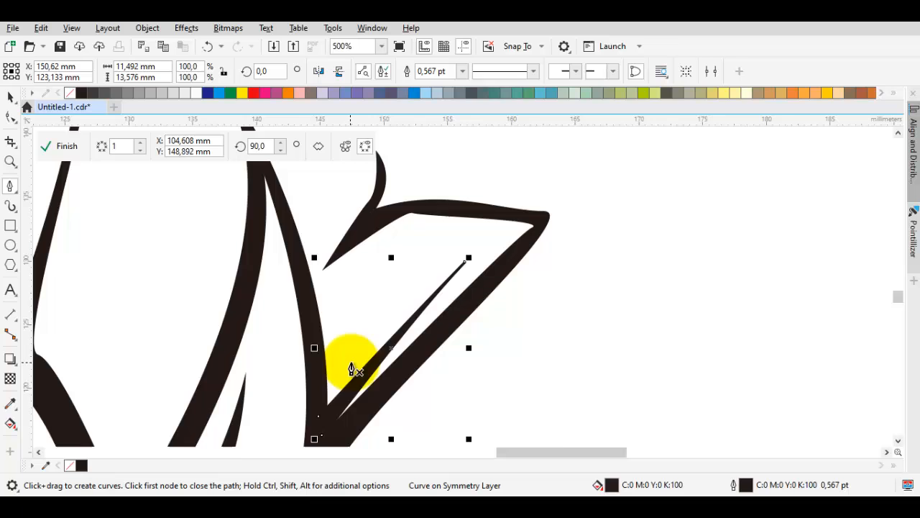
- Draw a small closed curved blade beside the thin blade inside the ear, about 5 mm wide and 9 mm tall
{"action": "left_click_drag", "start_coordinate": [351, 363], "coordinate": [400, 298]}
{"action": "left_click_drag", "start_coordinate": [436, 256], "coordinate": [381, 305]}
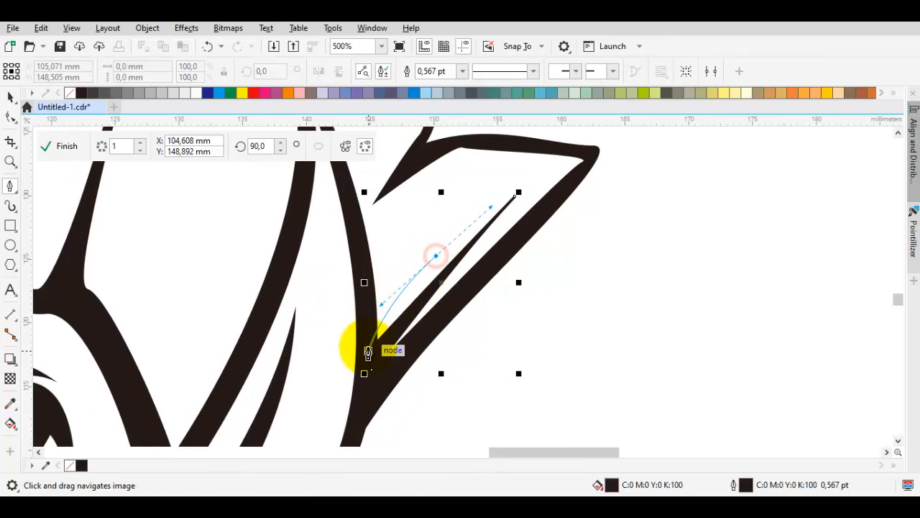
{"action": "left_click", "coordinate": [374, 363]}
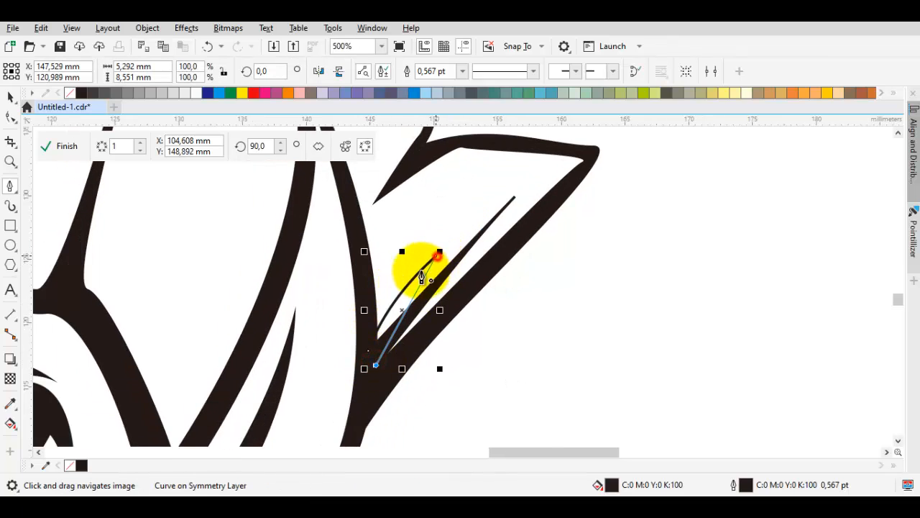
{"action": "left_click_drag", "start_coordinate": [436, 256], "coordinate": [404, 291]}
- Select all shapes of the drawing, remove their outlines, and clear the selection
{"action": "key", "text": "ctrl+a"}
{"action": "right_click", "coordinate": [70, 94]}
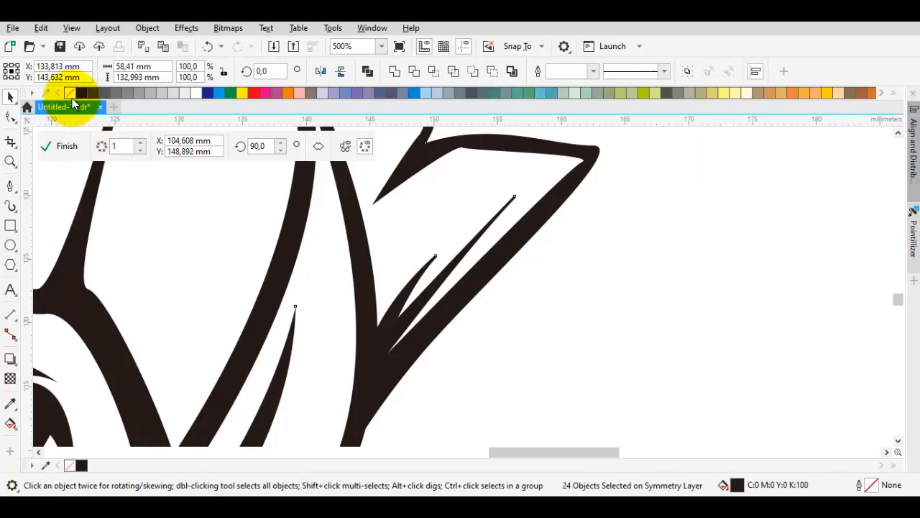
{"action": "scroll", "coordinate": [453, 309], "scroll_direction": "down", "scroll_amount": 2}
{"action": "left_click", "coordinate": [530, 308]}
{"action": "scroll", "coordinate": [549, 300], "scroll_direction": "down", "scroll_amount": 1}
{"action": "left_click_drag", "start_coordinate": [555, 315], "coordinate": [496, 350]}
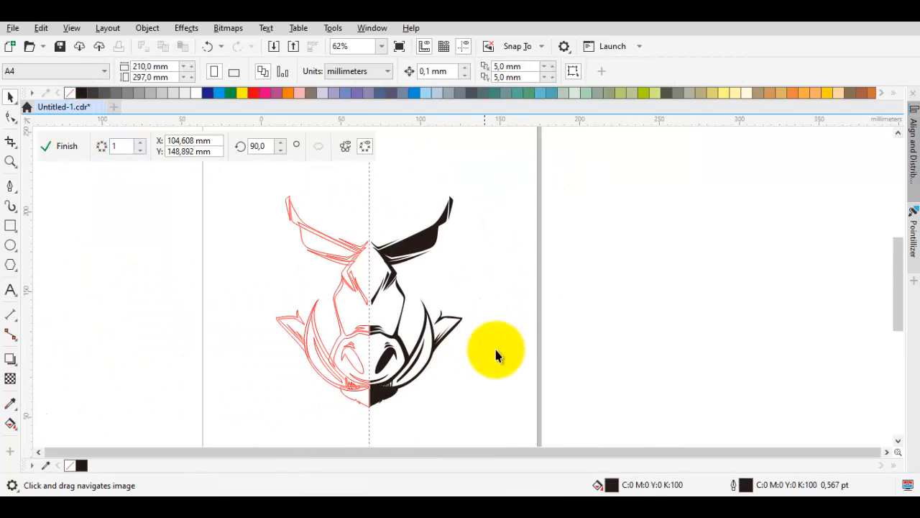
{"action": "key", "text": "space"}
{"action": "scroll", "coordinate": [538, 335], "scroll_direction": "down", "scroll_amount": 1}
{"action": "scroll", "coordinate": [513, 318], "scroll_direction": "up", "scroll_amount": 1}
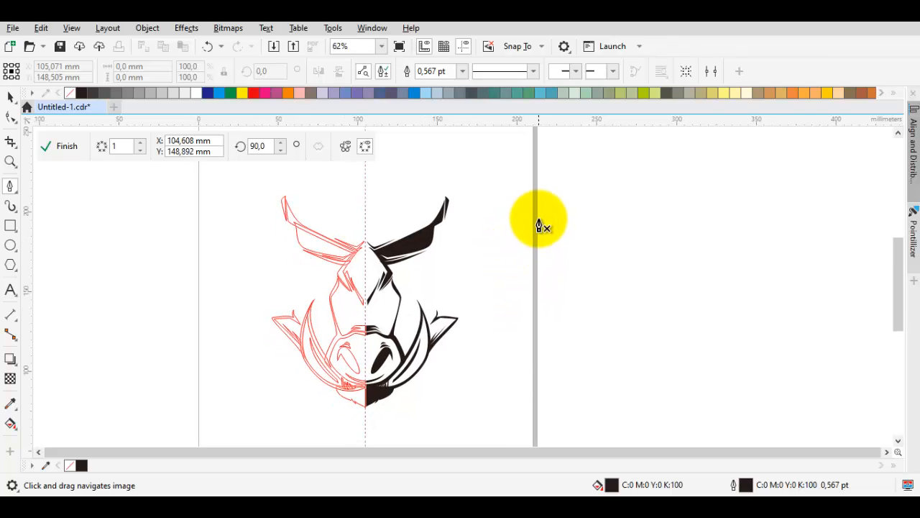
{"action": "left_click_drag", "start_coordinate": [538, 218], "coordinate": [582, 346]}
{"action": "scroll", "coordinate": [453, 325], "scroll_direction": "up", "scroll_amount": 2}
{"action": "scroll", "coordinate": [466, 326], "scroll_direction": "up", "scroll_amount": 2}
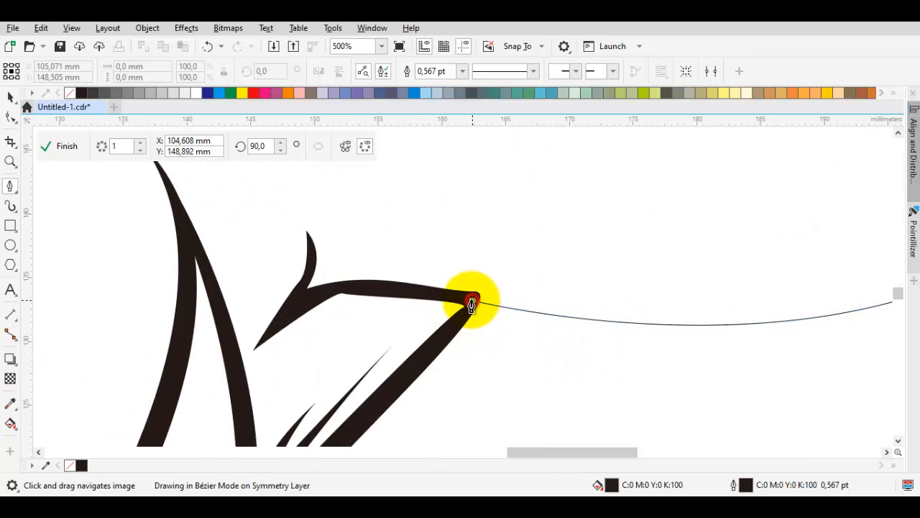
{"action": "left_click", "coordinate": [466, 326]}
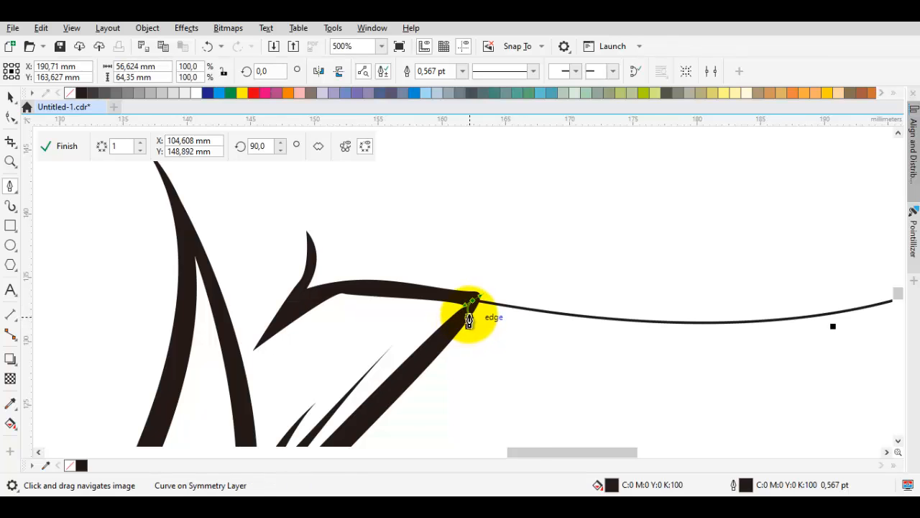
{"action": "scroll", "coordinate": [468, 320], "scroll_direction": "up", "scroll_amount": 2}
{"action": "key", "text": "ctrl+z"}
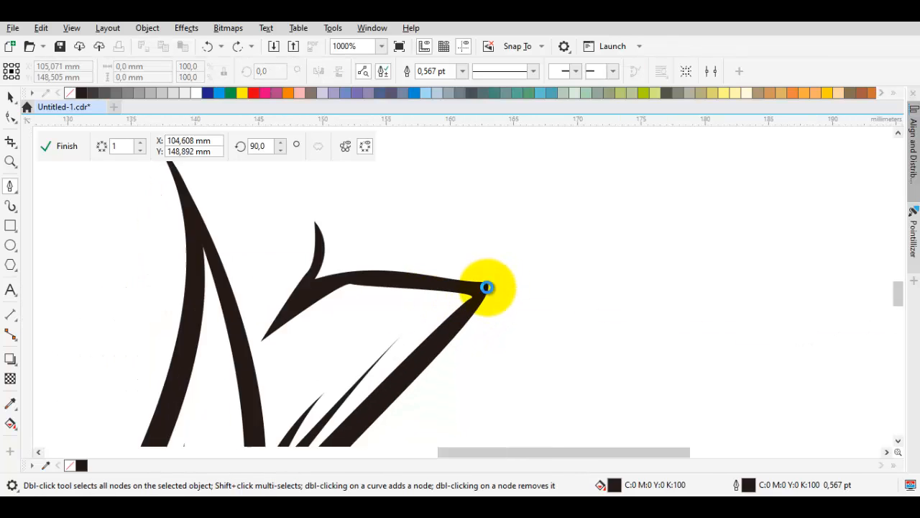
{"action": "scroll", "coordinate": [487, 288], "scroll_direction": "down", "scroll_amount": 6}
{"action": "scroll", "coordinate": [487, 291], "scroll_direction": "up", "scroll_amount": 6}
{"action": "key", "text": "space"}
{"action": "scroll", "coordinate": [476, 265], "scroll_direction": "up", "scroll_amount": 2}
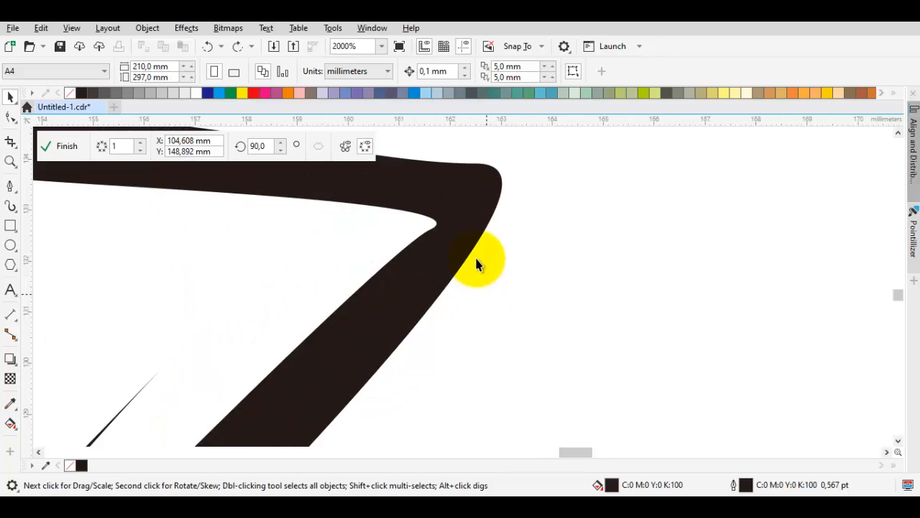
- Move the inner corner node of the ear's tip inward and down to thicken the outline at that corner
{"action": "double_click", "coordinate": [460, 203]}
{"action": "left_click_drag", "start_coordinate": [431, 230], "coordinate": [387, 266]}
{"action": "scroll", "coordinate": [484, 245], "scroll_direction": "down", "scroll_amount": 8}
{"action": "key", "text": "space"}
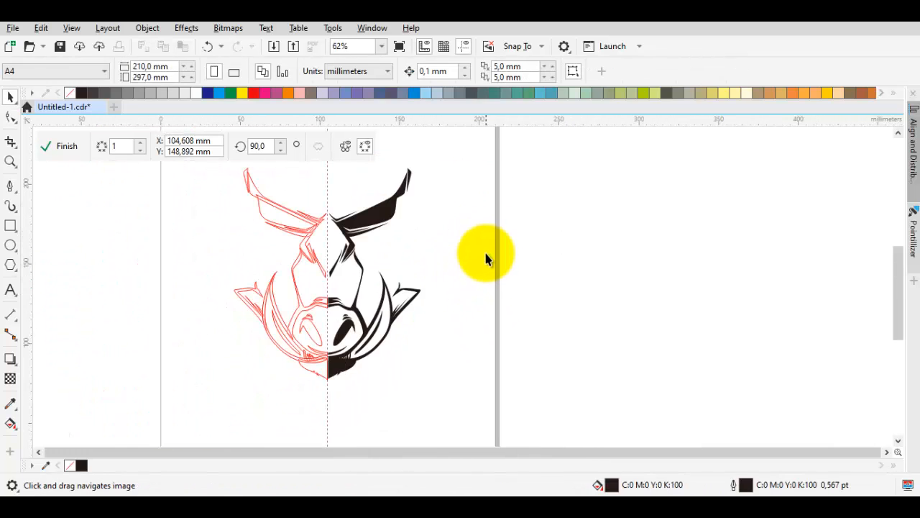
- Draw the large horn's inner edge with the Pen from the ear tip, curving outward and up to the horn's tip, about 63 mm wide and 84 mm tall
{"action": "left_click_drag", "start_coordinate": [500, 216], "coordinate": [465, 222]}
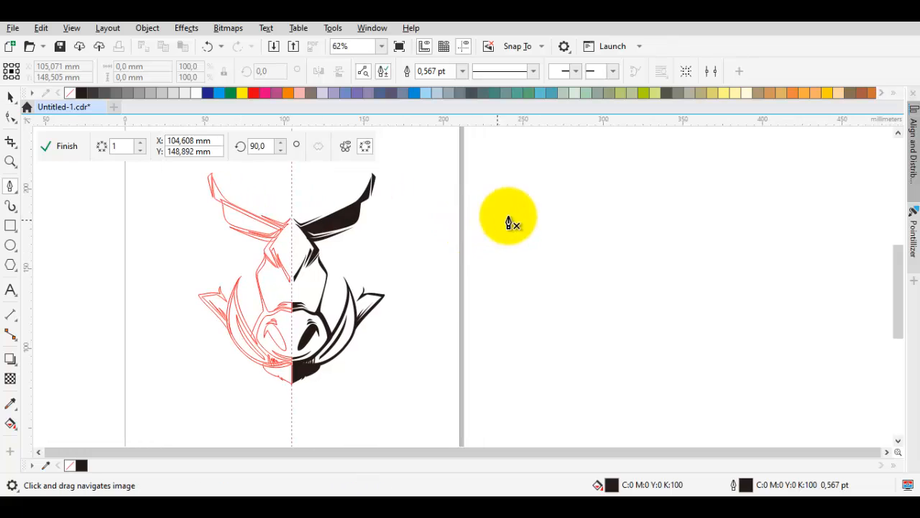
{"action": "left_click", "coordinate": [496, 156]}
{"action": "scroll", "coordinate": [389, 302], "scroll_direction": "up", "scroll_amount": 4}
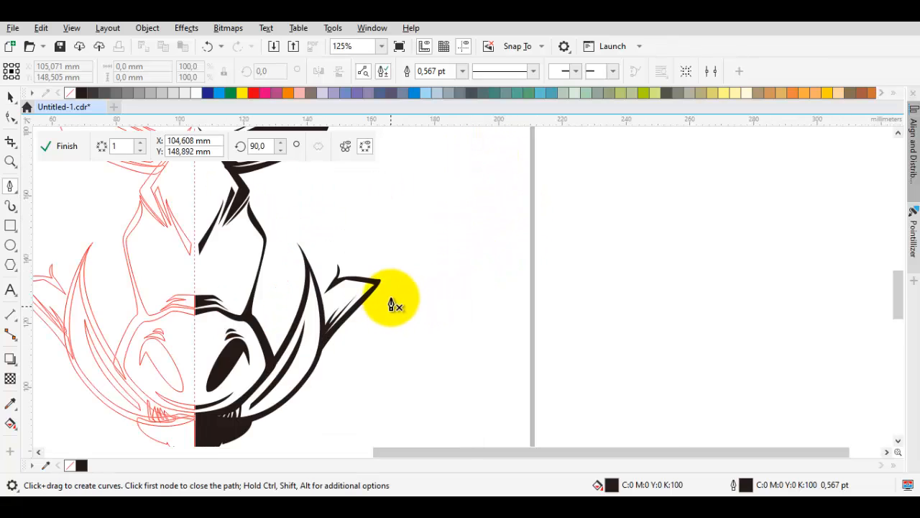
{"action": "left_click_drag", "start_coordinate": [365, 279], "coordinate": [424, 298]}
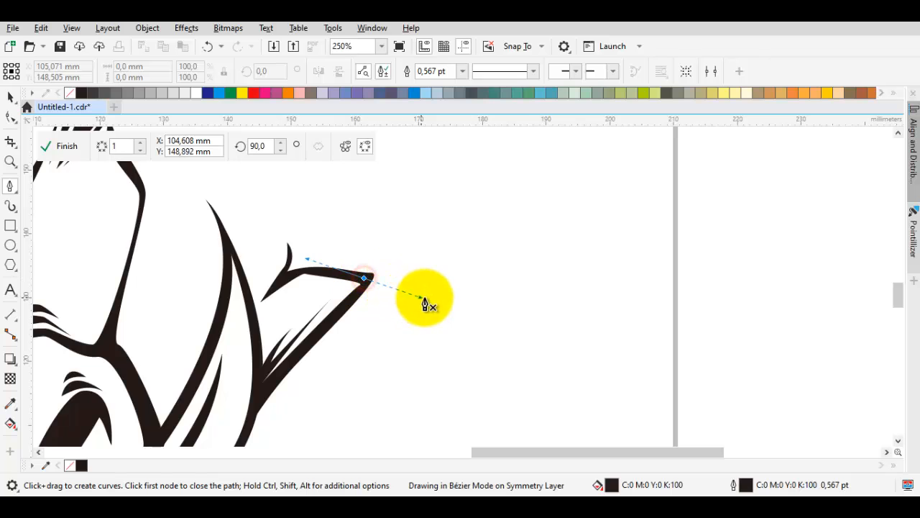
{"action": "scroll", "coordinate": [479, 323], "scroll_direction": "down", "scroll_amount": 2}
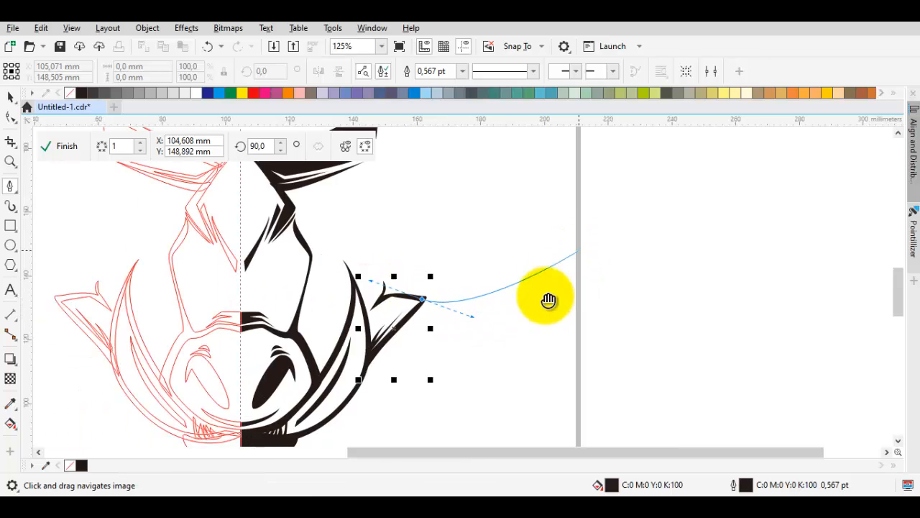
{"action": "left_click_drag", "start_coordinate": [539, 328], "coordinate": [585, 250]}
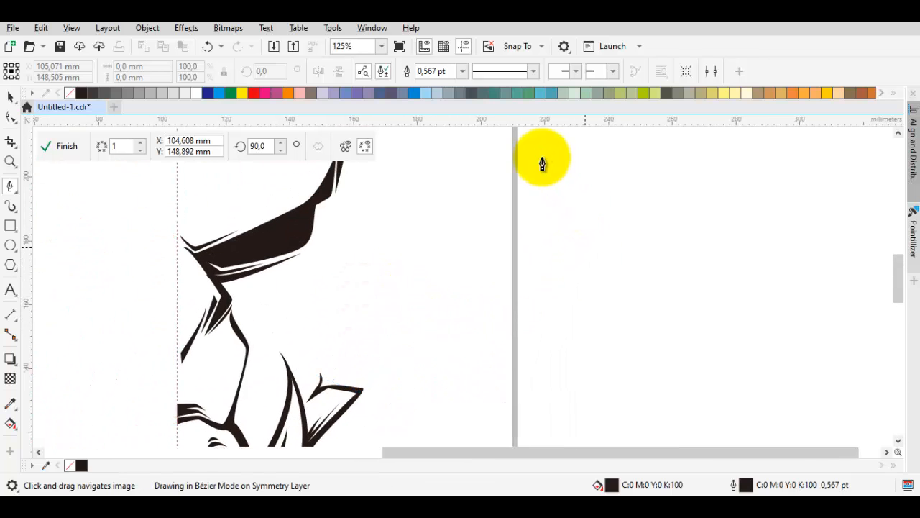
{"action": "left_click_drag", "start_coordinate": [542, 160], "coordinate": [576, 285]}
{"action": "scroll", "coordinate": [573, 269], "scroll_direction": "down", "scroll_amount": 2}
{"action": "scroll", "coordinate": [584, 267], "scroll_direction": "up", "scroll_amount": 2}
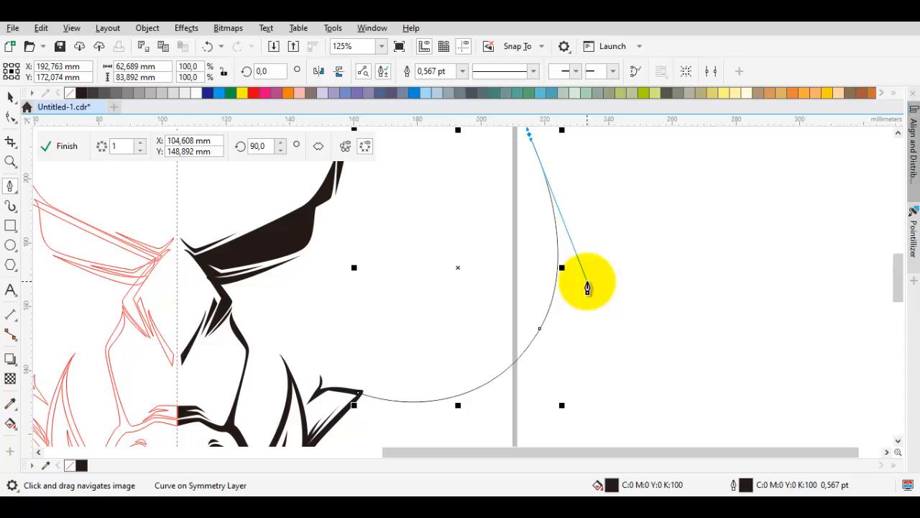
- Carry the horn curve around its outer bend and back to the lower jaw line, about 118 mm wide and 130 mm tall overall
{"action": "scroll", "coordinate": [632, 304], "scroll_direction": "down", "scroll_amount": 2}
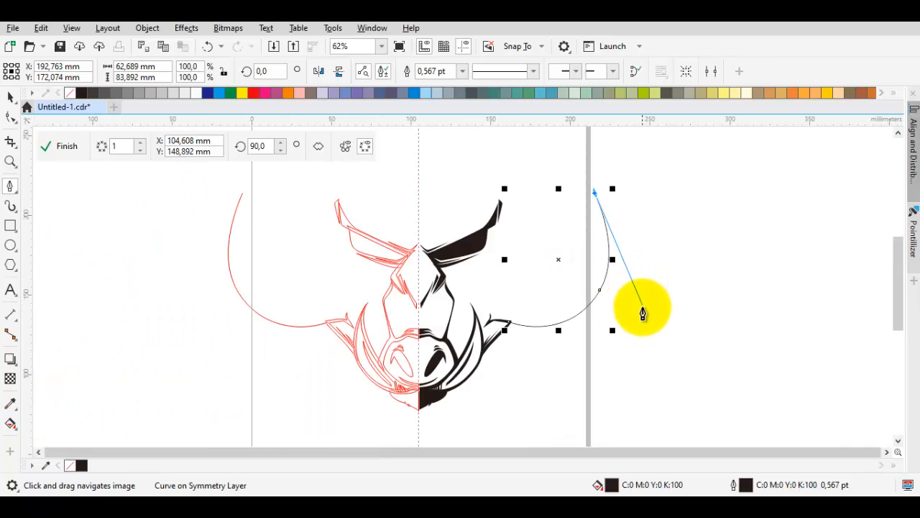
{"action": "left_click_drag", "start_coordinate": [635, 333], "coordinate": [605, 409]}
{"action": "scroll", "coordinate": [492, 398], "scroll_direction": "up", "scroll_amount": 2}
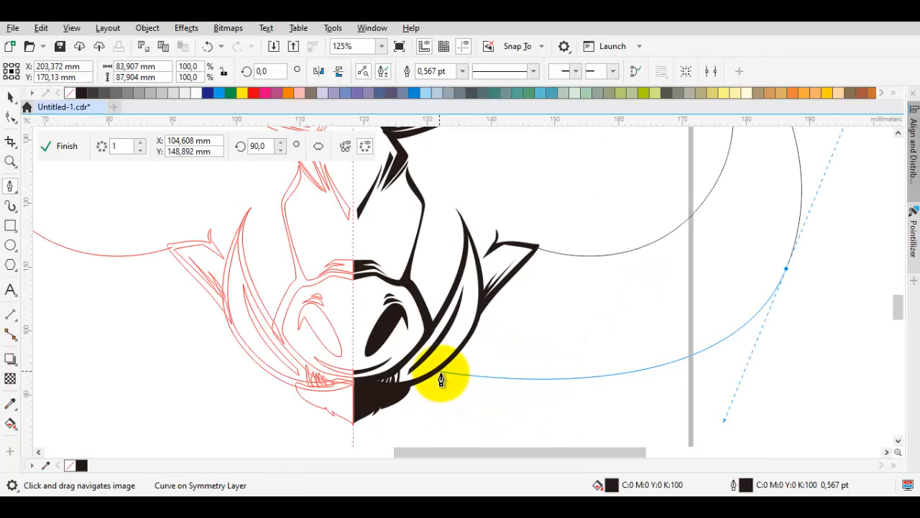
{"action": "scroll", "coordinate": [440, 378], "scroll_direction": "up", "scroll_amount": 2}
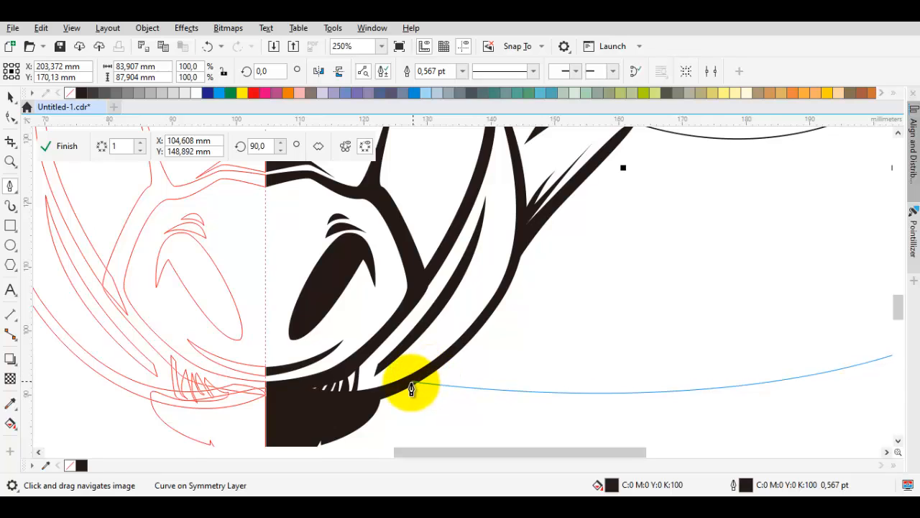
{"action": "scroll", "coordinate": [409, 388], "scroll_direction": "up", "scroll_amount": 2}
{"action": "left_click_drag", "start_coordinate": [409, 384], "coordinate": [249, 230]}
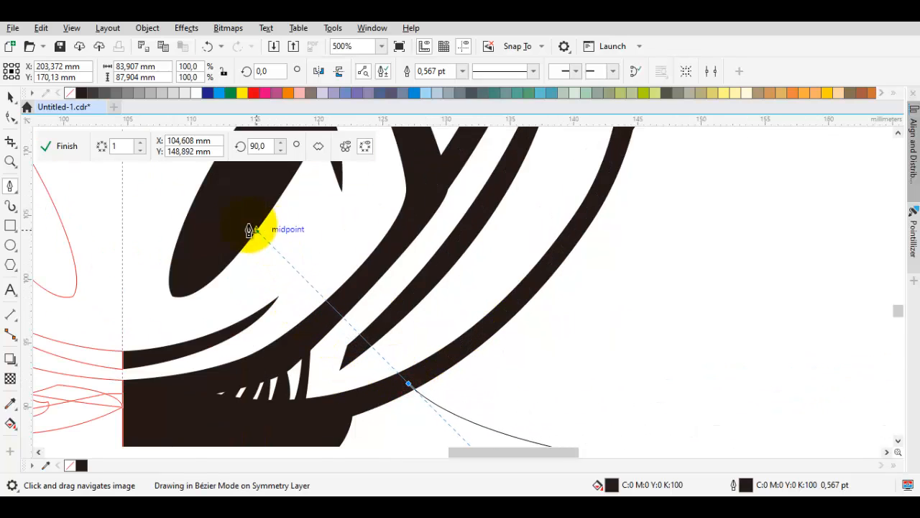
{"action": "scroll", "coordinate": [273, 272], "scroll_direction": "down", "scroll_amount": 2}
{"action": "key", "text": "space"}
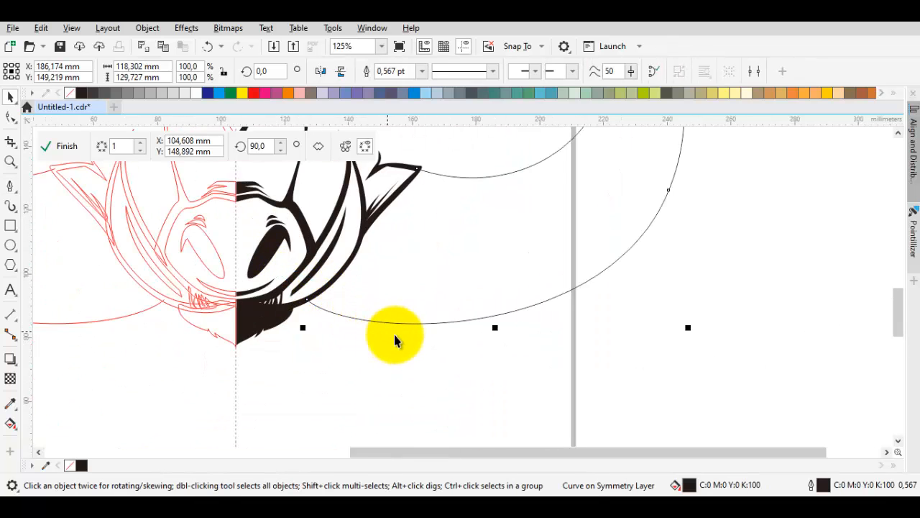
- Reshape the outer bend of the horn curve by adjusting the handle of its bend node
{"action": "left_click_drag", "start_coordinate": [428, 327], "coordinate": [471, 302]}
{"action": "key", "text": "F10"}
{"action": "left_click_drag", "start_coordinate": [674, 192], "coordinate": [552, 376]}
{"action": "scroll", "coordinate": [523, 350], "scroll_direction": "down", "scroll_amount": 1}
{"action": "scroll", "coordinate": [542, 325], "scroll_direction": "up", "scroll_amount": 1}
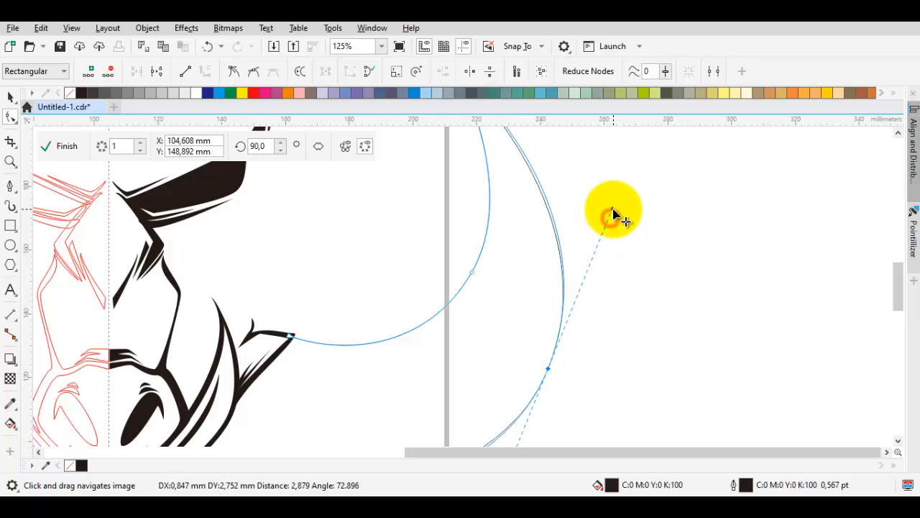
{"action": "scroll", "coordinate": [524, 332], "scroll_direction": "down", "scroll_amount": 2}
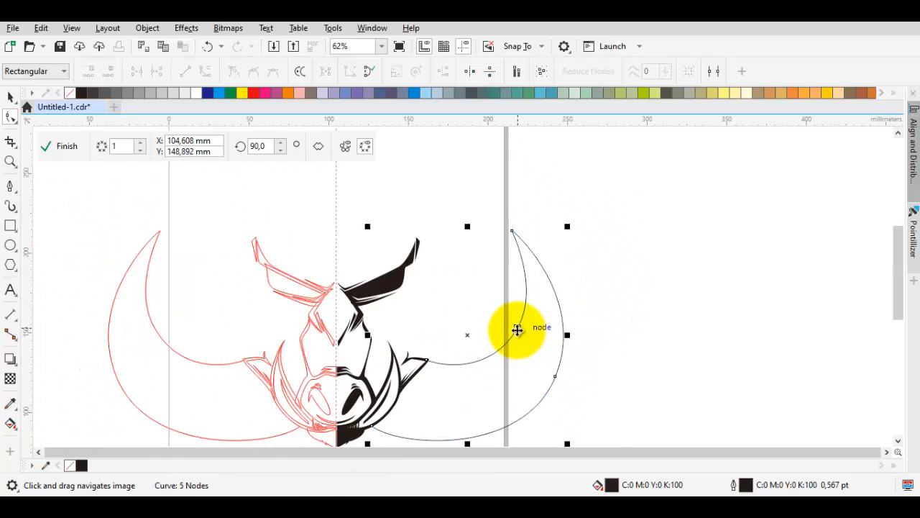
- Round off the horn's pointed upper tip by reshaping the curve at its tip node
{"action": "left_click", "coordinate": [518, 329]}
{"action": "scroll", "coordinate": [512, 238], "scroll_direction": "up", "scroll_amount": 4}
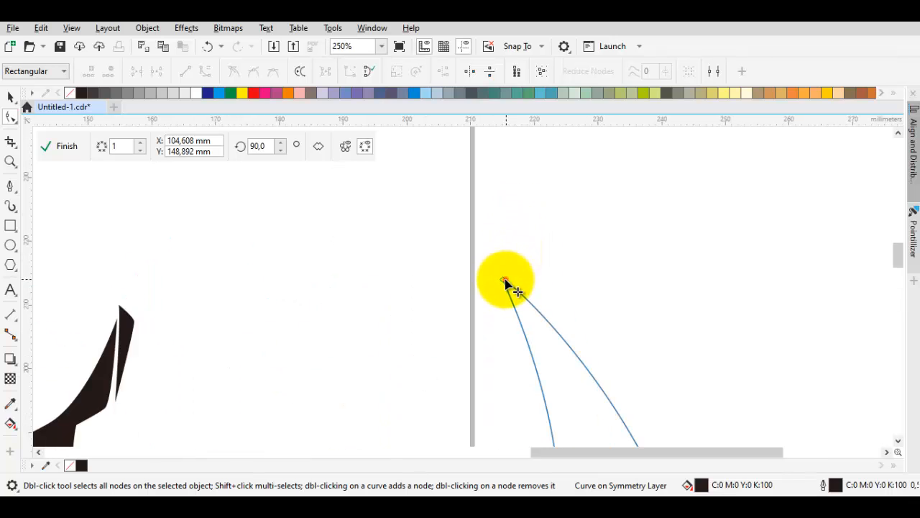
{"action": "left_click", "coordinate": [505, 280]}
{"action": "left_click_drag", "start_coordinate": [499, 264], "coordinate": [488, 230]}
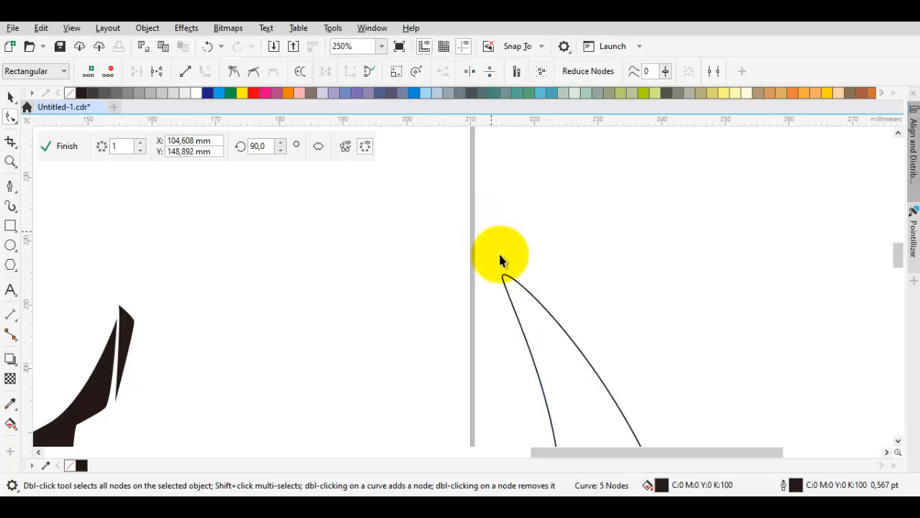
- Try outline widths of 2.0 pt and 3.0 pt on the horn curve, checking the thickness where it meets the ear
{"action": "key", "text": "space"}
{"action": "scroll", "coordinate": [512, 281], "scroll_direction": "down", "scroll_amount": 1}
{"action": "left_click", "coordinate": [422, 71]}
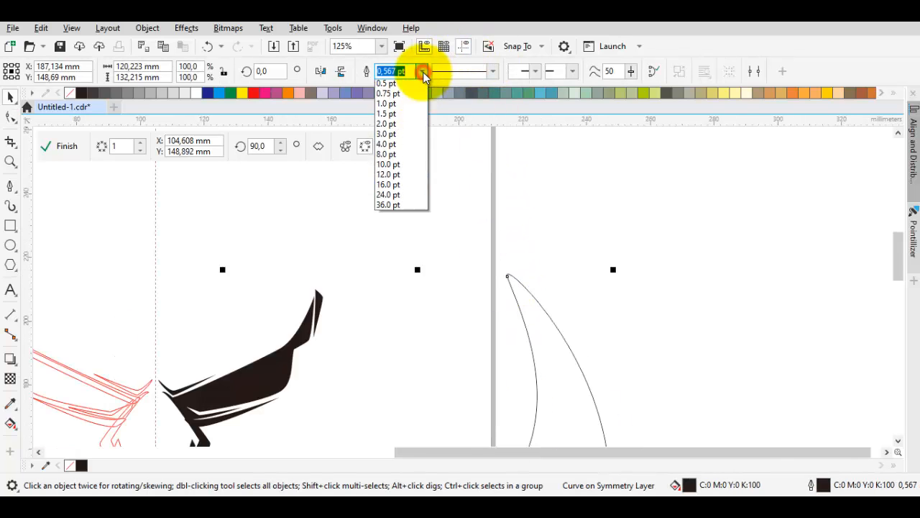
{"action": "left_click", "coordinate": [394, 146]}
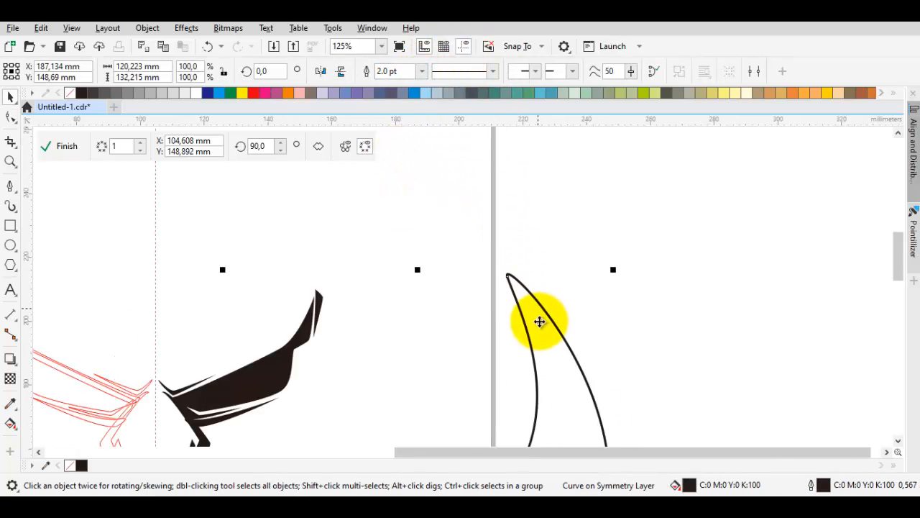
{"action": "scroll", "coordinate": [539, 321], "scroll_direction": "up", "scroll_amount": 2}
{"action": "scroll", "coordinate": [468, 295], "scroll_direction": "up", "scroll_amount": 2}
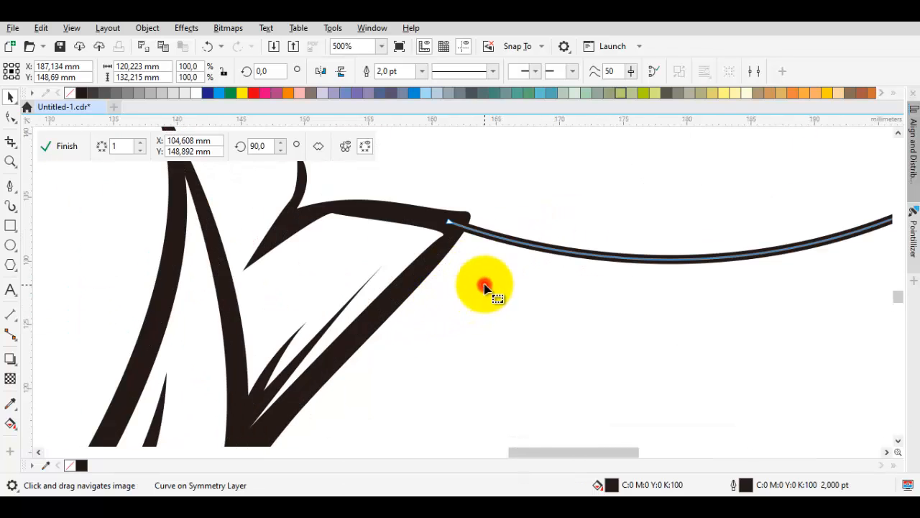
{"action": "scroll", "coordinate": [458, 220], "scroll_direction": "up", "scroll_amount": 2}
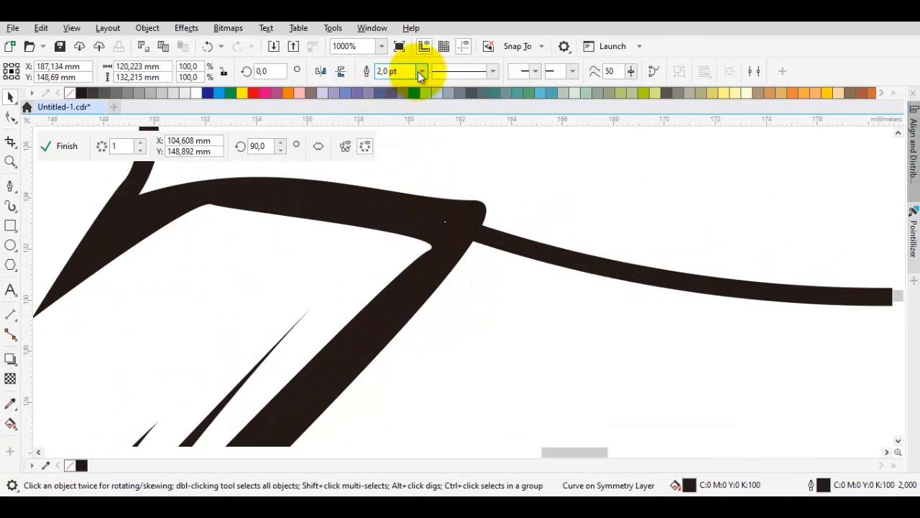
{"action": "left_click", "coordinate": [421, 71]}
{"action": "left_click", "coordinate": [402, 156]}
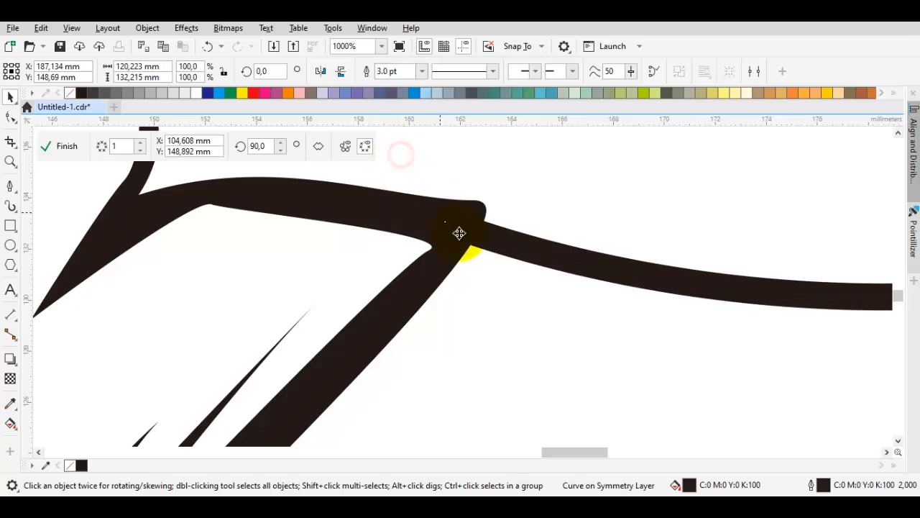
{"action": "scroll", "coordinate": [459, 232], "scroll_direction": "down", "scroll_amount": 6}
- Reshape the horn's inner edge, shifting its bend node outward and deleting that node
{"action": "left_click_drag", "start_coordinate": [548, 211], "coordinate": [514, 278]}
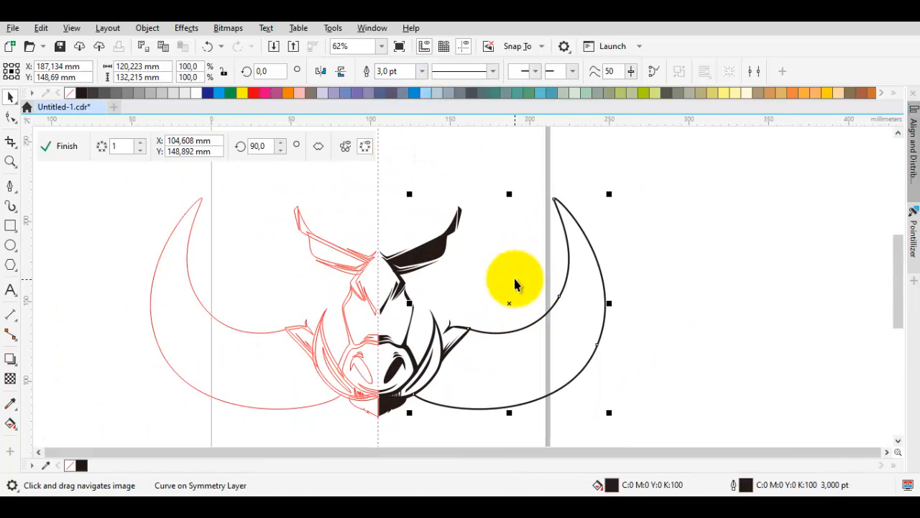
{"action": "left_click_drag", "start_coordinate": [572, 224], "coordinate": [552, 184]}
{"action": "key", "text": "F10"}
{"action": "scroll", "coordinate": [565, 233], "scroll_direction": "up", "scroll_amount": 1}
{"action": "left_click_drag", "start_coordinate": [593, 287], "coordinate": [633, 155]}
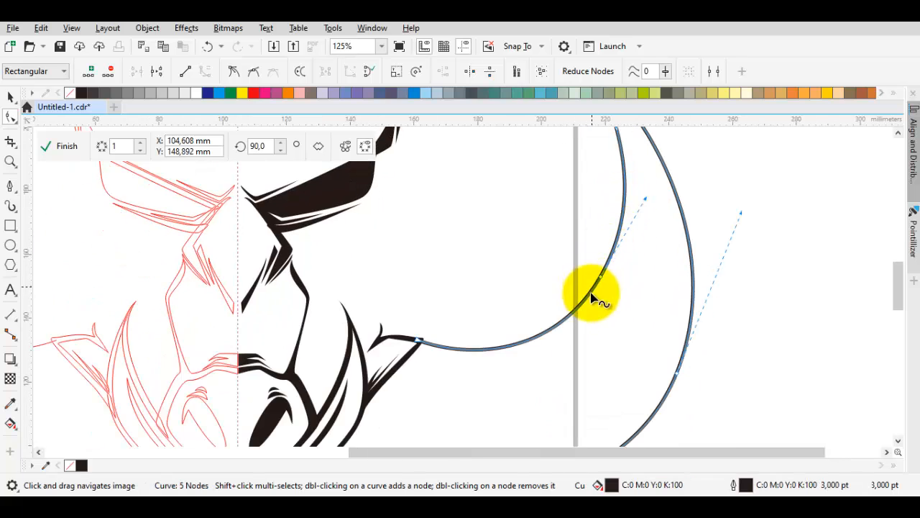
{"action": "left_click", "coordinate": [602, 282]}
{"action": "left_click_drag", "start_coordinate": [601, 278], "coordinate": [608, 289]}
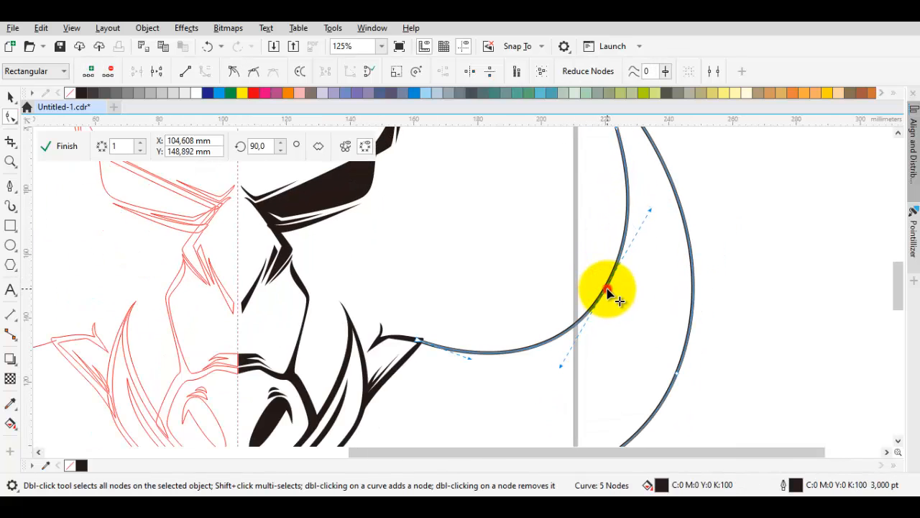
{"action": "double_click", "coordinate": [608, 288]}
{"action": "scroll", "coordinate": [608, 289], "scroll_direction": "down", "scroll_amount": 1}
- Set the horn's outline width to 4.0 pt, convert the outline to a filled object, and clear the selection
{"action": "key", "text": "space"}
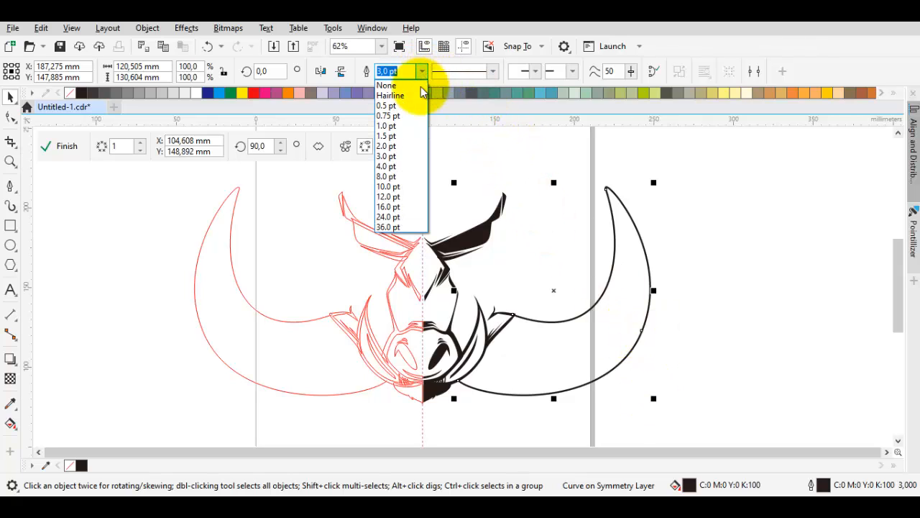
{"action": "left_click", "coordinate": [399, 166]}
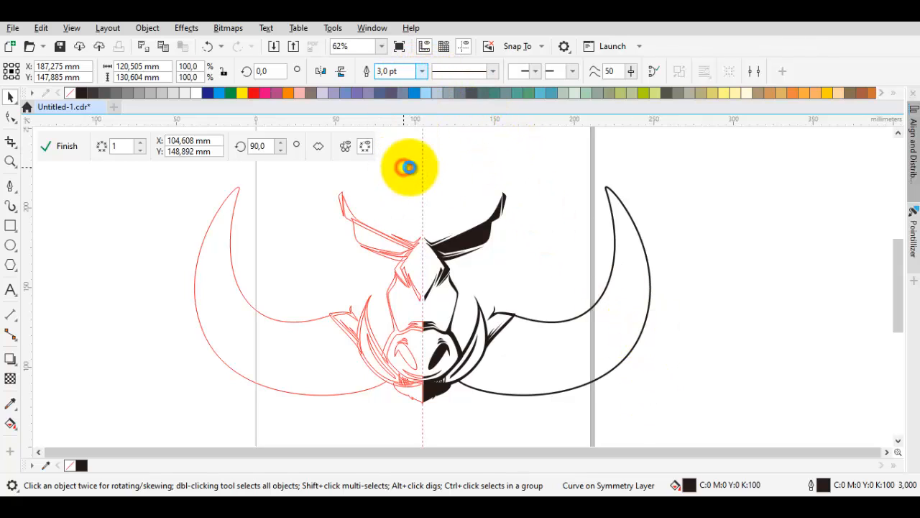
{"action": "left_click", "coordinate": [613, 337]}
{"action": "scroll", "coordinate": [561, 322], "scroll_direction": "up", "scroll_amount": 2}
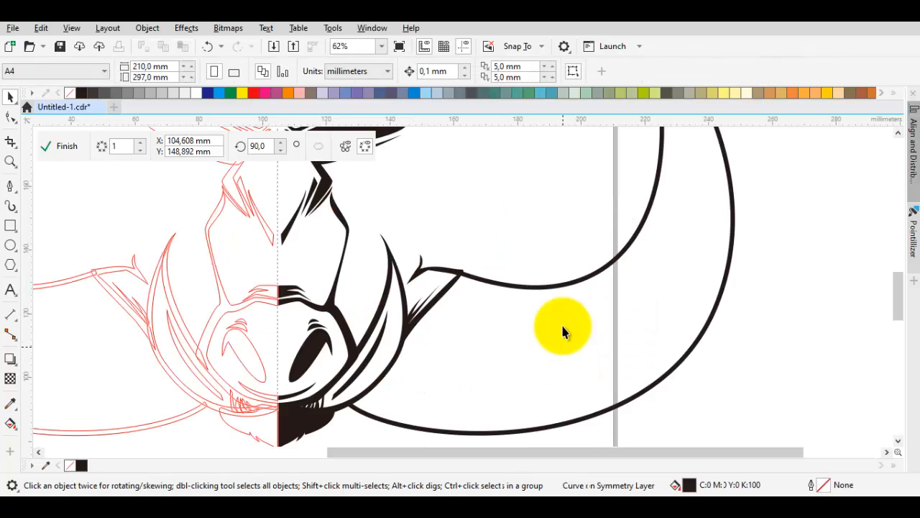
- Reshape the outer corner of the ear's tip, pushing its edge slightly outward
{"action": "scroll", "coordinate": [485, 286], "scroll_direction": "up", "scroll_amount": 5}
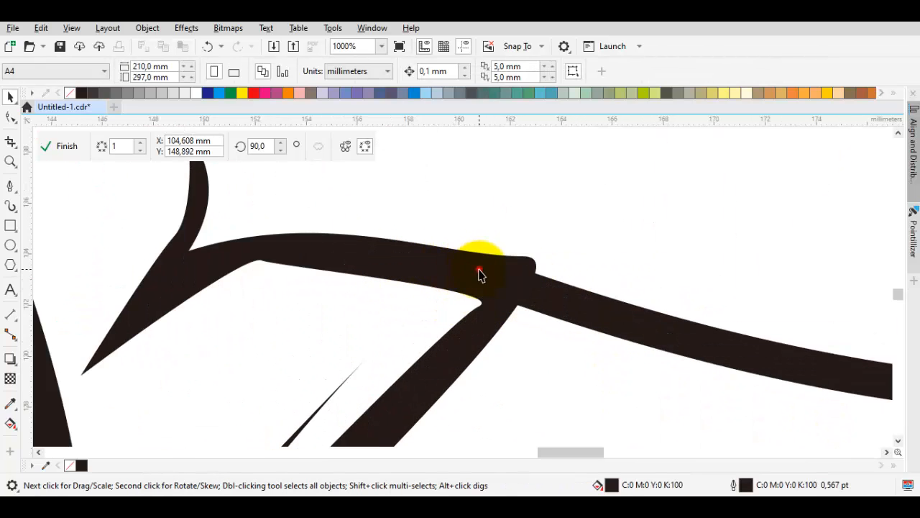
{"action": "double_click", "coordinate": [479, 272]}
{"action": "left_click_drag", "start_coordinate": [525, 260], "coordinate": [623, 257]}
- Move the two end nodes of the horn outline onto the inner and upper edges of the ear tip
{"action": "left_click", "coordinate": [580, 306]}
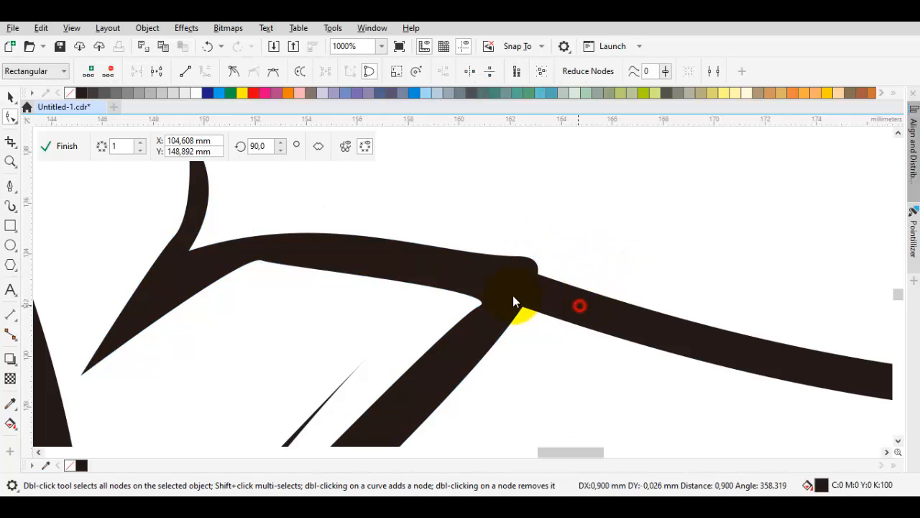
{"action": "left_click_drag", "start_coordinate": [489, 297], "coordinate": [476, 299]}
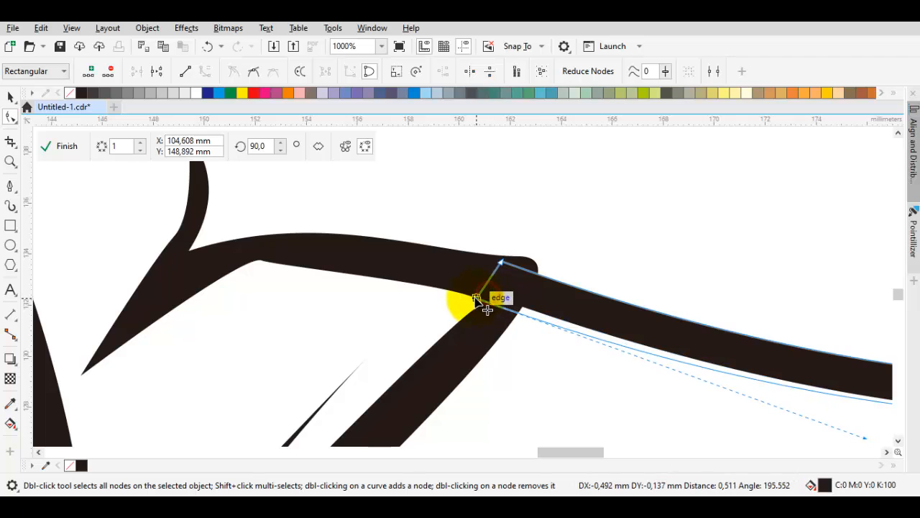
{"action": "mouse_move", "coordinate": [523, 268]}
{"action": "left_mouse_down"}
{"action": "mouse_move", "coordinate": [507, 270]}
{"action": "mouse_move", "coordinate": [509, 262]}
{"action": "left_mouse_up"}
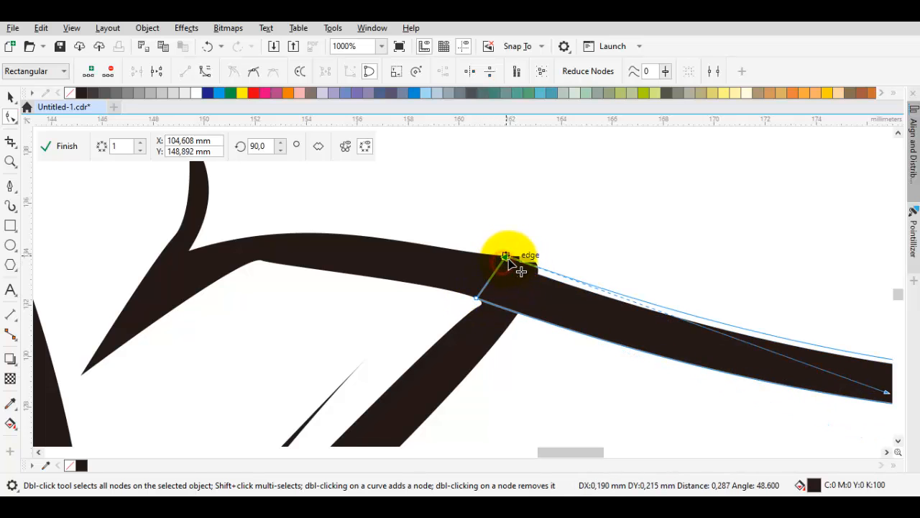
{"action": "scroll", "coordinate": [576, 286], "scroll_direction": "down", "scroll_amount": 3}
{"action": "left_click_drag", "start_coordinate": [628, 319], "coordinate": [711, 248]}
{"action": "key", "text": "space"}
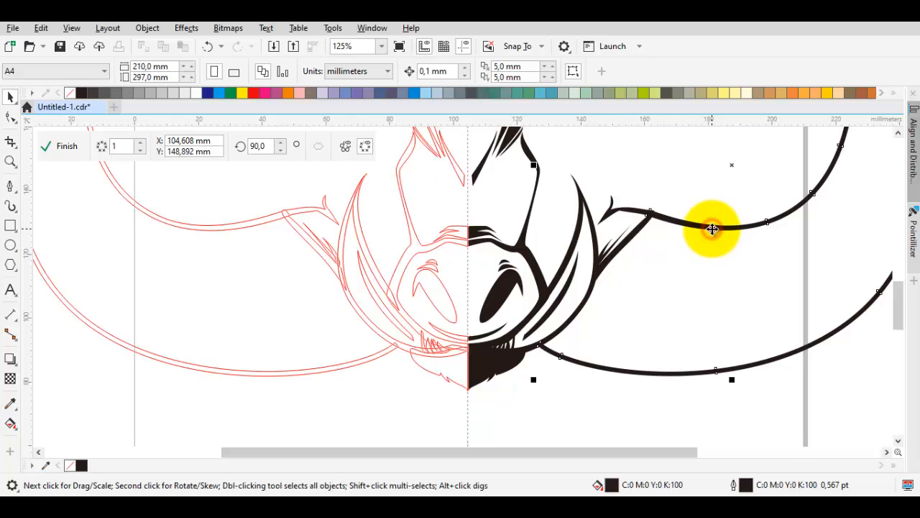
{"action": "scroll", "coordinate": [709, 226], "scroll_direction": "down", "scroll_amount": 2}
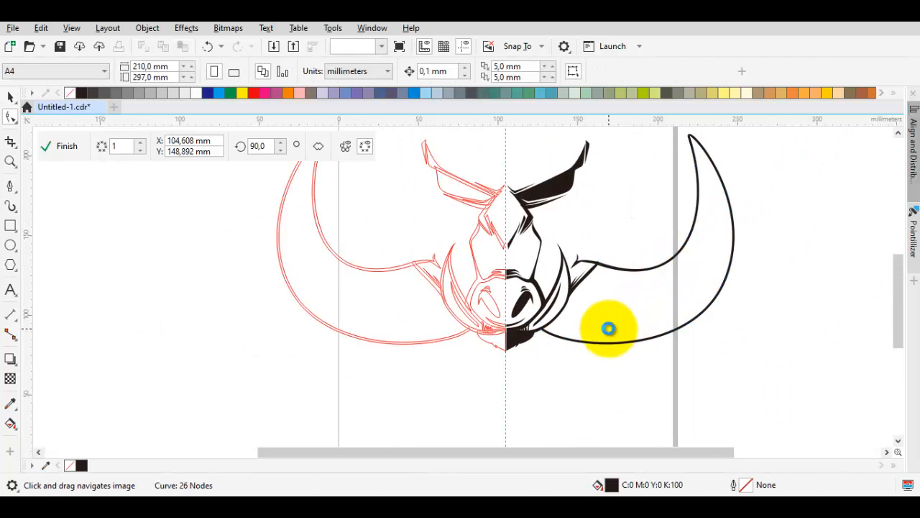
{"action": "scroll", "coordinate": [609, 329], "scroll_direction": "up", "scroll_amount": 1}
{"action": "key", "text": "p"}
{"action": "left_click_drag", "start_coordinate": [694, 304], "coordinate": [620, 298]}
{"action": "left_click_drag", "start_coordinate": [736, 176], "coordinate": [622, 309]}
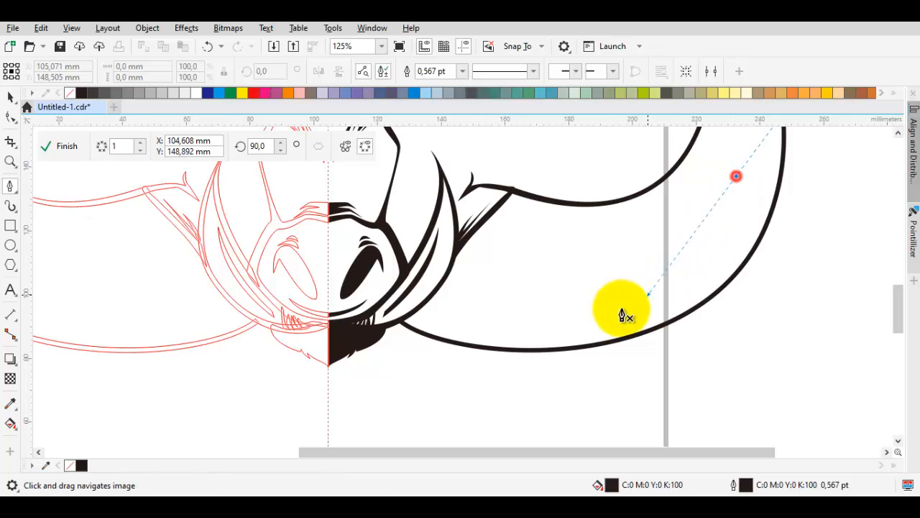
{"action": "key", "text": "Escape"}
{"action": "key", "text": "space"}
{"action": "scroll", "coordinate": [431, 323], "scroll_direction": "up", "scroll_amount": 8}
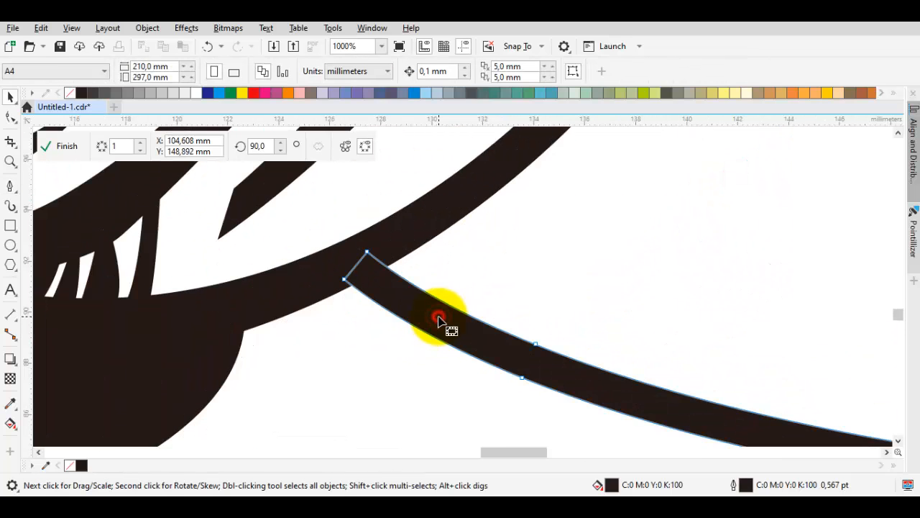
{"action": "double_click", "coordinate": [439, 318]}
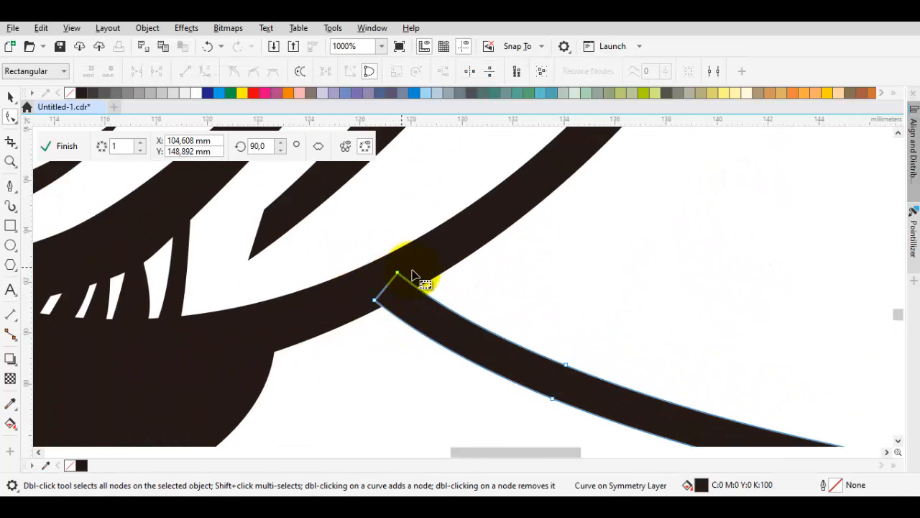
{"action": "scroll", "coordinate": [411, 274], "scroll_direction": "down", "scroll_amount": 2}
{"action": "key", "text": "p"}
{"action": "left_click_drag", "start_coordinate": [722, 293], "coordinate": [631, 320]}
{"action": "left_click_drag", "start_coordinate": [721, 317], "coordinate": [688, 326]}
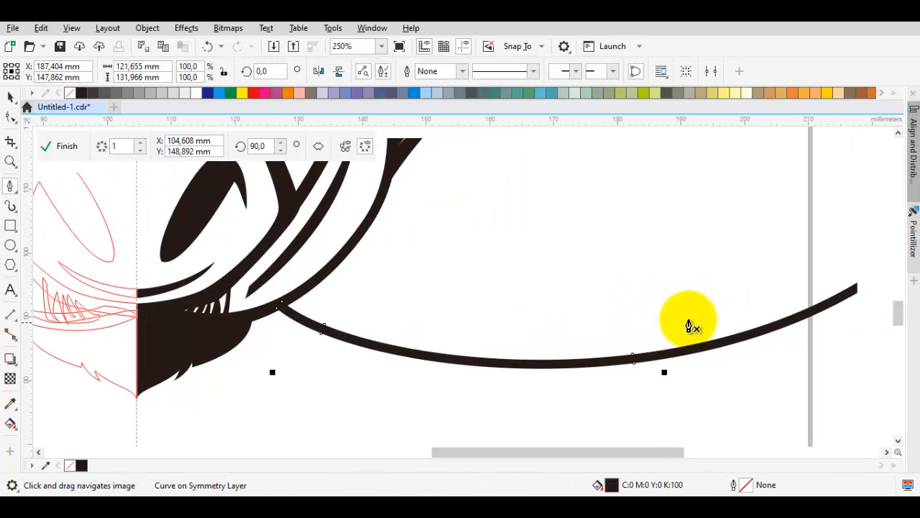
{"action": "scroll", "coordinate": [688, 326], "scroll_direction": "down", "scroll_amount": 1}
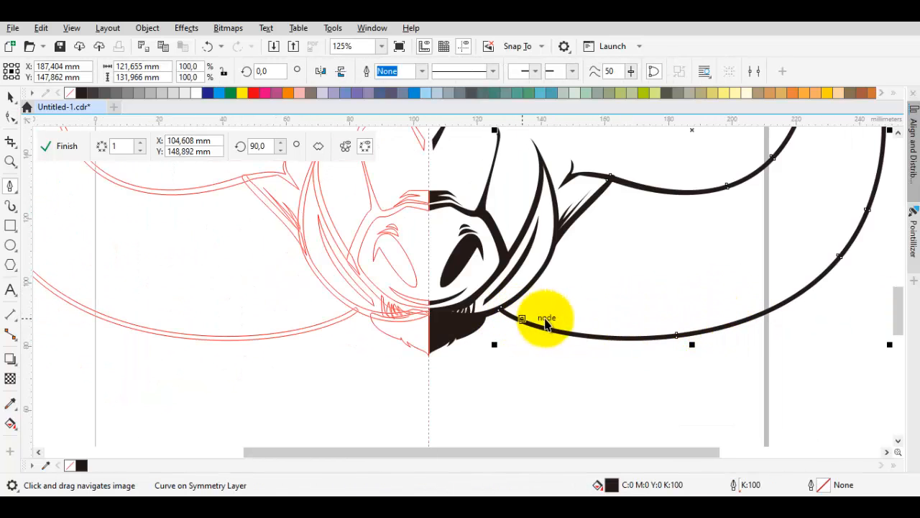
{"action": "left_click_drag", "start_coordinate": [748, 297], "coordinate": [530, 331]}
{"action": "scroll", "coordinate": [526, 293], "scroll_direction": "up", "scroll_amount": 1}
{"action": "key", "text": "Escape"}
{"action": "scroll", "coordinate": [672, 310], "scroll_direction": "down", "scroll_amount": 1}
{"action": "left_click_drag", "start_coordinate": [727, 327], "coordinate": [703, 329]}
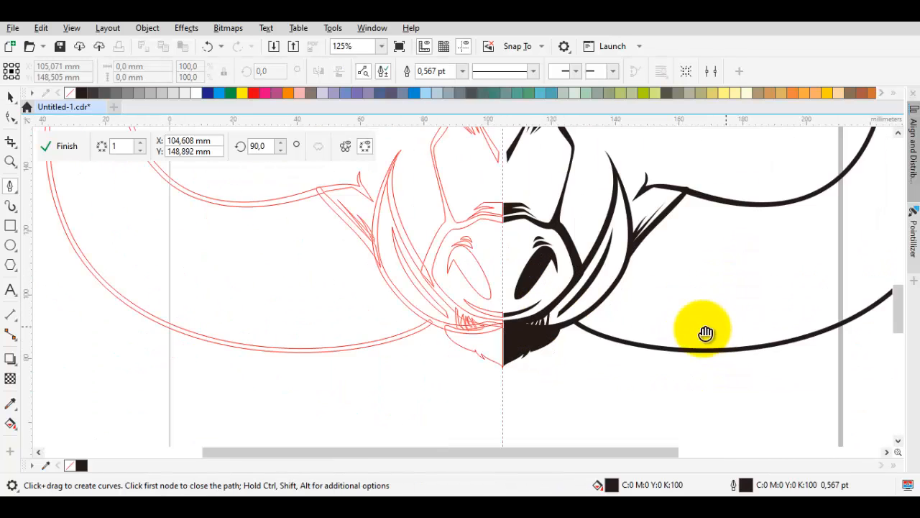
{"action": "left_click_drag", "start_coordinate": [796, 284], "coordinate": [632, 406]}
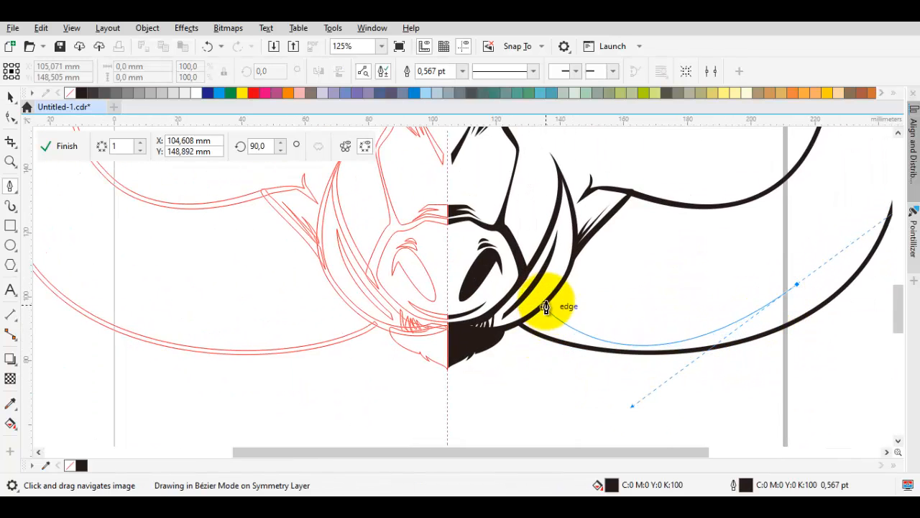
{"action": "scroll", "coordinate": [545, 307], "scroll_direction": "up", "scroll_amount": 3}
{"action": "scroll", "coordinate": [701, 279], "scroll_direction": "down", "scroll_amount": 1}
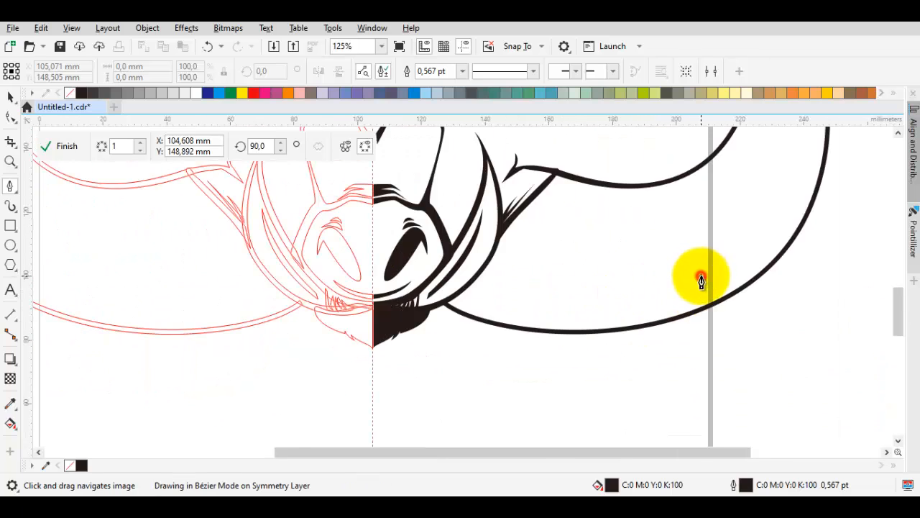
- Draw a closed, tapering black shading shape about 85 mm long inside the horn's lower edge, starting at the jaw, and remove its outline
{"action": "left_click", "coordinate": [714, 278]}
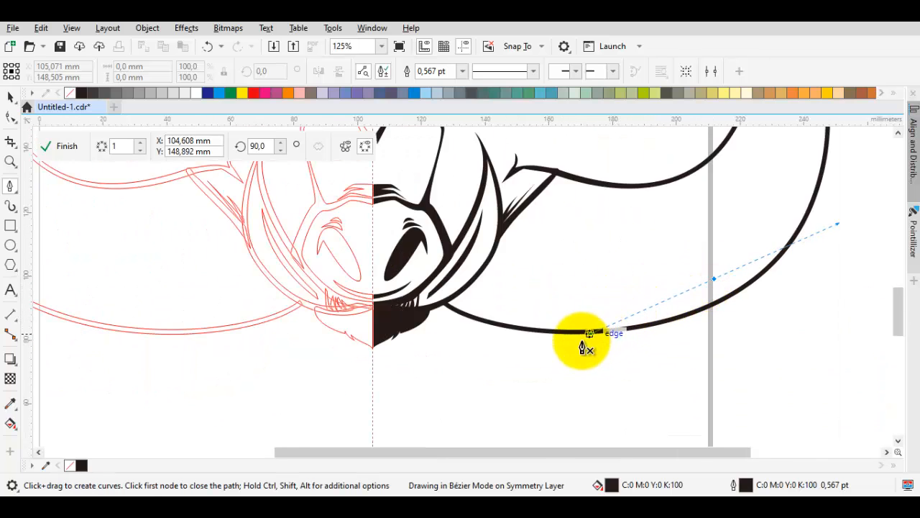
{"action": "scroll", "coordinate": [480, 296], "scroll_direction": "up", "scroll_amount": 2}
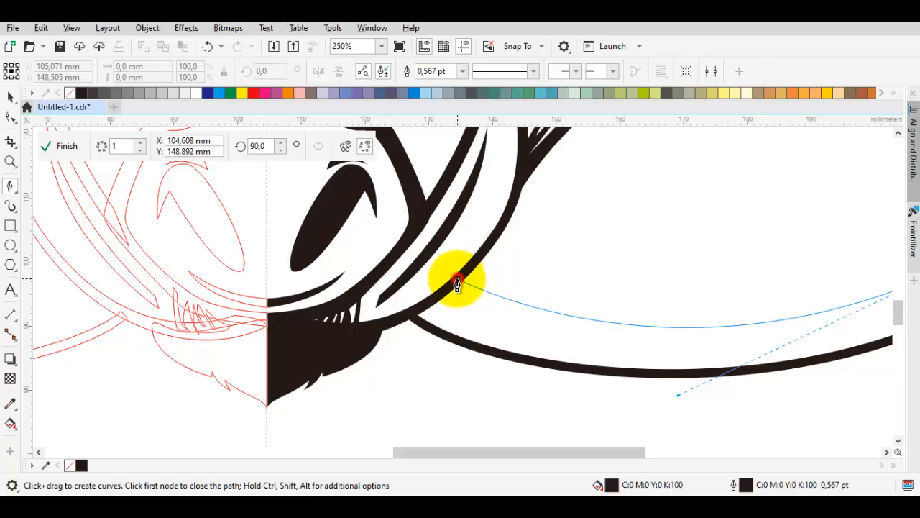
{"action": "left_click_drag", "start_coordinate": [457, 284], "coordinate": [410, 309]}
{"action": "scroll", "coordinate": [411, 308], "scroll_direction": "up", "scroll_amount": 2}
{"action": "scroll", "coordinate": [421, 327], "scroll_direction": "down", "scroll_amount": 4}
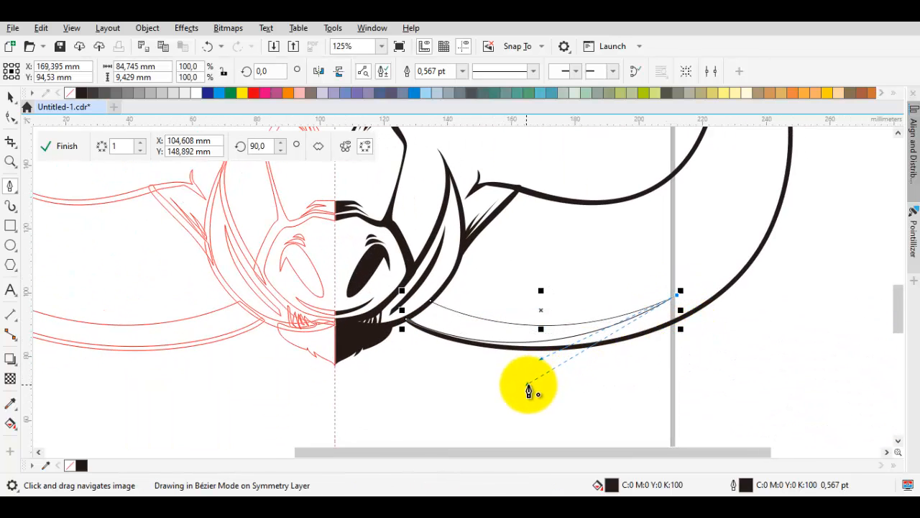
{"action": "key", "text": "space"}
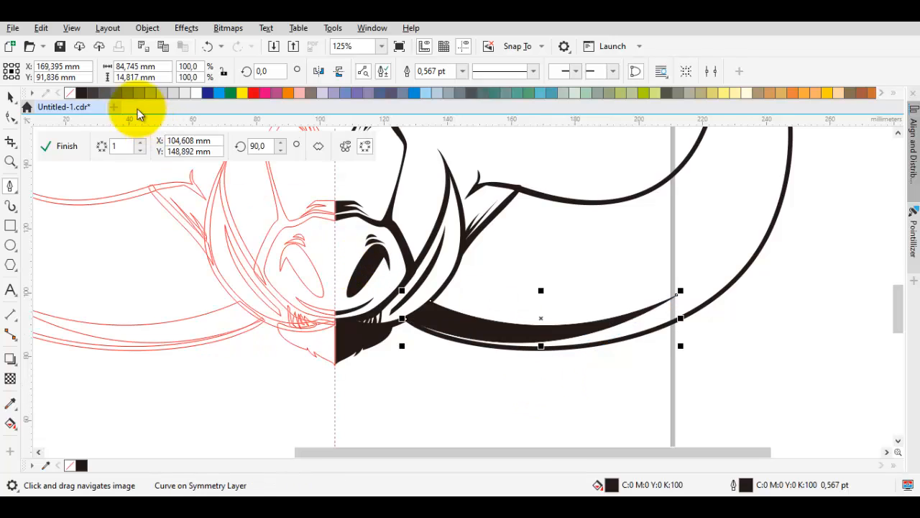
- Reshape the lower edge of the horn's lower shading so it bows closer to the horn outline, and clear the selection
{"action": "double_click", "coordinate": [447, 325]}
{"action": "left_click", "coordinate": [407, 322]}
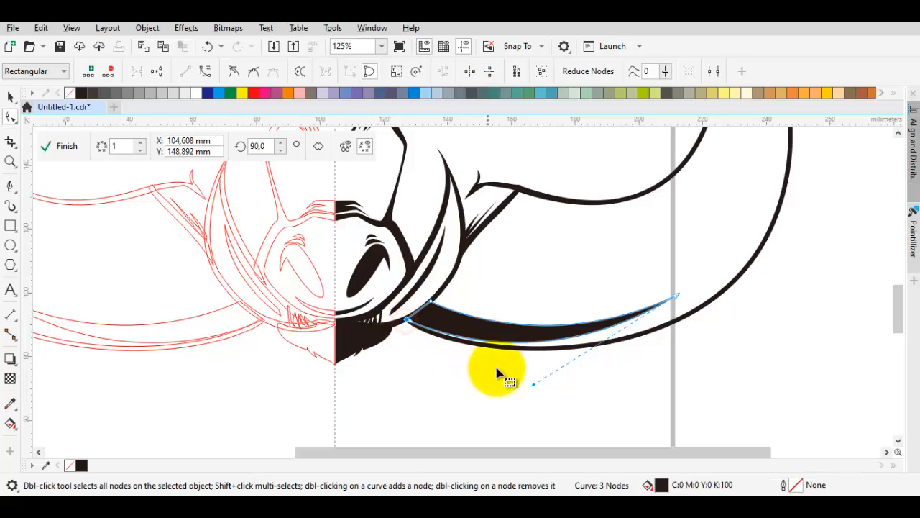
{"action": "left_click_drag", "start_coordinate": [532, 387], "coordinate": [539, 391]}
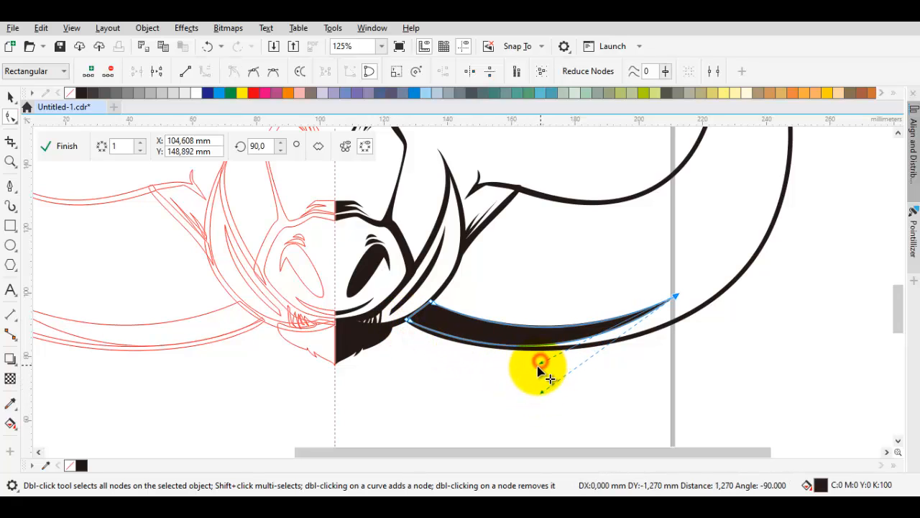
{"action": "left_click_drag", "start_coordinate": [538, 364], "coordinate": [531, 363]}
{"action": "key", "text": "Escape"}
{"action": "scroll", "coordinate": [536, 289], "scroll_direction": "down", "scroll_amount": 1}
{"action": "key", "text": "space"}
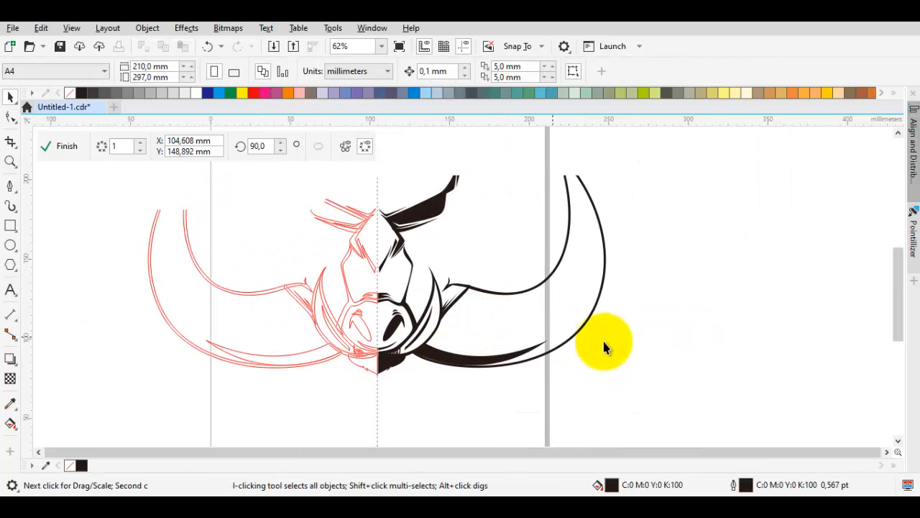
{"action": "left_click", "coordinate": [650, 341]}
{"action": "scroll", "coordinate": [513, 295], "scroll_direction": "up", "scroll_amount": 1}
{"action": "scroll", "coordinate": [514, 300], "scroll_direction": "up", "scroll_amount": 2}
{"action": "key", "text": "F5"}
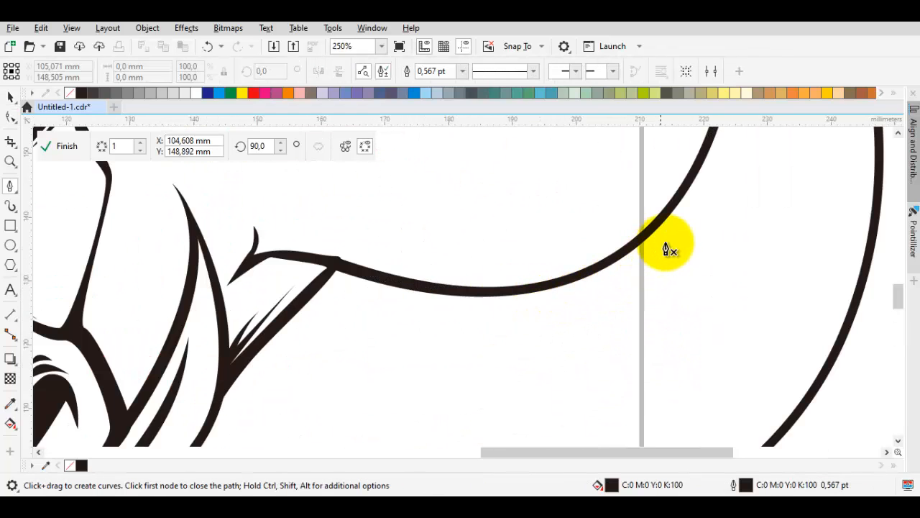
{"action": "left_click_drag", "start_coordinate": [665, 243], "coordinate": [477, 346]}
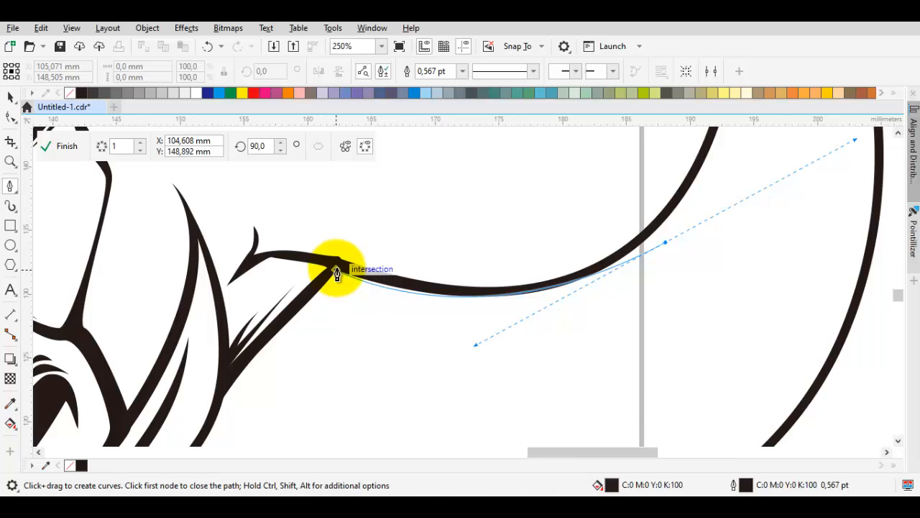
{"action": "scroll", "coordinate": [336, 266], "scroll_direction": "up", "scroll_amount": 2}
{"action": "left_click", "coordinate": [355, 273]}
{"action": "scroll", "coordinate": [356, 270], "scroll_direction": "down", "scroll_amount": 2}
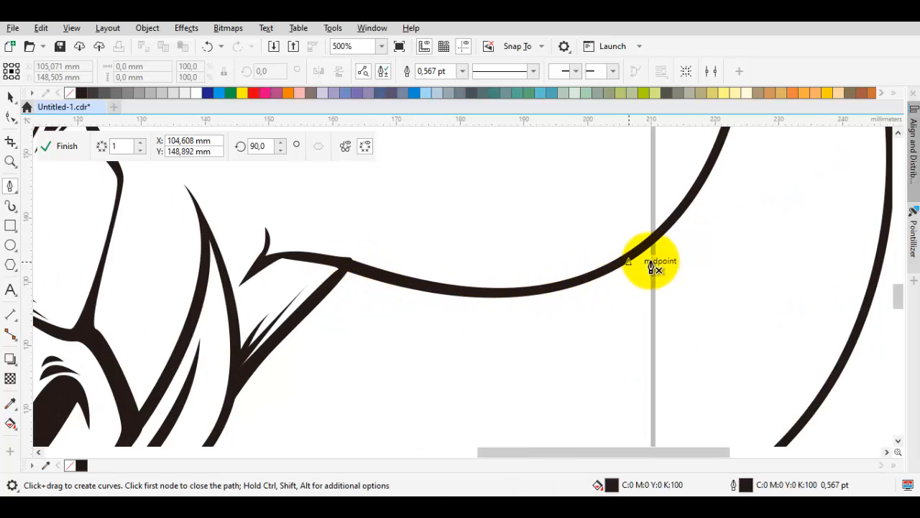
- Draw a tapering black shading shape about 62 mm long beneath the horn's upper line, starting at the ear tip, and remove its outline
{"action": "left_click_drag", "start_coordinate": [699, 223], "coordinate": [551, 365]}
{"action": "scroll", "coordinate": [374, 261], "scroll_direction": "up", "scroll_amount": 2}
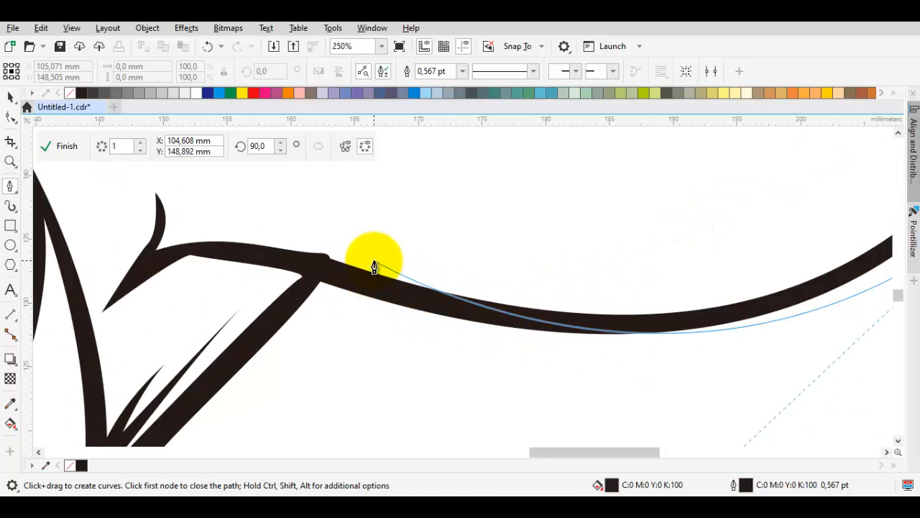
{"action": "left_click", "coordinate": [328, 269]}
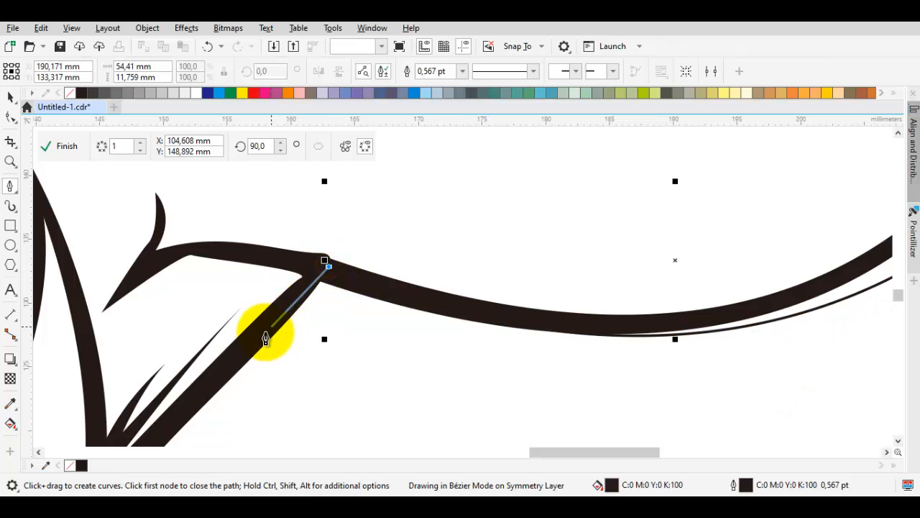
{"action": "left_click", "coordinate": [227, 377]}
{"action": "scroll", "coordinate": [341, 212], "scroll_direction": "down", "scroll_amount": 2}
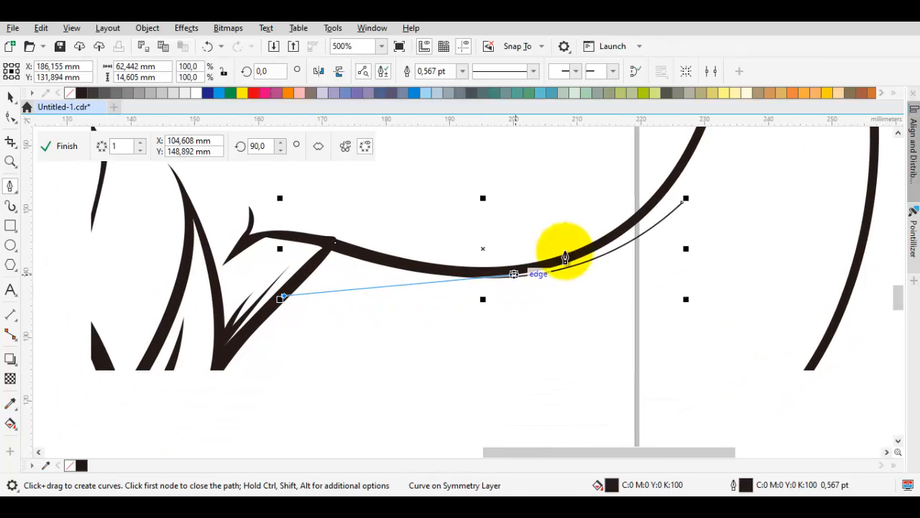
{"action": "left_click_drag", "start_coordinate": [674, 225], "coordinate": [541, 392]}
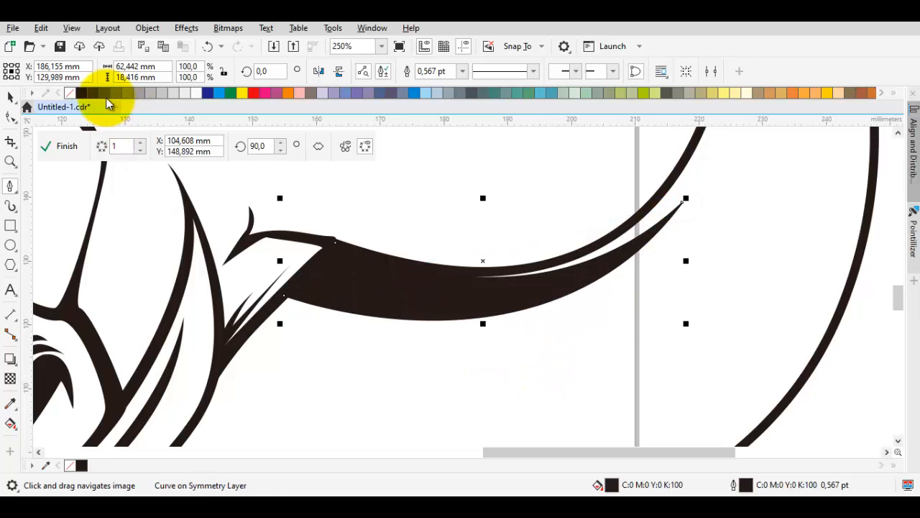
{"action": "right_click", "coordinate": [73, 93]}
{"action": "scroll", "coordinate": [310, 201], "scroll_direction": "down", "scroll_amount": 2}
{"action": "key", "text": "space"}
{"action": "left_click", "coordinate": [367, 201]}
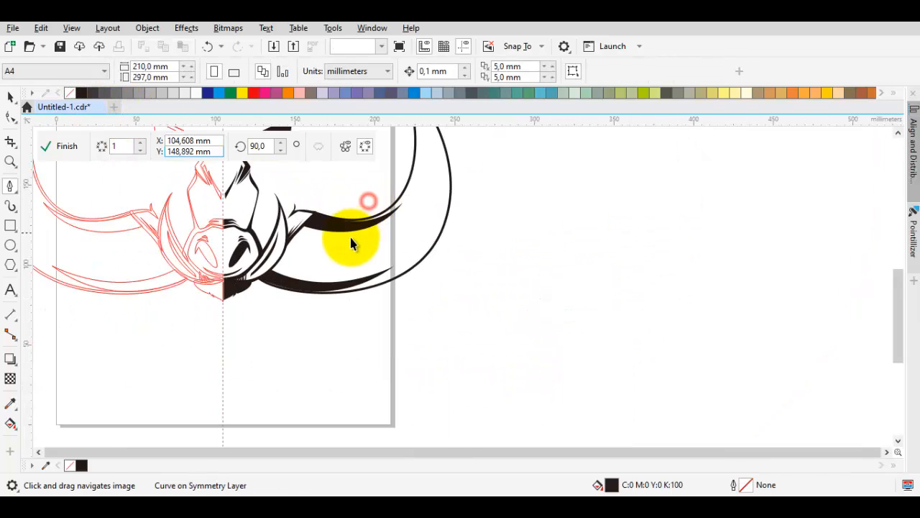
- Delete the black shading shape beneath the horn's upper line
{"action": "left_click_drag", "start_coordinate": [351, 236], "coordinate": [526, 242]}
{"action": "scroll", "coordinate": [503, 257], "scroll_direction": "down", "scroll_amount": 2}
{"action": "scroll", "coordinate": [420, 284], "scroll_direction": "up", "scroll_amount": 5}
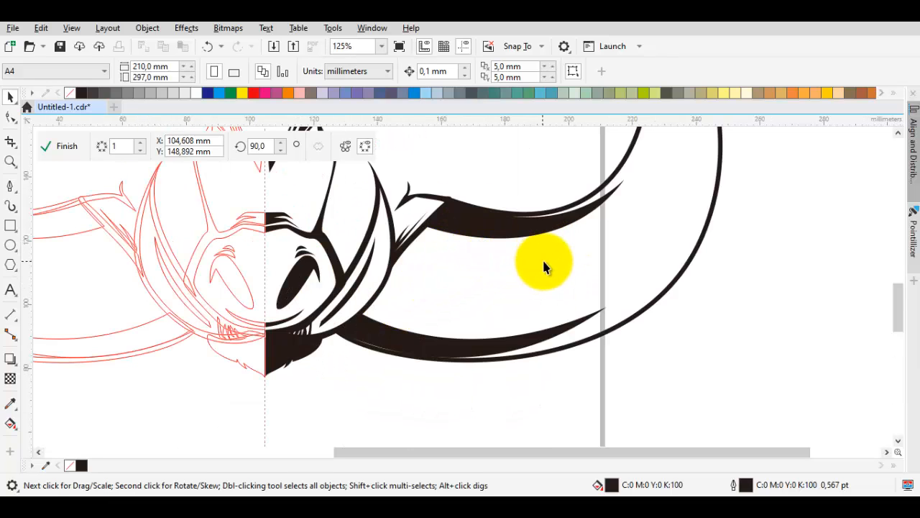
{"action": "left_click", "coordinate": [494, 236]}
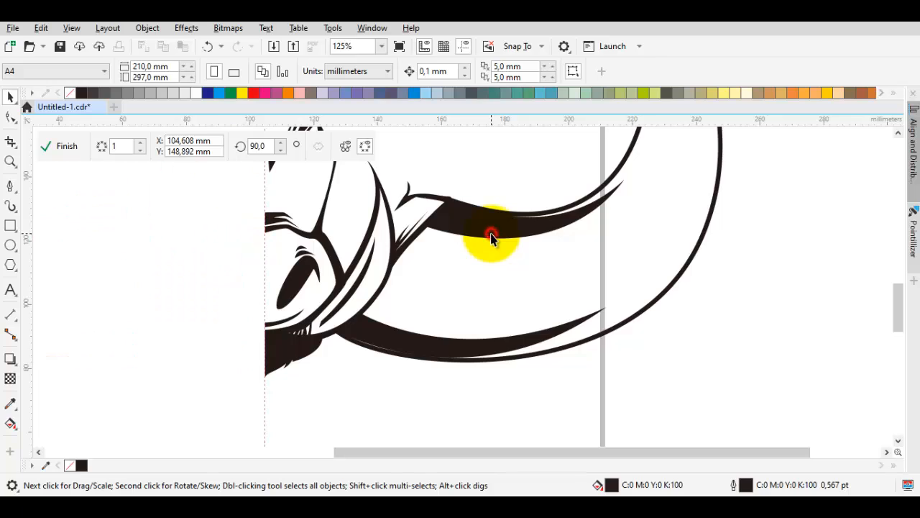
{"action": "key", "text": "Delete"}
- Convert the segments of the horn's lower shading shape to curves and make its nodes cusps
{"action": "double_click", "coordinate": [452, 352]}
{"action": "scroll", "coordinate": [338, 347], "scroll_direction": "up", "scroll_amount": 2}
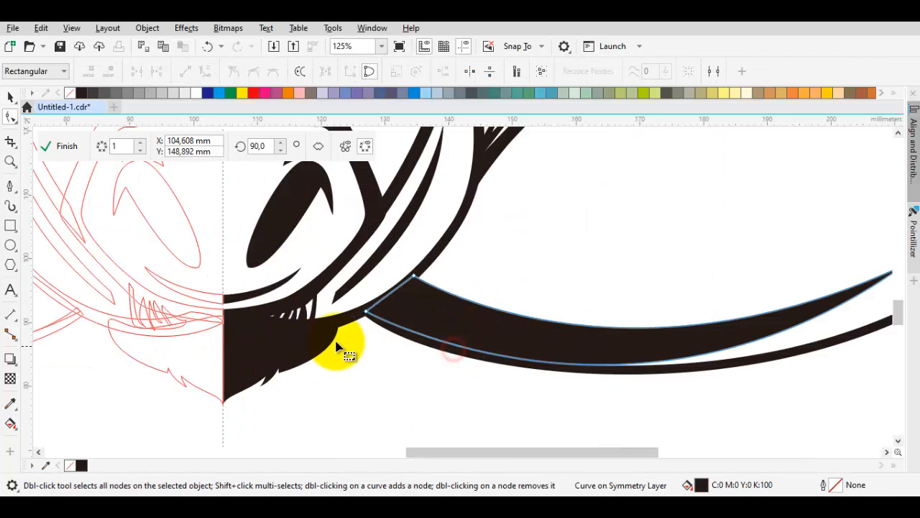
{"action": "left_click", "coordinate": [365, 314]}
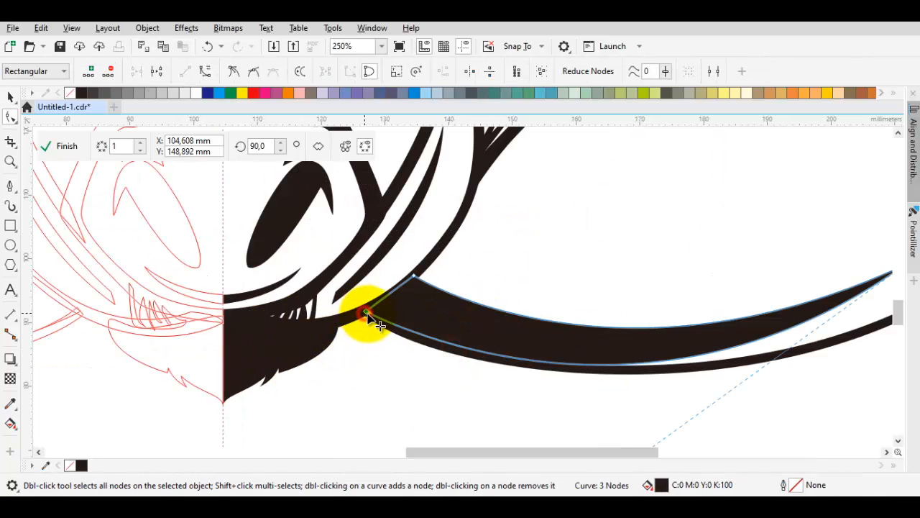
{"action": "right_click", "coordinate": [558, 239]}
{"action": "left_click", "coordinate": [584, 345]}
{"action": "right_click", "coordinate": [525, 218]}
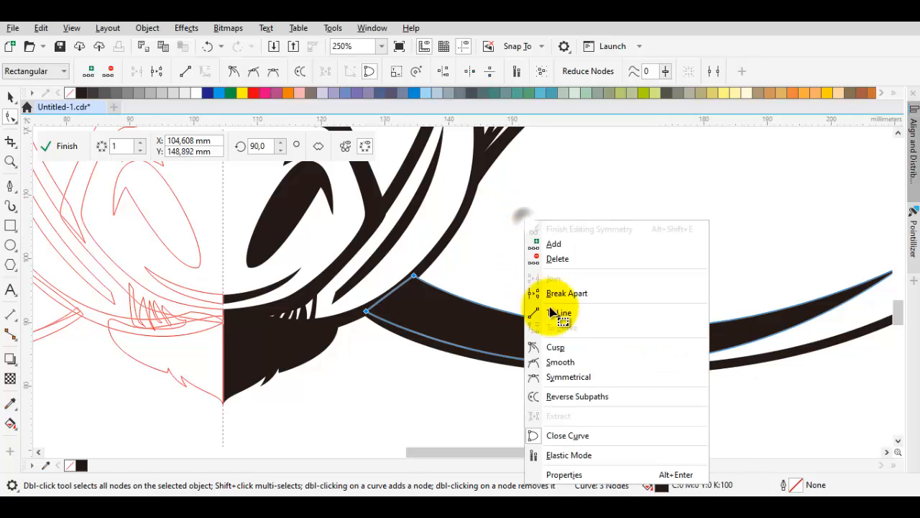
{"action": "left_click", "coordinate": [559, 349]}
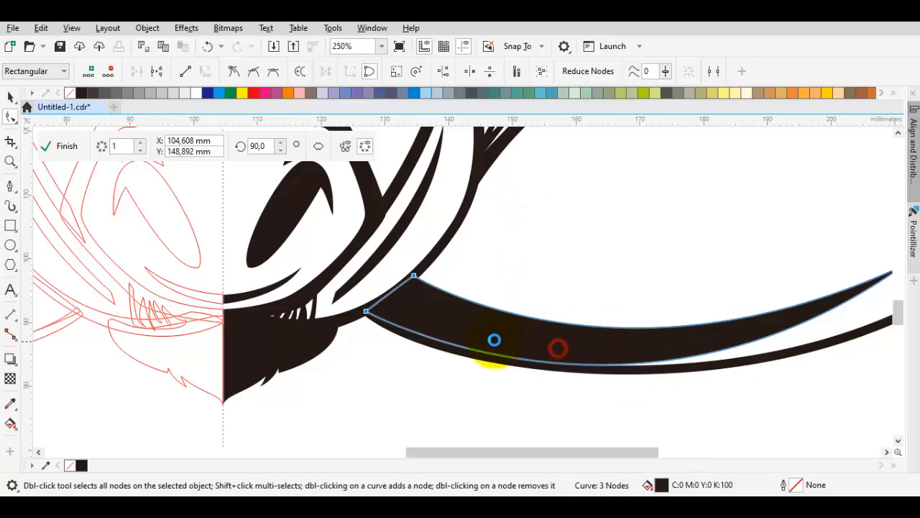
{"action": "left_click", "coordinate": [366, 313]}
- Adjust the curve of the lower shading's bottom edge to merge it with the horn outline near the jaw, and clear the selection
{"action": "left_click_drag", "start_coordinate": [456, 350], "coordinate": [448, 332]}
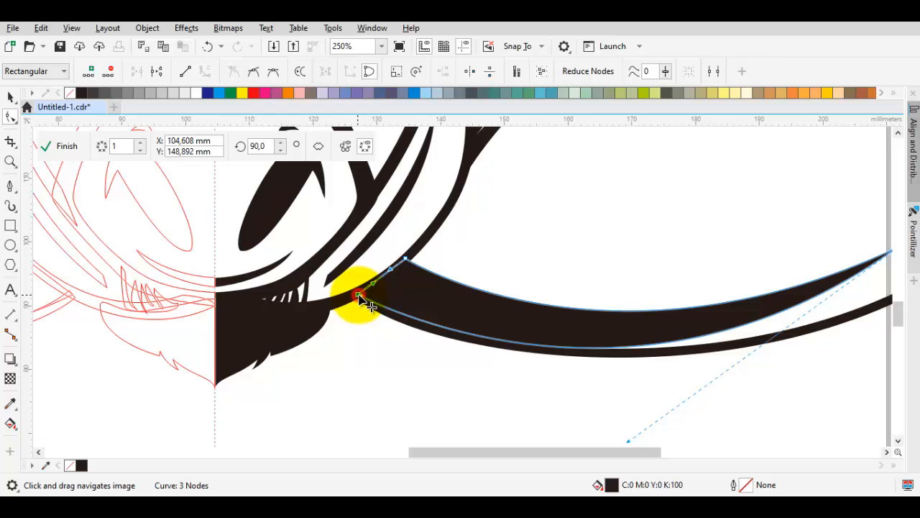
{"action": "scroll", "coordinate": [368, 302], "scroll_direction": "down", "scroll_amount": 4}
{"action": "scroll", "coordinate": [524, 343], "scroll_direction": "up", "scroll_amount": 1}
{"action": "scroll", "coordinate": [472, 339], "scroll_direction": "up", "scroll_amount": 2}
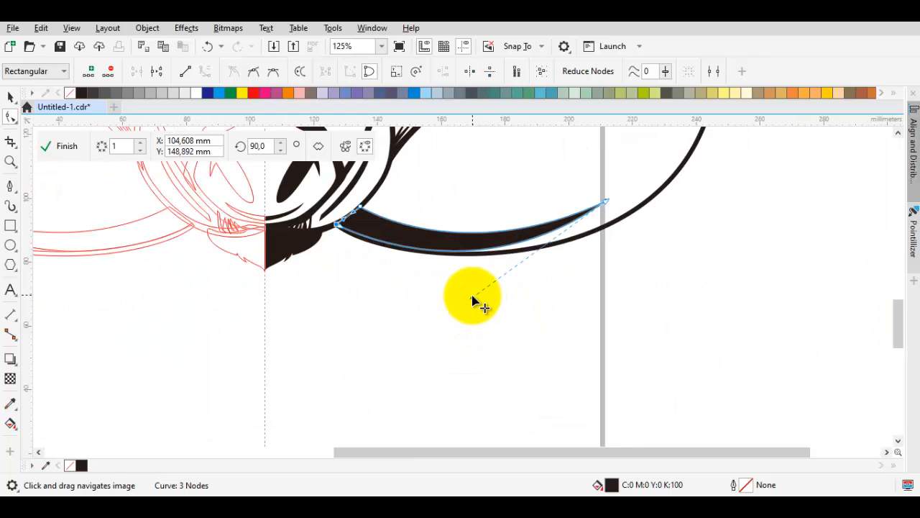
{"action": "left_click_drag", "start_coordinate": [471, 297], "coordinate": [458, 302]}
{"action": "key", "text": "space"}
{"action": "left_click", "coordinate": [489, 300]}
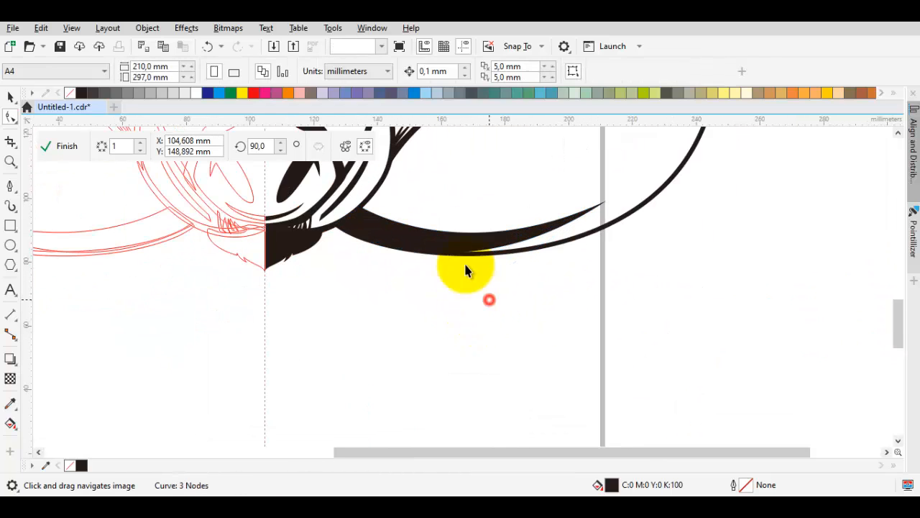
- Examine the whole half-head with its horn, and the empty area between the eye and the ear
{"action": "scroll", "coordinate": [460, 267], "scroll_direction": "down", "scroll_amount": 1}
{"action": "left_click_drag", "start_coordinate": [450, 208], "coordinate": [445, 289]}
{"action": "left_click_drag", "start_coordinate": [393, 235], "coordinate": [381, 277]}
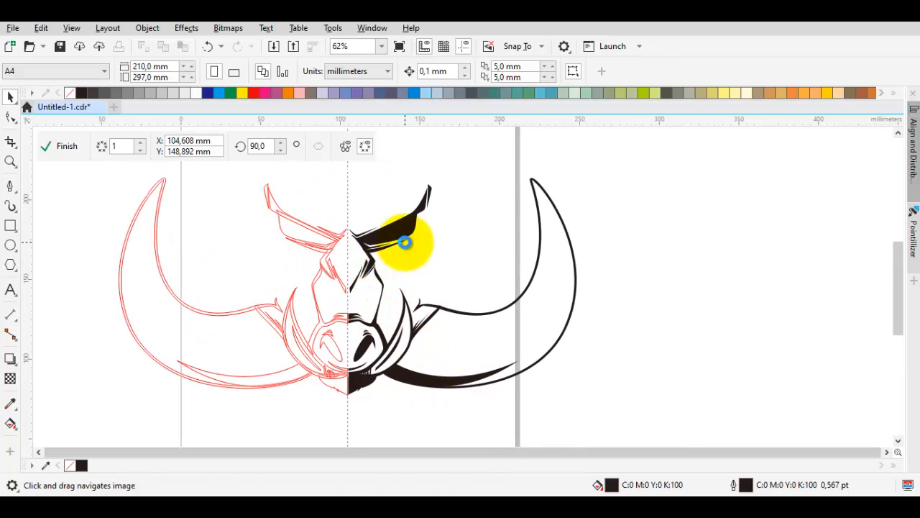
{"action": "scroll", "coordinate": [417, 248], "scroll_direction": "up", "scroll_amount": 2}
{"action": "key", "text": "space"}
{"action": "scroll", "coordinate": [421, 320], "scroll_direction": "up", "scroll_amount": 1}
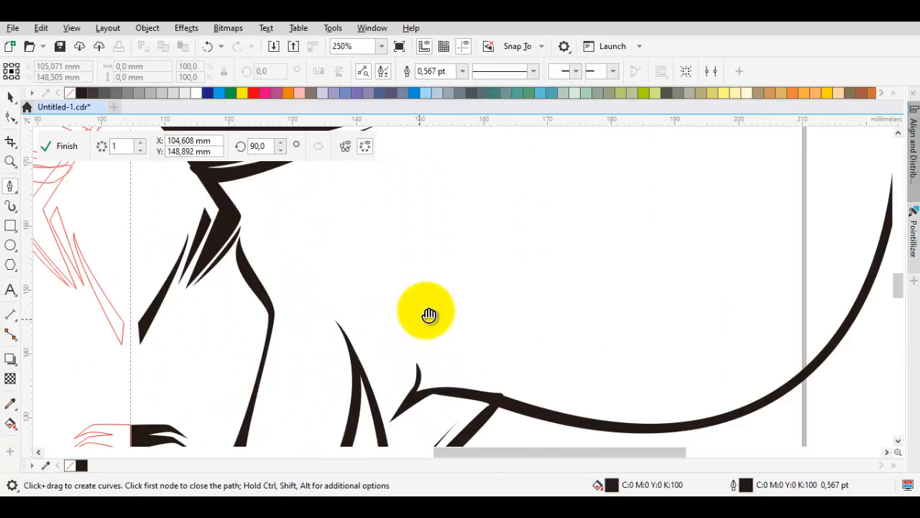
{"action": "left_click_drag", "start_coordinate": [426, 312], "coordinate": [434, 290]}
{"action": "key", "text": "space"}
{"action": "left_click", "coordinate": [407, 270]}
{"action": "key", "text": "space"}
{"action": "key", "text": "space"}
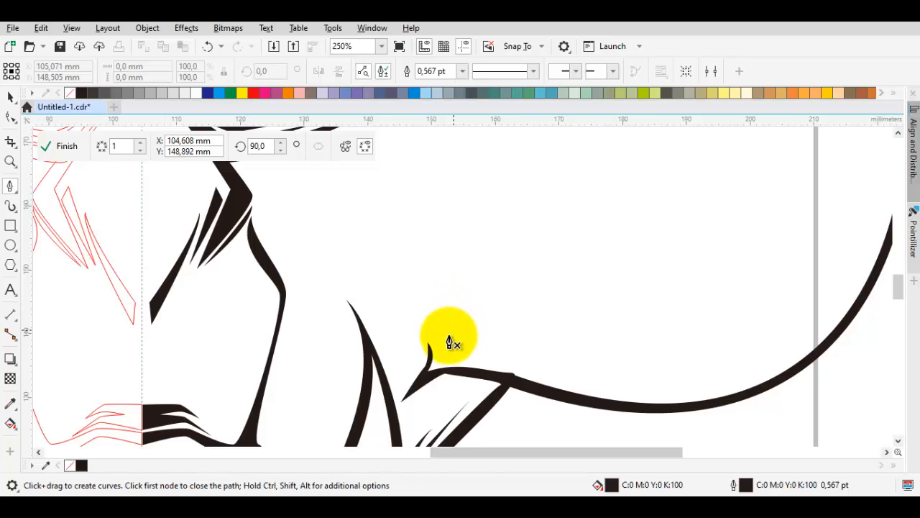
{"action": "scroll", "coordinate": [448, 338], "scroll_direction": "up", "scroll_amount": 2}
{"action": "left_click_drag", "start_coordinate": [361, 212], "coordinate": [349, 311]}
{"action": "key", "text": "Escape"}
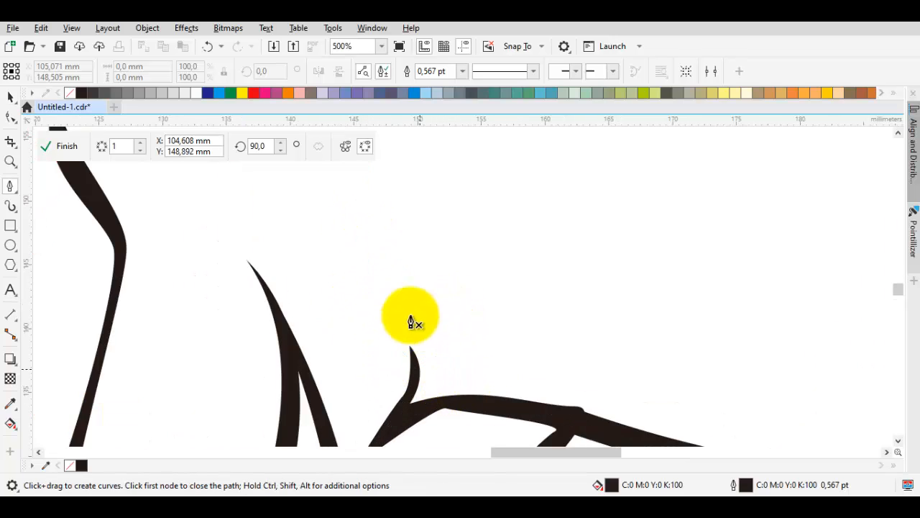
- Start a Pen shape above the horn's base with a hooked lower edge, a pointed spur and an outer side curving up beside the head
{"action": "left_click_drag", "start_coordinate": [400, 200], "coordinate": [335, 337]}
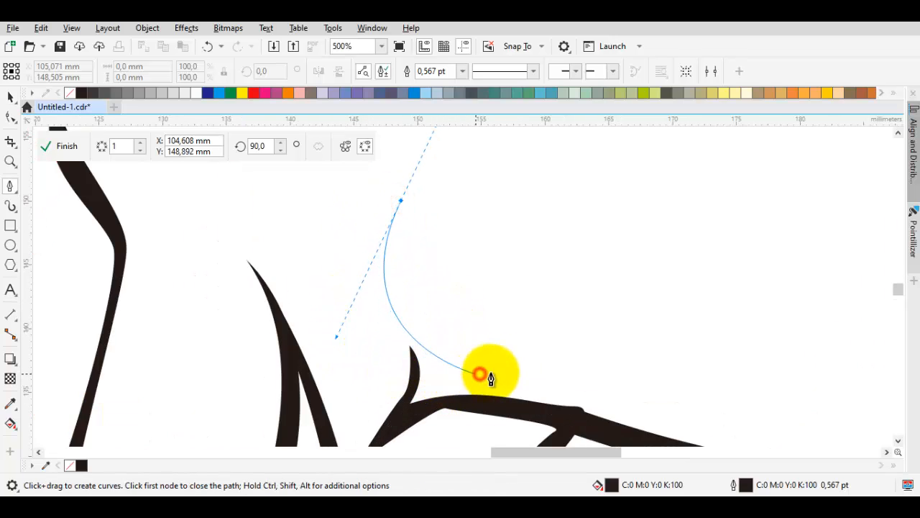
{"action": "left_click_drag", "start_coordinate": [480, 374], "coordinate": [544, 360]}
{"action": "left_click", "coordinate": [652, 390]}
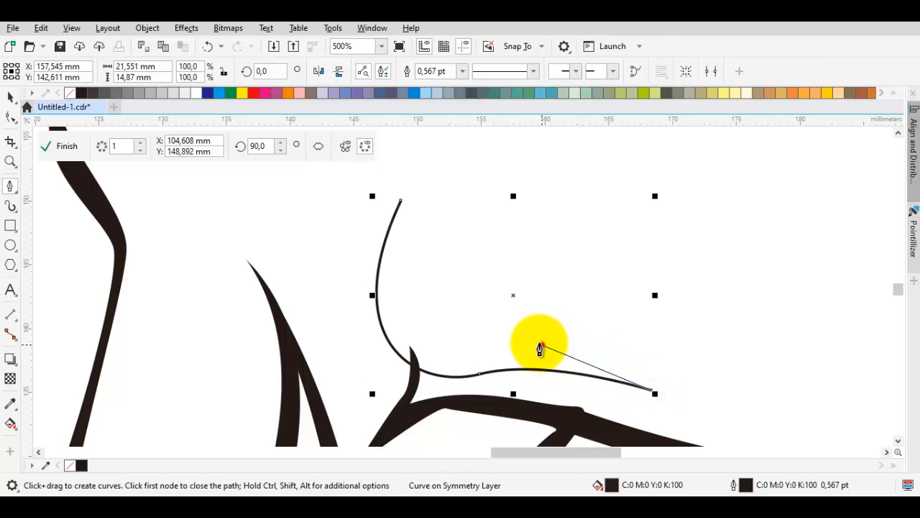
{"action": "left_click", "coordinate": [543, 345]}
{"action": "scroll", "coordinate": [568, 338], "scroll_direction": "down", "scroll_amount": 2}
{"action": "left_click_drag", "start_coordinate": [620, 242], "coordinate": [542, 302]}
- Extend the side line's outer edge past the brow tip, re-placing its bend node, and end it in a point above the brow
{"action": "left_click_drag", "start_coordinate": [489, 194], "coordinate": [501, 267]}
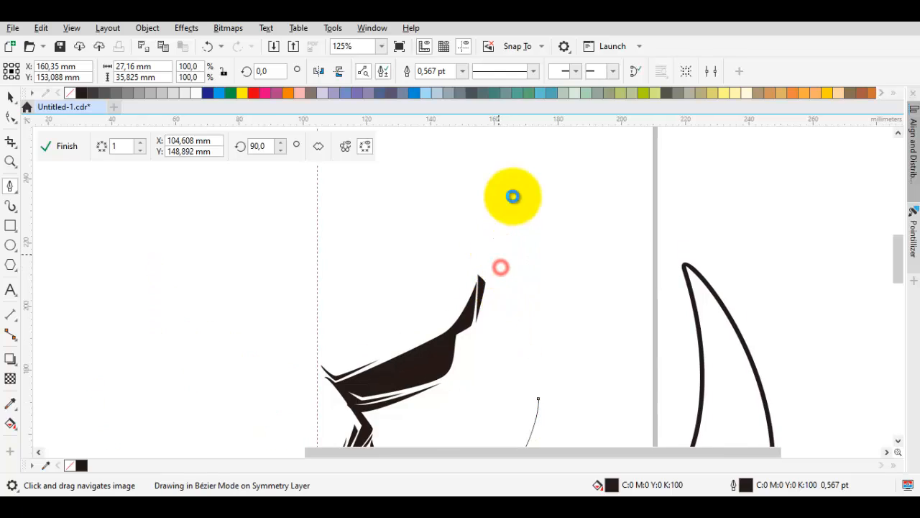
{"action": "left_click", "coordinate": [512, 193]}
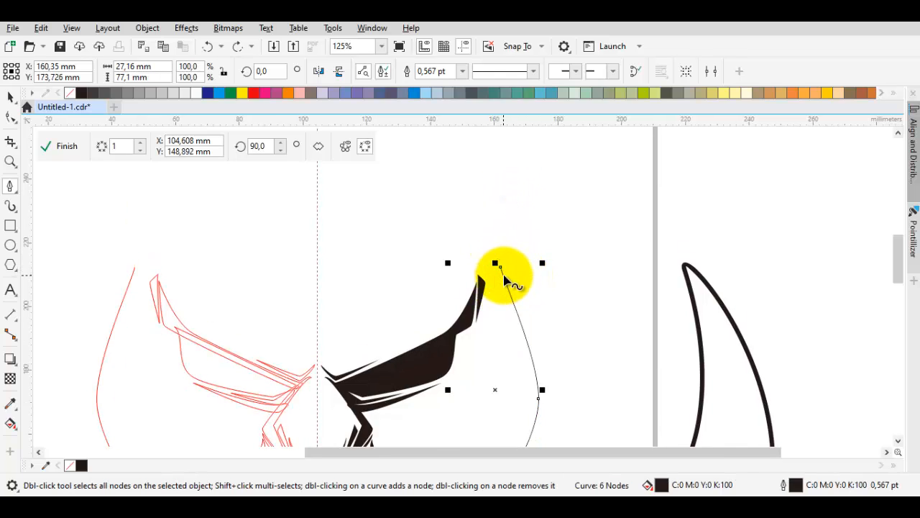
{"action": "left_click", "coordinate": [491, 277]}
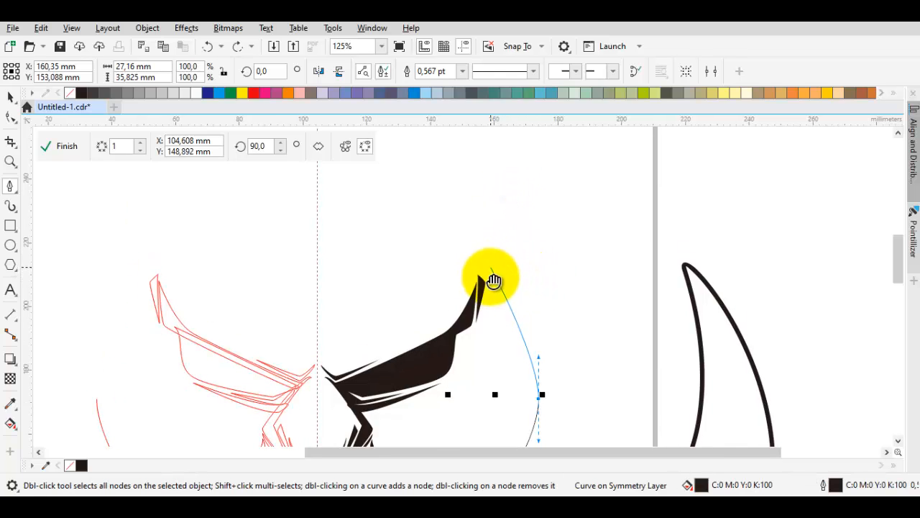
{"action": "left_click_drag", "start_coordinate": [494, 281], "coordinate": [496, 294]}
{"action": "left_click", "coordinate": [501, 282]}
{"action": "left_click", "coordinate": [512, 217]}
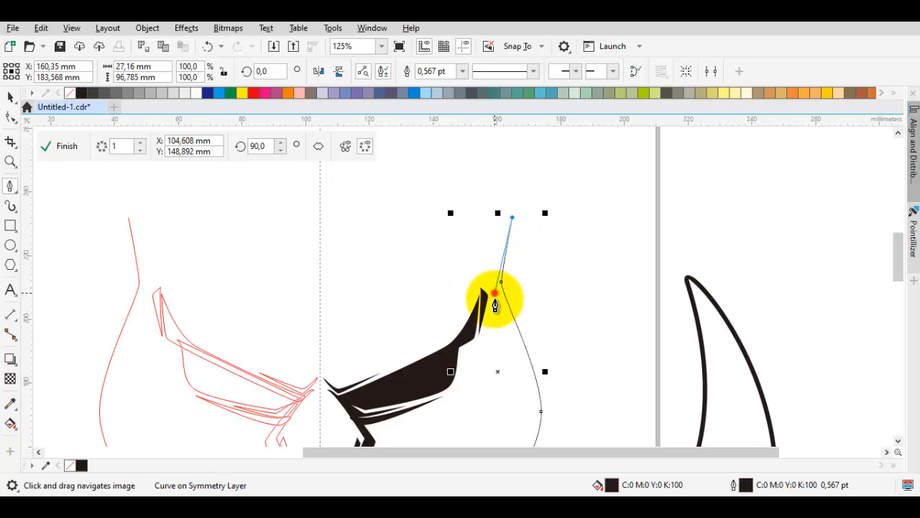
- Draw the side line's inner edge back down to the hook's tip, close the shape and remove its outline
{"action": "left_click_drag", "start_coordinate": [524, 391], "coordinate": [527, 251]}
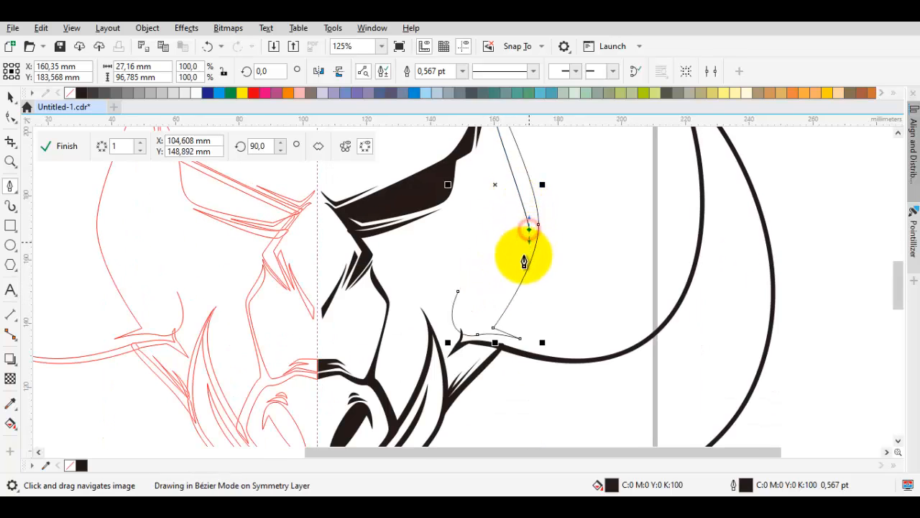
{"action": "scroll", "coordinate": [479, 350], "scroll_direction": "up", "scroll_amount": 1}
{"action": "left_click_drag", "start_coordinate": [480, 309], "coordinate": [454, 321]}
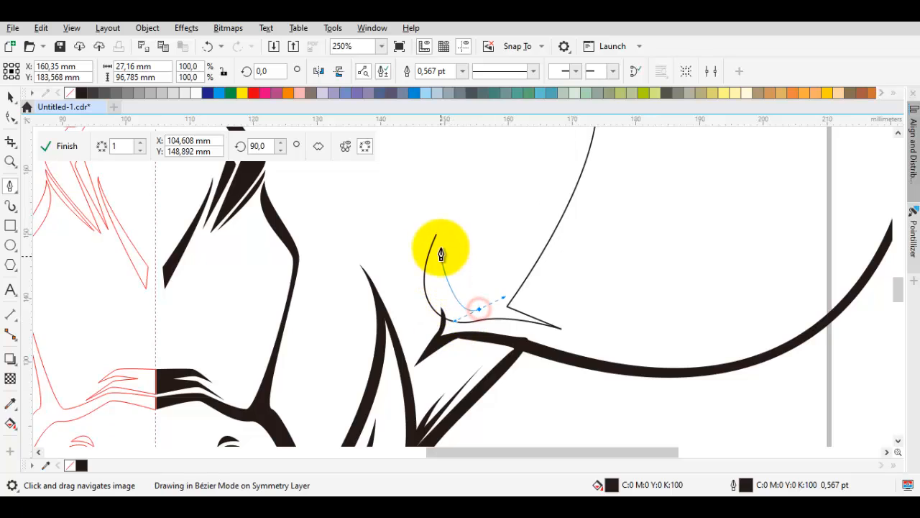
{"action": "left_click_drag", "start_coordinate": [437, 235], "coordinate": [429, 273]}
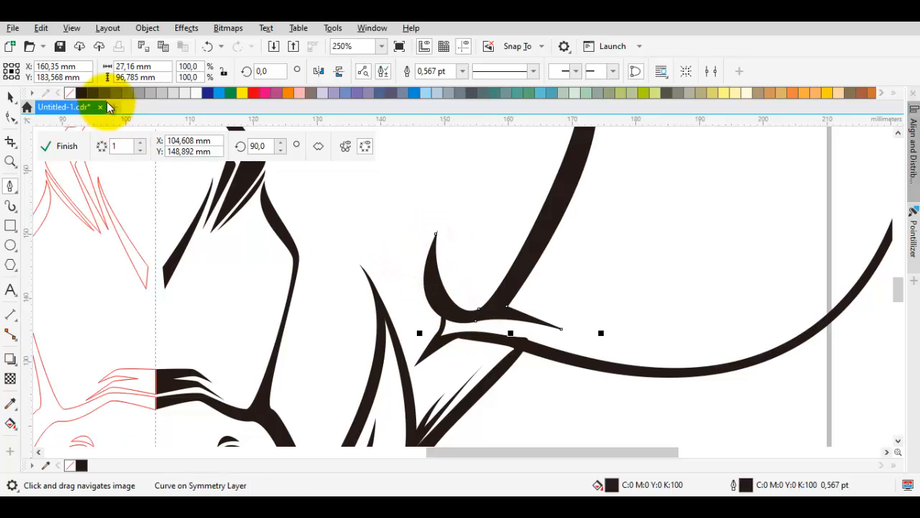
- Reshape the hooked base of the side line by lowering its bottom edge above the horn
{"action": "scroll", "coordinate": [467, 320], "scroll_direction": "up", "scroll_amount": 4}
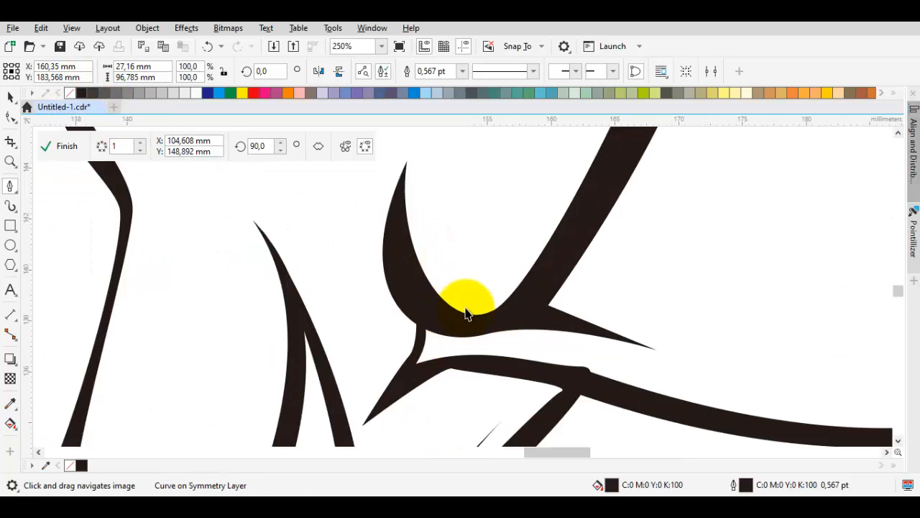
{"action": "key", "text": "space"}
{"action": "left_click", "coordinate": [484, 349]}
{"action": "left_click_drag", "start_coordinate": [508, 358], "coordinate": [544, 265]}
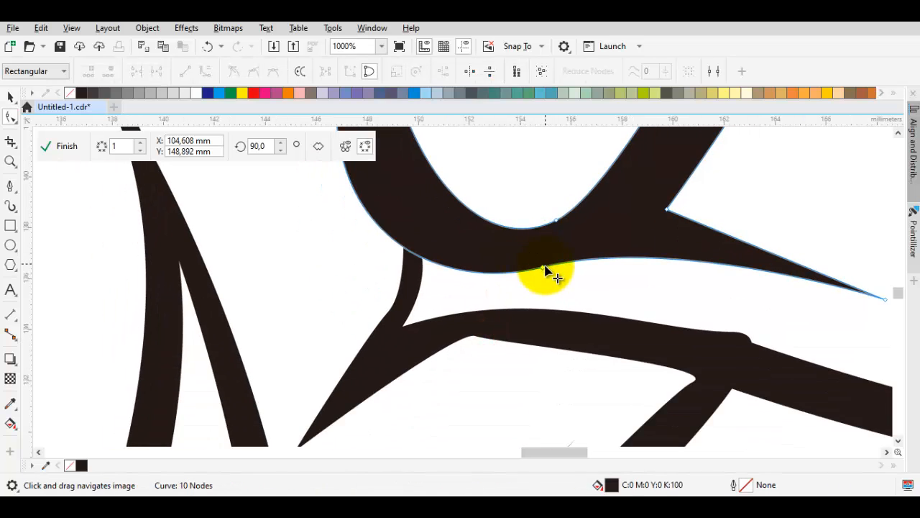
- Move the inner corner node of the jaw piece outward to thicken its join with the hooked shape, and clear the selection
{"action": "left_click", "coordinate": [407, 331]}
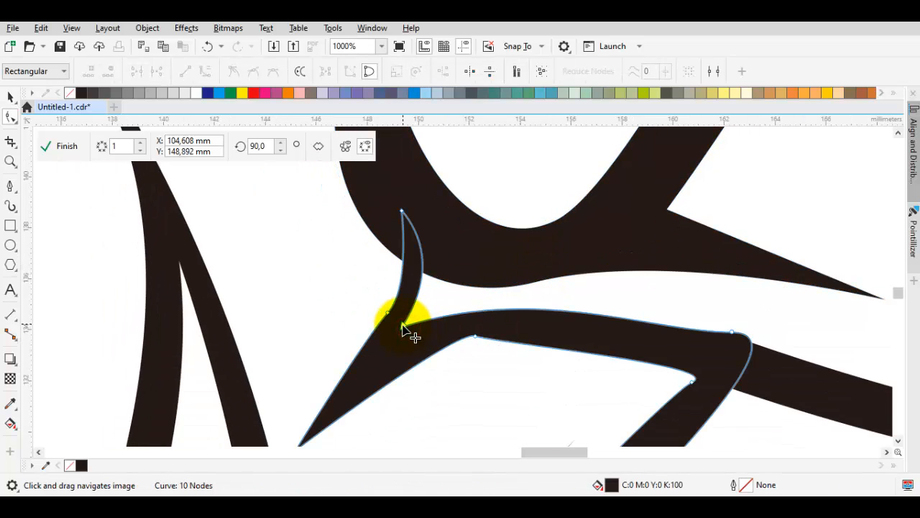
{"action": "left_click_drag", "start_coordinate": [402, 327], "coordinate": [387, 315]}
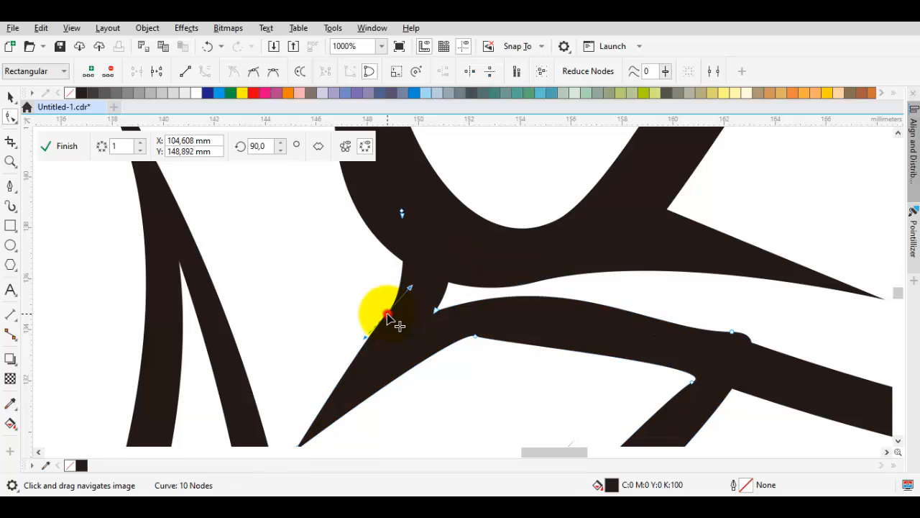
{"action": "scroll", "coordinate": [435, 314], "scroll_direction": "down", "scroll_amount": 2}
{"action": "scroll", "coordinate": [564, 281], "scroll_direction": "down", "scroll_amount": 1}
{"action": "key", "text": "space"}
{"action": "left_click", "coordinate": [592, 262]}
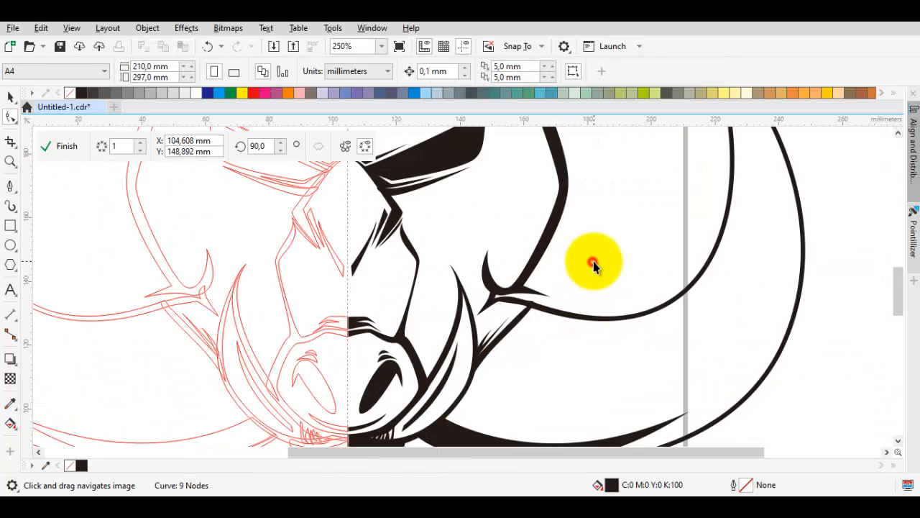
- Lower the pointed tip of the side line's spur toward the horn's upper line, and clear the selection
{"action": "scroll", "coordinate": [528, 311], "scroll_direction": "up", "scroll_amount": 2}
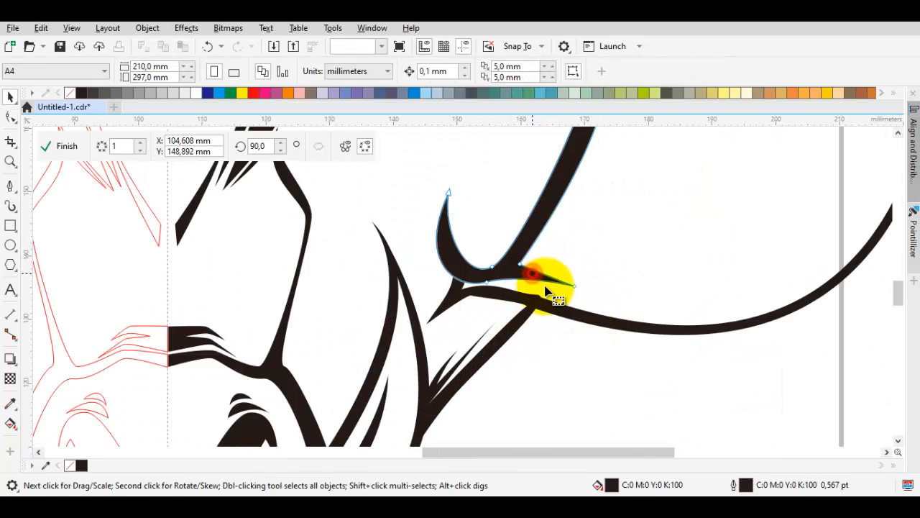
{"action": "scroll", "coordinate": [545, 292], "scroll_direction": "up", "scroll_amount": 1}
{"action": "key", "text": "F10"}
{"action": "left_click_drag", "start_coordinate": [601, 286], "coordinate": [622, 312]}
{"action": "key", "text": "space"}
{"action": "left_click", "coordinate": [445, 273]}
- Draw a second curved black spur above the first, about 11.7 by 5.1 mm, with no outline, and clear the selection
{"action": "scroll", "coordinate": [573, 298], "scroll_direction": "down", "scroll_amount": 1}
{"action": "key", "text": "F5"}
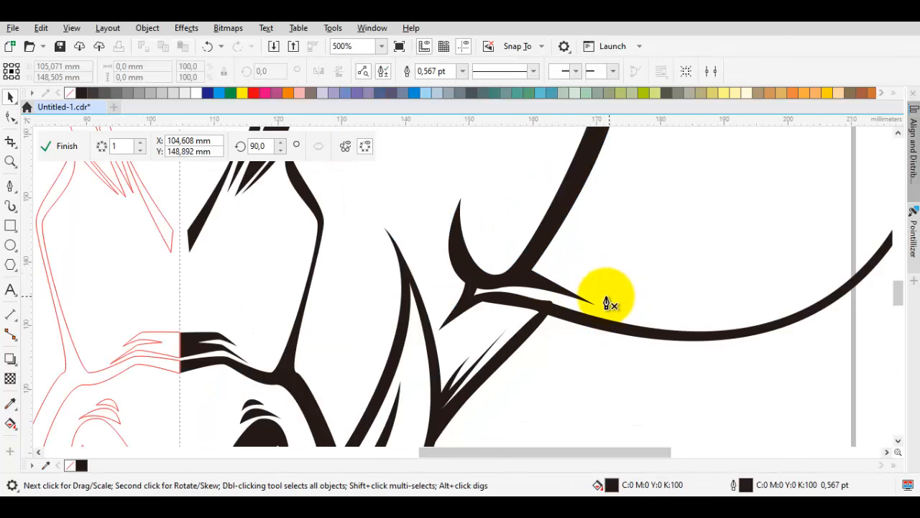
{"action": "scroll", "coordinate": [527, 286], "scroll_direction": "up", "scroll_amount": 1}
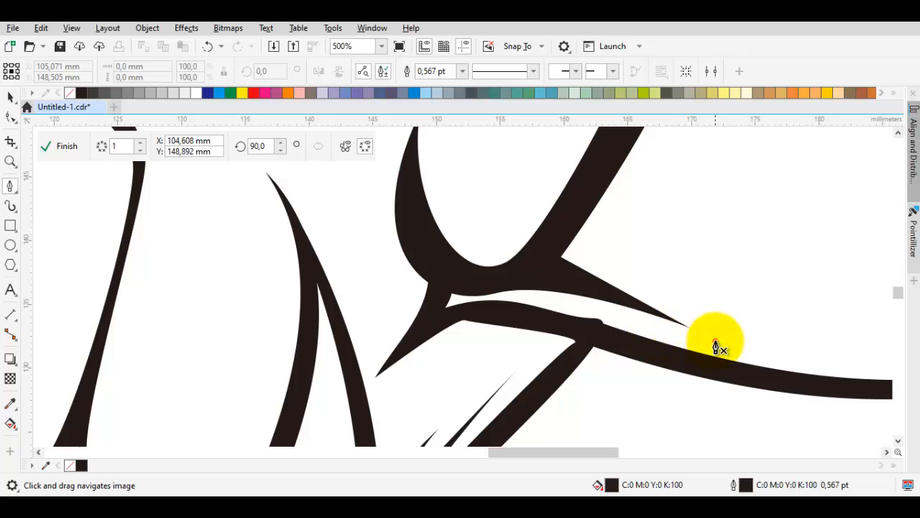
{"action": "left_click_drag", "start_coordinate": [716, 342], "coordinate": [595, 332]}
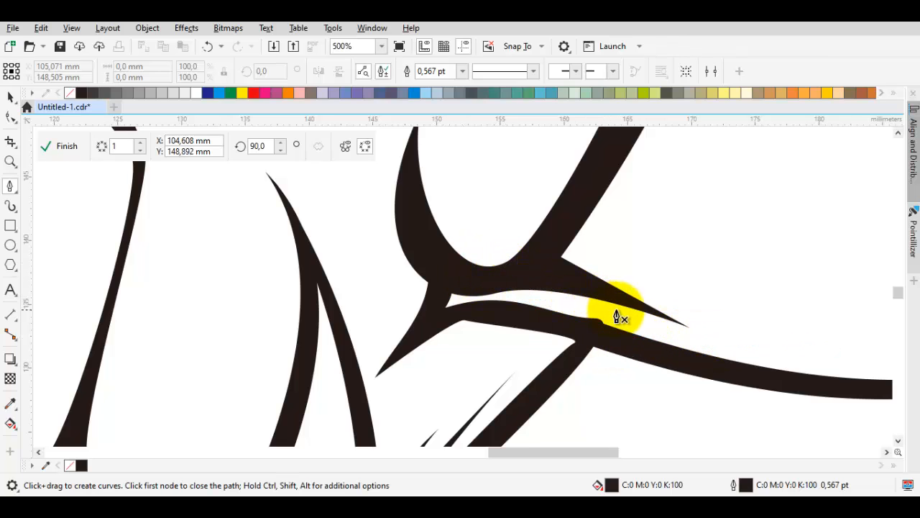
{"action": "scroll", "coordinate": [614, 306], "scroll_direction": "down", "scroll_amount": 3}
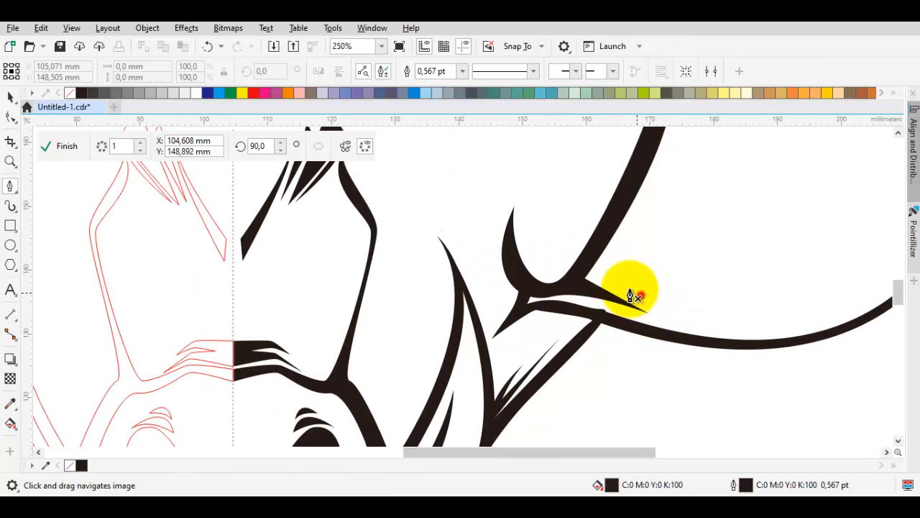
{"action": "scroll", "coordinate": [581, 280], "scroll_direction": "up", "scroll_amount": 1}
{"action": "left_click", "coordinate": [551, 283]}
{"action": "left_click", "coordinate": [573, 246]}
{"action": "left_click_drag", "start_coordinate": [703, 306], "coordinate": [634, 223]}
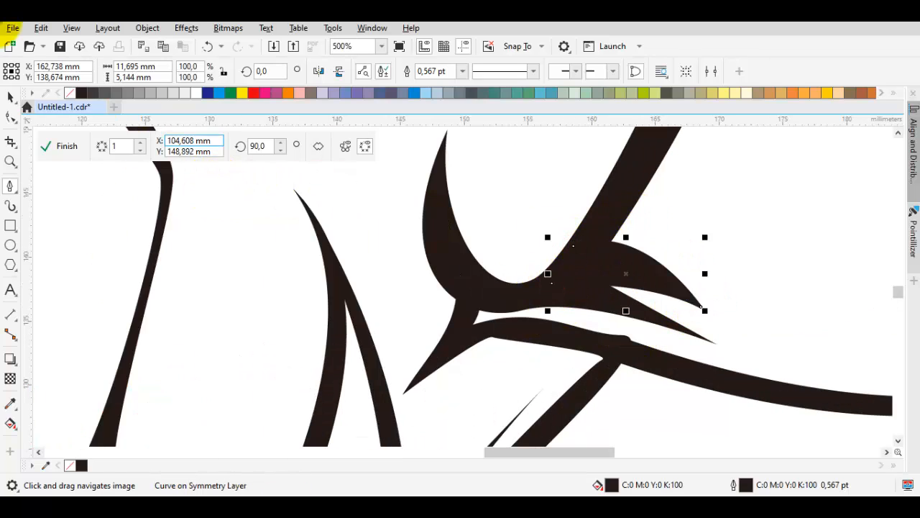
{"action": "right_click", "coordinate": [70, 93]}
{"action": "scroll", "coordinate": [575, 251], "scroll_direction": "down", "scroll_amount": 5}
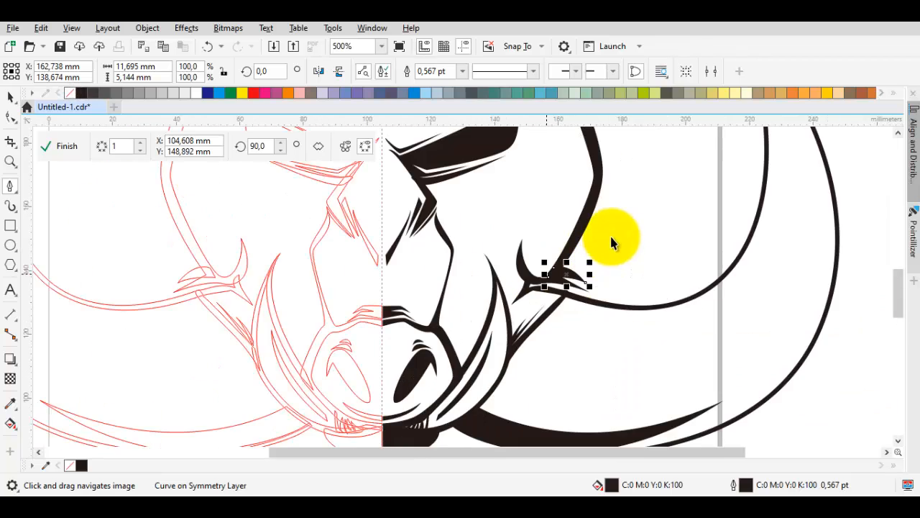
{"action": "key", "text": "Escape"}
{"action": "key", "text": "space"}
- Start a leaf-like Pen shape above the brow with a long curved inner edge, a pointed upper tip and a sharp notch beneath it
{"action": "scroll", "coordinate": [598, 302], "scroll_direction": "up", "scroll_amount": 4}
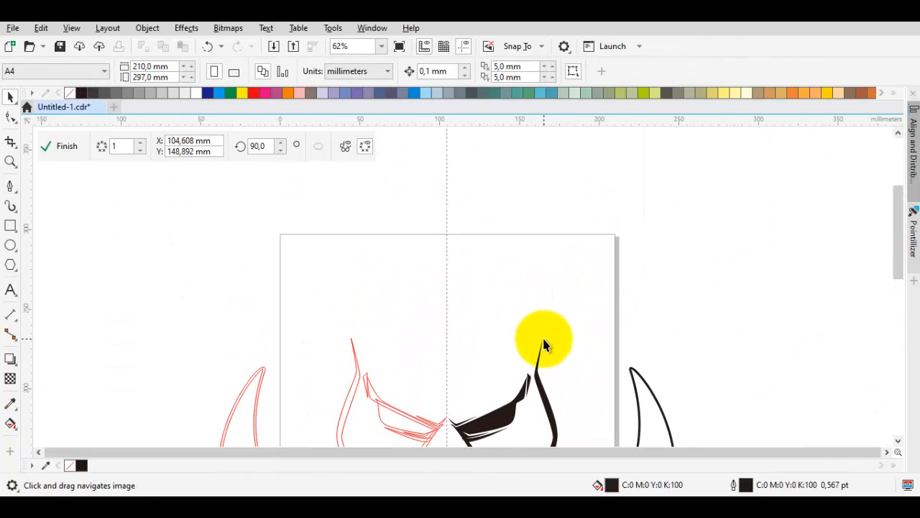
{"action": "scroll", "coordinate": [544, 344], "scroll_direction": "up", "scroll_amount": 2}
{"action": "key", "text": "space"}
{"action": "left_click_drag", "start_coordinate": [499, 347], "coordinate": [529, 371]}
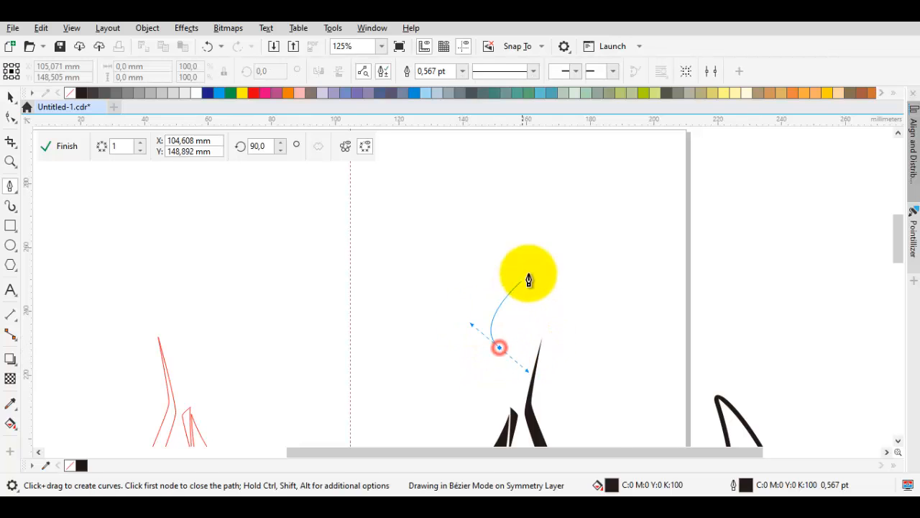
{"action": "scroll", "coordinate": [528, 279], "scroll_direction": "down", "scroll_amount": 2}
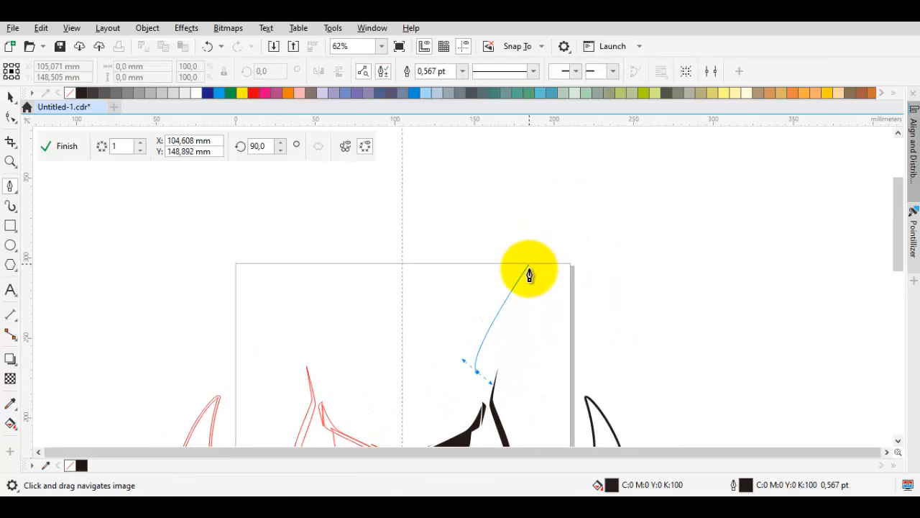
{"action": "scroll", "coordinate": [529, 268], "scroll_direction": "up", "scroll_amount": 2}
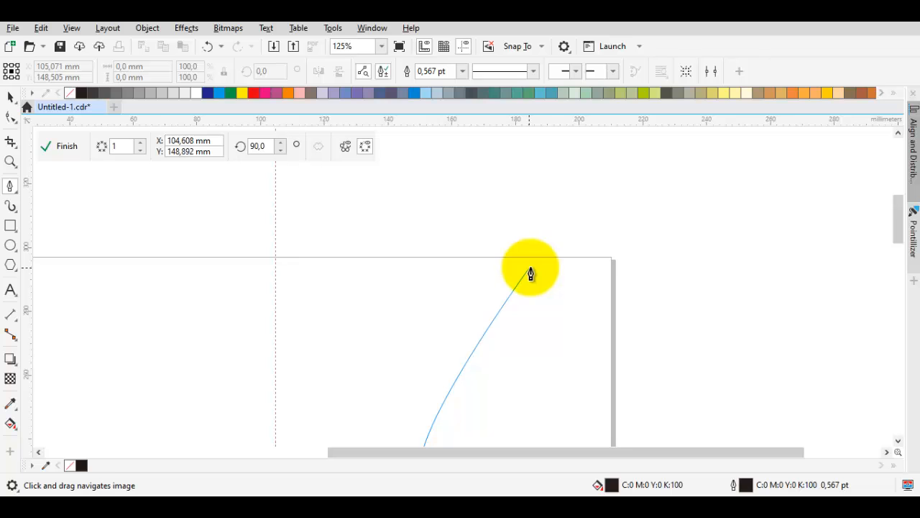
{"action": "left_click", "coordinate": [530, 269]}
{"action": "left_click", "coordinate": [623, 249]}
{"action": "left_click", "coordinate": [544, 301]}
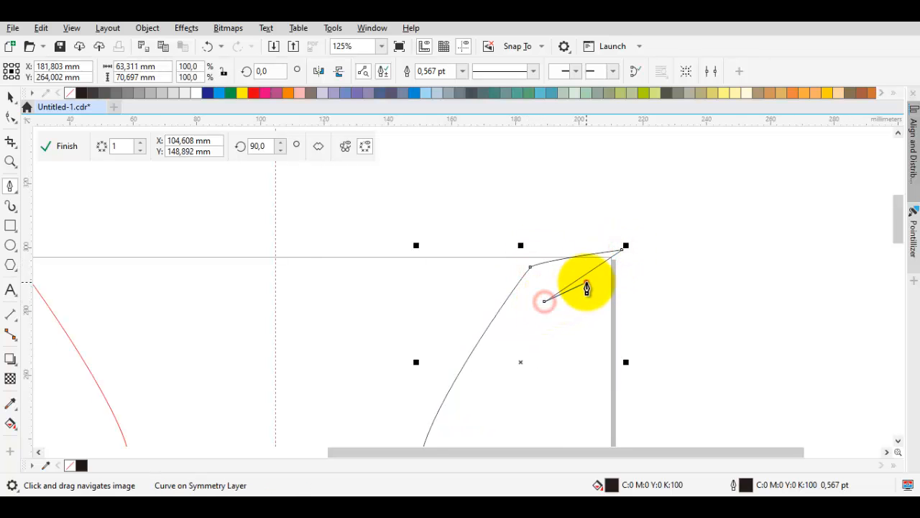
{"action": "left_click", "coordinate": [587, 282]}
- Draw the leaf-like shape's outer edge and lower notch, and close it at its base at about 63 by 71 mm
{"action": "left_click_drag", "start_coordinate": [544, 371], "coordinate": [586, 260]}
{"action": "left_click", "coordinate": [567, 285]}
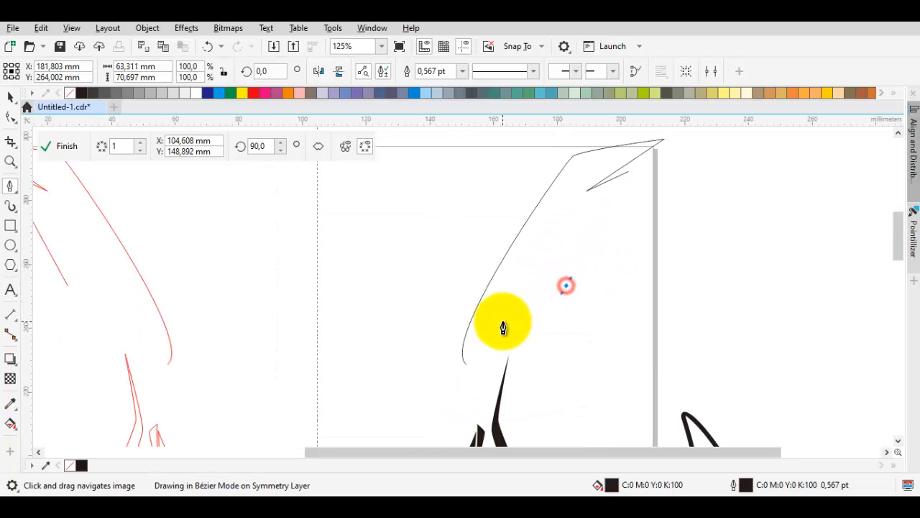
{"action": "scroll", "coordinate": [504, 328], "scroll_direction": "up", "scroll_amount": 2}
{"action": "left_click", "coordinate": [489, 321]}
{"action": "left_click", "coordinate": [585, 300]}
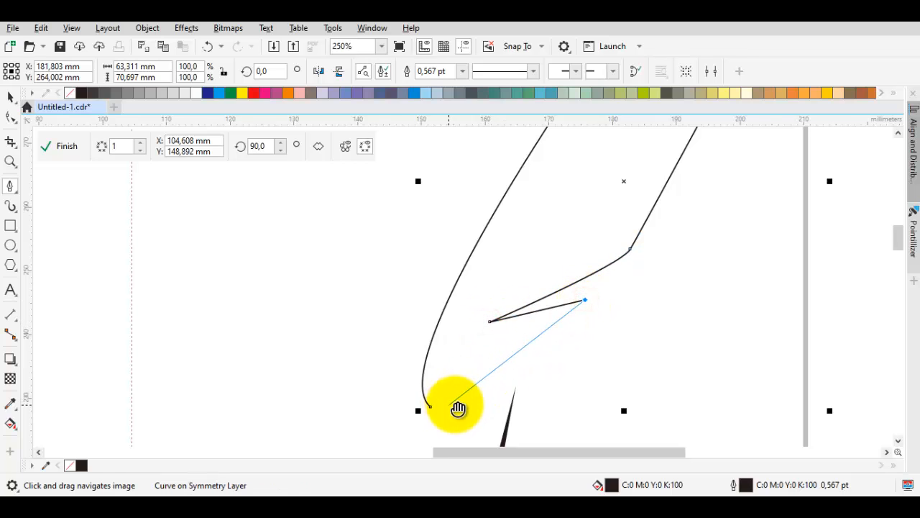
{"action": "left_click_drag", "start_coordinate": [456, 405], "coordinate": [440, 380]}
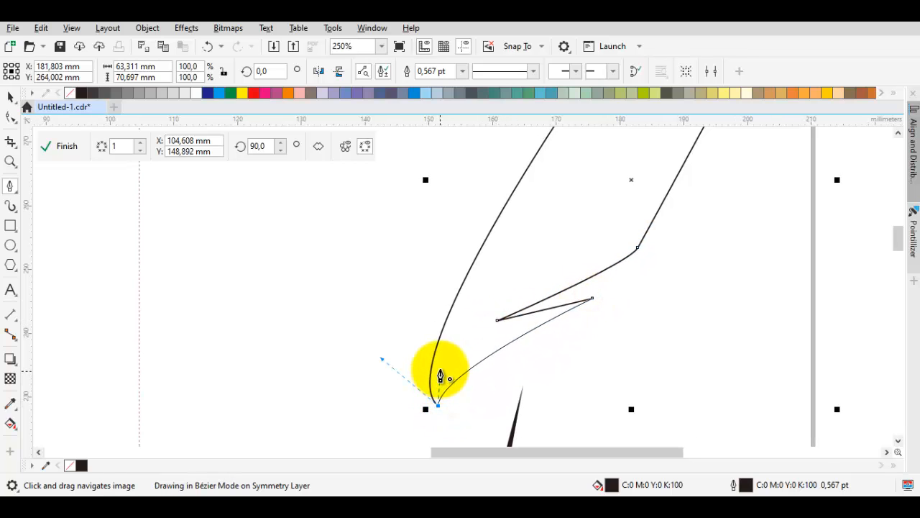
{"action": "key", "text": "space"}
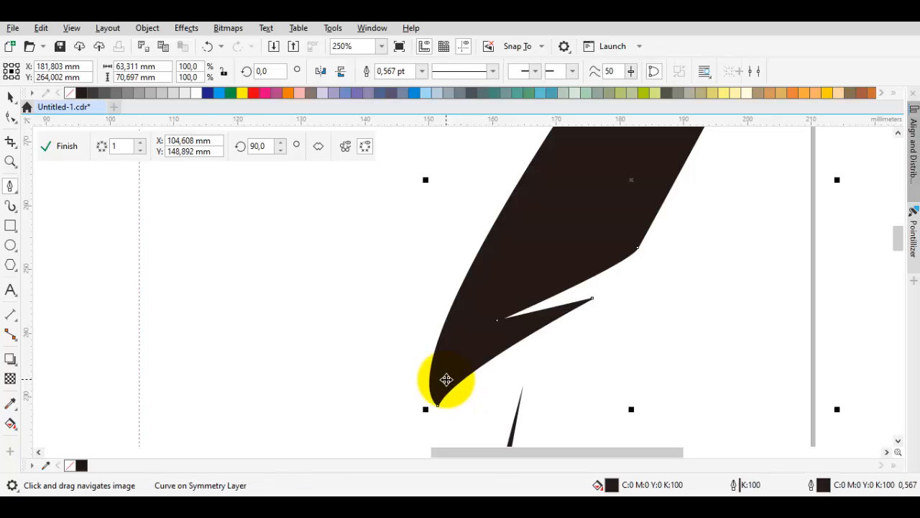
- Reshape the inner curve near the leaf-like shape's base to bulge more smoothly, remove the shape's outline and clear the selection
{"action": "double_click", "coordinate": [447, 379]}
{"action": "left_click", "coordinate": [437, 406]}
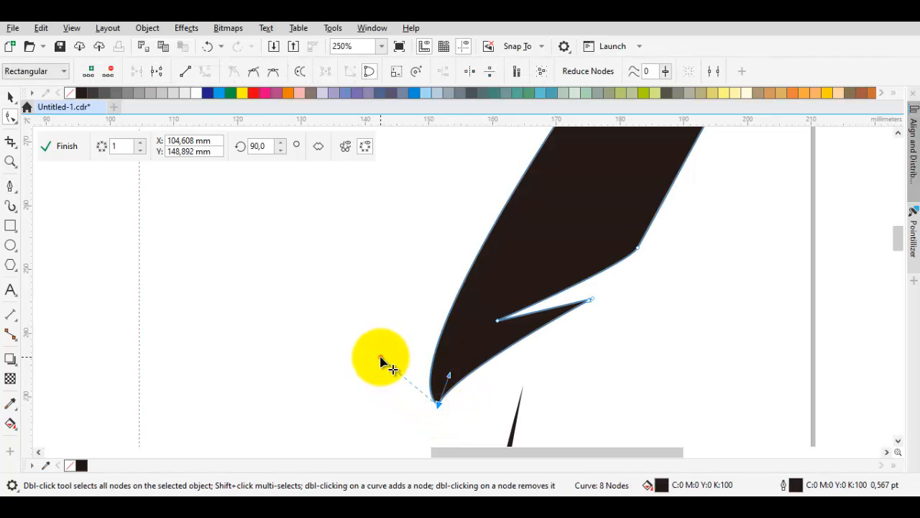
{"action": "left_click_drag", "start_coordinate": [381, 358], "coordinate": [364, 307]}
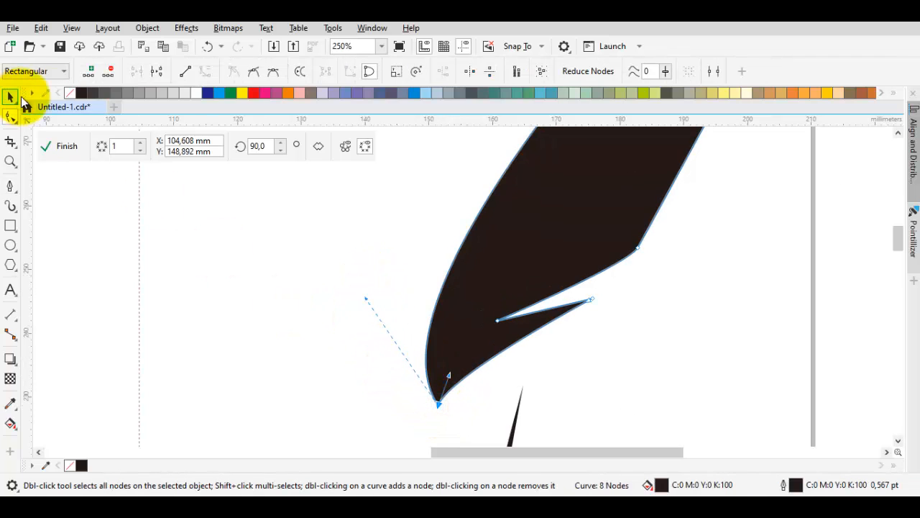
{"action": "scroll", "coordinate": [374, 271], "scroll_direction": "down", "scroll_amount": 2}
{"action": "key", "text": "space"}
{"action": "left_click", "coordinate": [507, 271]}
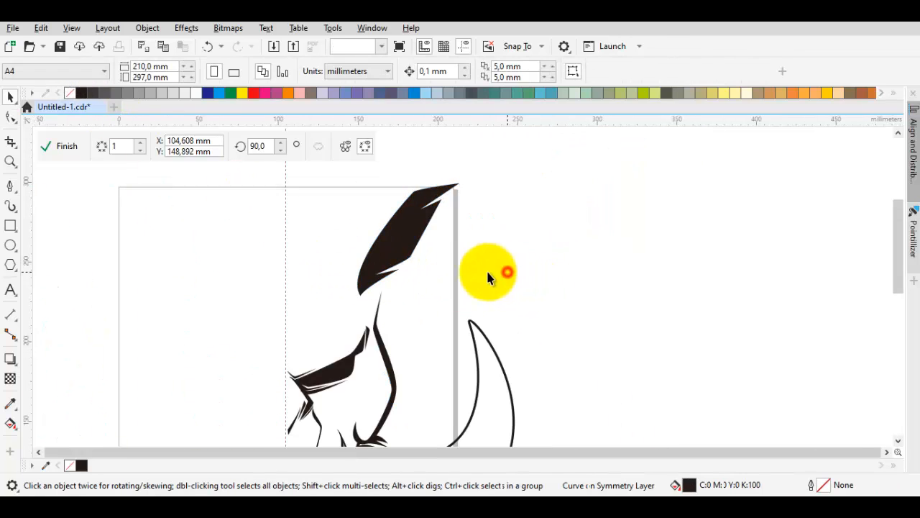
- Start the outer ear outline around the leaf-like shape with the Pen tool, drawing the curved inner edge and a notched upper tip
{"action": "key", "text": "space"}
{"action": "scroll", "coordinate": [426, 231], "scroll_direction": "up", "scroll_amount": 2}
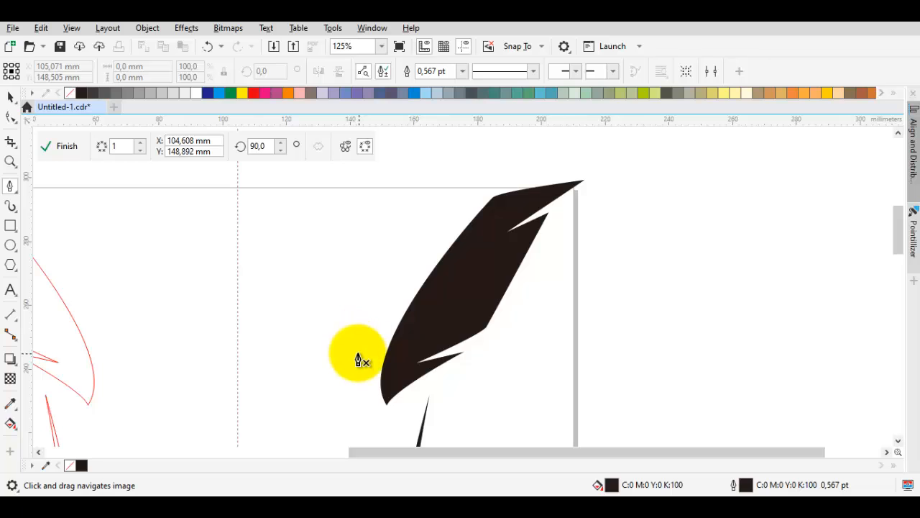
{"action": "left_click_drag", "start_coordinate": [354, 351], "coordinate": [351, 341]}
{"action": "left_click_drag", "start_coordinate": [400, 239], "coordinate": [386, 279]}
{"action": "left_click_drag", "start_coordinate": [389, 282], "coordinate": [395, 272]}
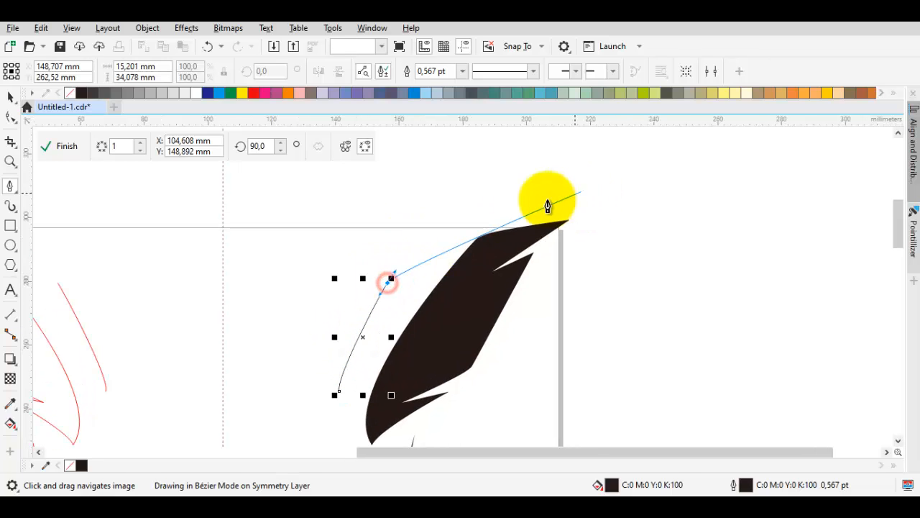
{"action": "left_click_drag", "start_coordinate": [540, 199], "coordinate": [578, 195]}
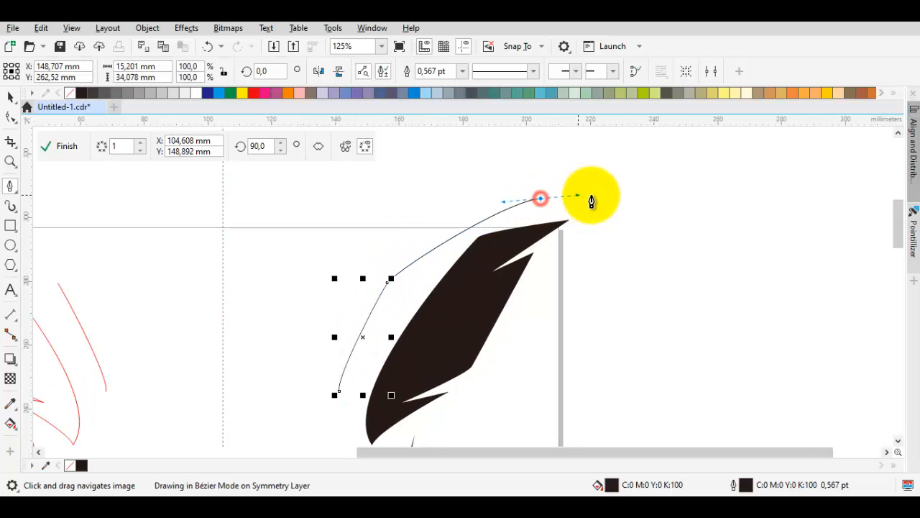
{"action": "left_click", "coordinate": [630, 195]}
{"action": "left_click", "coordinate": [588, 213]}
{"action": "left_click", "coordinate": [632, 204]}
- Continue the ear outline down its outer side, curve its base across to the side-of-head line and follow that line slightly downward
{"action": "mouse_move", "coordinate": [560, 273]}
{"action": "left_mouse_down"}
{"action": "mouse_move", "coordinate": [587, 228]}
{"action": "mouse_move", "coordinate": [553, 262]}
{"action": "left_mouse_up"}
{"action": "left_click_drag", "start_coordinate": [516, 387], "coordinate": [561, 268]}
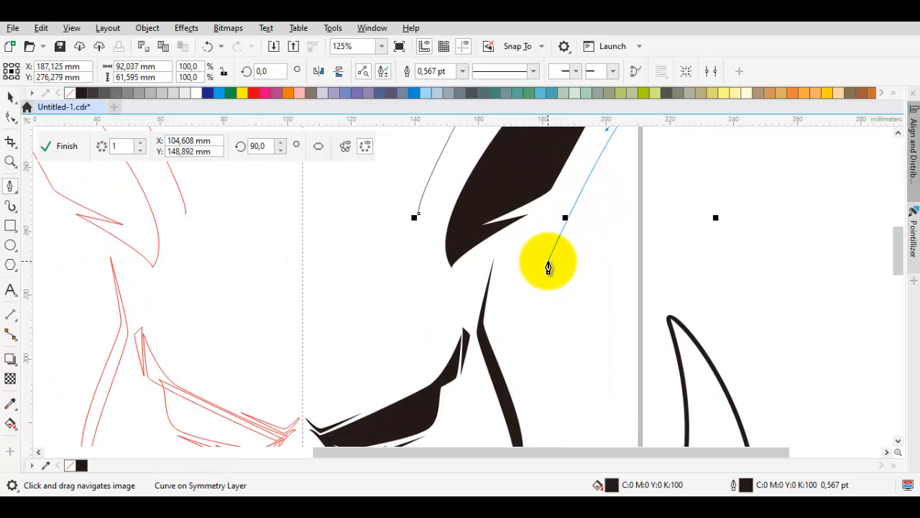
{"action": "scroll", "coordinate": [548, 268], "scroll_direction": "up", "scroll_amount": 3}
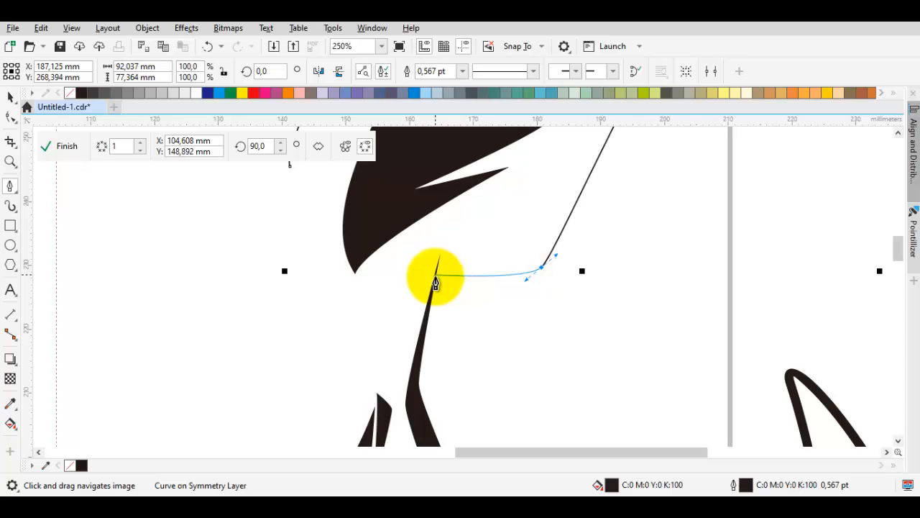
{"action": "scroll", "coordinate": [435, 283], "scroll_direction": "up", "scroll_amount": 2}
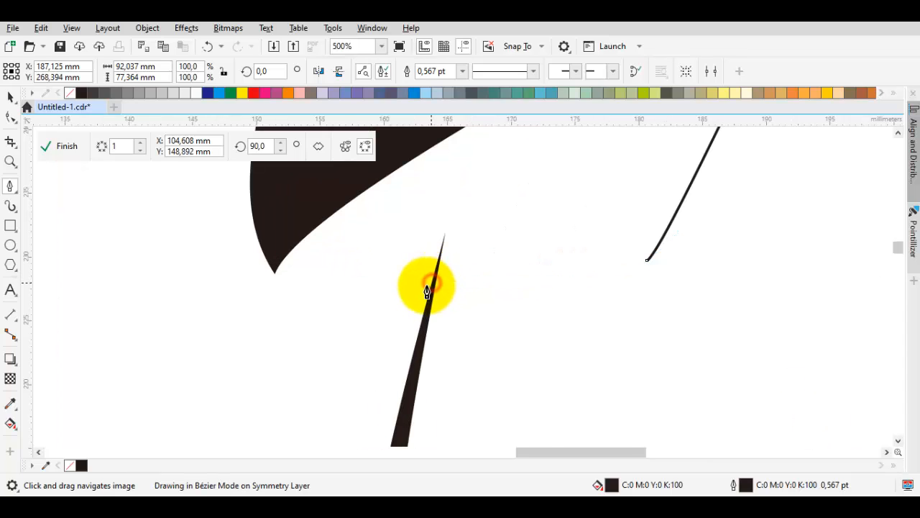
{"action": "scroll", "coordinate": [427, 291], "scroll_direction": "up", "scroll_amount": 2}
{"action": "left_click", "coordinate": [438, 272]}
{"action": "scroll", "coordinate": [430, 320], "scroll_direction": "down", "scroll_amount": 2}
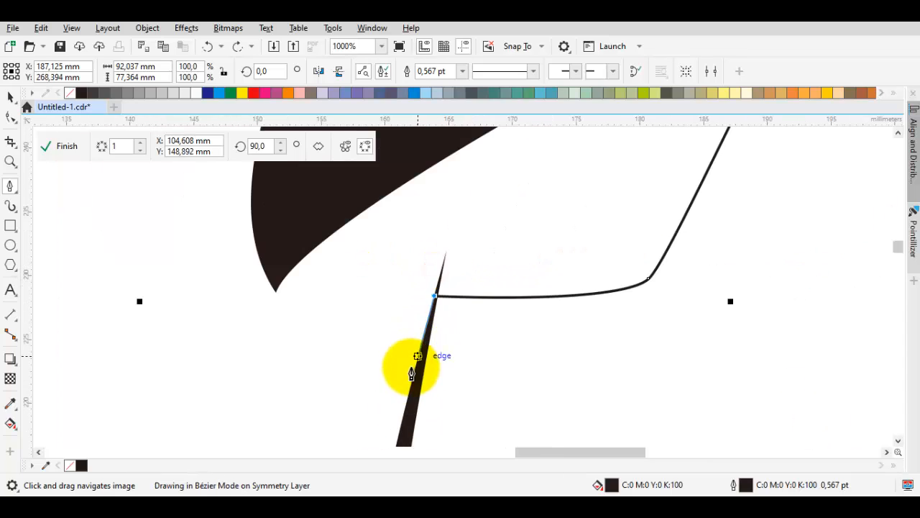
{"action": "left_click_drag", "start_coordinate": [417, 404], "coordinate": [436, 362]}
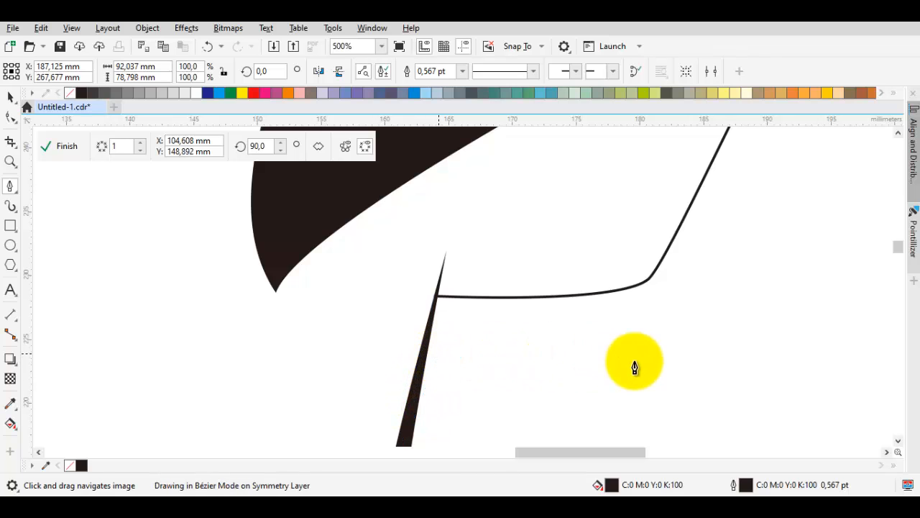
- Draw the ear base's return edge with a sharp notch, and run a second outer edge back up parallel to the first
{"action": "left_click", "coordinate": [668, 365]}
{"action": "left_click", "coordinate": [580, 325]}
{"action": "scroll", "coordinate": [606, 323], "scroll_direction": "down", "scroll_amount": 1}
{"action": "left_click", "coordinate": [639, 321]}
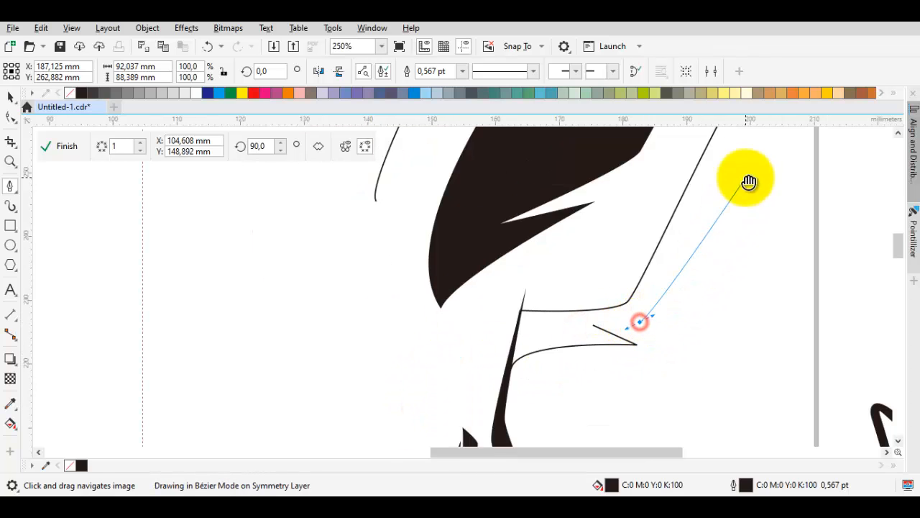
{"action": "left_click_drag", "start_coordinate": [750, 181], "coordinate": [651, 324]}
{"action": "left_click_drag", "start_coordinate": [689, 169], "coordinate": [576, 359]}
{"action": "left_click_drag", "start_coordinate": [640, 275], "coordinate": [650, 259]}
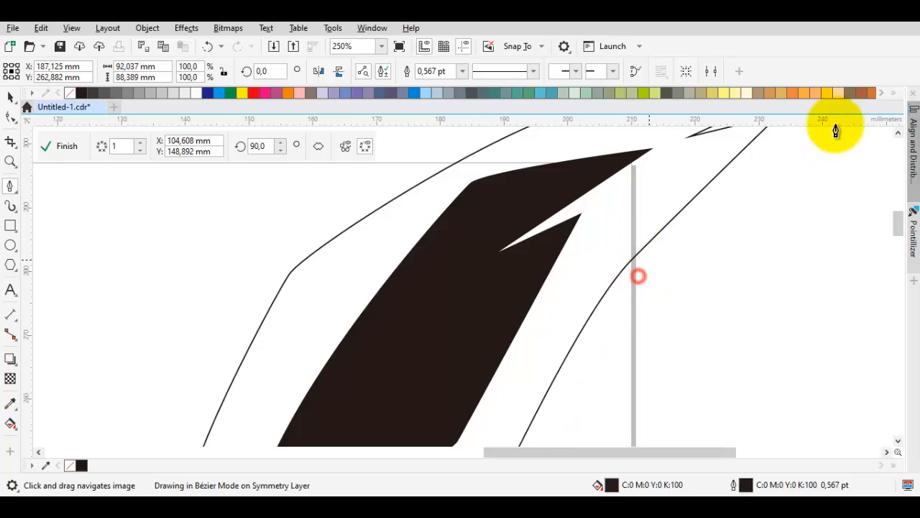
{"action": "left_click_drag", "start_coordinate": [795, 157], "coordinate": [685, 259]}
- Add the small notch and point at the ear's tip, then close the outline along its inner side at about 99 by 91 mm
{"action": "scroll", "coordinate": [698, 225], "scroll_direction": "up", "scroll_amount": 1}
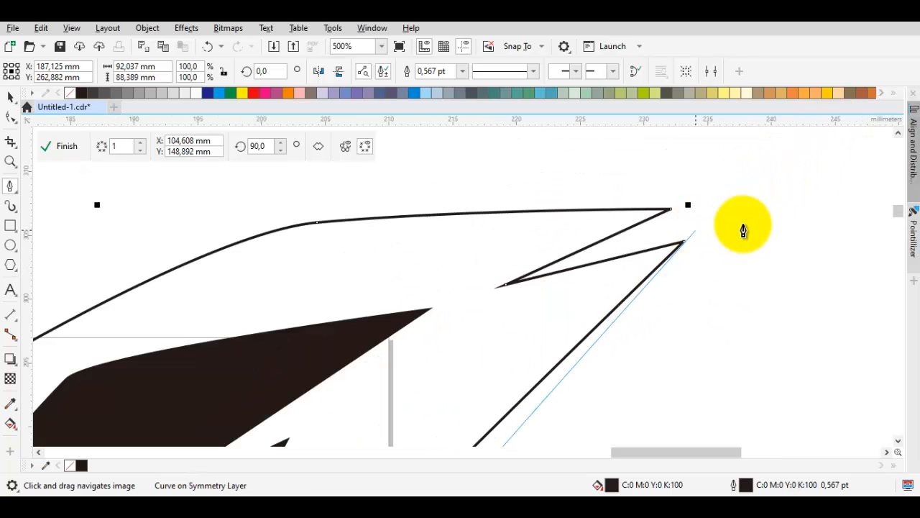
{"action": "left_click", "coordinate": [773, 212]}
{"action": "left_click_drag", "start_coordinate": [712, 220], "coordinate": [701, 223]}
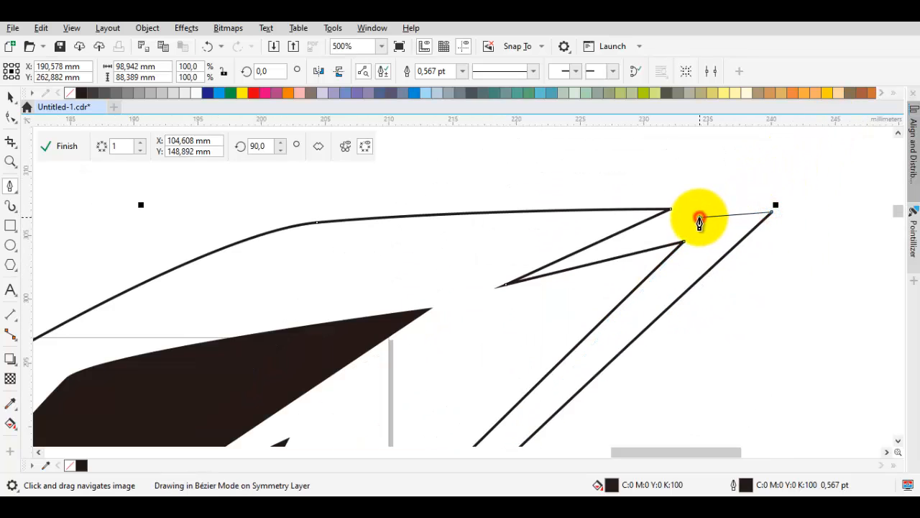
{"action": "left_click", "coordinate": [700, 217]}
{"action": "left_click", "coordinate": [774, 181]}
{"action": "scroll", "coordinate": [627, 188], "scroll_direction": "down", "scroll_amount": 2}
{"action": "left_click_drag", "start_coordinate": [527, 188], "coordinate": [414, 252]}
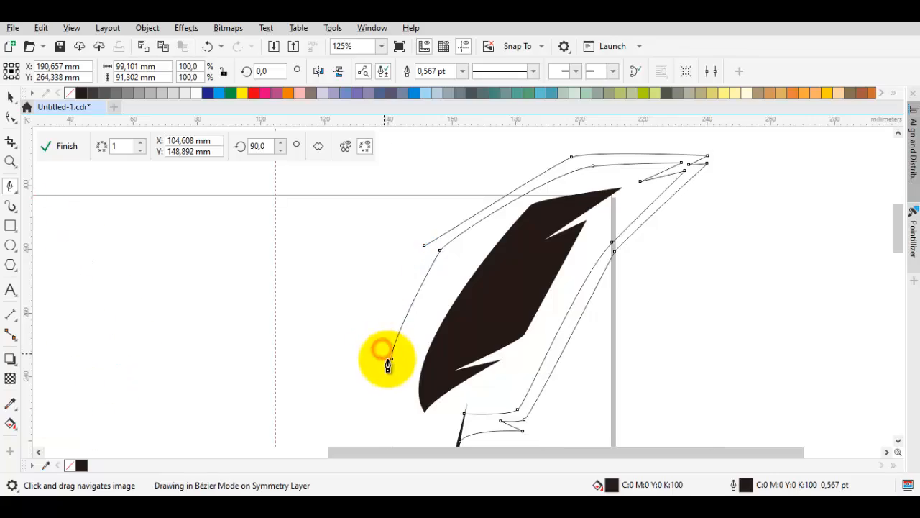
{"action": "left_click", "coordinate": [388, 360]}
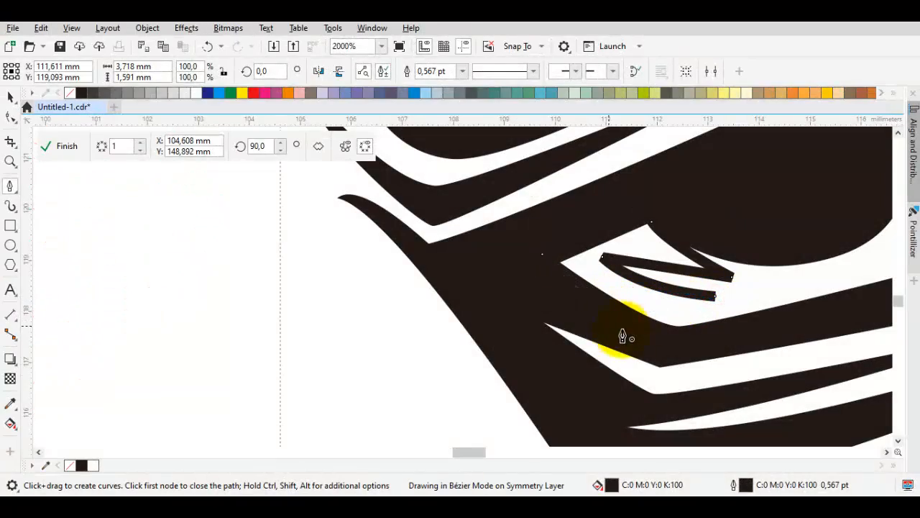
- Close the jagged Pen shape at the eye's inner corner and subtract it from the white eye shape with Back Minus Front
{"action": "left_click", "coordinate": [770, 286]}
{"action": "key", "text": "space"}
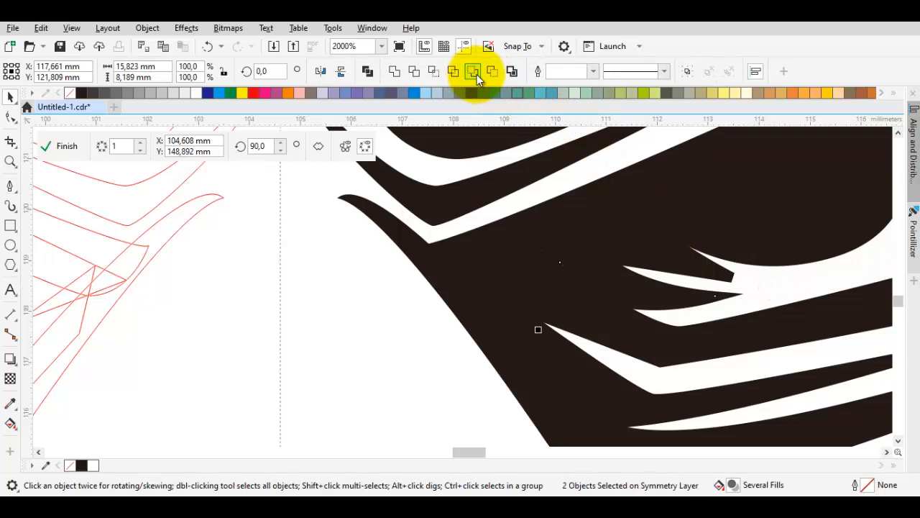
{"action": "left_click", "coordinate": [490, 72]}
- Edit the white eye shape's nodes, shifting the lower node near the inner corner outward and removing the extra node beneath the pupil
{"action": "double_click", "coordinate": [676, 309]}
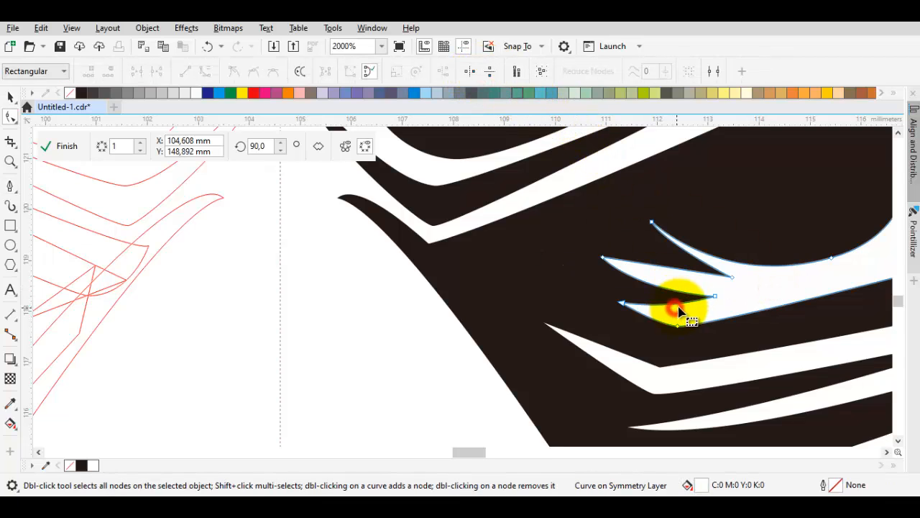
{"action": "left_click_drag", "start_coordinate": [755, 293], "coordinate": [565, 318]}
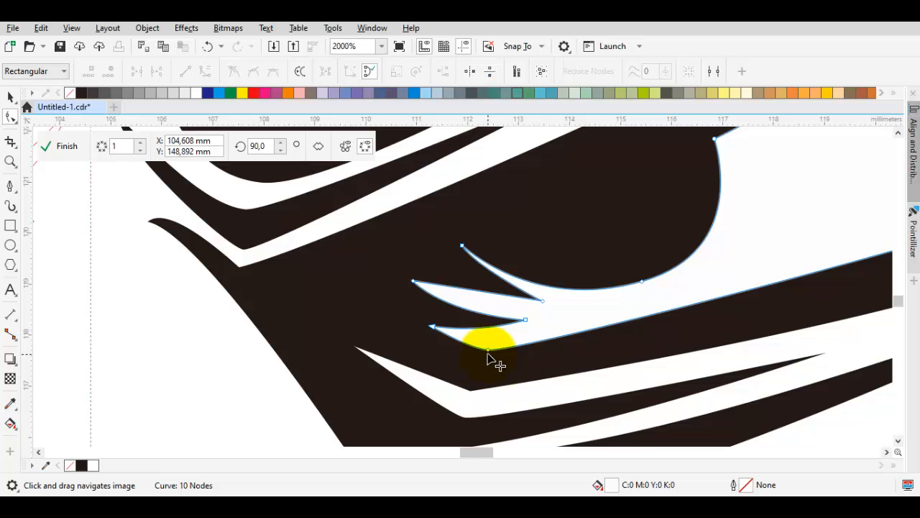
{"action": "mouse_move", "coordinate": [491, 355]}
{"action": "left_mouse_down"}
{"action": "mouse_move", "coordinate": [514, 360]}
{"action": "mouse_move", "coordinate": [507, 356]}
{"action": "left_mouse_up"}
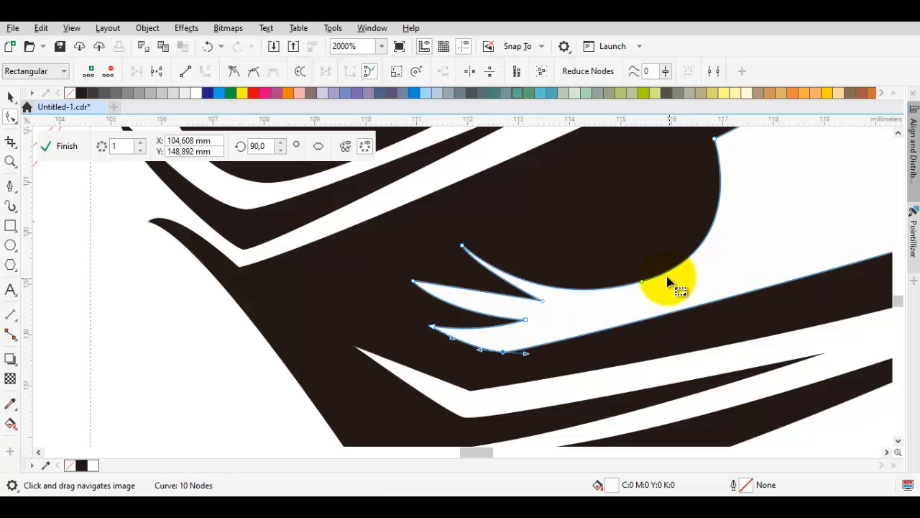
{"action": "scroll", "coordinate": [646, 279], "scroll_direction": "down", "scroll_amount": 7}
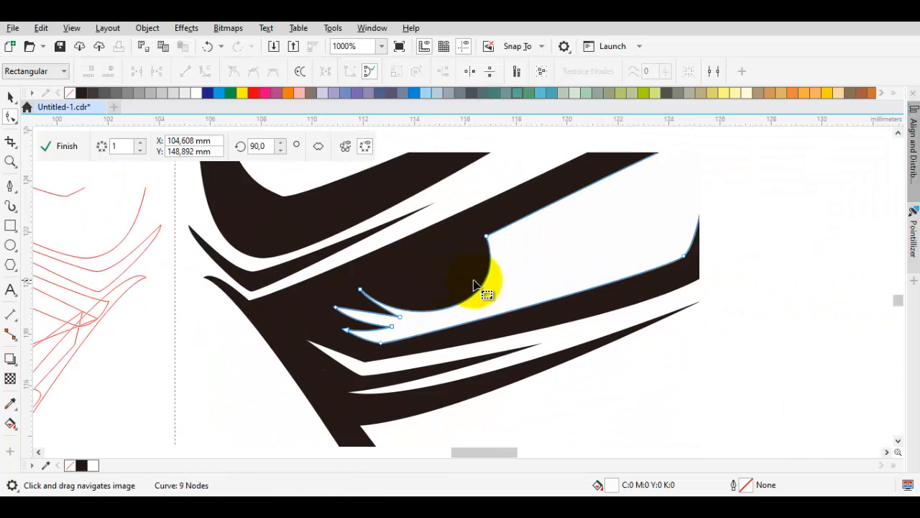
{"action": "scroll", "coordinate": [627, 248], "scroll_direction": "up", "scroll_amount": 5}
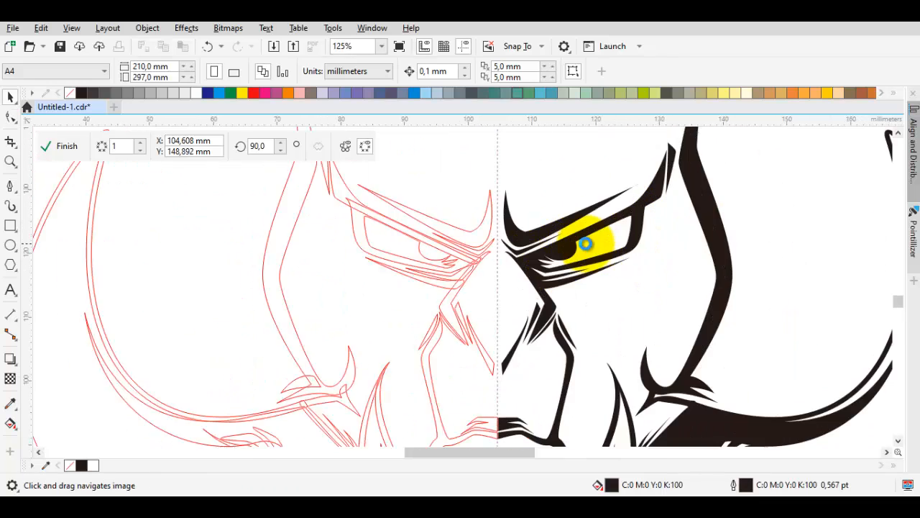
- Draw a curved pointed Pen shape at the eye's outer corner and subtract it from the white eye shape with Back Minus Front
{"action": "key", "text": "p"}
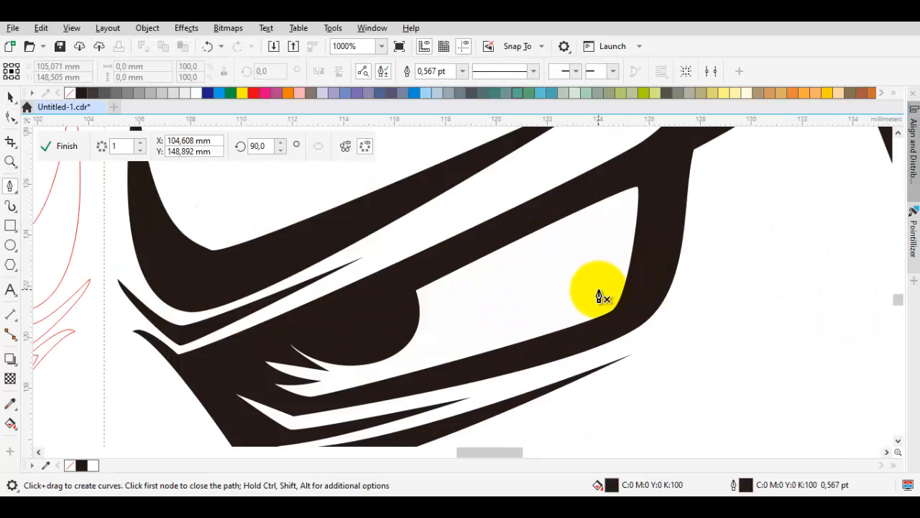
{"action": "left_click", "coordinate": [637, 162]}
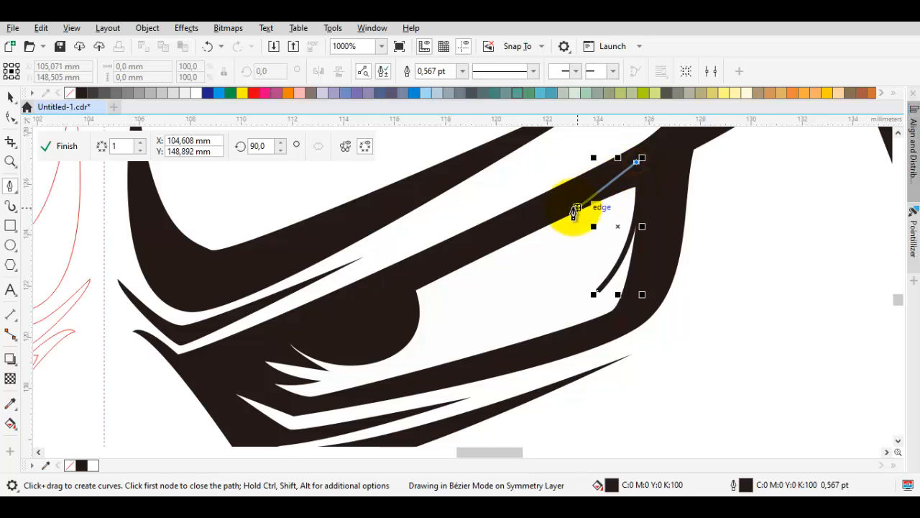
{"action": "left_click", "coordinate": [573, 209]}
{"action": "left_click_drag", "start_coordinate": [598, 293], "coordinate": [649, 237]}
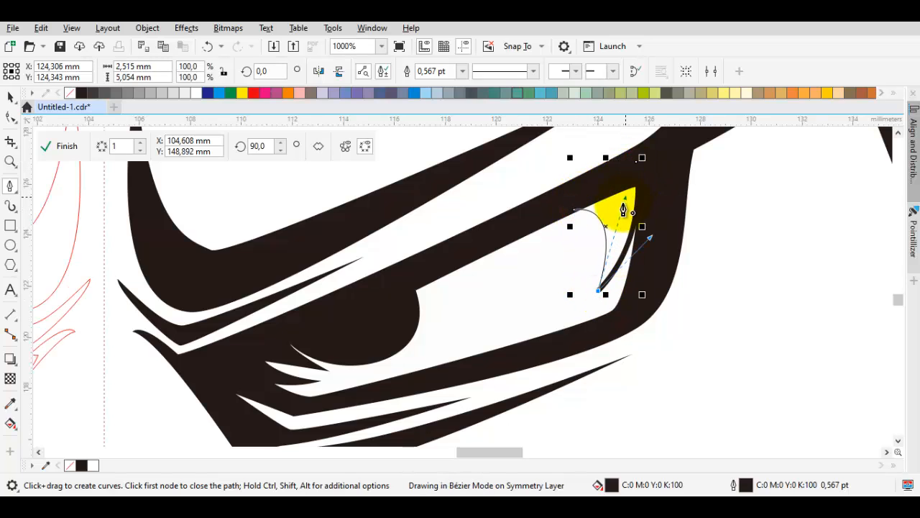
{"action": "key", "text": "space"}
{"action": "left_click", "coordinate": [542, 261], "text": "shift"}
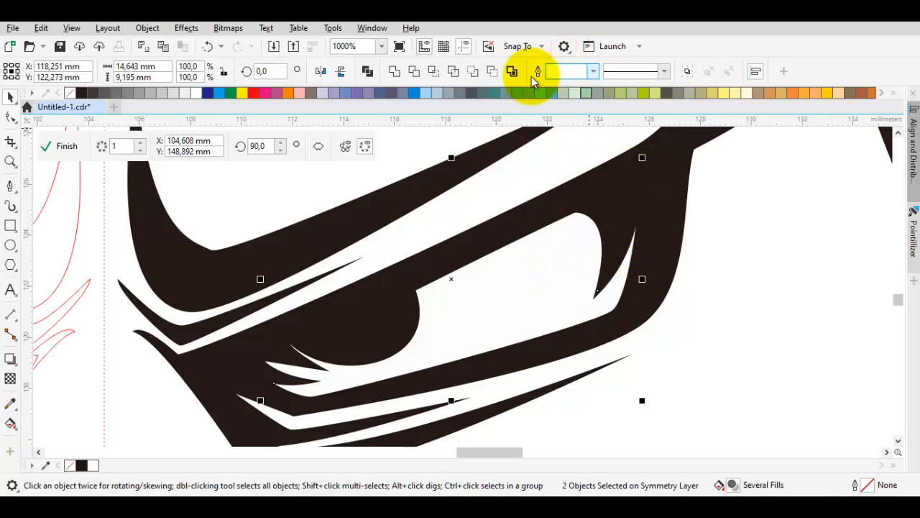
{"action": "left_click", "coordinate": [491, 73]}
- Convert all segments of the white eye shape to curves and make all its nodes cusps
{"action": "double_click", "coordinate": [579, 248]}
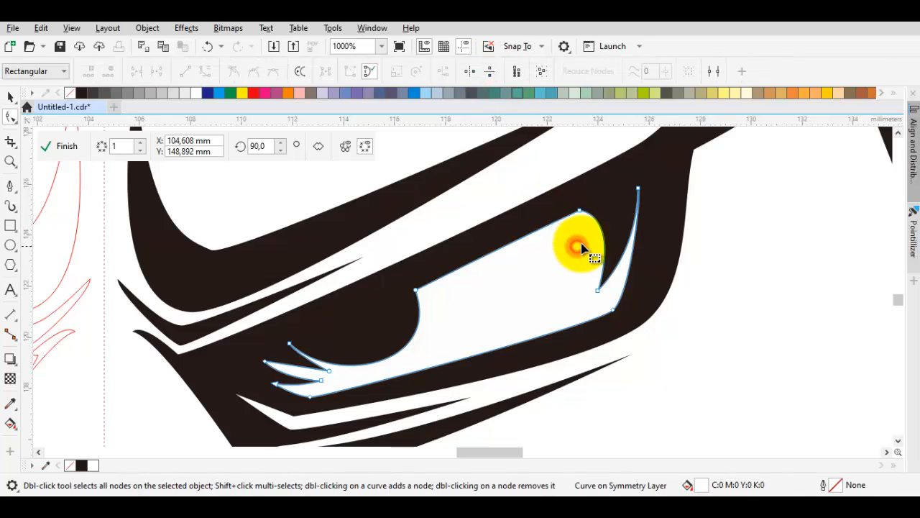
{"action": "right_click", "coordinate": [604, 155]}
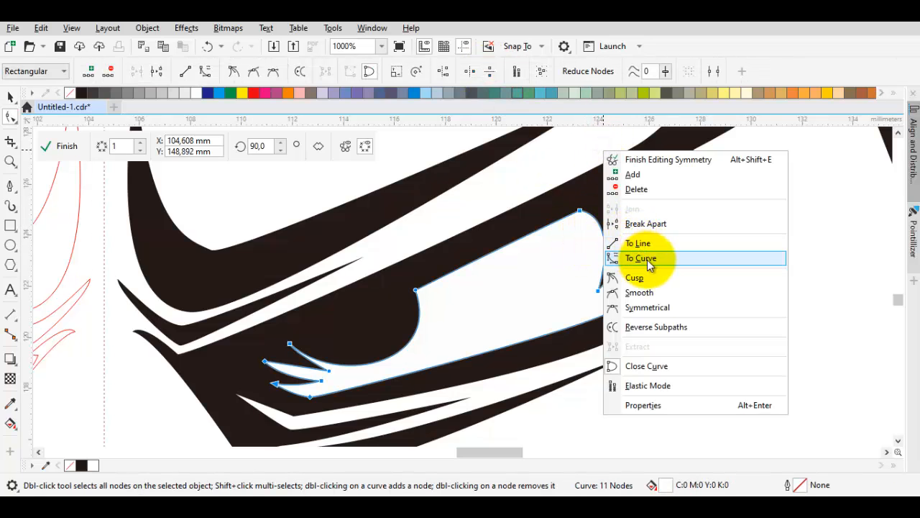
{"action": "left_click", "coordinate": [643, 257]}
{"action": "right_click", "coordinate": [544, 200]}
{"action": "left_click", "coordinate": [591, 326]}
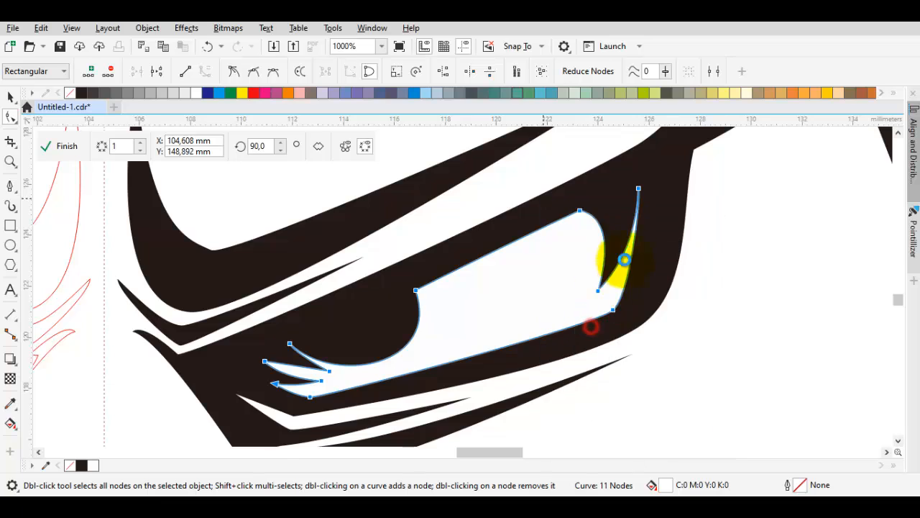
- Reshape both curves of the dark wedge at the eye's outer corner by adjusting the handles, and finish node editing
{"action": "left_click", "coordinate": [638, 188]}
{"action": "scroll", "coordinate": [611, 275], "scroll_direction": "up", "scroll_amount": 1}
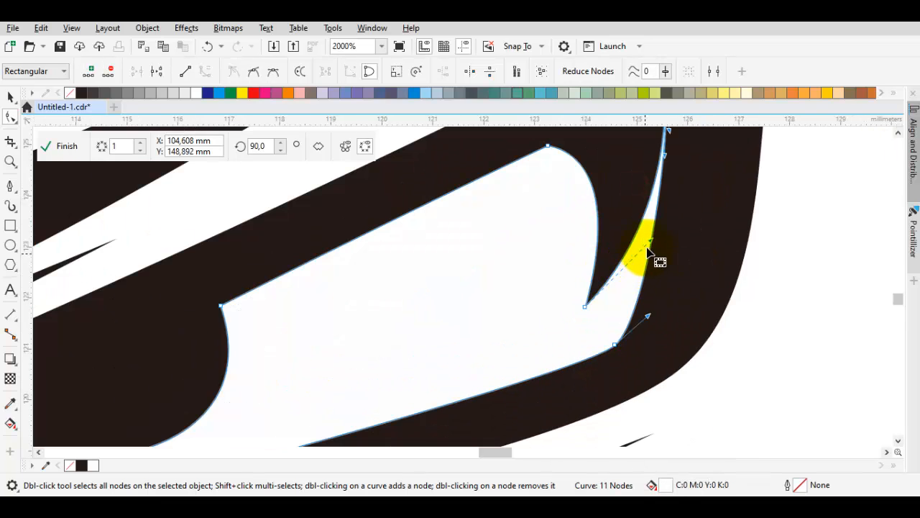
{"action": "left_click_drag", "start_coordinate": [652, 240], "coordinate": [636, 252]}
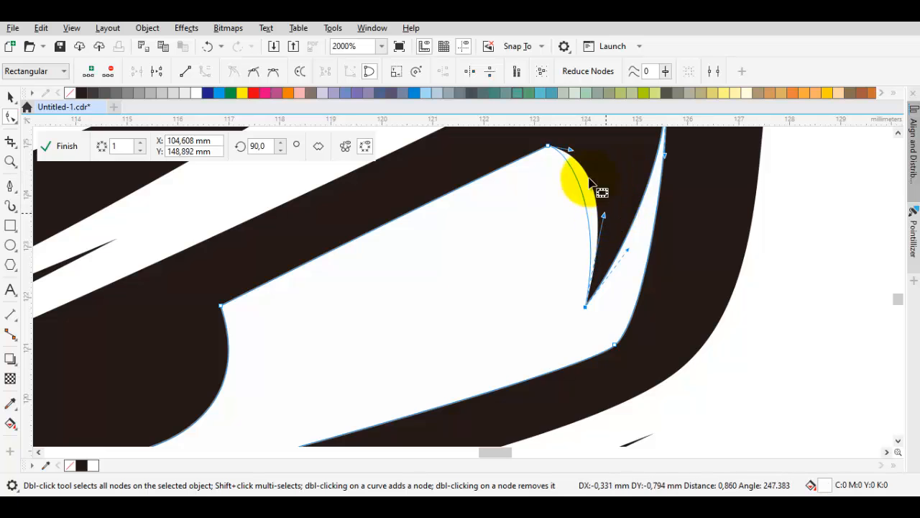
{"action": "scroll", "coordinate": [591, 182], "scroll_direction": "down", "scroll_amount": 8}
{"action": "key", "text": "space"}
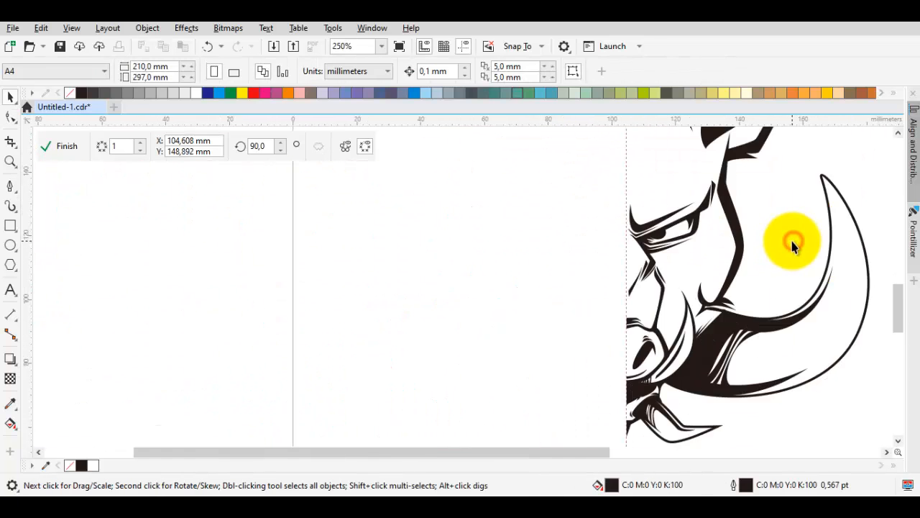
- Draw a small curved black spur above the brow's inner end, about 2.5 by 4.8 mm, with no outline, and clear the selection
{"action": "scroll", "coordinate": [630, 216], "scroll_direction": "down", "scroll_amount": 5}
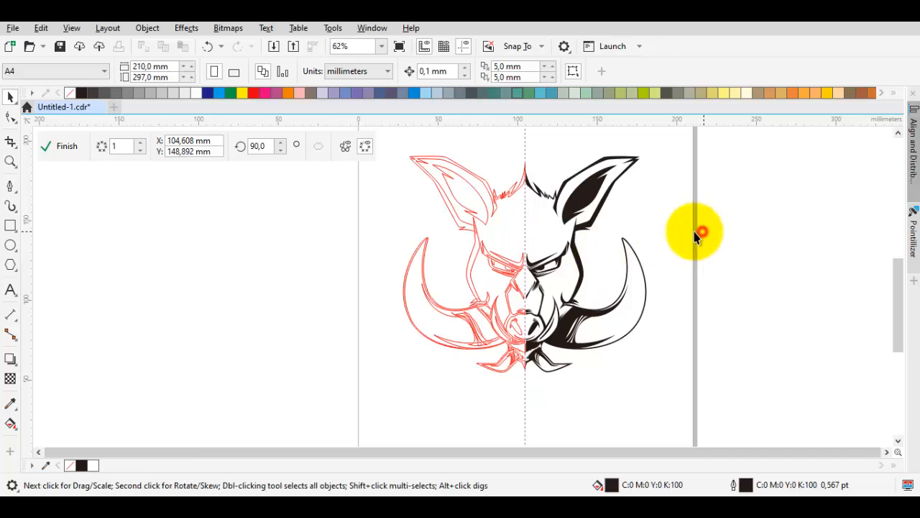
{"action": "scroll", "coordinate": [532, 248], "scroll_direction": "up", "scroll_amount": 2}
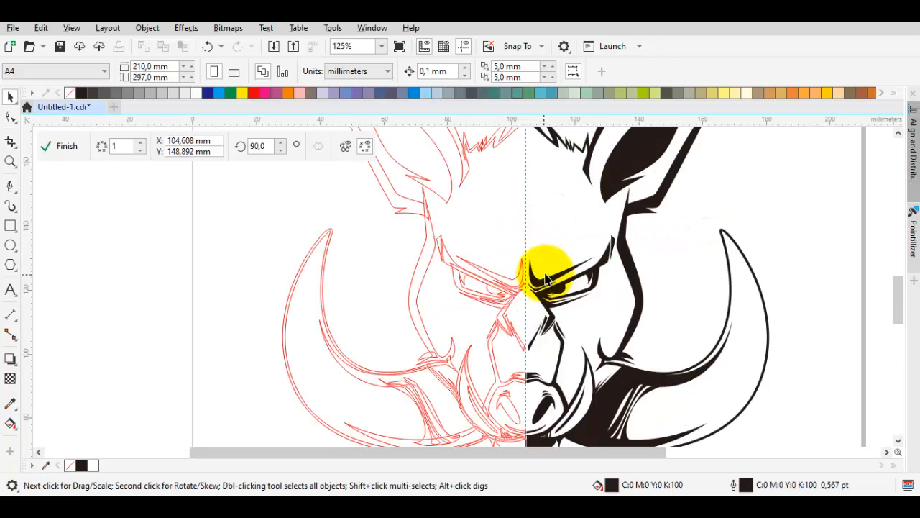
{"action": "scroll", "coordinate": [545, 279], "scroll_direction": "up", "scroll_amount": 2}
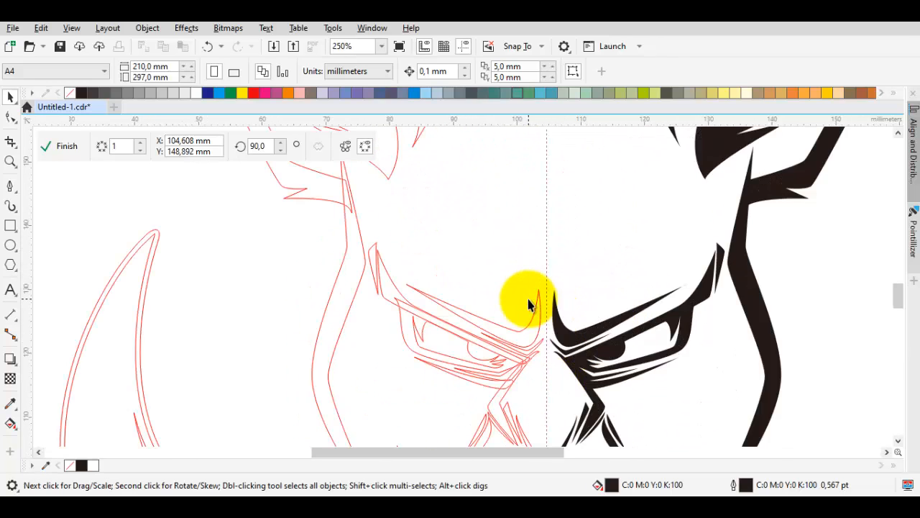
{"action": "scroll", "coordinate": [551, 318], "scroll_direction": "up", "scroll_amount": 2}
{"action": "left_click_drag", "start_coordinate": [563, 277], "coordinate": [600, 343]}
{"action": "left_click_drag", "start_coordinate": [563, 278], "coordinate": [559, 349]}
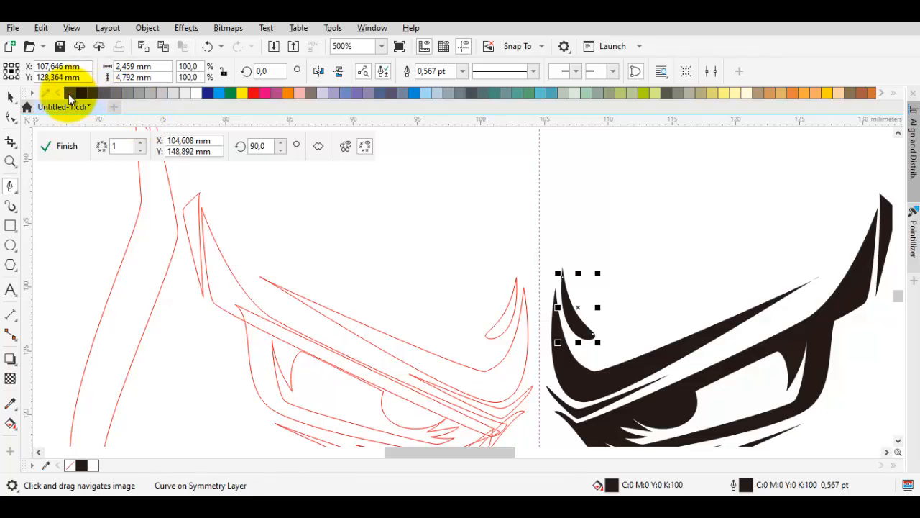
{"action": "right_click", "coordinate": [69, 94]}
{"action": "left_click", "coordinate": [617, 243]}
{"action": "scroll", "coordinate": [617, 244], "scroll_direction": "down", "scroll_amount": 2}
{"action": "key", "text": "space"}
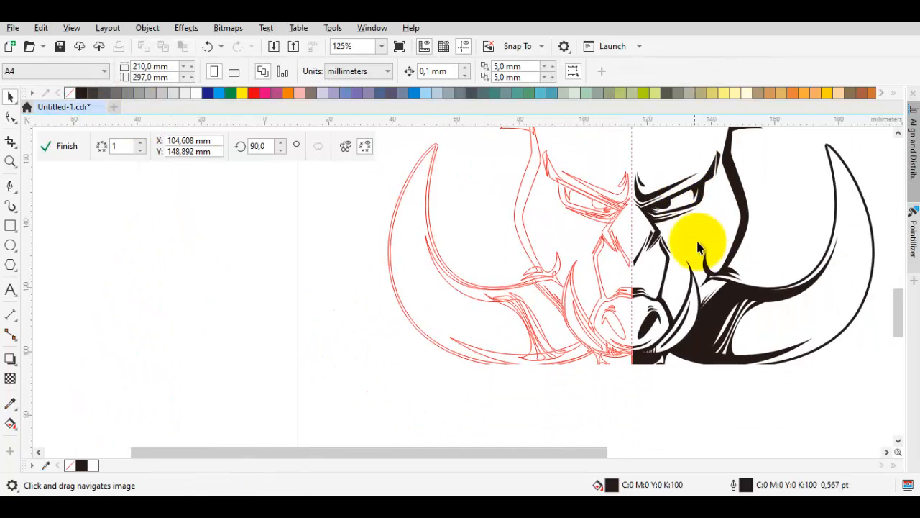
- Draw a small black curved triangle on the symmetry axis above the snout wrinkles, about 1.5 by 1.8 mm, with no outline, and clear the selection
{"action": "scroll", "coordinate": [647, 251], "scroll_direction": "up", "scroll_amount": 2}
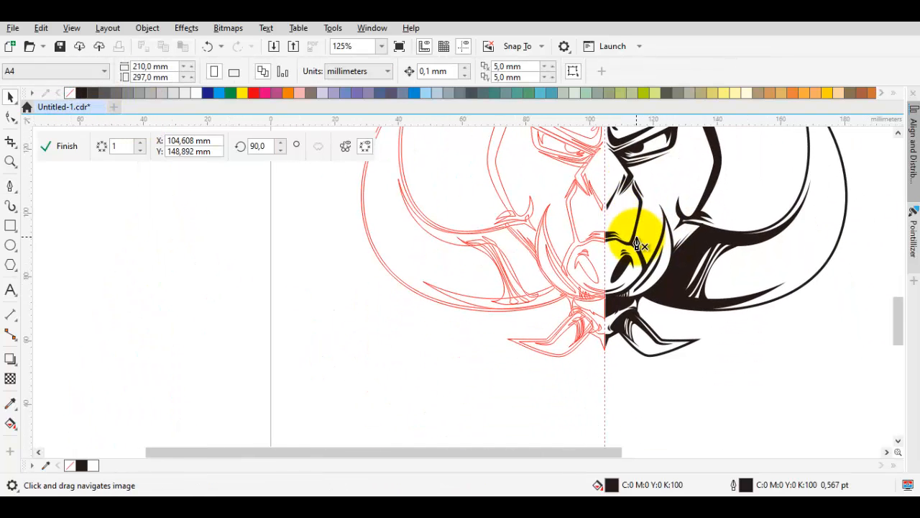
{"action": "key", "text": "space"}
{"action": "scroll", "coordinate": [615, 238], "scroll_direction": "up", "scroll_amount": 2}
{"action": "scroll", "coordinate": [612, 236], "scroll_direction": "up", "scroll_amount": 2}
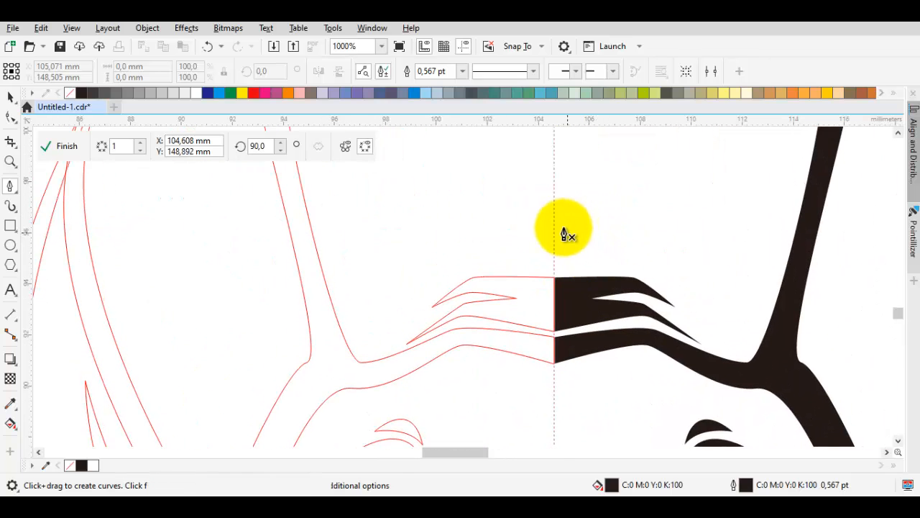
{"action": "left_click_drag", "start_coordinate": [553, 217], "coordinate": [569, 252]}
{"action": "left_click", "coordinate": [591, 263]}
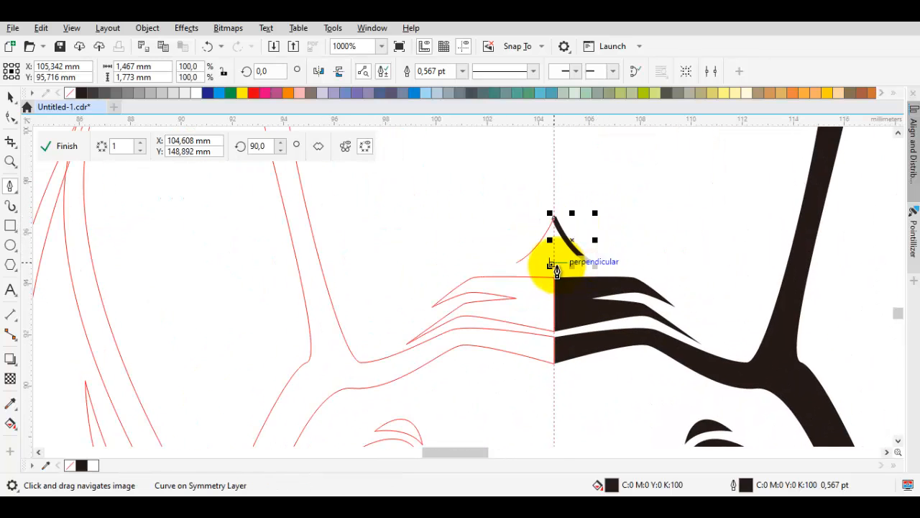
{"action": "left_click", "coordinate": [552, 216]}
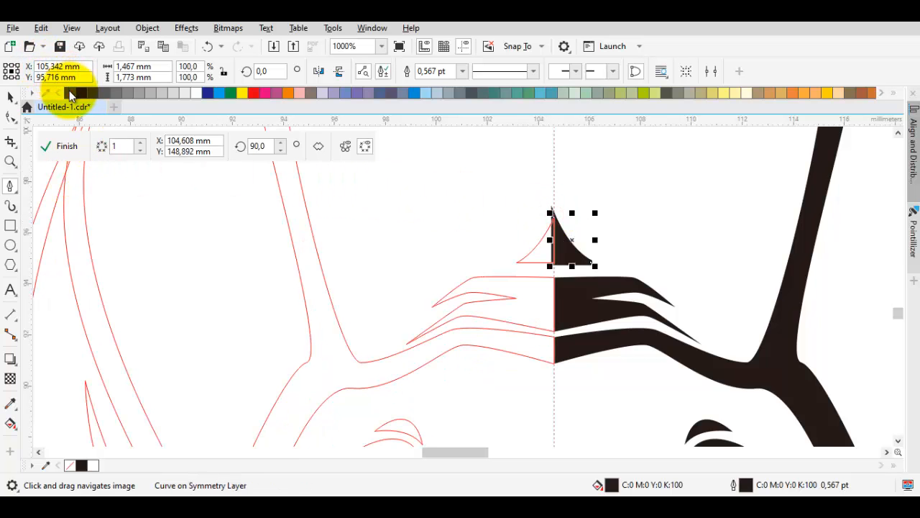
{"action": "right_click", "coordinate": [70, 92]}
{"action": "scroll", "coordinate": [368, 250], "scroll_direction": "down", "scroll_amount": 1}
{"action": "scroll", "coordinate": [513, 269], "scroll_direction": "down", "scroll_amount": 2}
{"action": "key", "text": "space"}
{"action": "left_click", "coordinate": [521, 281]}
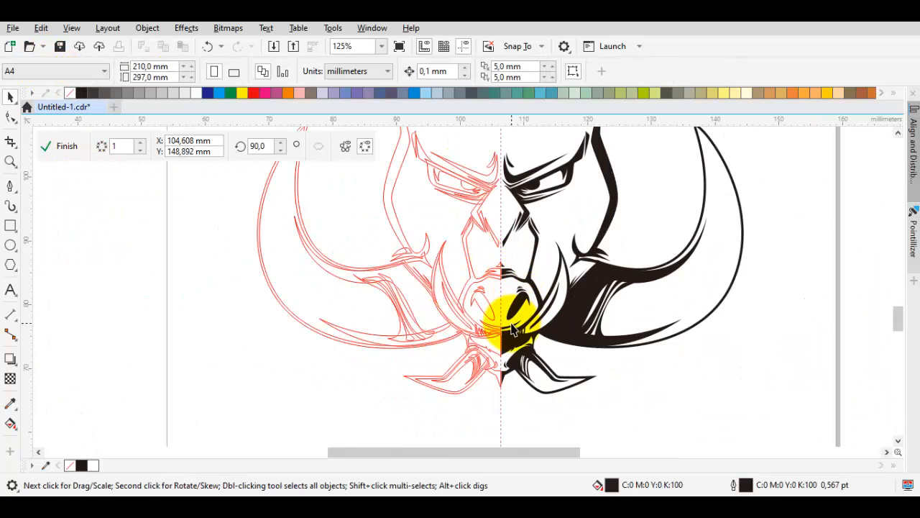
- Draw a black curved two-pointed Pen shape under the nostril, about 5.3 by 3.4 mm, with no outline, and clear the selection
{"action": "scroll", "coordinate": [513, 328], "scroll_direction": "up", "scroll_amount": 4}
{"action": "key", "text": "space"}
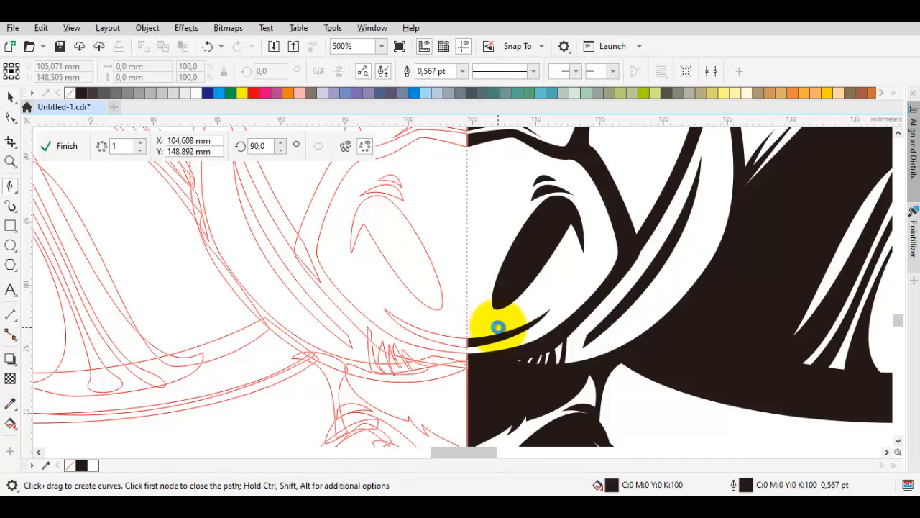
{"action": "scroll", "coordinate": [497, 327], "scroll_direction": "up", "scroll_amount": 2}
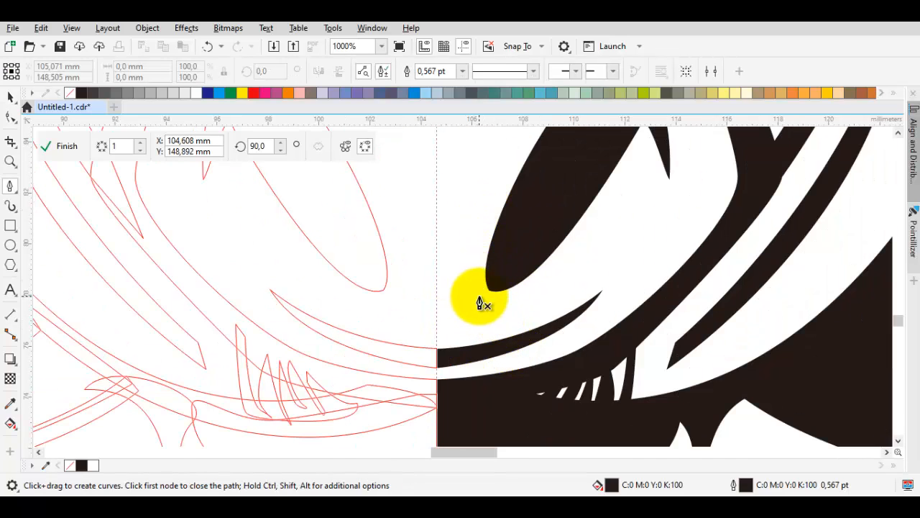
{"action": "left_click_drag", "start_coordinate": [471, 246], "coordinate": [483, 320]}
{"action": "key", "text": "Escape"}
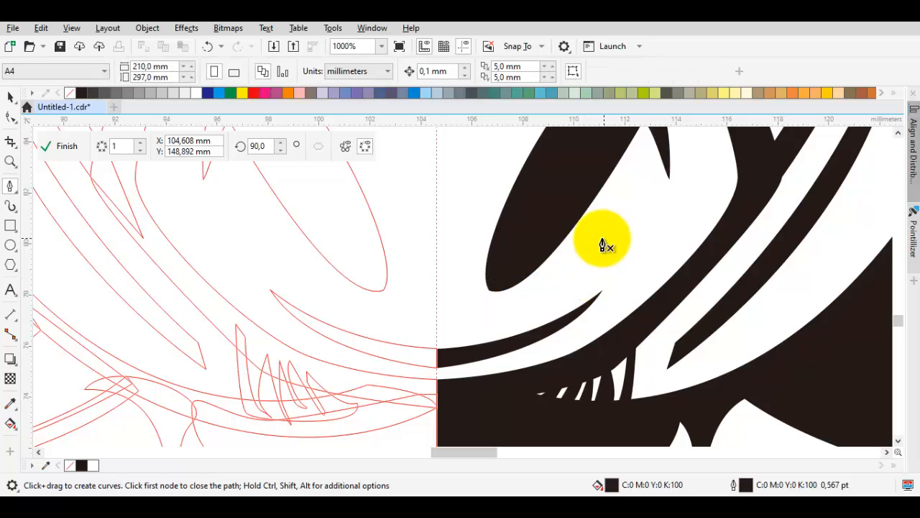
{"action": "left_click_drag", "start_coordinate": [603, 238], "coordinate": [492, 350]}
{"action": "left_click_drag", "start_coordinate": [479, 232], "coordinate": [471, 321]}
{"action": "left_click", "coordinate": [606, 244]}
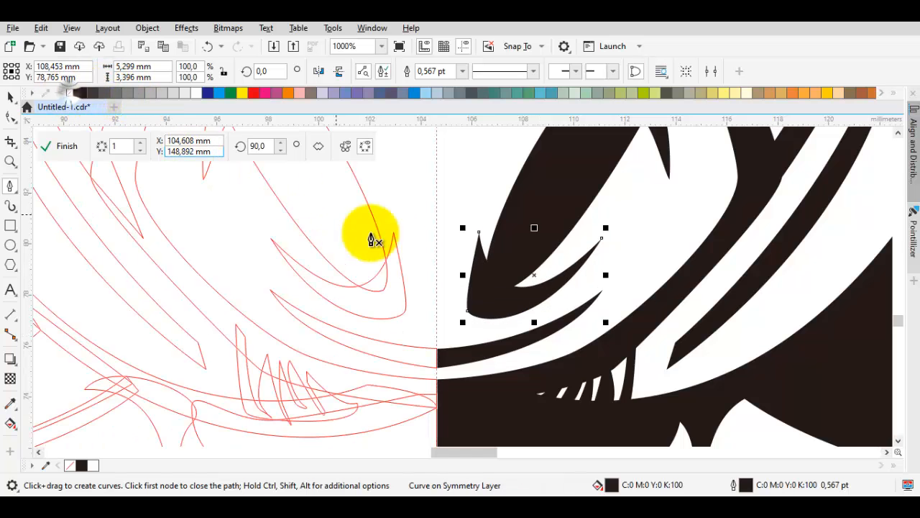
{"action": "scroll", "coordinate": [499, 263], "scroll_direction": "down", "scroll_amount": 4}
{"action": "left_click", "coordinate": [614, 340]}
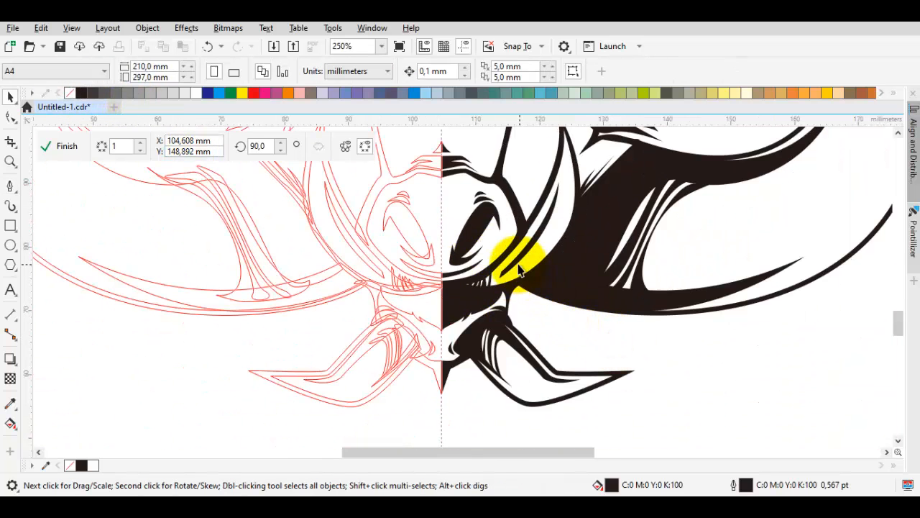
{"action": "scroll", "coordinate": [519, 264], "scroll_direction": "up", "scroll_amount": 1}
{"action": "left_click_drag", "start_coordinate": [518, 265], "coordinate": [556, 328]}
{"action": "scroll", "coordinate": [557, 329], "scroll_direction": "down", "scroll_amount": 1}
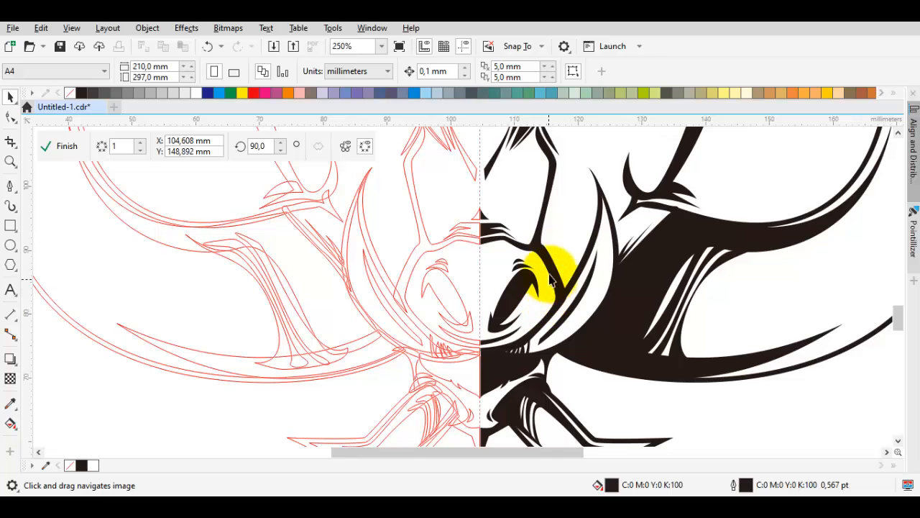
{"action": "scroll", "coordinate": [717, 359], "scroll_direction": "down", "scroll_amount": 2}
{"action": "key", "text": "space"}
{"action": "key", "text": "space"}
{"action": "scroll", "coordinate": [707, 357], "scroll_direction": "down", "scroll_amount": 2}
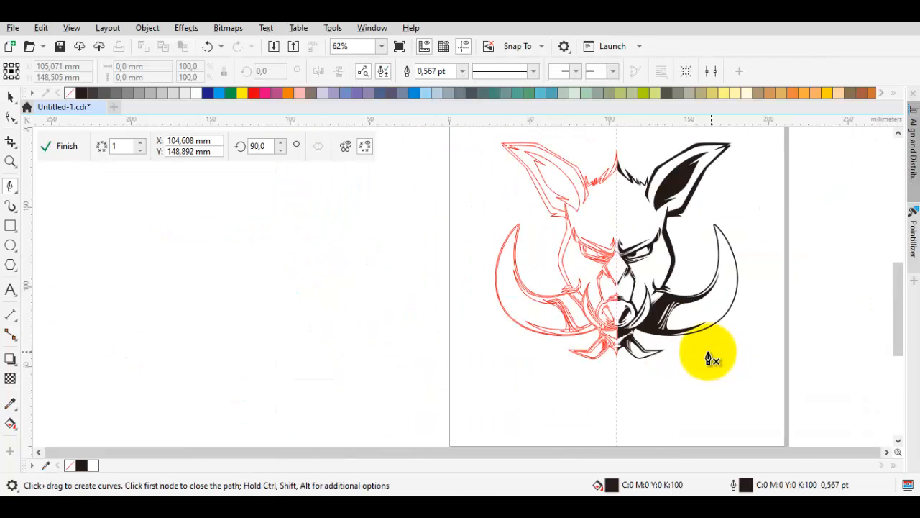
- Reshape the lower bend of the pointed chin tuft's outline by moving its inner node up and adjusting the adjoining curve
{"action": "scroll", "coordinate": [643, 363], "scroll_direction": "up", "scroll_amount": 5}
{"action": "key", "text": "space"}
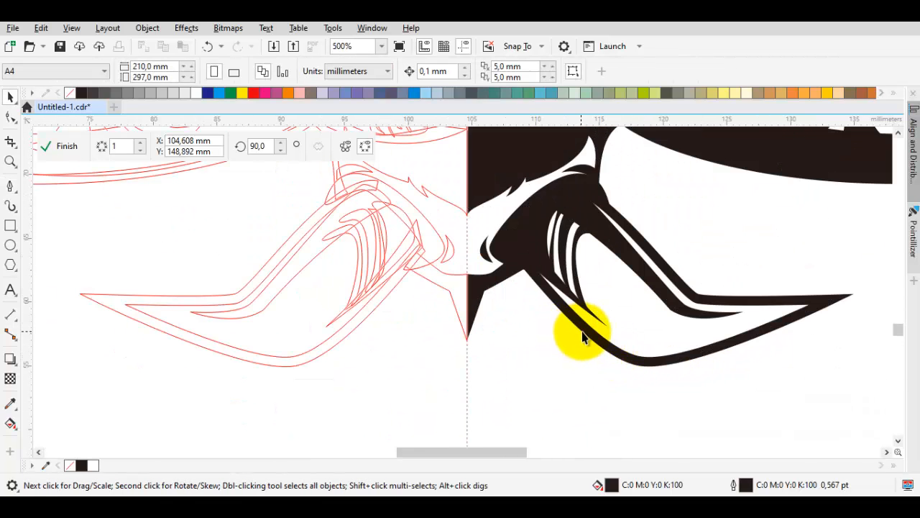
{"action": "double_click", "coordinate": [584, 335]}
{"action": "scroll", "coordinate": [503, 233], "scroll_direction": "up", "scroll_amount": 2}
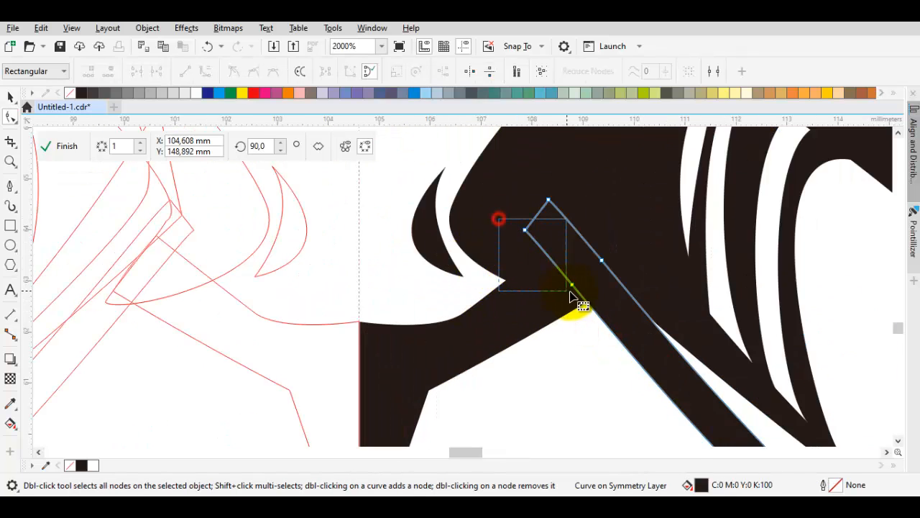
{"action": "left_click_drag", "start_coordinate": [570, 292], "coordinate": [525, 287]}
{"action": "scroll", "coordinate": [552, 299], "scroll_direction": "down", "scroll_amount": 1}
{"action": "left_click_drag", "start_coordinate": [714, 396], "coordinate": [539, 268]}
{"action": "scroll", "coordinate": [559, 281], "scroll_direction": "up", "scroll_amount": 1}
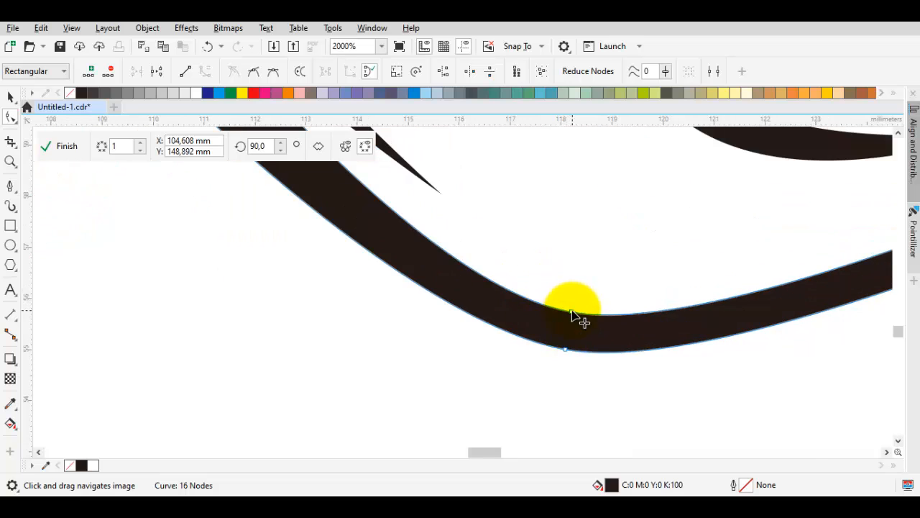
{"action": "left_click_drag", "start_coordinate": [573, 312], "coordinate": [586, 298]}
{"action": "scroll", "coordinate": [637, 318], "scroll_direction": "down", "scroll_amount": 2}
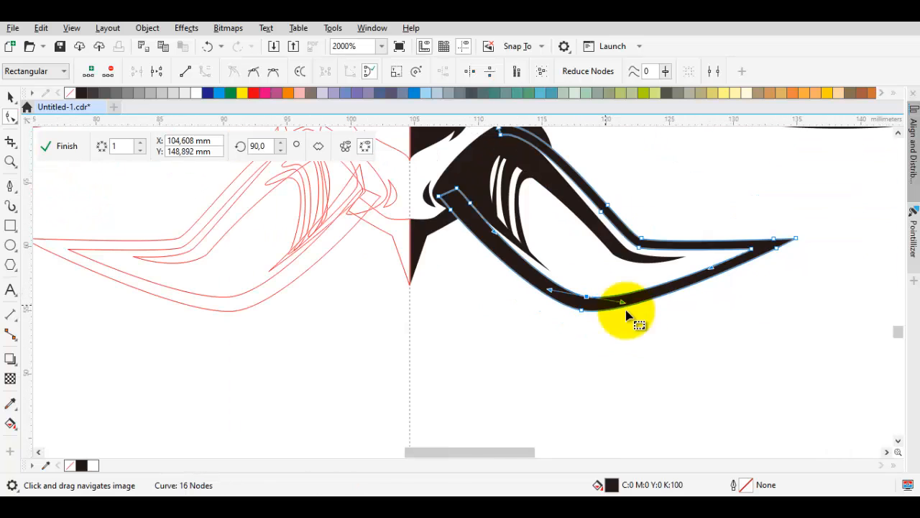
{"action": "left_click", "coordinate": [686, 320]}
{"action": "left_click_drag", "start_coordinate": [705, 276], "coordinate": [694, 296]}
- Reshape the rounded black hump on top of the chin tuft by moving its outer end node outward and adjusting the upper curve's handle
{"action": "scroll", "coordinate": [502, 187], "scroll_direction": "up", "scroll_amount": 1}
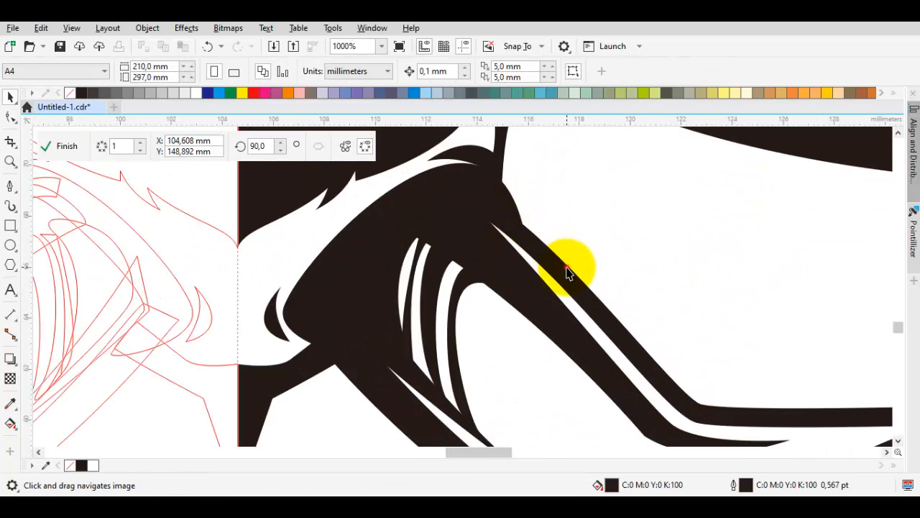
{"action": "double_click", "coordinate": [566, 267]}
{"action": "scroll", "coordinate": [460, 194], "scroll_direction": "up", "scroll_amount": 1}
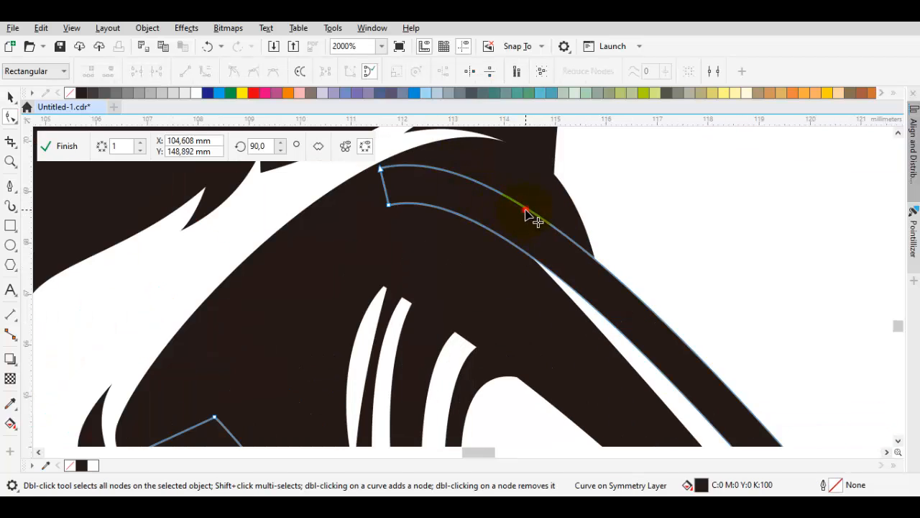
{"action": "left_click_drag", "start_coordinate": [525, 210], "coordinate": [531, 194]}
{"action": "left_click", "coordinate": [544, 184]}
{"action": "left_click_drag", "start_coordinate": [502, 159], "coordinate": [496, 230]}
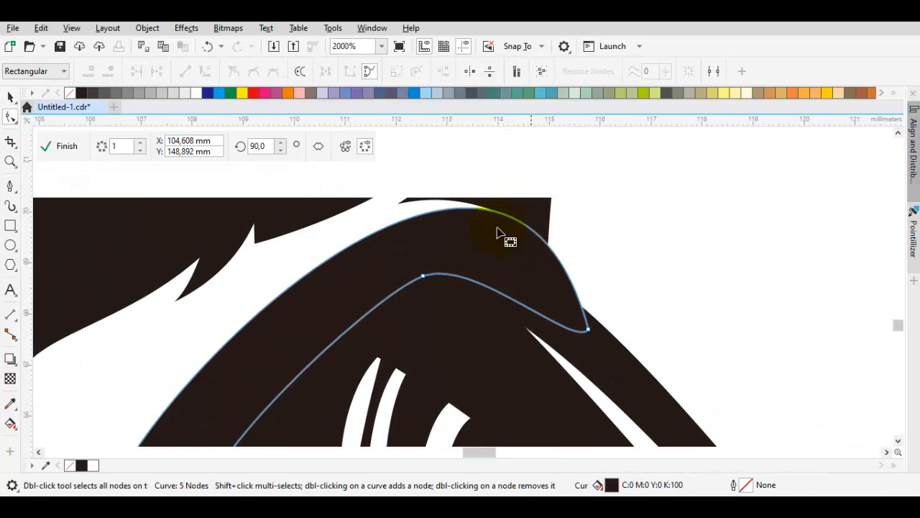
{"action": "left_click_drag", "start_coordinate": [589, 330], "coordinate": [622, 344]}
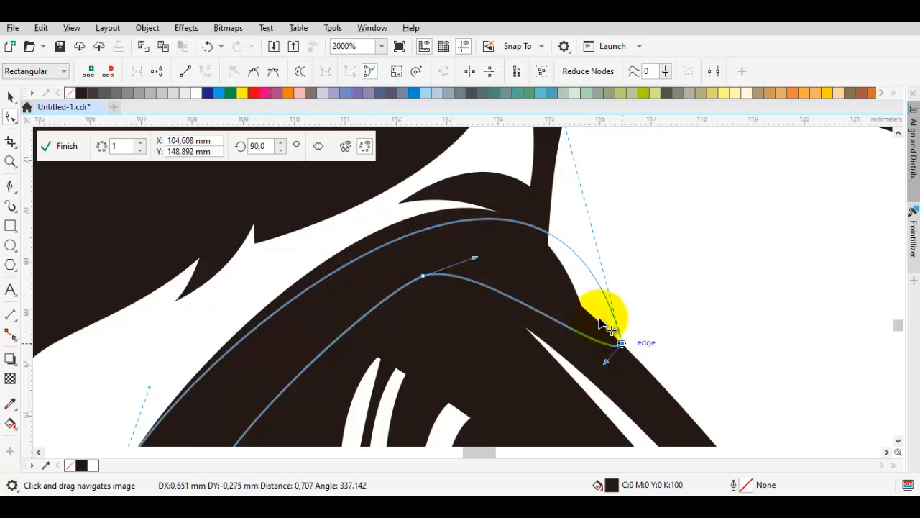
{"action": "left_click_drag", "start_coordinate": [542, 199], "coordinate": [550, 294]}
{"action": "left_click_drag", "start_coordinate": [550, 216], "coordinate": [556, 247]}
{"action": "scroll", "coordinate": [560, 249], "scroll_direction": "down", "scroll_amount": 1}
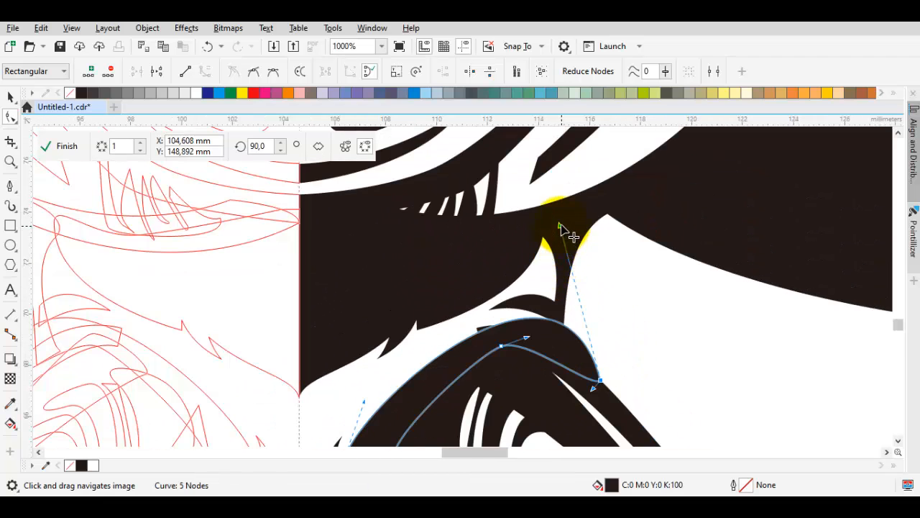
{"action": "left_click_drag", "start_coordinate": [545, 214], "coordinate": [540, 210]}
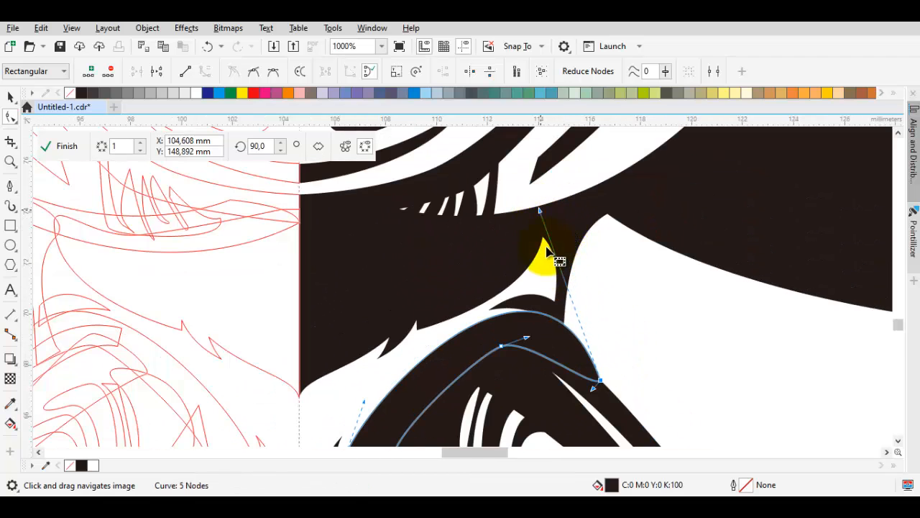
- Raise the outer corner node of the small black crescent above the chin tuft's hump, and finish node editing
{"action": "left_click", "coordinate": [538, 305]}
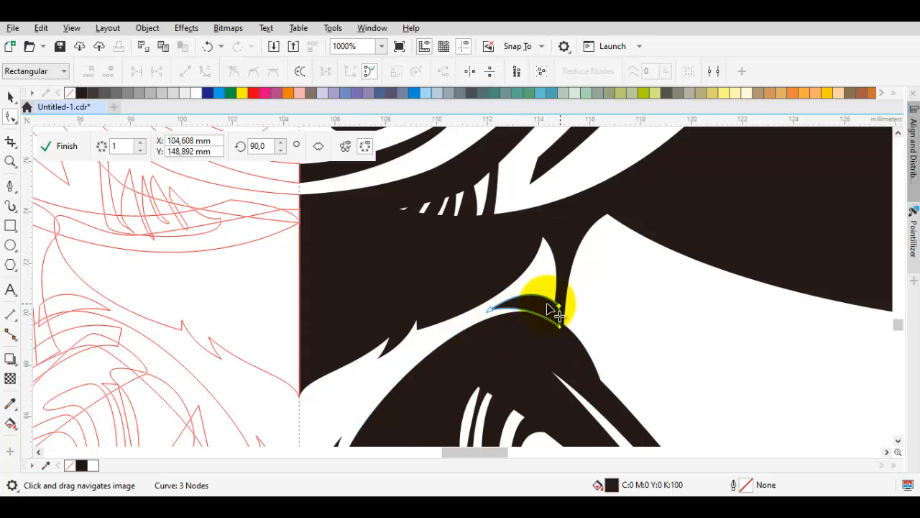
{"action": "scroll", "coordinate": [502, 312], "scroll_direction": "up", "scroll_amount": 1}
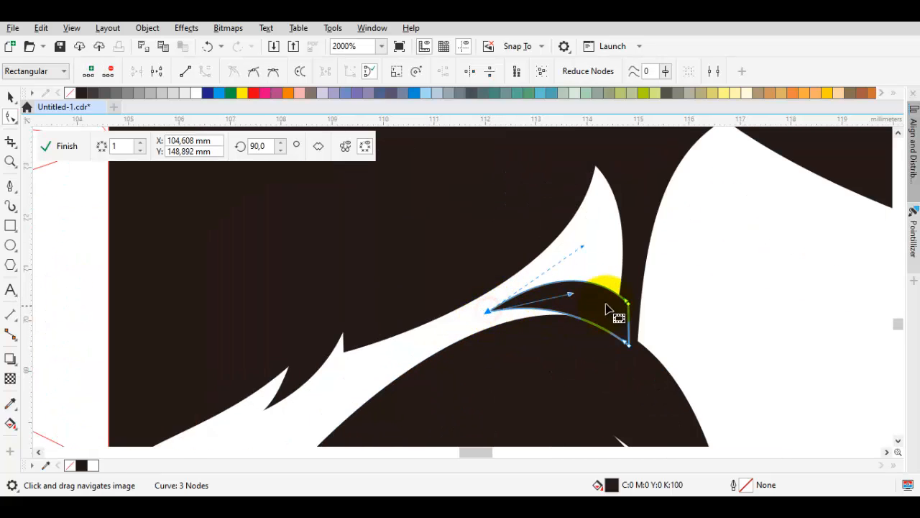
{"action": "left_click_drag", "start_coordinate": [631, 305], "coordinate": [632, 299]}
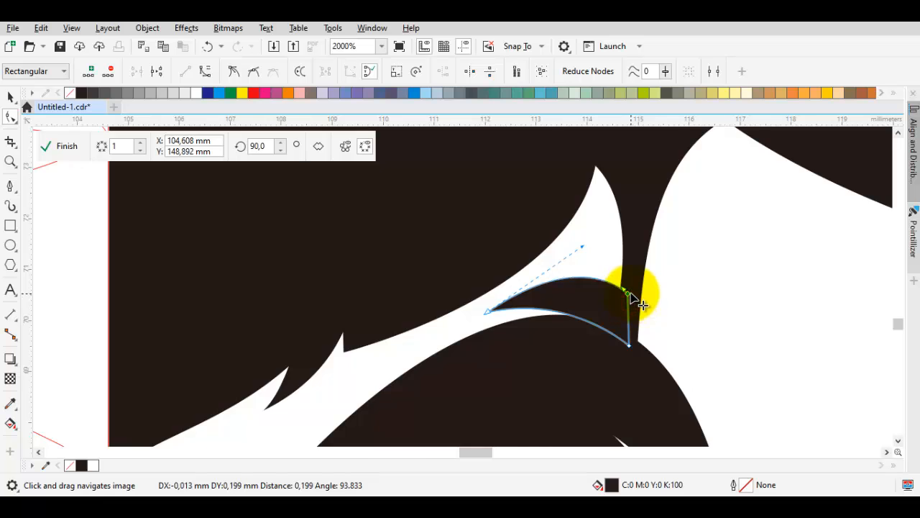
{"action": "scroll", "coordinate": [633, 300], "scroll_direction": "down", "scroll_amount": 3}
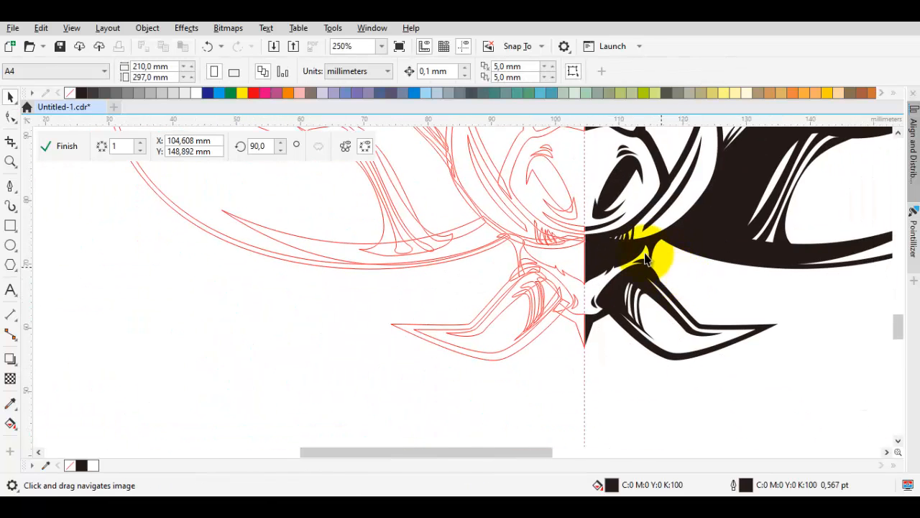
- Widen the narrow black neck between the mouth and the chin tuft by moving its nodes outward, and clear the selection
{"action": "scroll", "coordinate": [647, 260], "scroll_direction": "up", "scroll_amount": 1}
{"action": "left_click", "coordinate": [666, 248]}
{"action": "scroll", "coordinate": [661, 294], "scroll_direction": "up", "scroll_amount": 2}
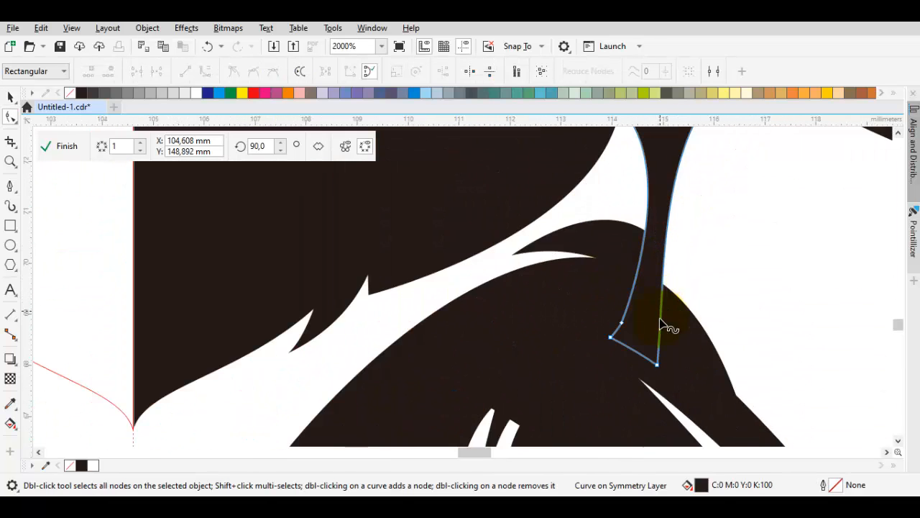
{"action": "left_click", "coordinate": [660, 365]}
{"action": "scroll", "coordinate": [654, 348], "scroll_direction": "down", "scroll_amount": 2}
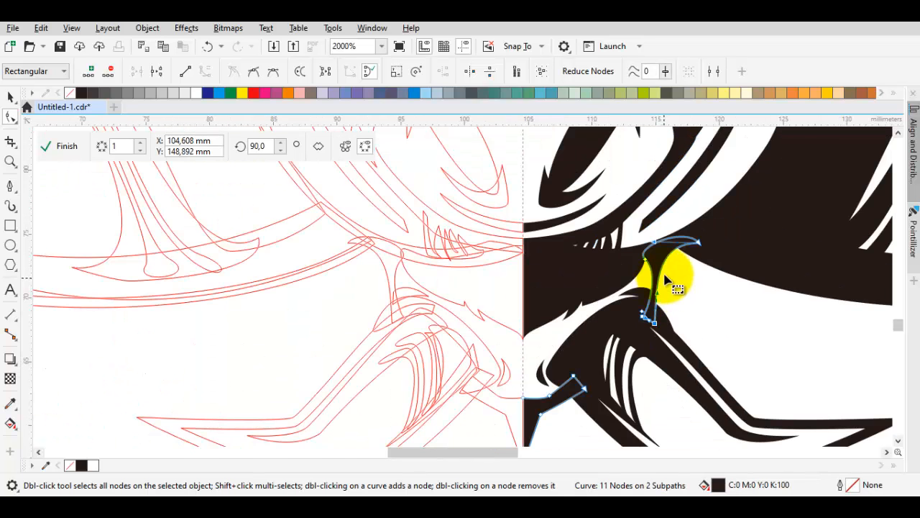
{"action": "scroll", "coordinate": [655, 255], "scroll_direction": "up", "scroll_amount": 1}
{"action": "left_click_drag", "start_coordinate": [650, 231], "coordinate": [693, 242]}
{"action": "scroll", "coordinate": [696, 243], "scroll_direction": "down", "scroll_amount": 1}
{"action": "key", "text": "space"}
{"action": "left_click", "coordinate": [801, 304]}
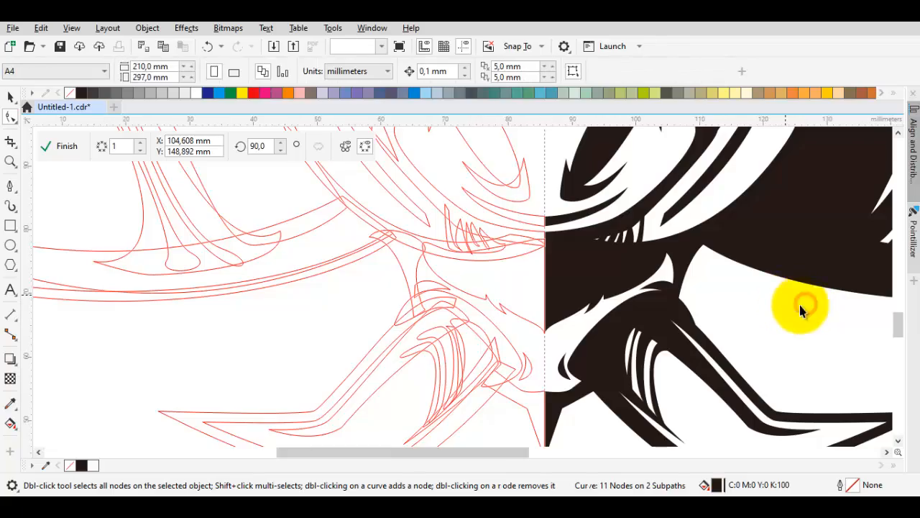
{"action": "scroll", "coordinate": [801, 305], "scroll_direction": "down", "scroll_amount": 1}
{"action": "left_click_drag", "start_coordinate": [801, 309], "coordinate": [681, 304]}
{"action": "scroll", "coordinate": [683, 309], "scroll_direction": "down", "scroll_amount": 2}
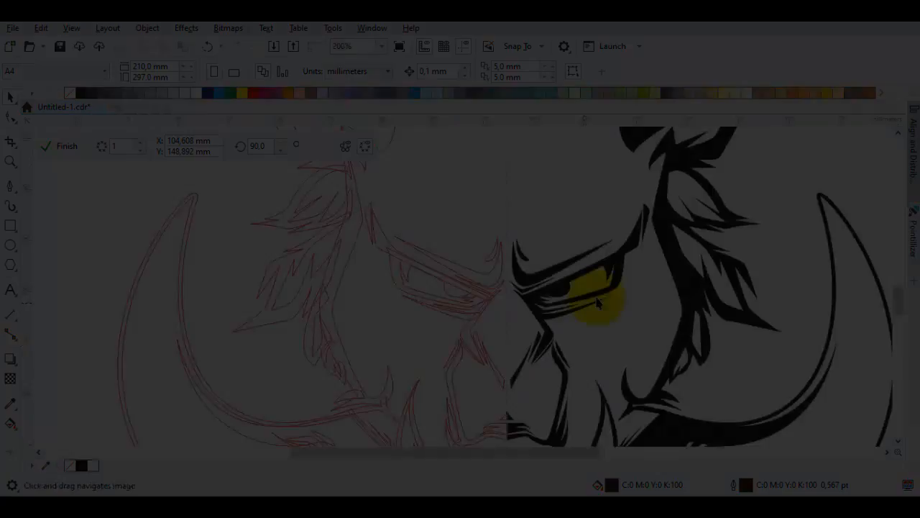
- Draw a curved tapering Pen sliver inside the eye beside its outer wedge and subtract it from the white eye shape with Back Minus Front
{"action": "scroll", "coordinate": [596, 310], "scroll_direction": "up", "scroll_amount": 2}
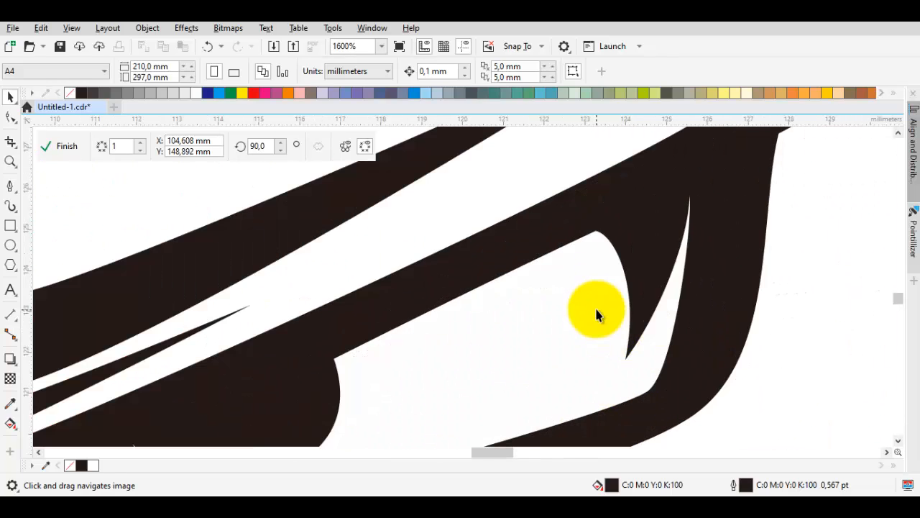
{"action": "key", "text": "space"}
{"action": "left_click_drag", "start_coordinate": [503, 411], "coordinate": [647, 313]}
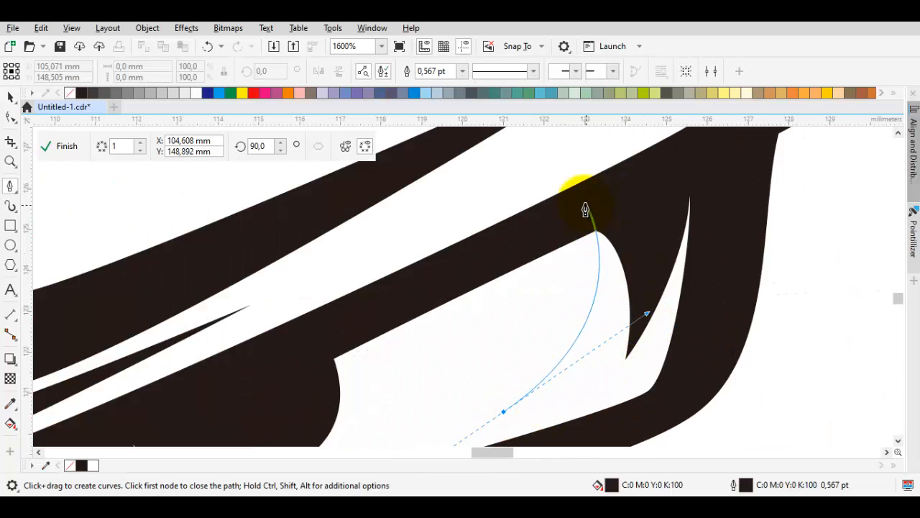
{"action": "left_click_drag", "start_coordinate": [528, 416], "coordinate": [683, 341]}
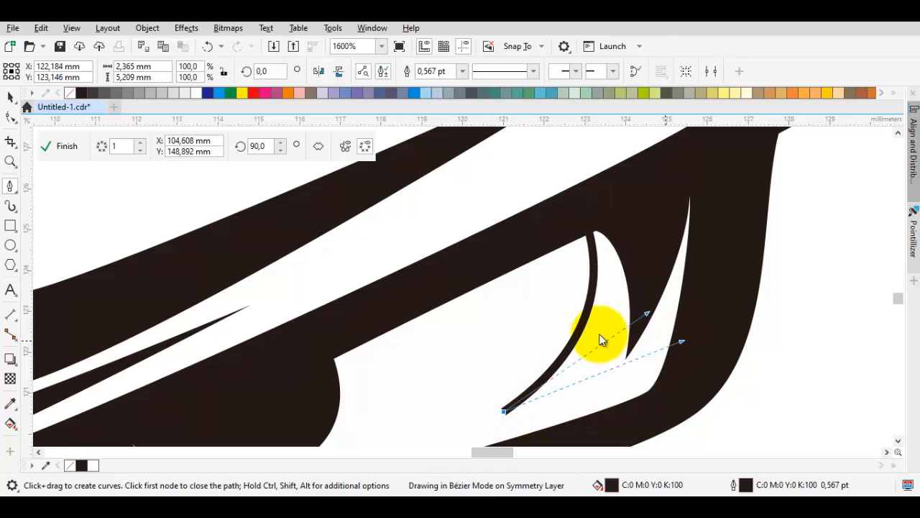
{"action": "key", "text": "space"}
{"action": "left_click", "coordinate": [561, 302], "text": "shift"}
{"action": "left_click", "coordinate": [494, 75]}
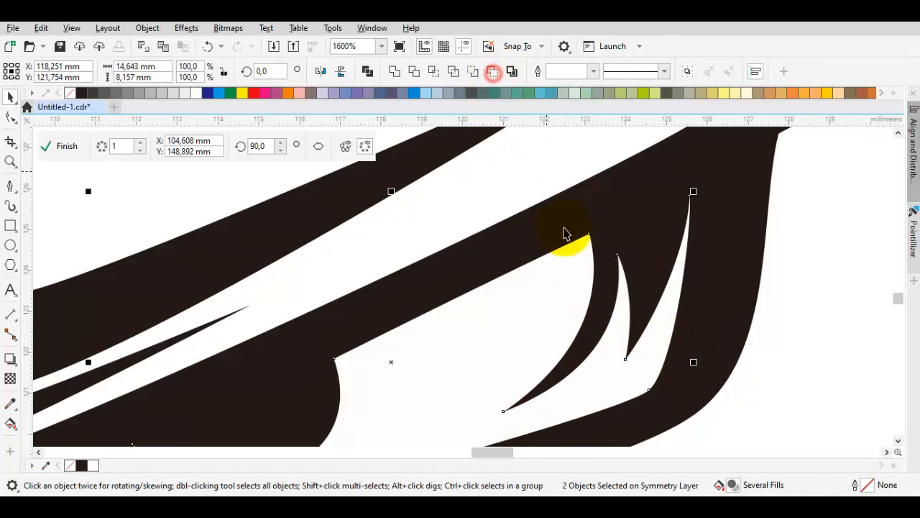
- Move the white eye shape's upper outer corner node inward along its upper edge and bend the adjoining curve inward, widening the black sliver
{"action": "double_click", "coordinate": [581, 288]}
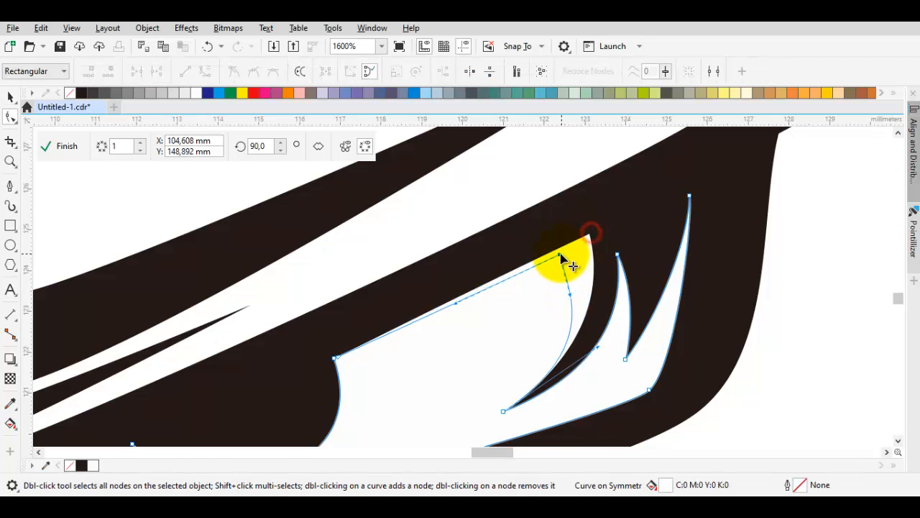
{"action": "left_click_drag", "start_coordinate": [590, 235], "coordinate": [555, 256]}
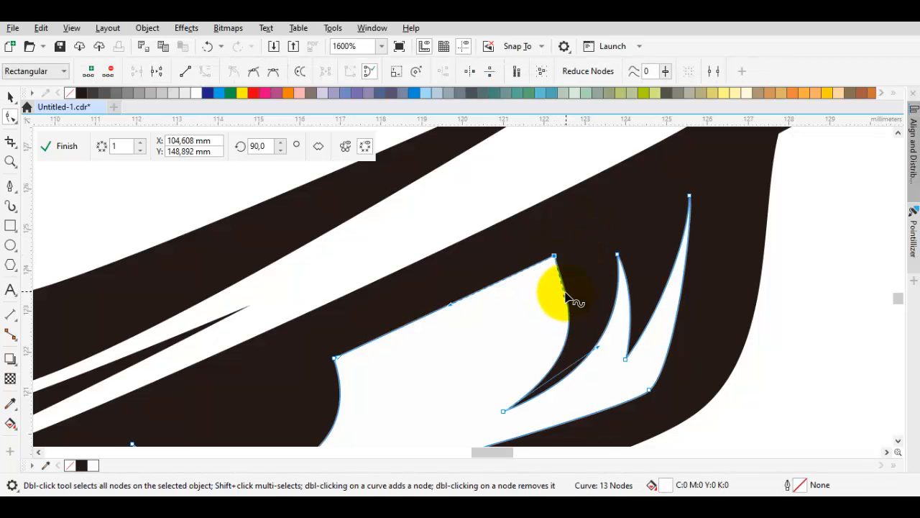
{"action": "left_click_drag", "start_coordinate": [565, 295], "coordinate": [556, 260]}
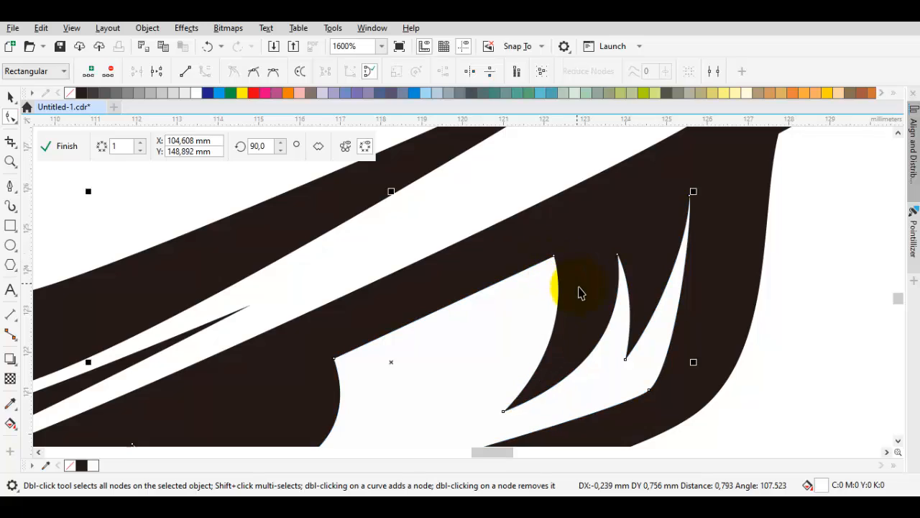
{"action": "scroll", "coordinate": [559, 291], "scroll_direction": "down", "scroll_amount": 5}
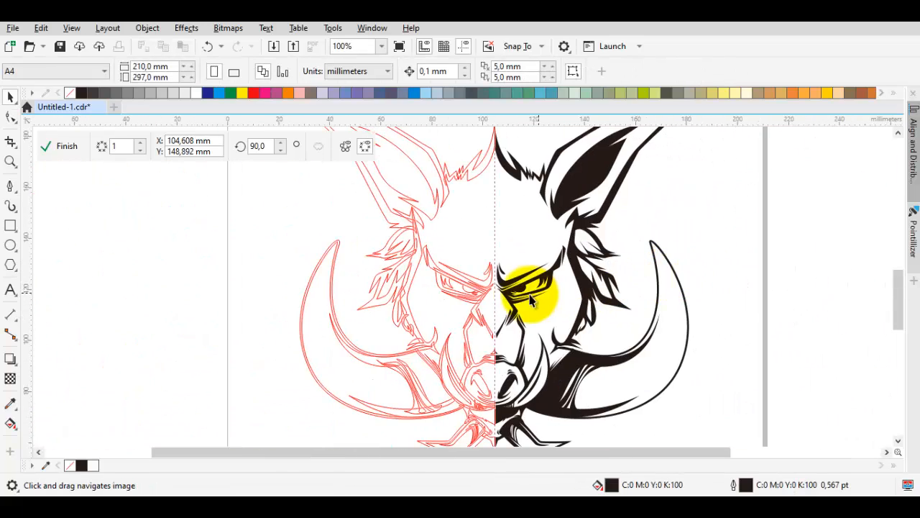
- Enlarge the black pupil by moving its upper outer corner node along the eye's upper edge and adjusting that node's curve handle
{"action": "scroll", "coordinate": [534, 273], "scroll_direction": "up", "scroll_amount": 5}
{"action": "left_click", "coordinate": [574, 248]}
{"action": "left_click_drag", "start_coordinate": [598, 173], "coordinate": [535, 243]}
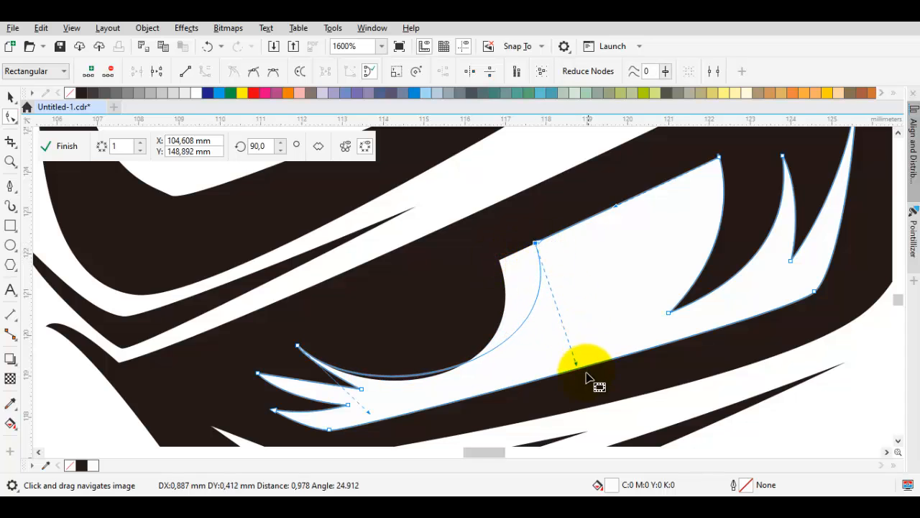
{"action": "left_click_drag", "start_coordinate": [576, 363], "coordinate": [547, 395]}
{"action": "left_click", "coordinate": [567, 323]}
{"action": "left_click", "coordinate": [558, 324]}
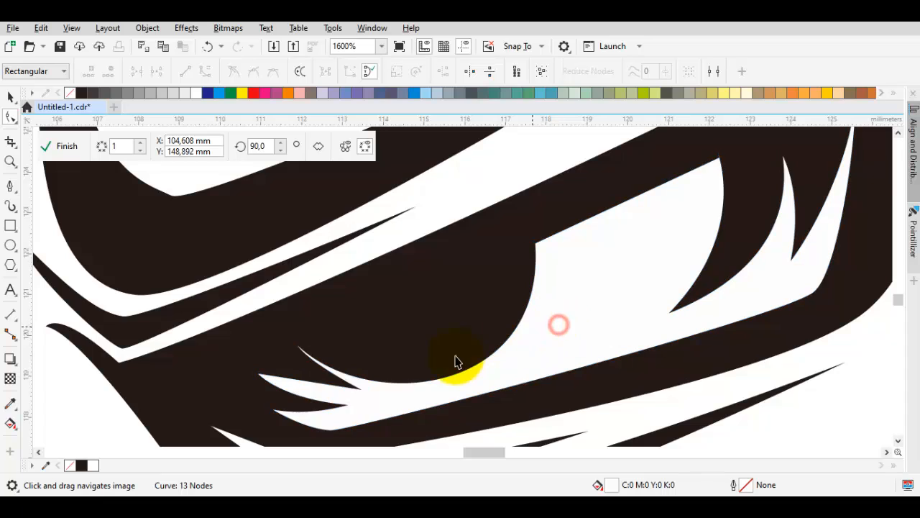
- Draw a closed crescent highlight with the Pen along the pupil's lower outer edge and weld it to the white eye shape
{"action": "left_click_drag", "start_coordinate": [379, 366], "coordinate": [477, 368]}
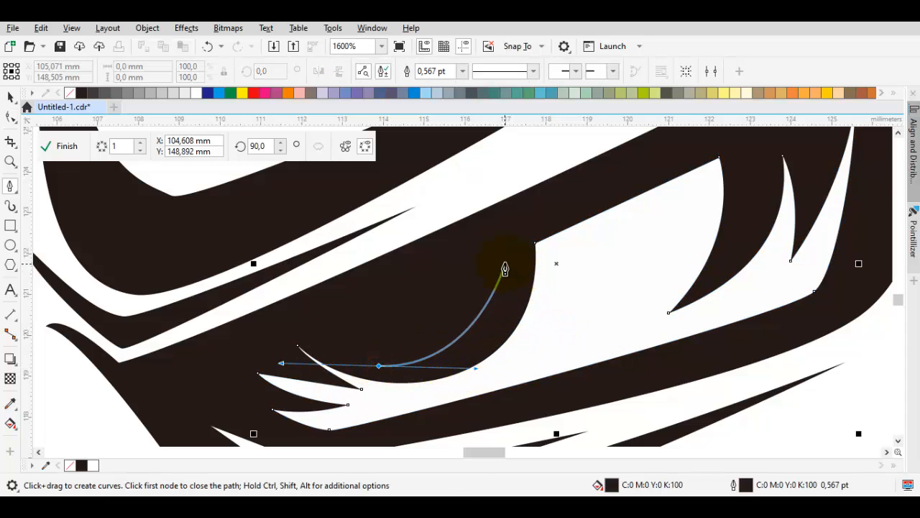
{"action": "left_click_drag", "start_coordinate": [505, 262], "coordinate": [546, 244]}
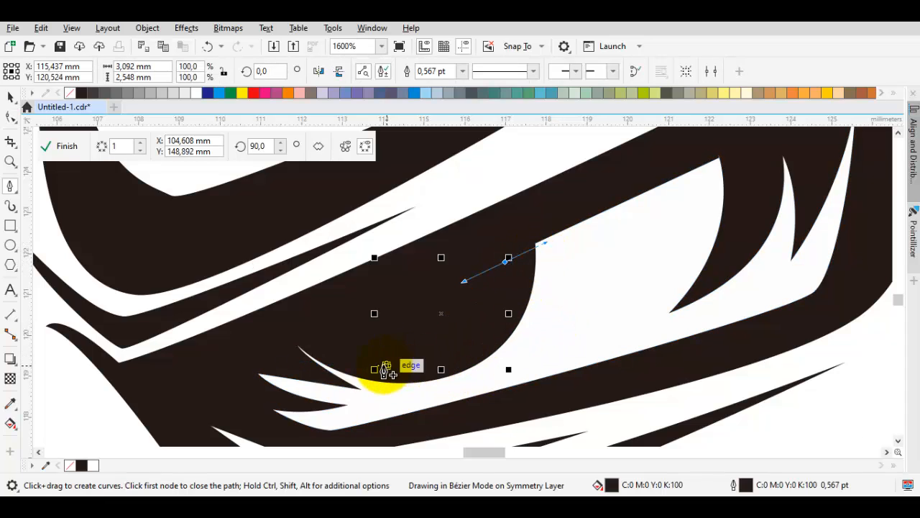
{"action": "left_click_drag", "start_coordinate": [395, 377], "coordinate": [524, 389]}
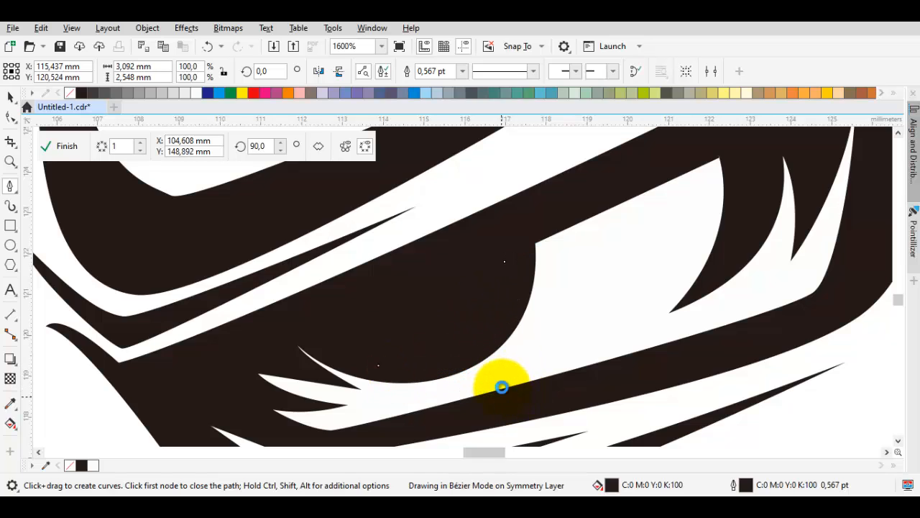
{"action": "key", "text": "space"}
{"action": "left_click", "coordinate": [565, 300], "text": "shift"}
{"action": "left_click", "coordinate": [392, 72]}
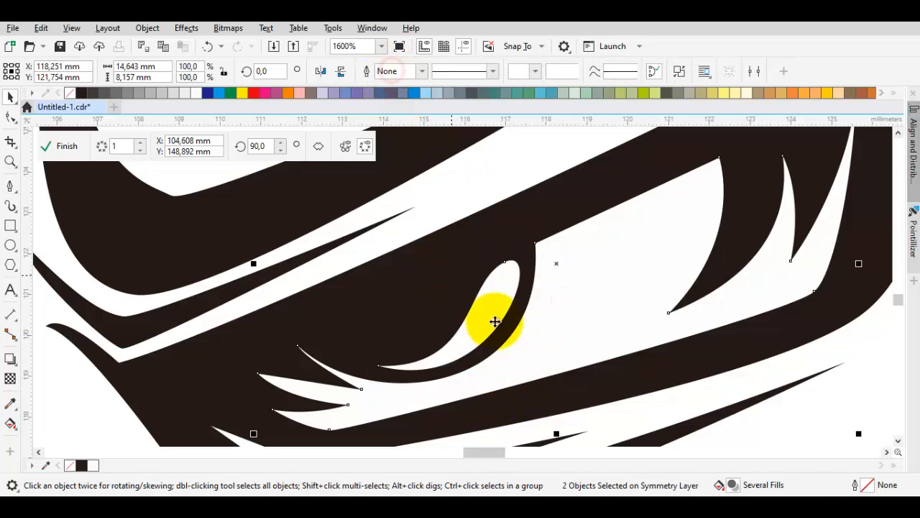
- Slim the white pupil highlight by adjusting the curve handles at its two end nodes, and clear the selection
{"action": "double_click", "coordinate": [505, 309]}
{"action": "left_click", "coordinate": [507, 262]}
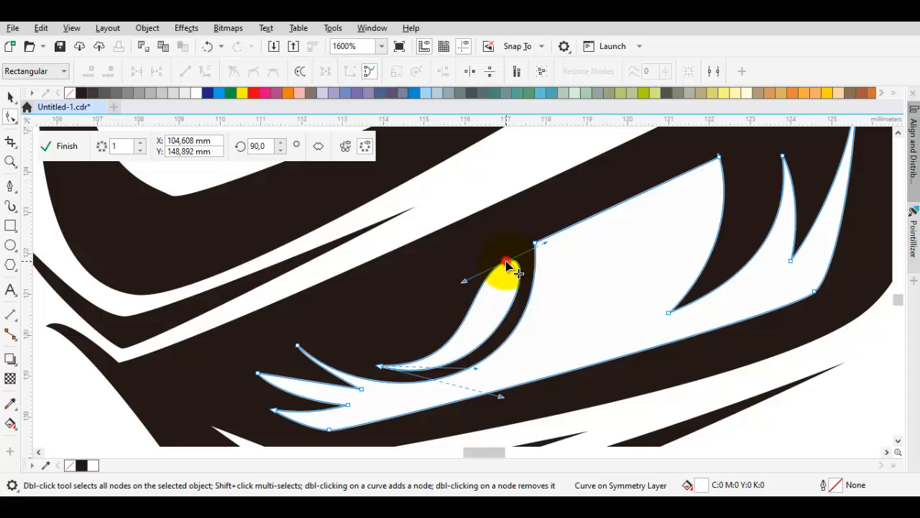
{"action": "left_click", "coordinate": [464, 282]}
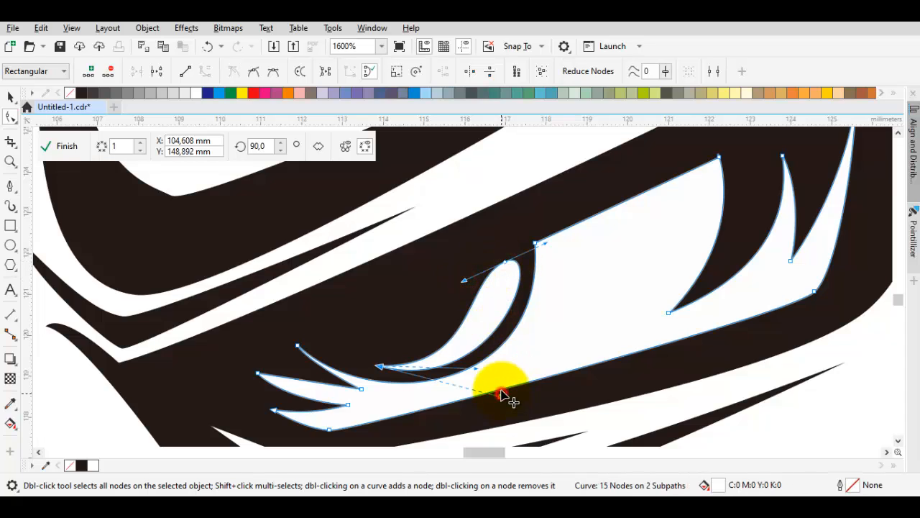
{"action": "left_click_drag", "start_coordinate": [502, 394], "coordinate": [448, 379]}
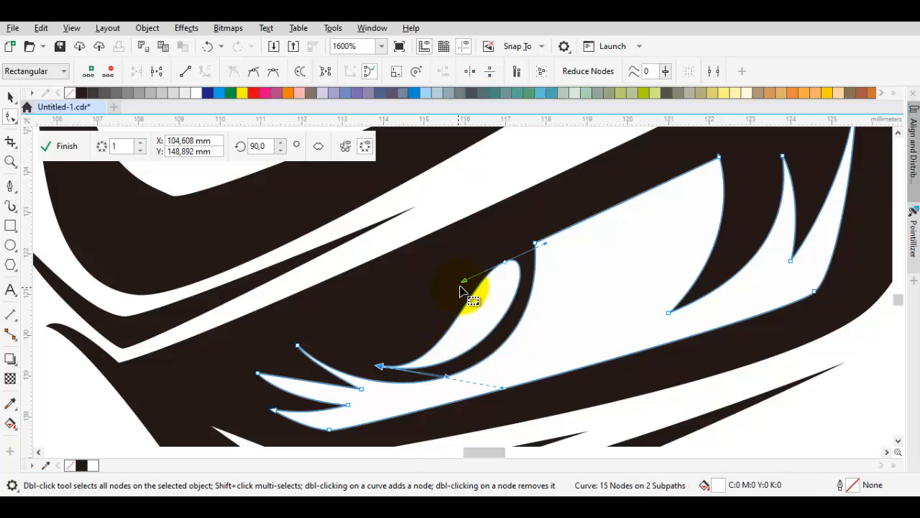
{"action": "left_click_drag", "start_coordinate": [465, 285], "coordinate": [465, 289]}
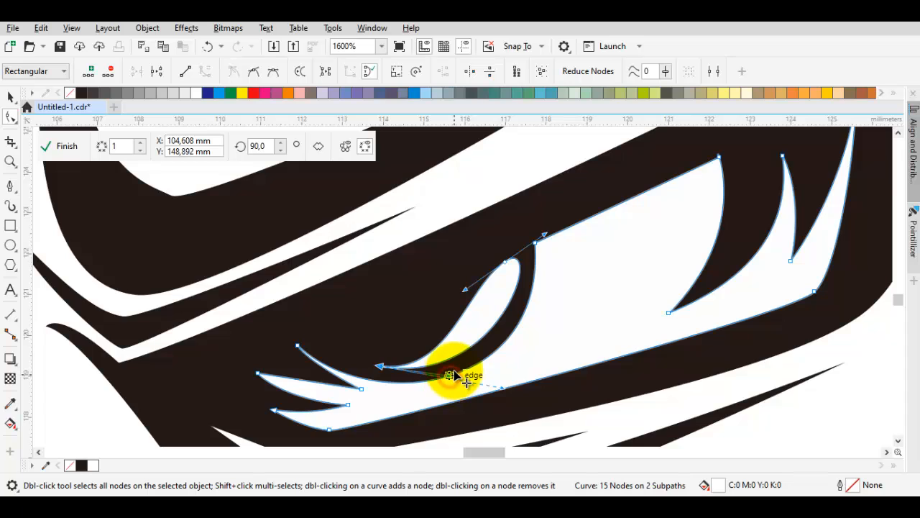
{"action": "left_click_drag", "start_coordinate": [455, 375], "coordinate": [488, 390]}
{"action": "key", "text": "space"}
{"action": "key", "text": "Escape"}
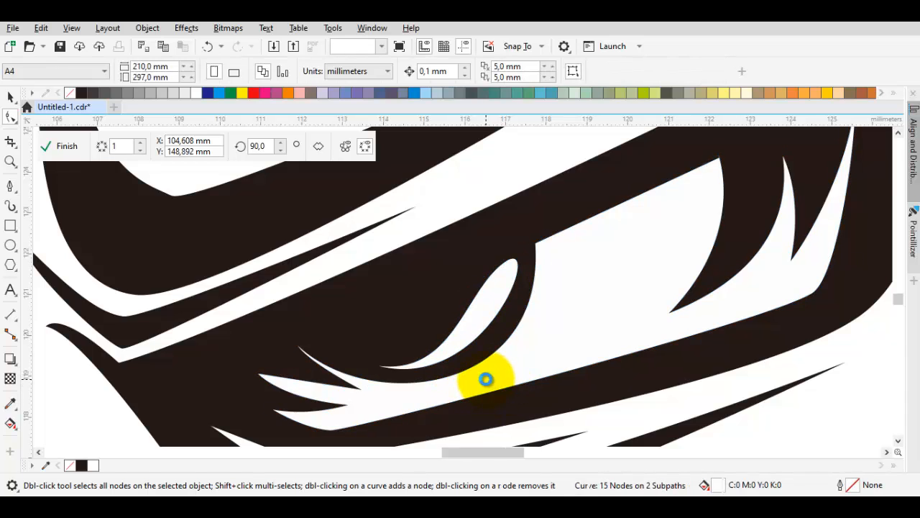
- Start a jagged fur outline with the Pen under the tusk base, drawing its curved upper edge and first outward-pointing spike
{"action": "scroll", "coordinate": [487, 382], "scroll_direction": "down", "scroll_amount": 4}
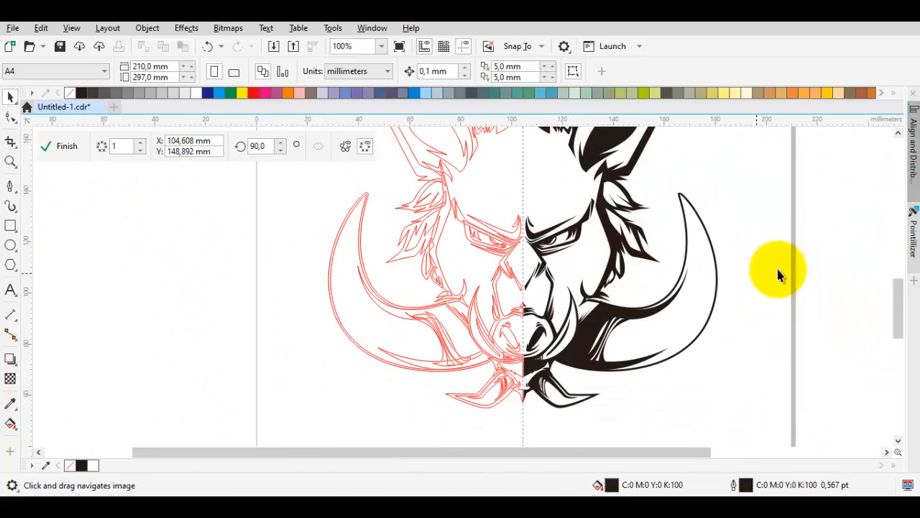
{"action": "left_click_drag", "start_coordinate": [781, 267], "coordinate": [755, 302]}
{"action": "left_click_drag", "start_coordinate": [589, 394], "coordinate": [682, 347]}
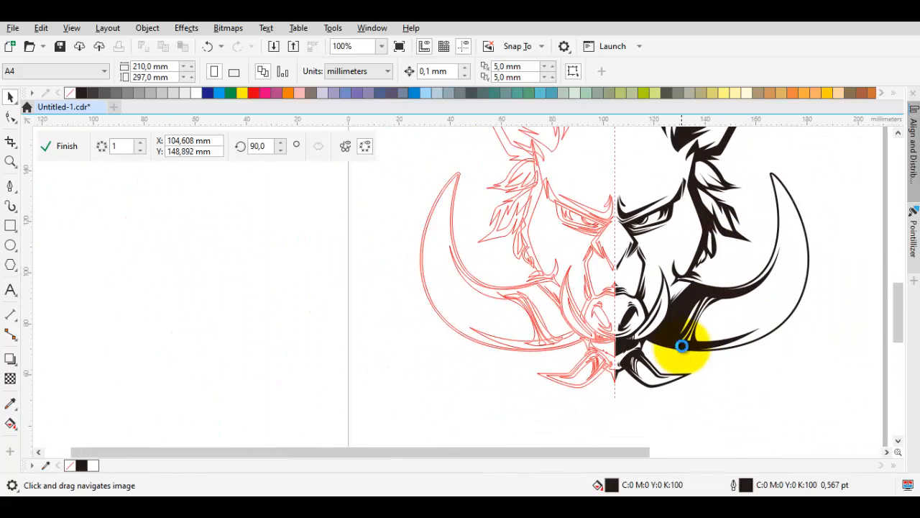
{"action": "scroll", "coordinate": [660, 367], "scroll_direction": "up", "scroll_amount": 3}
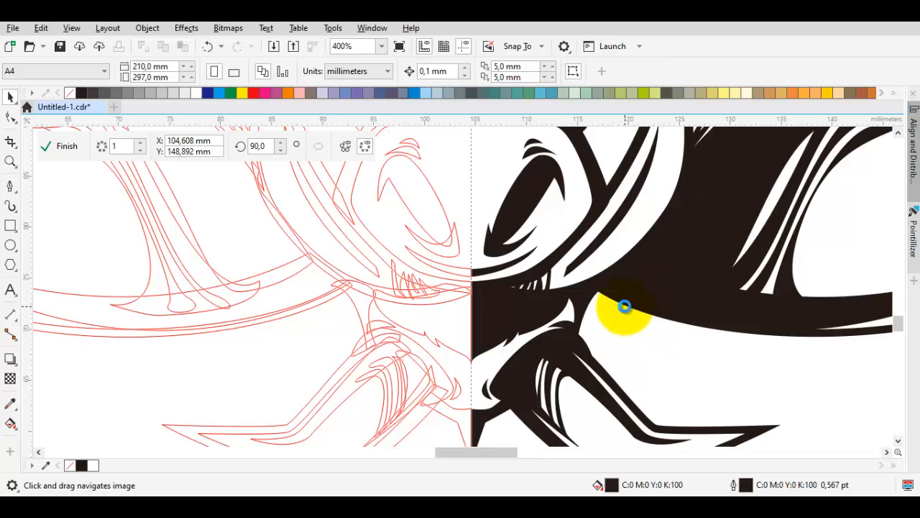
{"action": "scroll", "coordinate": [625, 305], "scroll_direction": "up", "scroll_amount": 2}
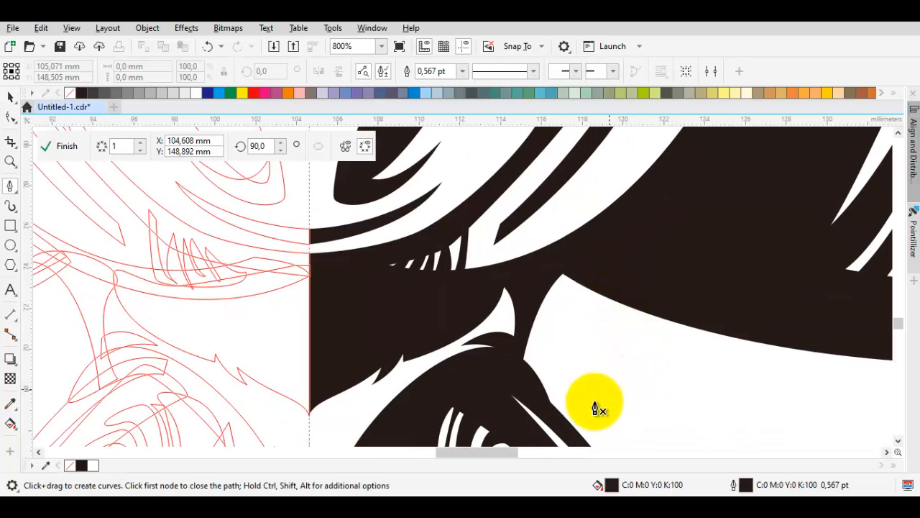
{"action": "left_click_drag", "start_coordinate": [674, 339], "coordinate": [611, 364]}
{"action": "key", "text": "Escape"}
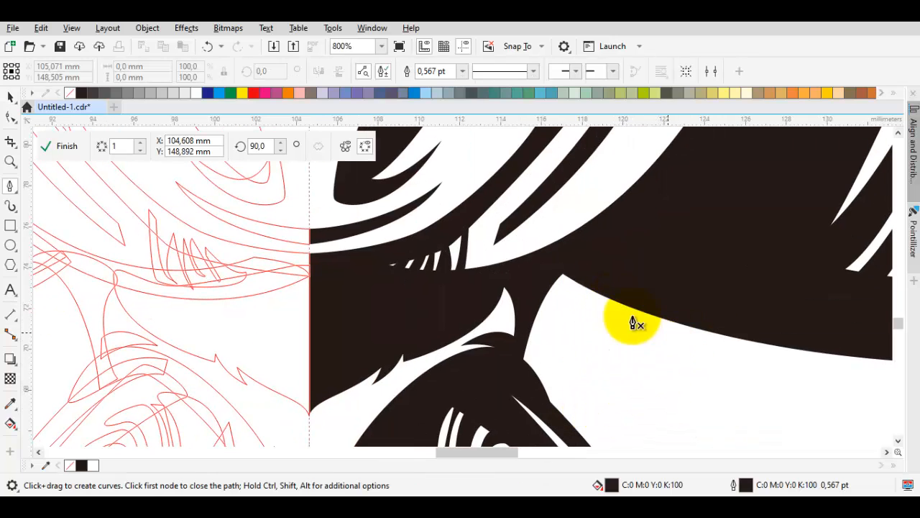
{"action": "left_click", "coordinate": [576, 264]}
{"action": "left_click_drag", "start_coordinate": [668, 350], "coordinate": [594, 346]}
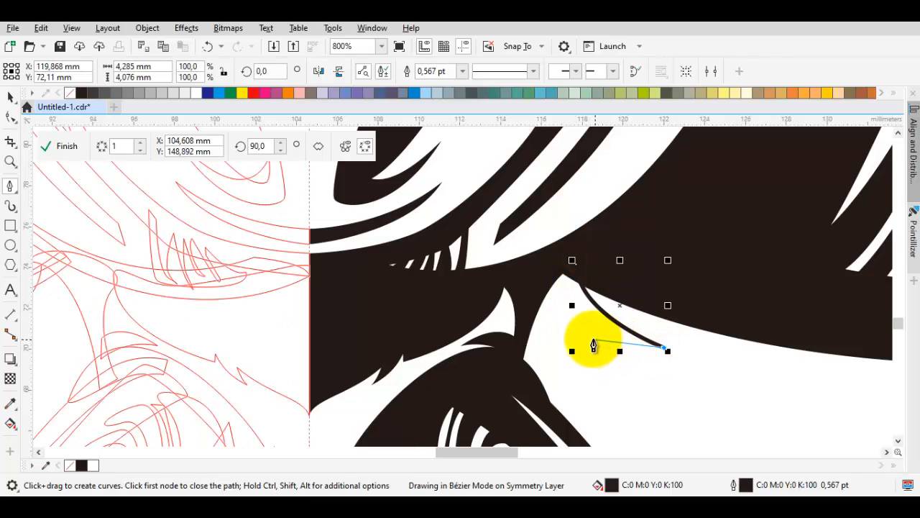
{"action": "scroll", "coordinate": [625, 350], "scroll_direction": "up", "scroll_amount": 1}
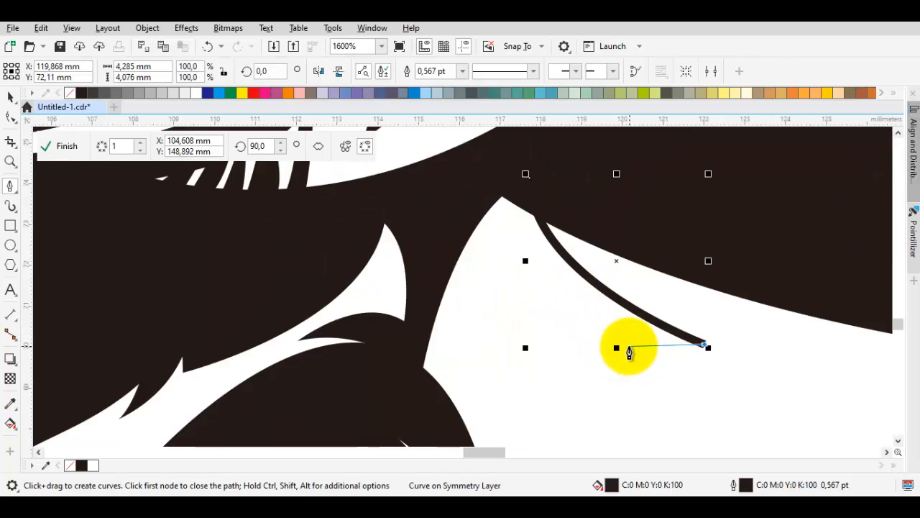
{"action": "left_click", "coordinate": [628, 346]}
{"action": "left_click", "coordinate": [564, 303]}
- Add two more outward-pointing fur spikes to the outline, stepping down toward the chin tuft
{"action": "left_click", "coordinate": [608, 366]}
{"action": "left_click", "coordinate": [657, 384]}
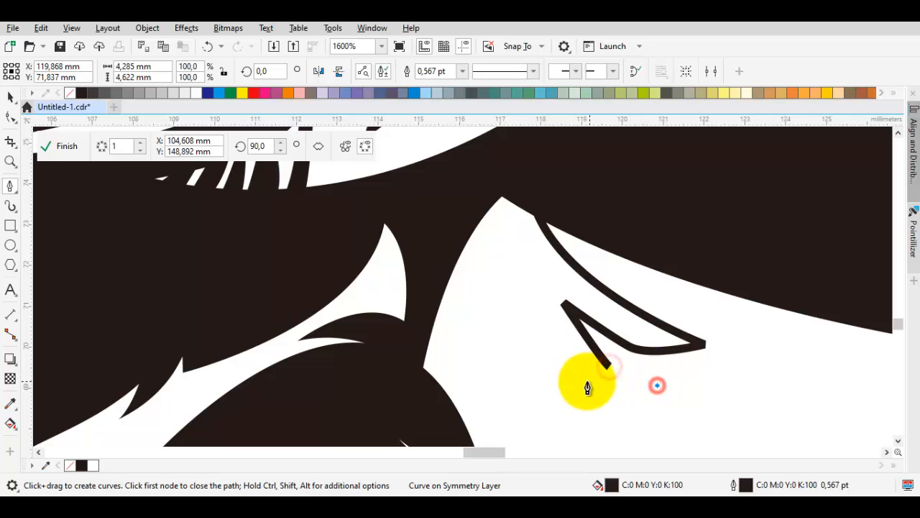
{"action": "left_click", "coordinate": [578, 382]}
{"action": "left_click", "coordinate": [524, 353]}
{"action": "left_click_drag", "start_coordinate": [584, 408], "coordinate": [544, 351]}
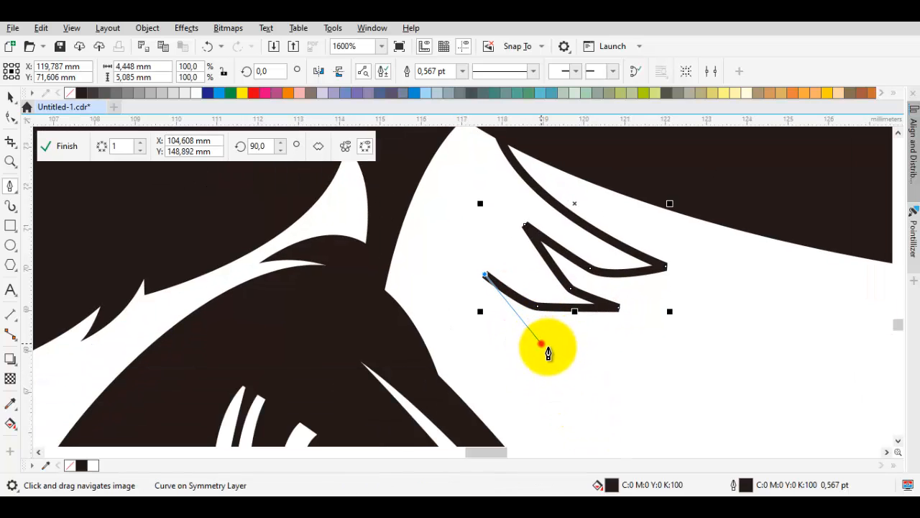
{"action": "left_click", "coordinate": [568, 358]}
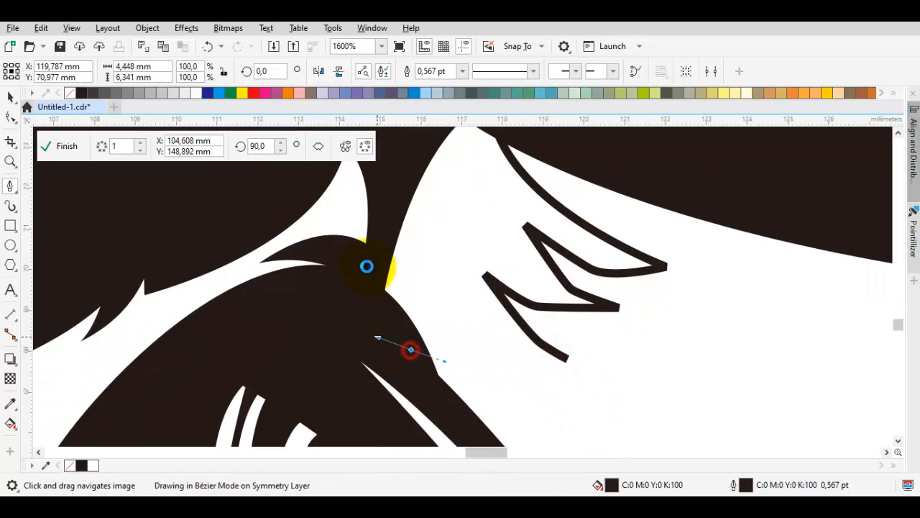
- Continue the fur outline through the black chin tuft and neck, and draw the lowest inner spike back upward
{"action": "left_click", "coordinate": [368, 267]}
{"action": "left_click_drag", "start_coordinate": [390, 232], "coordinate": [372, 275]}
{"action": "left_click", "coordinate": [461, 321]}
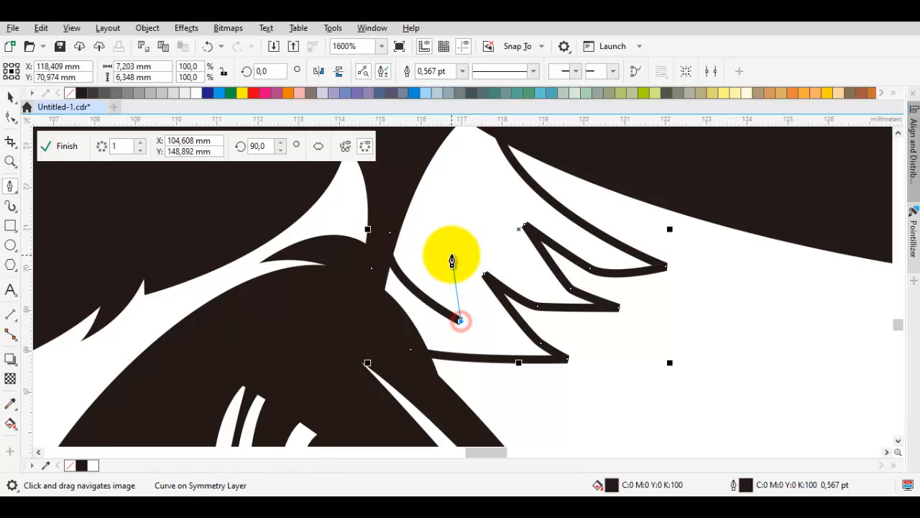
{"action": "left_click", "coordinate": [446, 244]}
{"action": "left_click", "coordinate": [533, 280]}
{"action": "scroll", "coordinate": [487, 266], "scroll_direction": "up", "scroll_amount": 3}
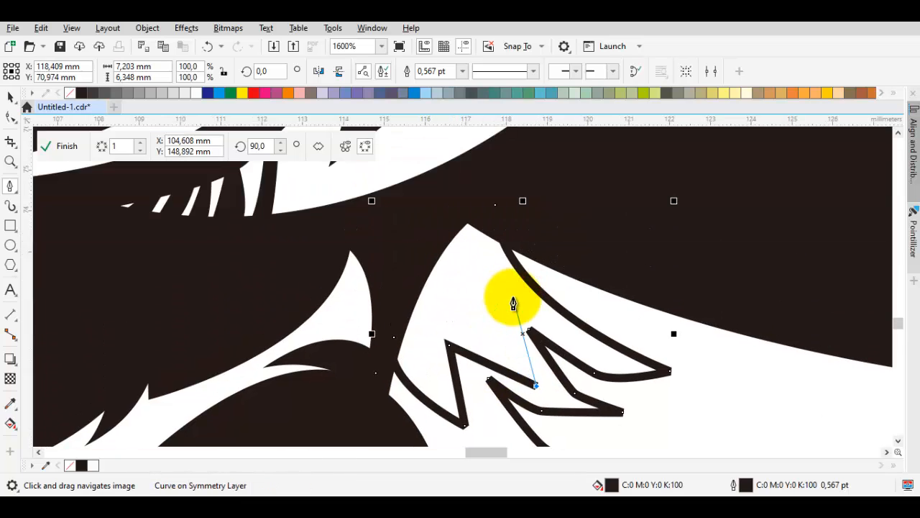
{"action": "left_click_drag", "start_coordinate": [498, 297], "coordinate": [455, 222]}
{"action": "key", "text": "ctrl+z"}
{"action": "key", "text": "ctrl+z"}
{"action": "key", "text": "ctrl+z"}
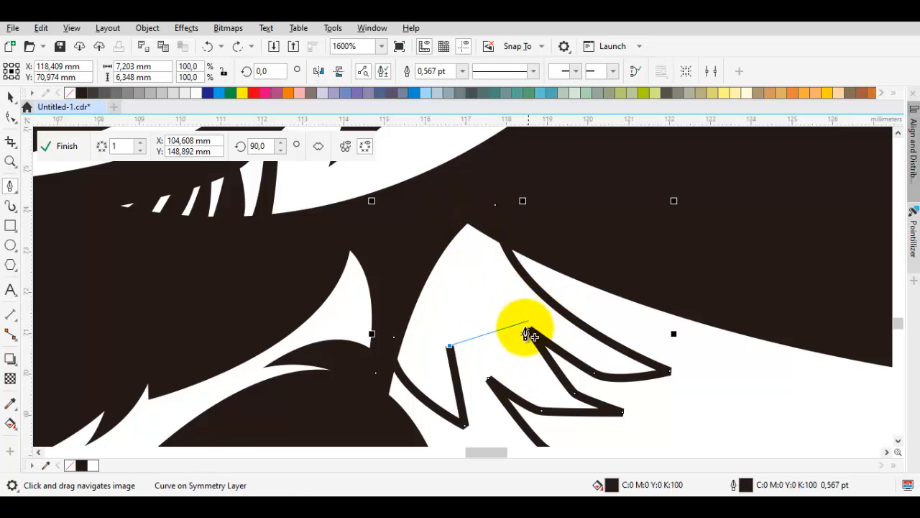
- Draw the inner zigzag of the fur outline, with long narrow spikes reaching up toward the gap between the neck and tusk base
{"action": "scroll", "coordinate": [525, 381], "scroll_direction": "up", "scroll_amount": 1}
{"action": "left_click", "coordinate": [525, 379]}
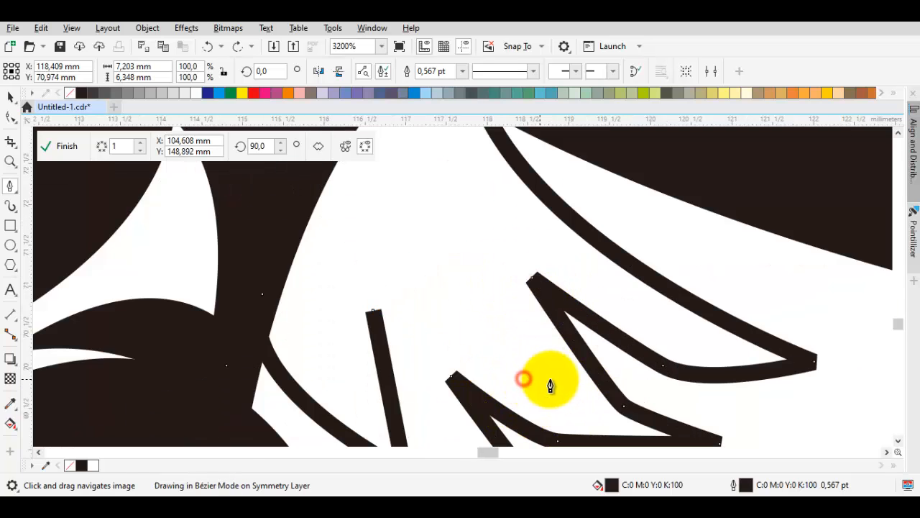
{"action": "left_click", "coordinate": [559, 378]}
{"action": "left_click_drag", "start_coordinate": [508, 268], "coordinate": [508, 343]}
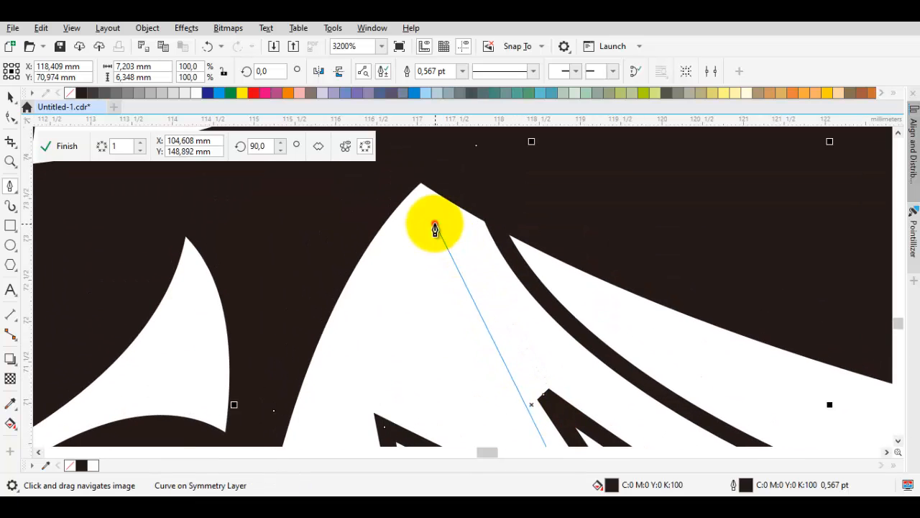
{"action": "left_click", "coordinate": [433, 220]}
{"action": "left_click", "coordinate": [491, 407]}
{"action": "left_click", "coordinate": [384, 298]}
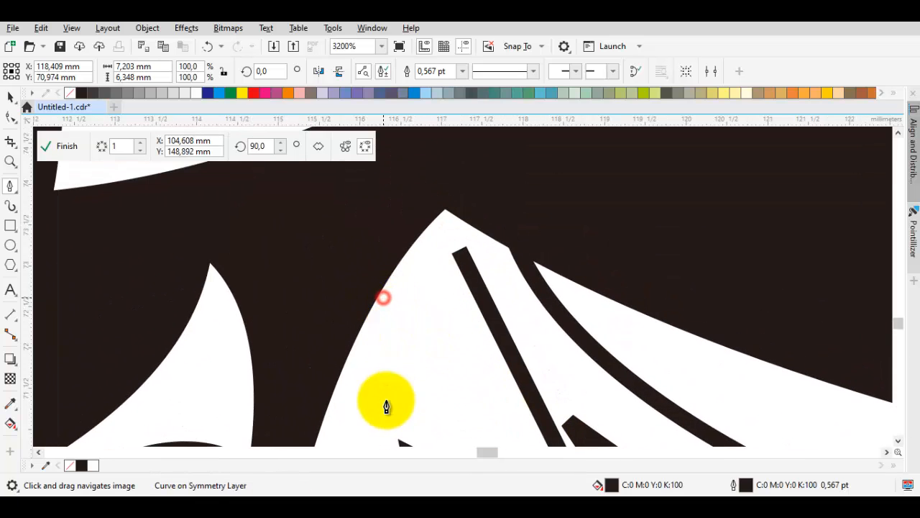
{"action": "left_click_drag", "start_coordinate": [379, 416], "coordinate": [384, 235]}
{"action": "left_click", "coordinate": [370, 267]}
{"action": "left_click", "coordinate": [384, 360]}
- Carry the fur outline into the black jaw, close the shape there, remove its outline colour, and clear the selection
{"action": "left_click_drag", "start_coordinate": [317, 227], "coordinate": [332, 326]}
{"action": "left_click", "coordinate": [331, 323]}
{"action": "scroll", "coordinate": [333, 291], "scroll_direction": "down", "scroll_amount": 1}
{"action": "left_click_drag", "start_coordinate": [344, 220], "coordinate": [328, 289]}
{"action": "left_click", "coordinate": [327, 285]}
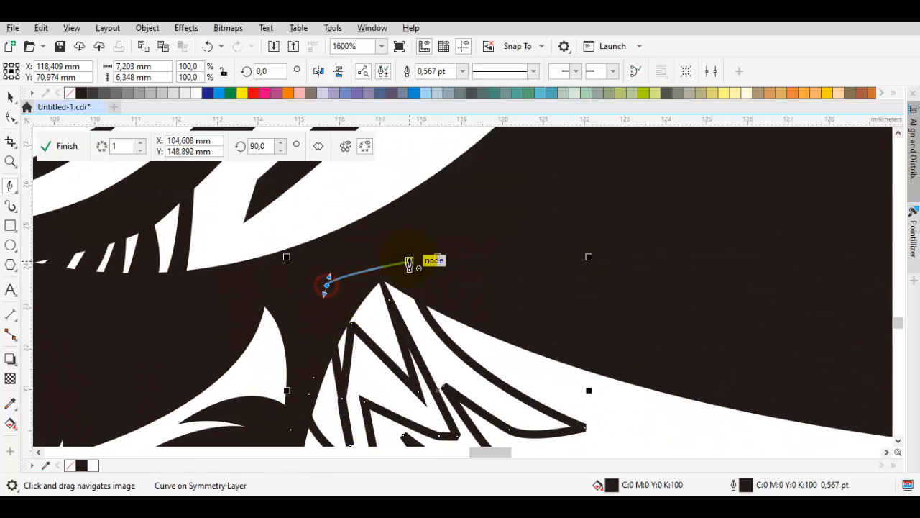
{"action": "left_click_drag", "start_coordinate": [410, 261], "coordinate": [348, 222]}
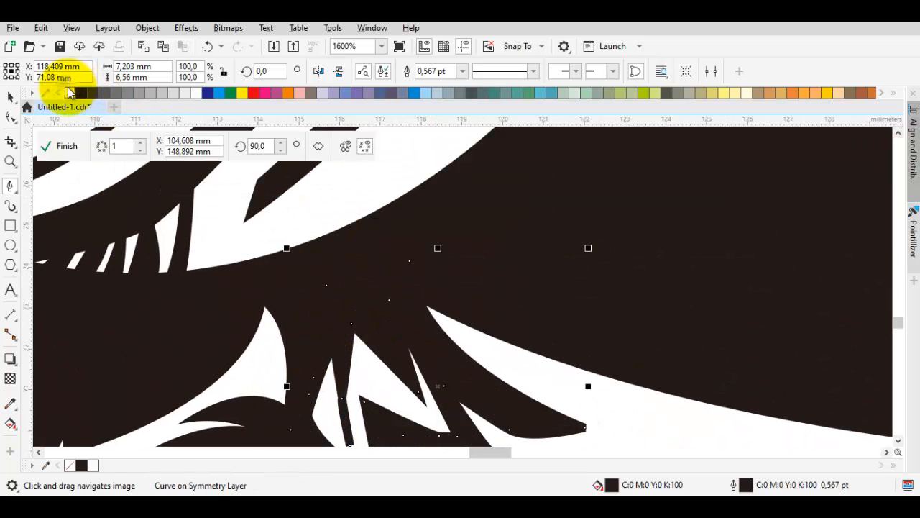
{"action": "right_click", "coordinate": [70, 93]}
{"action": "scroll", "coordinate": [437, 278], "scroll_direction": "down", "scroll_amount": 1}
{"action": "key", "text": "space"}
{"action": "left_click", "coordinate": [539, 360]}
- Draw a small curved fur spike pointing into the white gap below the tusk, weld it to the fur shape, and clear the selection
{"action": "scroll", "coordinate": [447, 310], "scroll_direction": "up", "scroll_amount": 2}
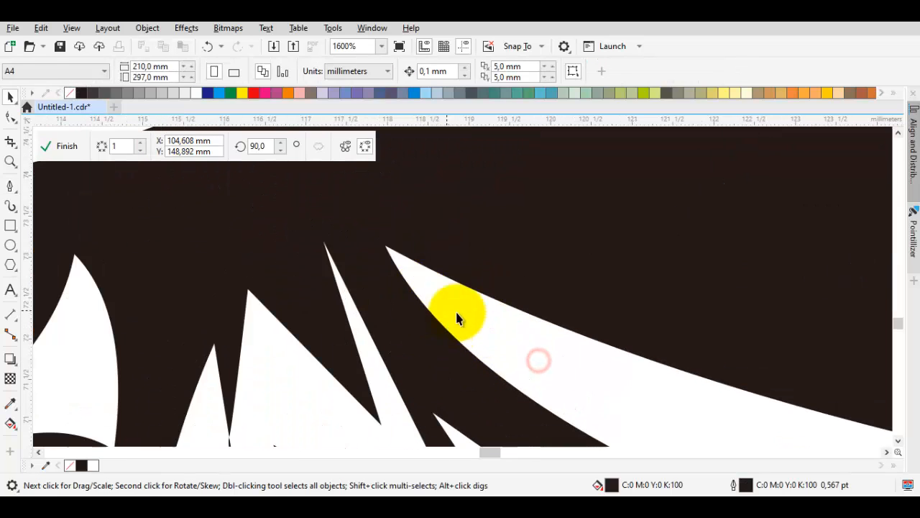
{"action": "key", "text": "space"}
{"action": "left_click_drag", "start_coordinate": [520, 343], "coordinate": [475, 357]}
{"action": "left_click_drag", "start_coordinate": [421, 208], "coordinate": [465, 325]}
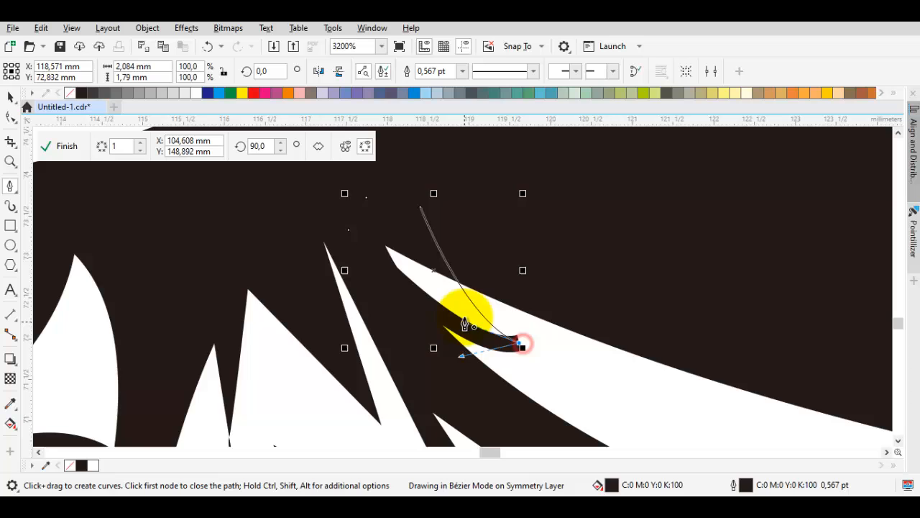
{"action": "key", "text": "space"}
{"action": "left_click", "coordinate": [468, 382], "text": "shift"}
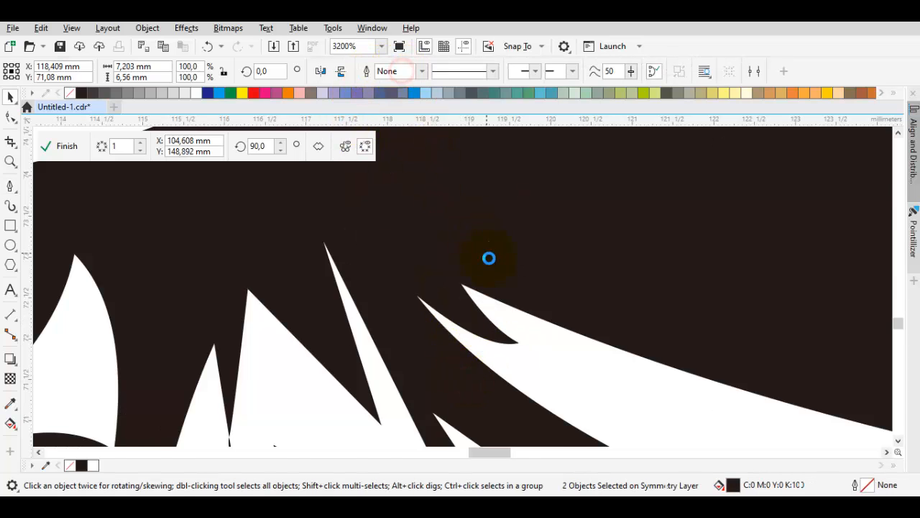
{"action": "scroll", "coordinate": [490, 260], "scroll_direction": "down", "scroll_amount": 2}
{"action": "left_click", "coordinate": [597, 353]}
- Reshape the inner fur spikes by moving the white notch's tip up and outward and deleting the surplus node at its base
{"action": "scroll", "coordinate": [399, 288], "scroll_direction": "up", "scroll_amount": 1}
{"action": "scroll", "coordinate": [400, 288], "scroll_direction": "up", "scroll_amount": 1}
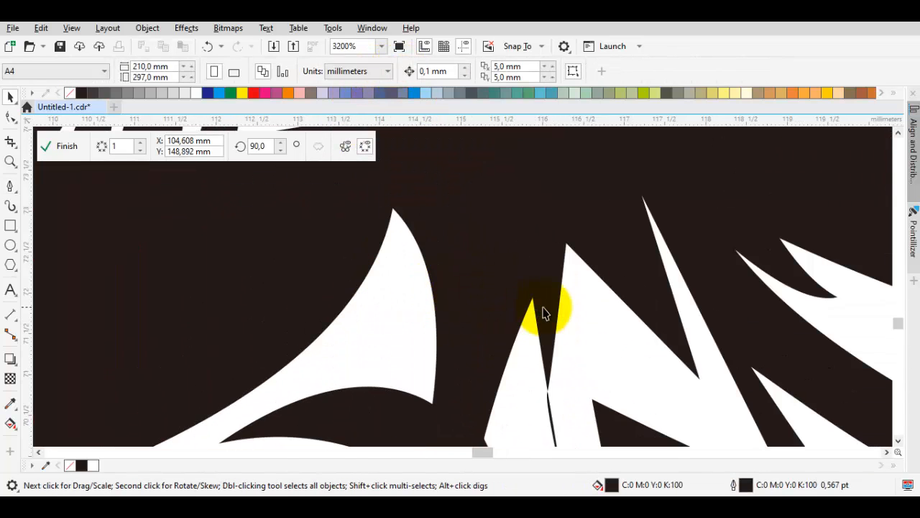
{"action": "double_click", "coordinate": [545, 309]}
{"action": "left_click_drag", "start_coordinate": [571, 300], "coordinate": [586, 281]}
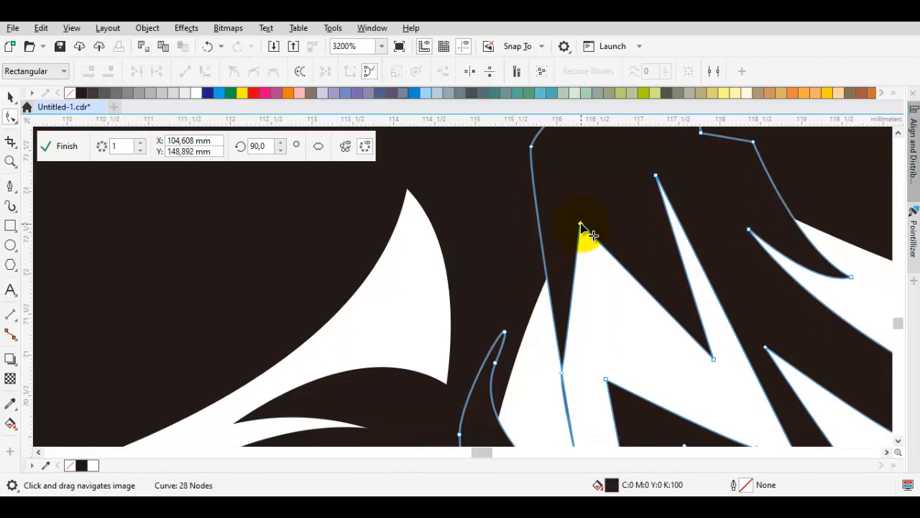
{"action": "left_click_drag", "start_coordinate": [581, 225], "coordinate": [602, 190]}
{"action": "left_click_drag", "start_coordinate": [567, 373], "coordinate": [586, 360]}
{"action": "double_click", "coordinate": [587, 358]}
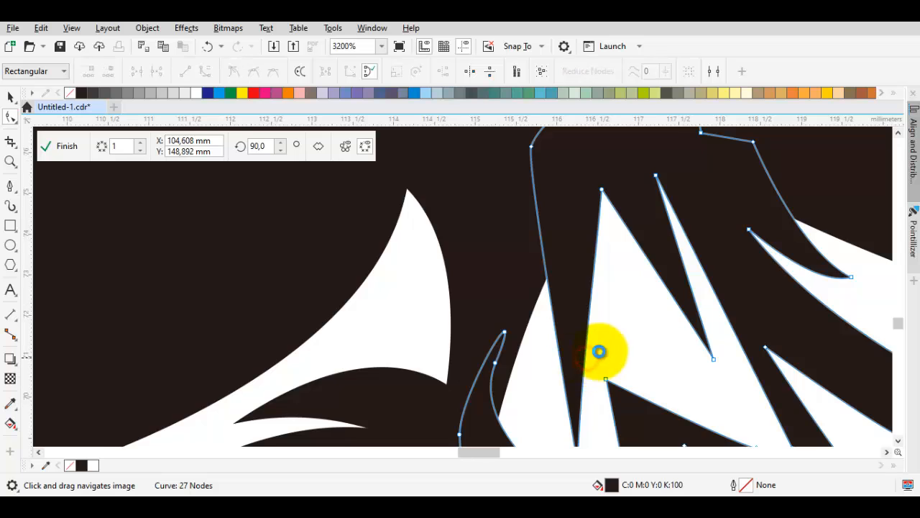
{"action": "scroll", "coordinate": [600, 351], "scroll_direction": "down", "scroll_amount": 1}
{"action": "key", "text": "space"}
{"action": "left_click", "coordinate": [612, 344]}
- Examine the whole boar head, checking the snout, tusks, jaw and new fur for balance
{"action": "scroll", "coordinate": [618, 353], "scroll_direction": "down", "scroll_amount": 2}
{"action": "left_click_drag", "start_coordinate": [665, 360], "coordinate": [530, 297]}
{"action": "left_click", "coordinate": [569, 310]}
{"action": "scroll", "coordinate": [581, 349], "scroll_direction": "down", "scroll_amount": 4}
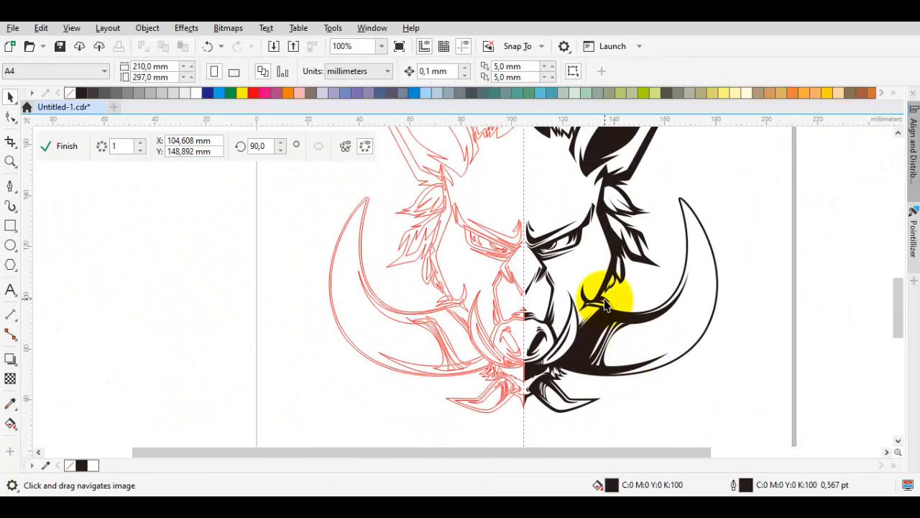
{"action": "scroll", "coordinate": [581, 317], "scroll_direction": "up", "scroll_amount": 1}
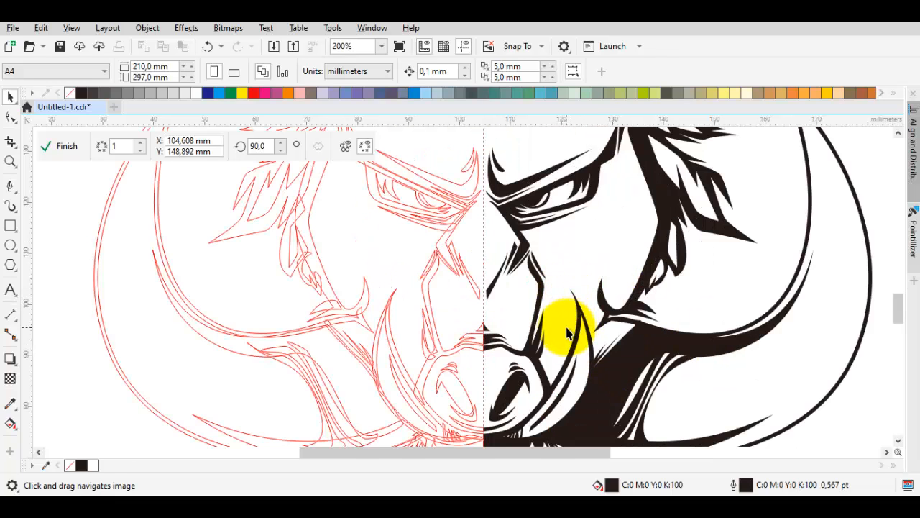
{"action": "scroll", "coordinate": [579, 327], "scroll_direction": "down", "scroll_amount": 1}
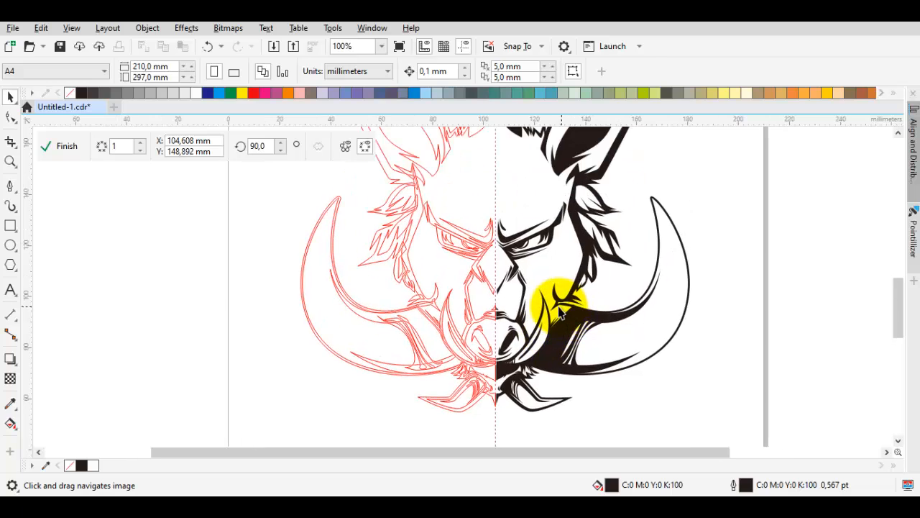
{"action": "scroll", "coordinate": [564, 309], "scroll_direction": "up", "scroll_amount": 1}
{"action": "scroll", "coordinate": [590, 302], "scroll_direction": "down", "scroll_amount": 1}
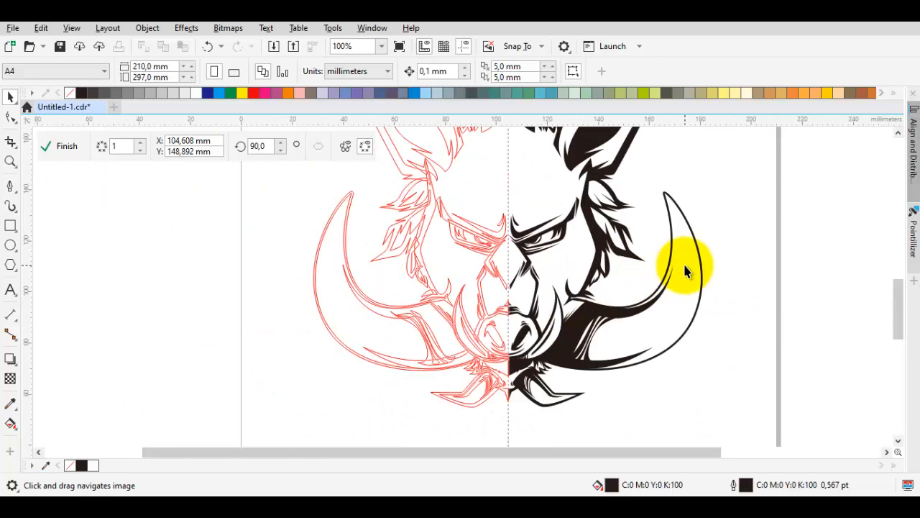
{"action": "scroll", "coordinate": [709, 251], "scroll_direction": "down", "scroll_amount": 1}
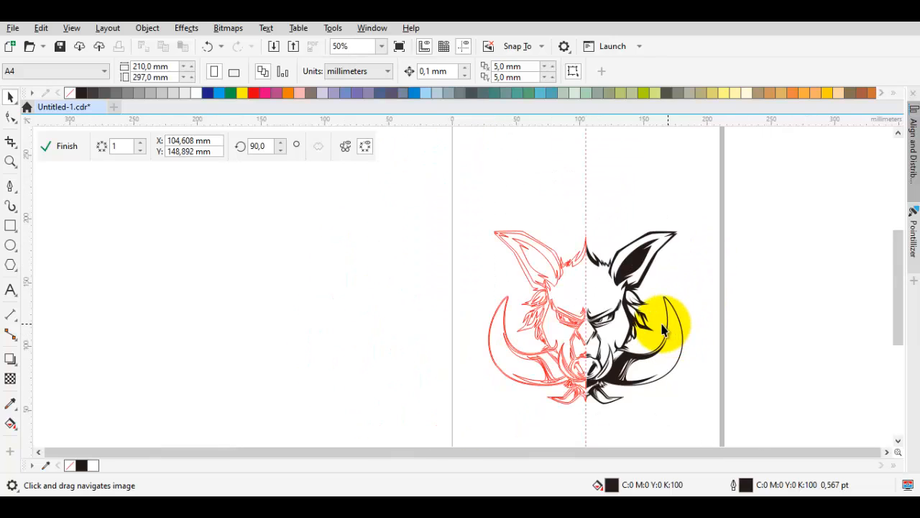
- Finish the symmetry editing so both halves of the boar head become solid artwork
{"action": "middle_click", "coordinate": [635, 328]}
{"action": "left_click", "coordinate": [635, 328]}
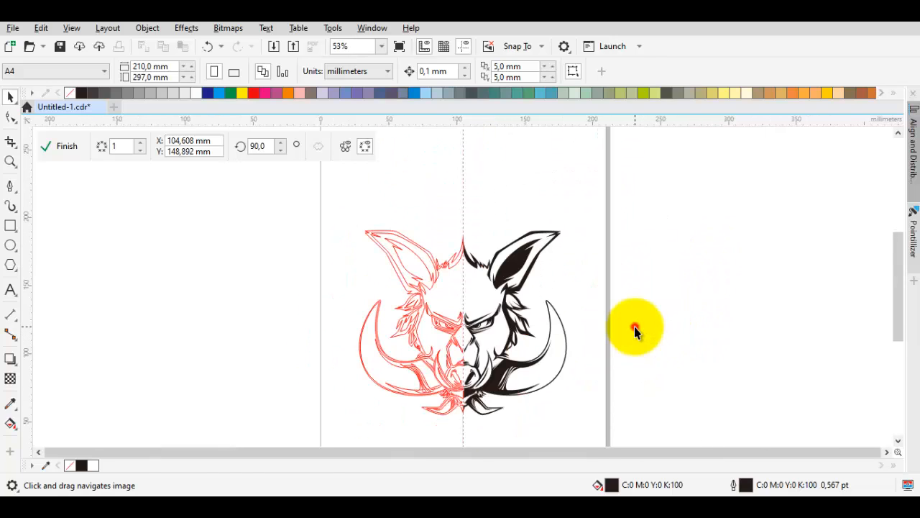
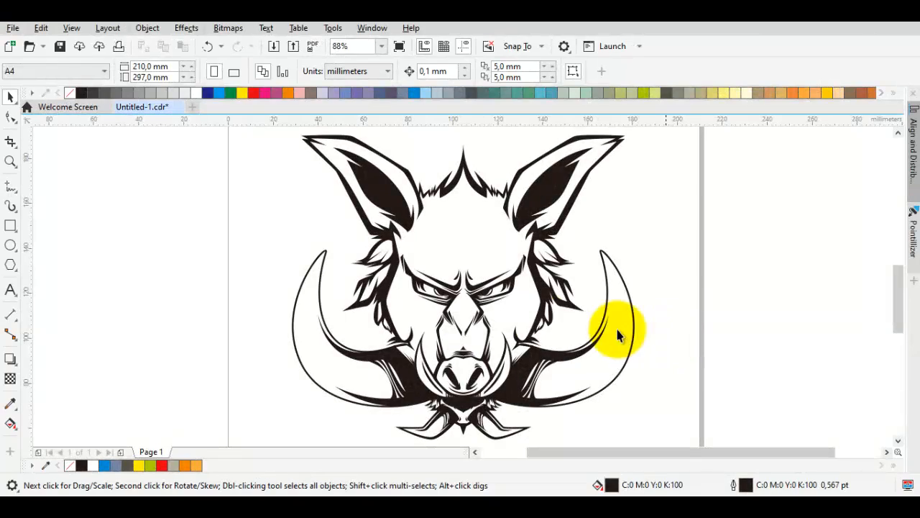
{"action": "left_click", "coordinate": [737, 323]}
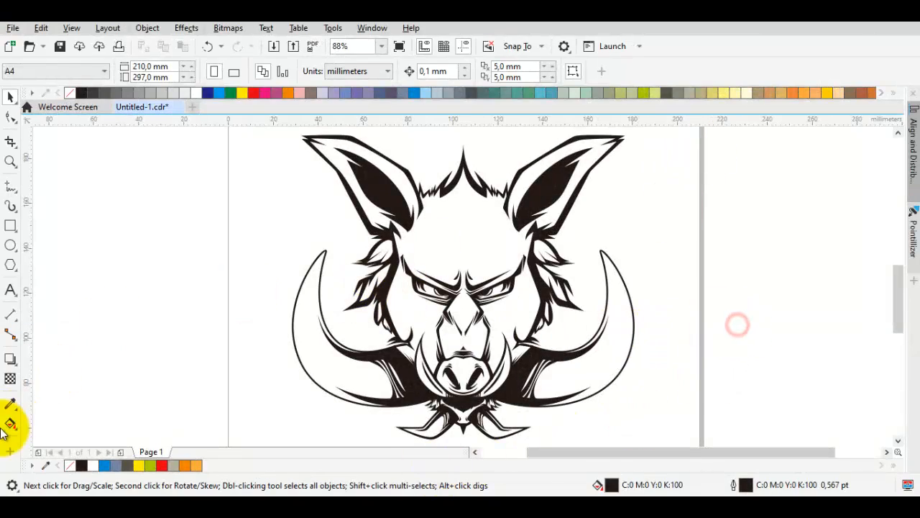
- Use Smart Fill to fill the enclosed face and ear region with blue-grey C:40 M:20 Y:0 K:40
{"action": "left_click", "coordinate": [3, 428]}
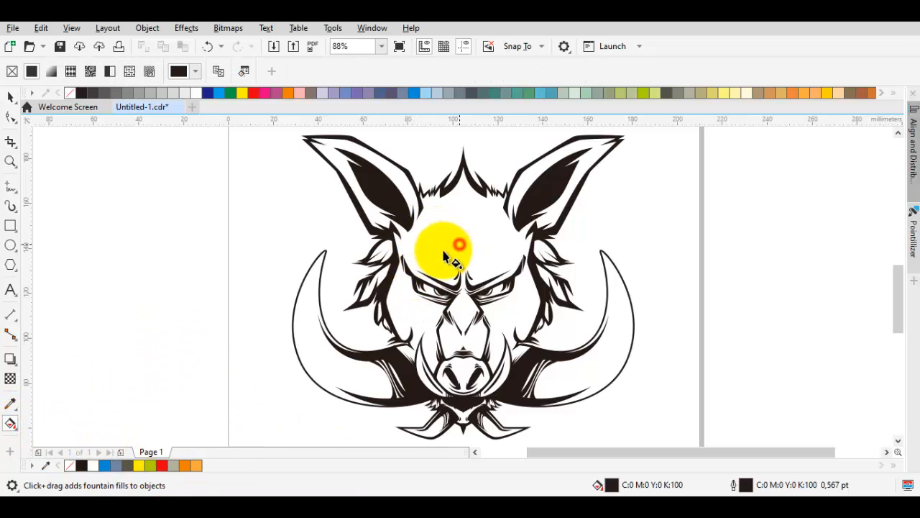
{"action": "left_click", "coordinate": [18, 430]}
{"action": "left_click", "coordinate": [63, 441]}
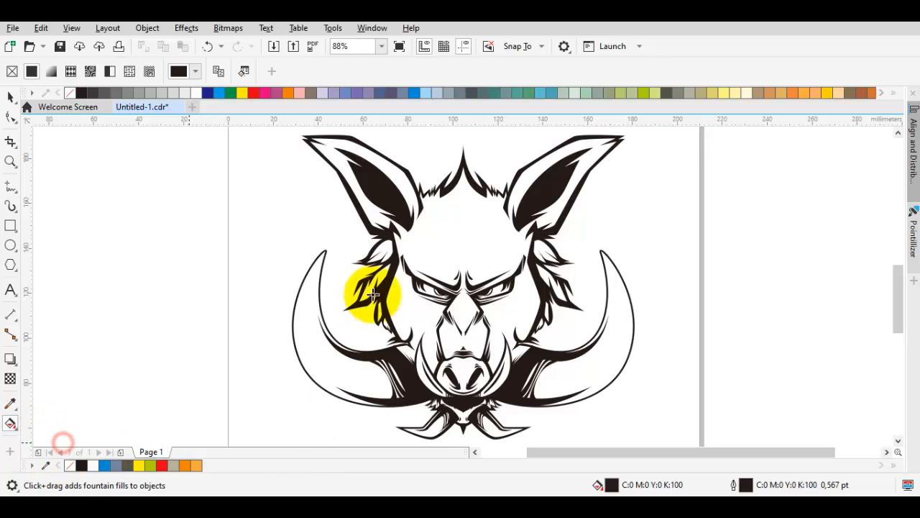
{"action": "left_click", "coordinate": [443, 222]}
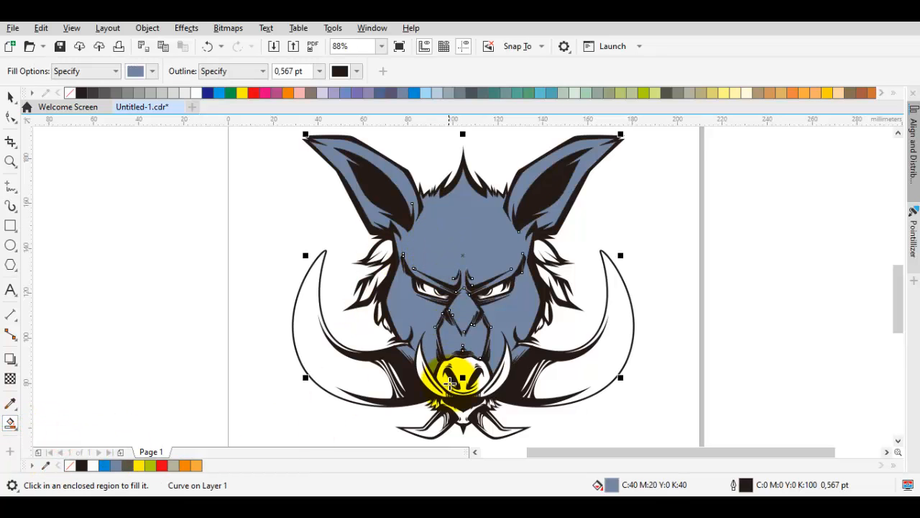
- Smart-fill the small enclosed chin region between the lower tufts with the same blue-grey
{"action": "scroll", "coordinate": [449, 384], "scroll_direction": "up", "scroll_amount": 2}
{"action": "left_click_drag", "start_coordinate": [529, 376], "coordinate": [425, 299]}
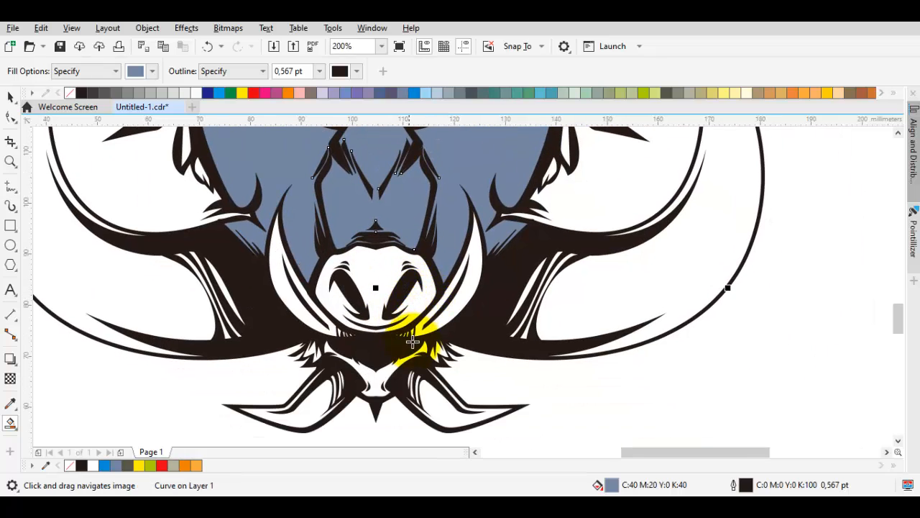
{"action": "scroll", "coordinate": [371, 376], "scroll_direction": "up", "scroll_amount": 1}
{"action": "left_click", "coordinate": [372, 374]}
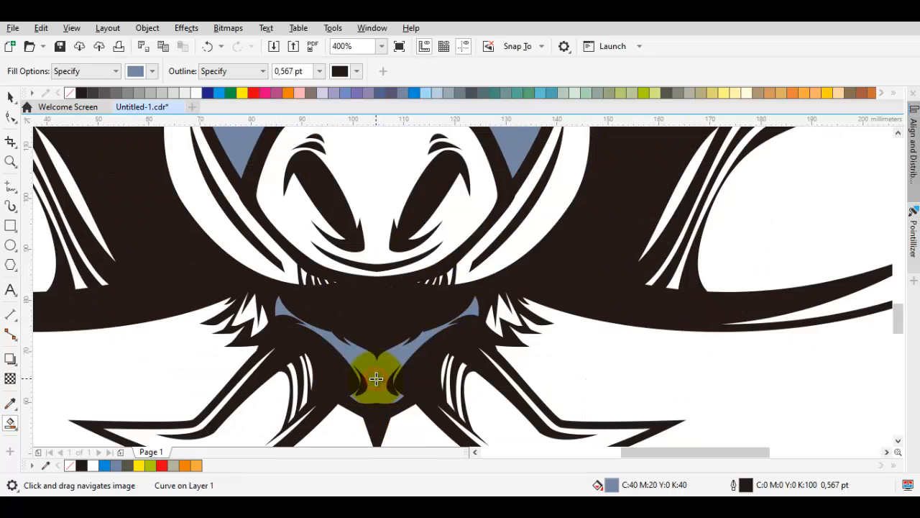
{"action": "scroll", "coordinate": [374, 374], "scroll_direction": "down", "scroll_amount": 2}
- Select the face and chin fills together and give them a yellow outline 1.0 pt wide
{"action": "key", "text": "space"}
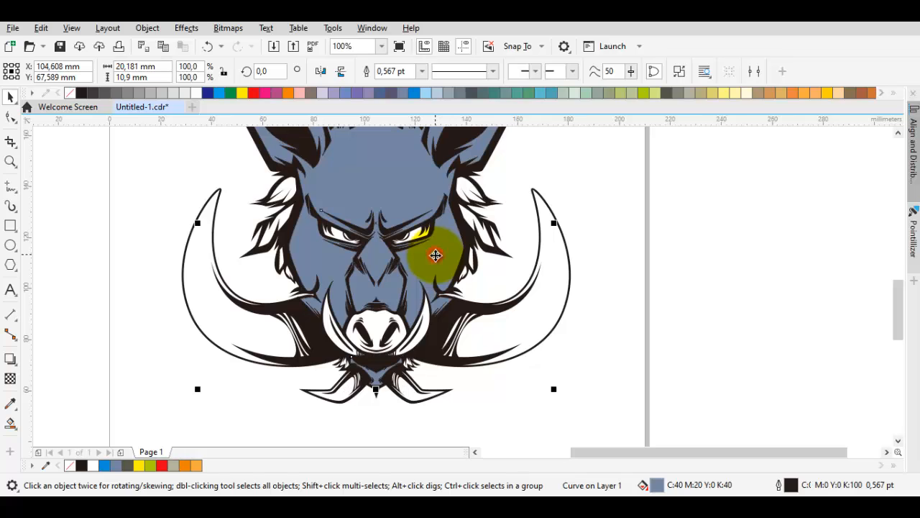
{"action": "left_click", "coordinate": [435, 255], "text": "shift"}
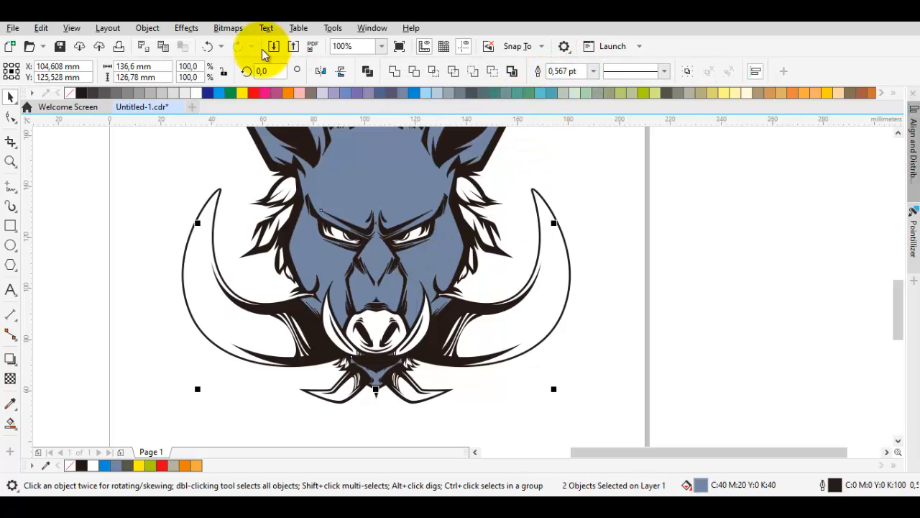
{"action": "right_click", "coordinate": [243, 91]}
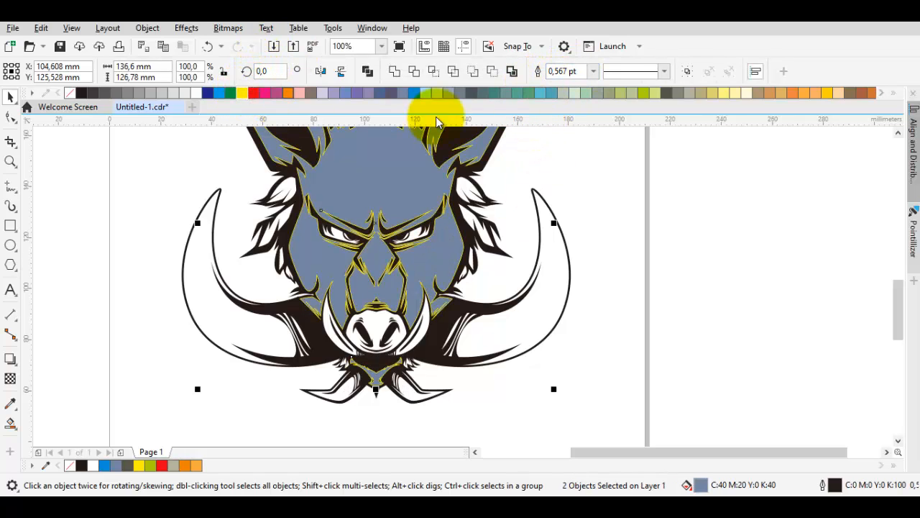
{"action": "scroll", "coordinate": [434, 197], "scroll_direction": "up", "scroll_amount": 3}
{"action": "left_click_drag", "start_coordinate": [434, 197], "coordinate": [422, 321]}
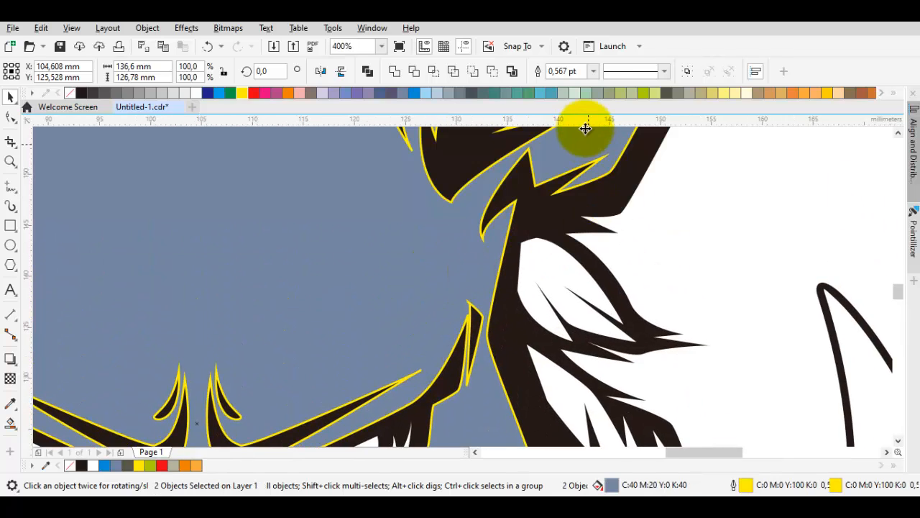
{"action": "left_click", "coordinate": [591, 76]}
{"action": "left_click", "coordinate": [591, 74]}
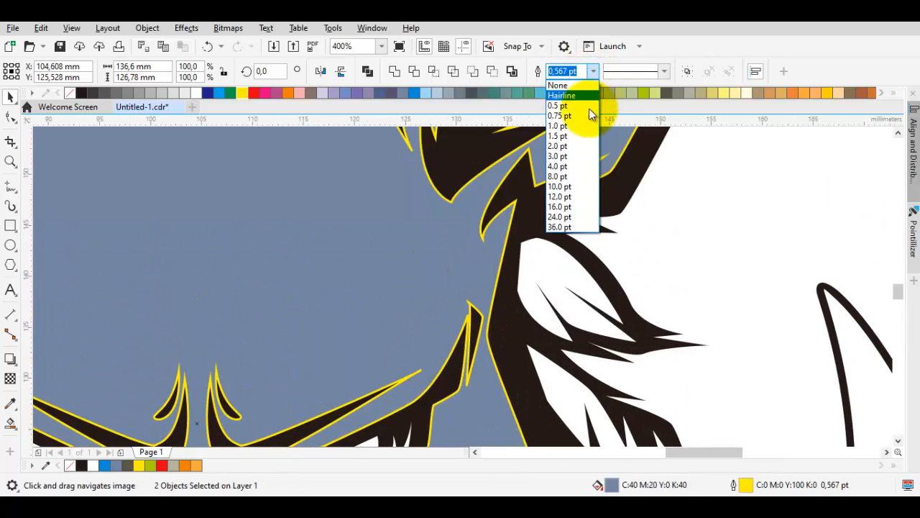
{"action": "left_click", "coordinate": [578, 126]}
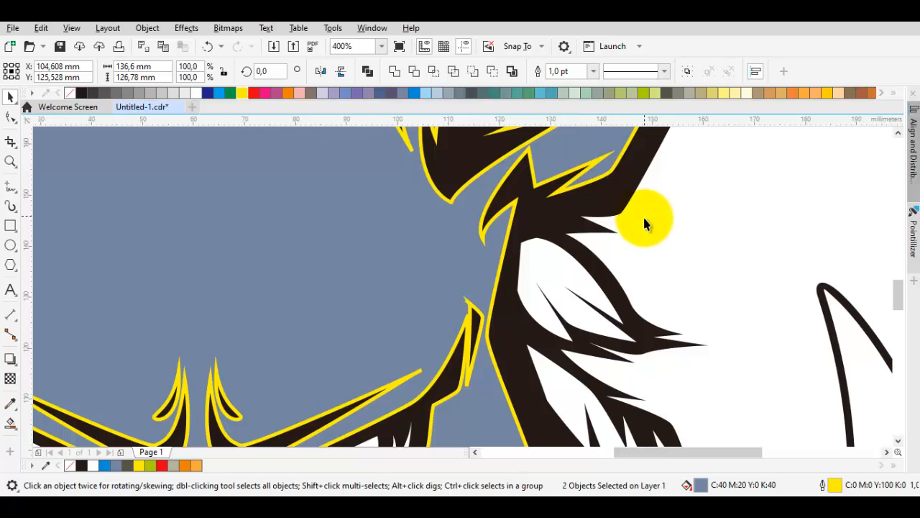
- Convert the yellow outlines of both fills to objects and weld them into one shape
{"action": "scroll", "coordinate": [643, 215], "scroll_direction": "down", "scroll_amount": 2}
{"action": "scroll", "coordinate": [579, 280], "scroll_direction": "up", "scroll_amount": 2}
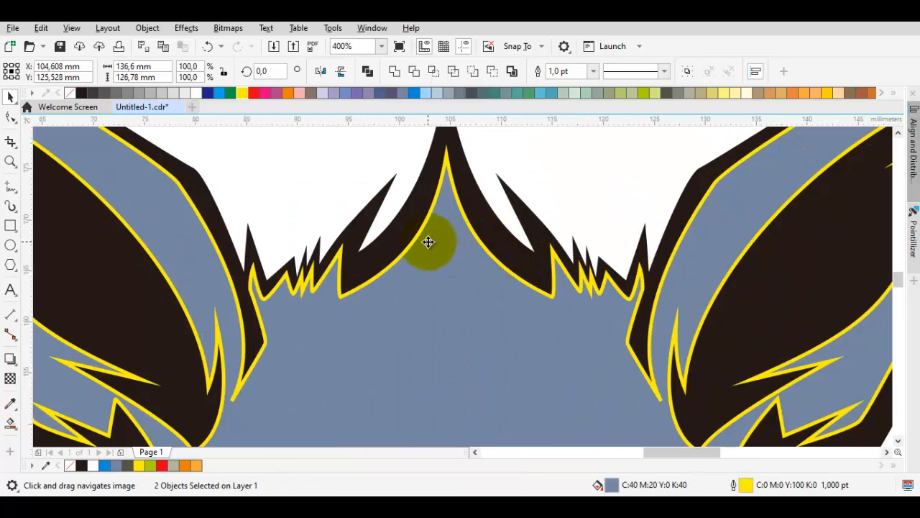
{"action": "scroll", "coordinate": [424, 240], "scroll_direction": "up", "scroll_amount": 2}
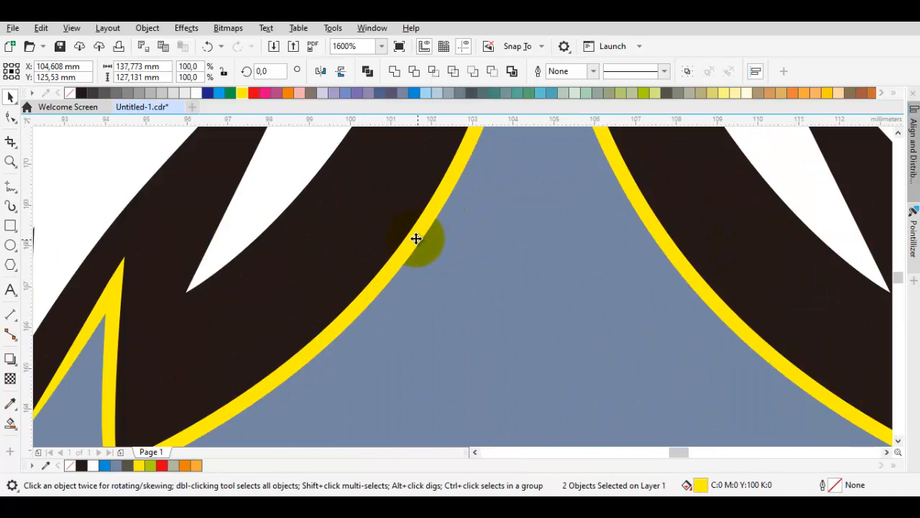
{"action": "left_click", "coordinate": [394, 72]}
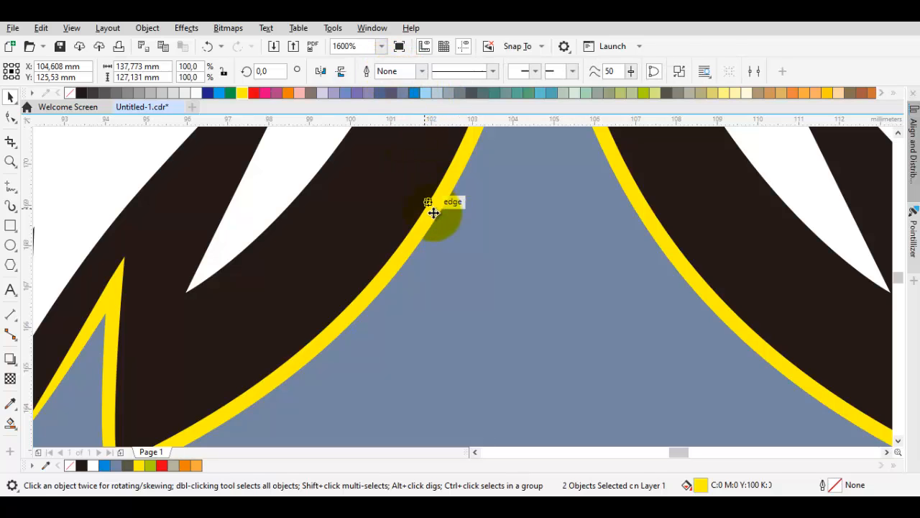
- Select the yellow outline shape together with the blue-grey face fill and weld them into one object
{"action": "double_click", "coordinate": [435, 214]}
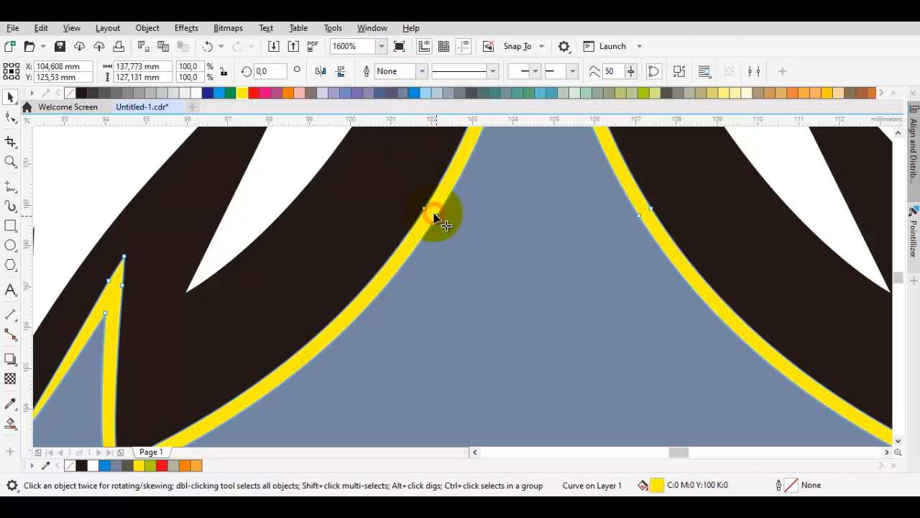
{"action": "left_click", "coordinate": [466, 231], "text": "shift"}
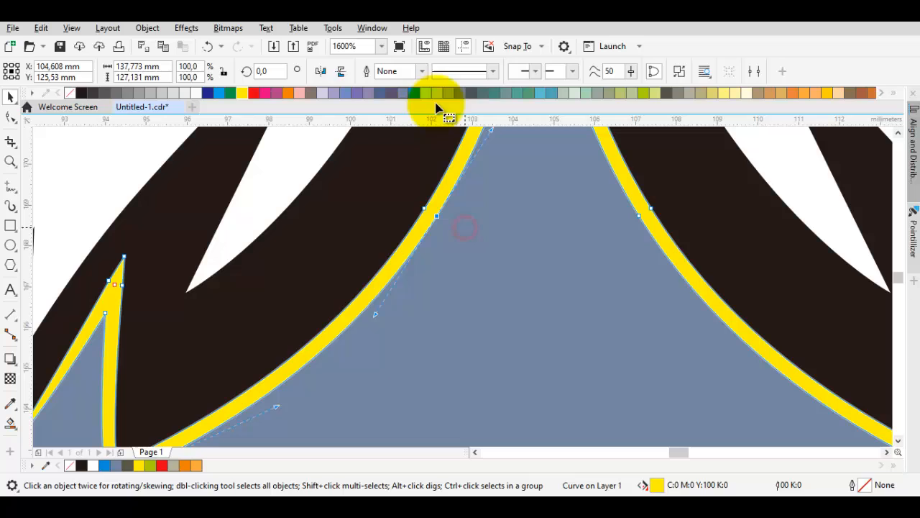
{"action": "left_click", "coordinate": [396, 72]}
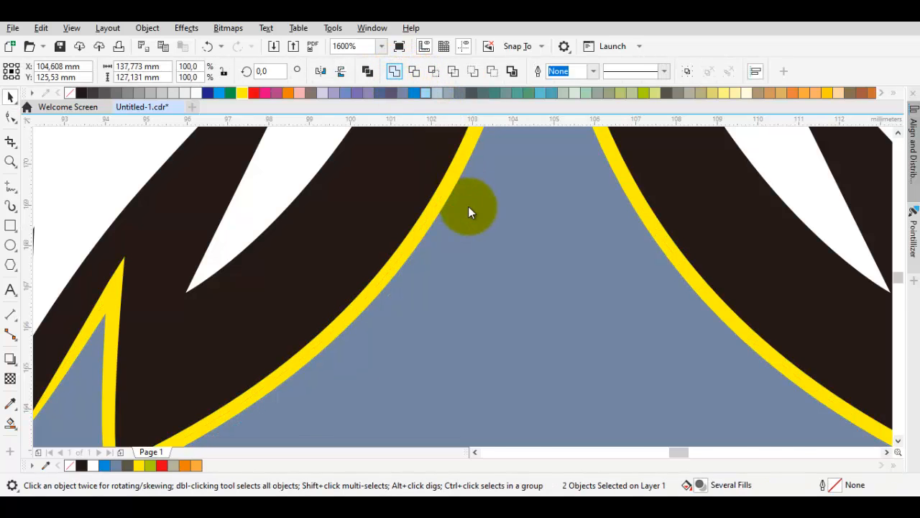
- Examine the welded fill's nodes on the face and around the chin
{"action": "scroll", "coordinate": [471, 208], "scroll_direction": "down", "scroll_amount": 5}
{"action": "left_click", "coordinate": [480, 241]}
{"action": "double_click", "coordinate": [480, 239]}
{"action": "scroll", "coordinate": [480, 252], "scroll_direction": "down", "scroll_amount": 1}
{"action": "left_click_drag", "start_coordinate": [480, 424], "coordinate": [538, 234]}
{"action": "scroll", "coordinate": [536, 284], "scroll_direction": "up", "scroll_amount": 2}
{"action": "scroll", "coordinate": [524, 317], "scroll_direction": "up", "scroll_amount": 1}
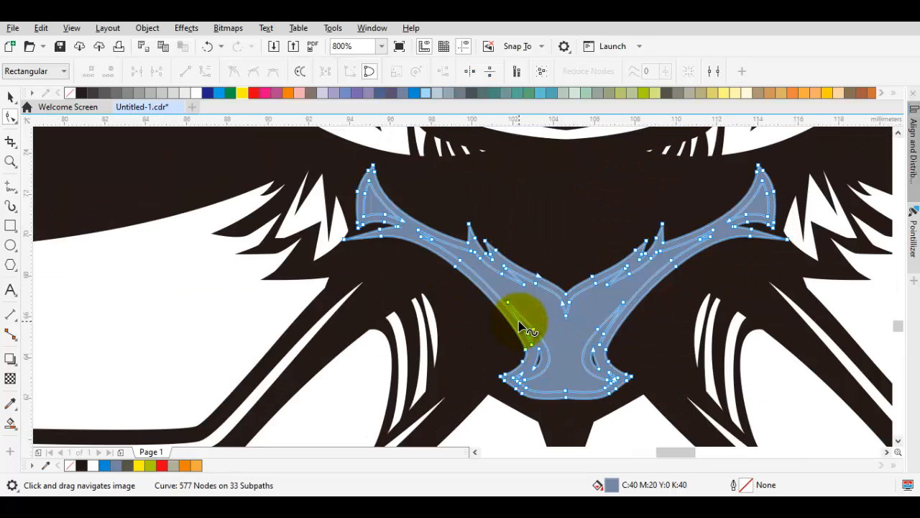
{"action": "scroll", "coordinate": [536, 320], "scroll_direction": "up", "scroll_amount": 1}
- Select the blue-grey face fill together with its outline shape again and weld them into one object
{"action": "key", "text": "space"}
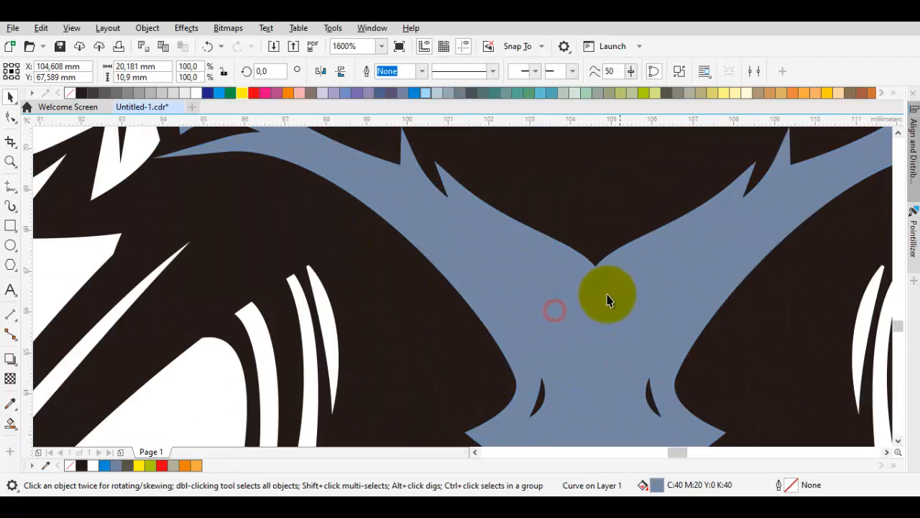
{"action": "double_click", "coordinate": [546, 318]}
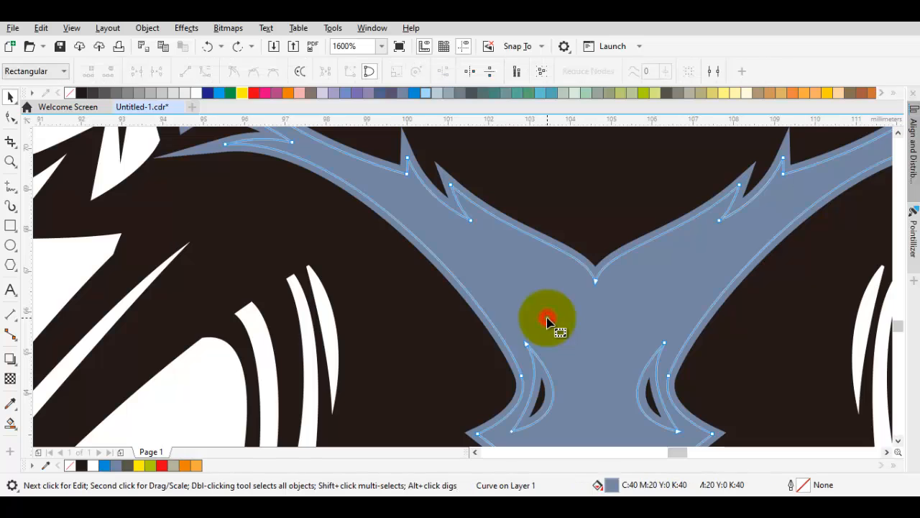
{"action": "left_click", "coordinate": [498, 339]}
{"action": "left_click", "coordinate": [448, 194], "text": "shift"}
{"action": "key", "text": "space"}
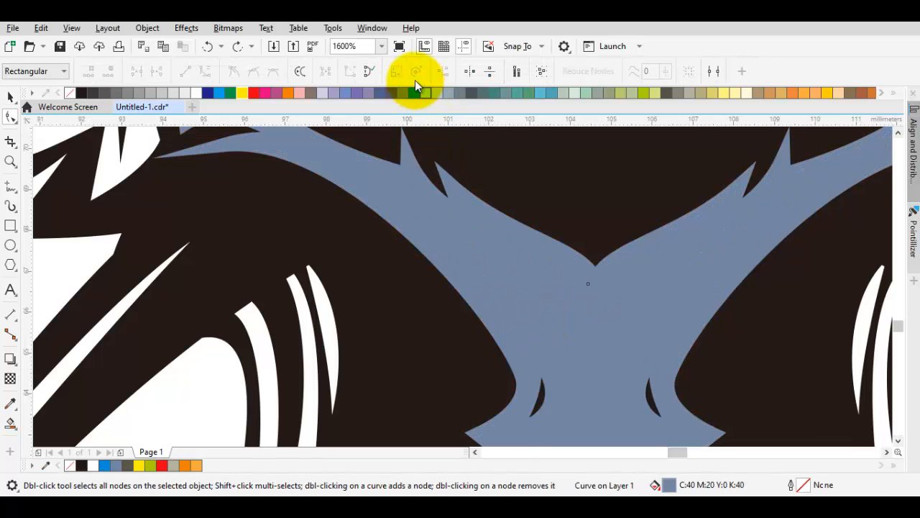
{"action": "left_click", "coordinate": [396, 71]}
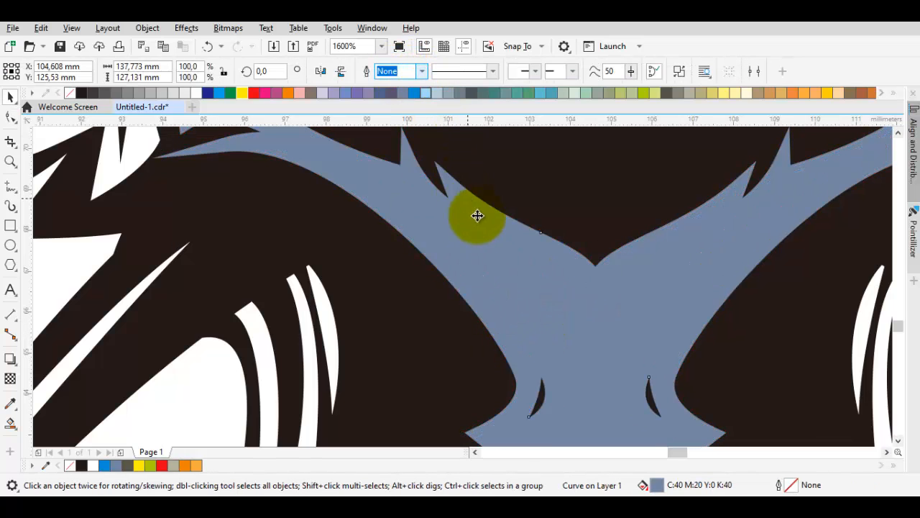
- Recolour the welded face and chin fill to light blue, C60 M0 Y20 K0
{"action": "scroll", "coordinate": [507, 259], "scroll_direction": "down", "scroll_amount": 2}
{"action": "double_click", "coordinate": [515, 265]}
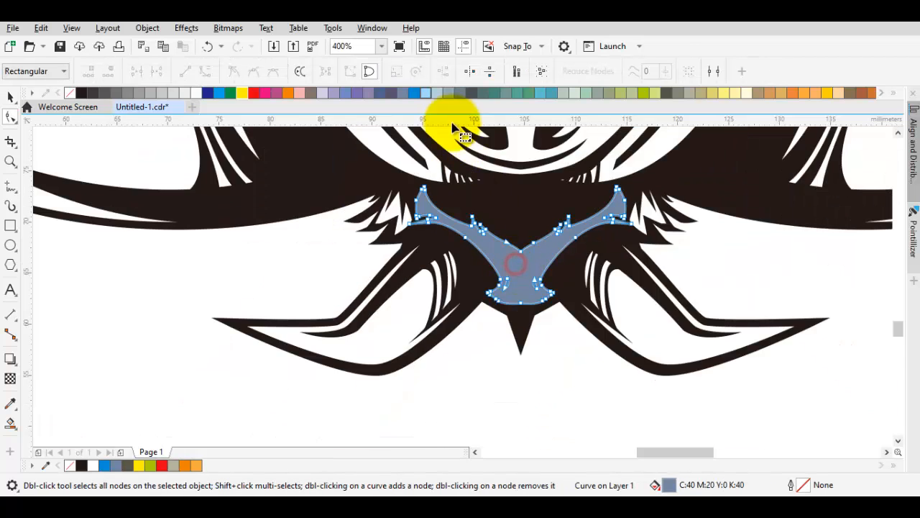
{"action": "scroll", "coordinate": [477, 252], "scroll_direction": "down", "scroll_amount": 2}
{"action": "scroll", "coordinate": [476, 255], "scroll_direction": "up", "scroll_amount": 4}
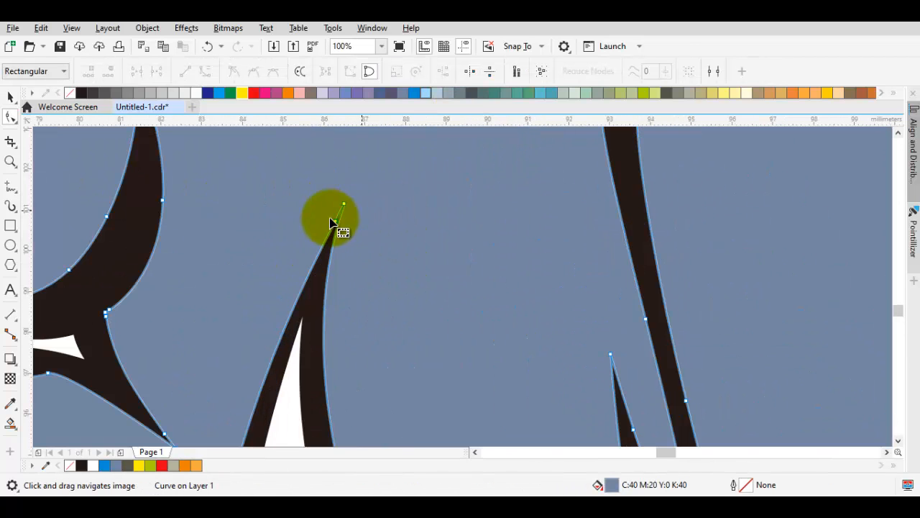
{"action": "left_click", "coordinate": [541, 94]}
- Send the welded face fill to the back of the layer, beneath the black linework
{"action": "key", "text": "space"}
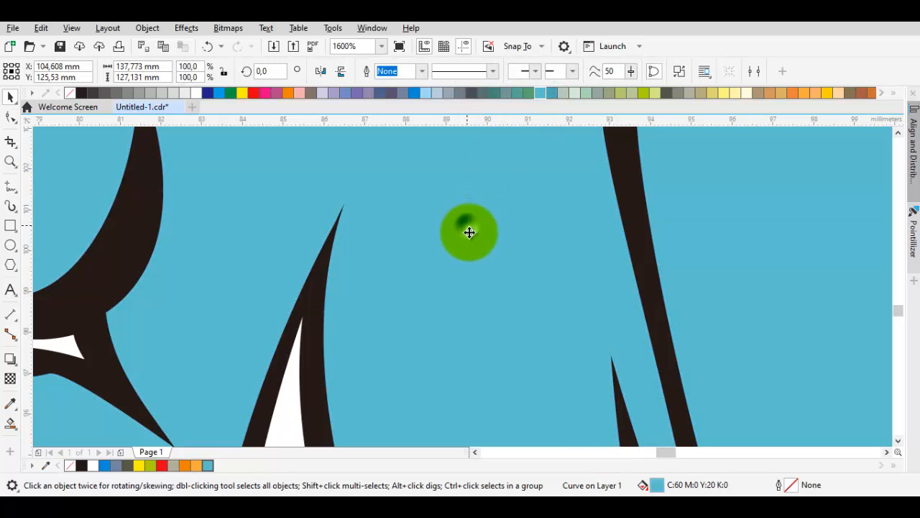
{"action": "right_click", "coordinate": [469, 233]}
{"action": "mouse_move", "coordinate": [552, 211]}
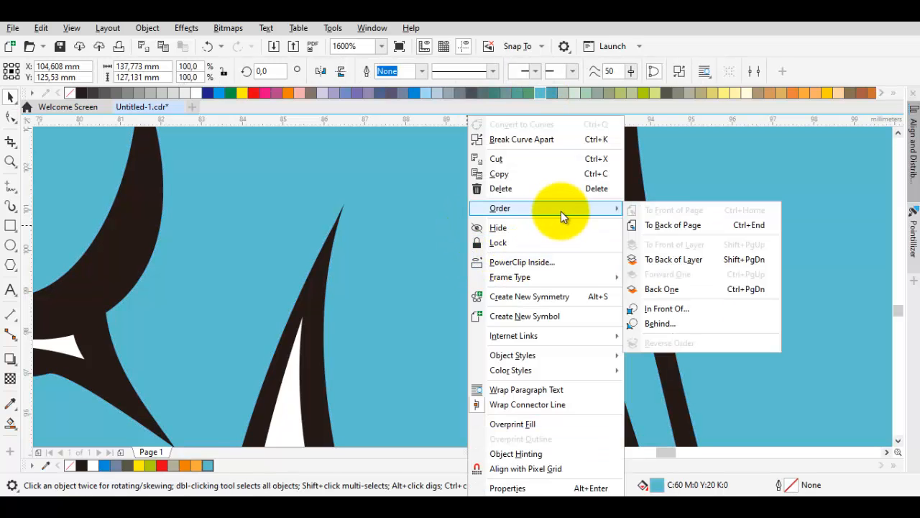
{"action": "left_click", "coordinate": [671, 265]}
- Examine how far the fill's nodes extend beneath the linework around the forehead, ears and eyes
{"action": "key", "text": "F10"}
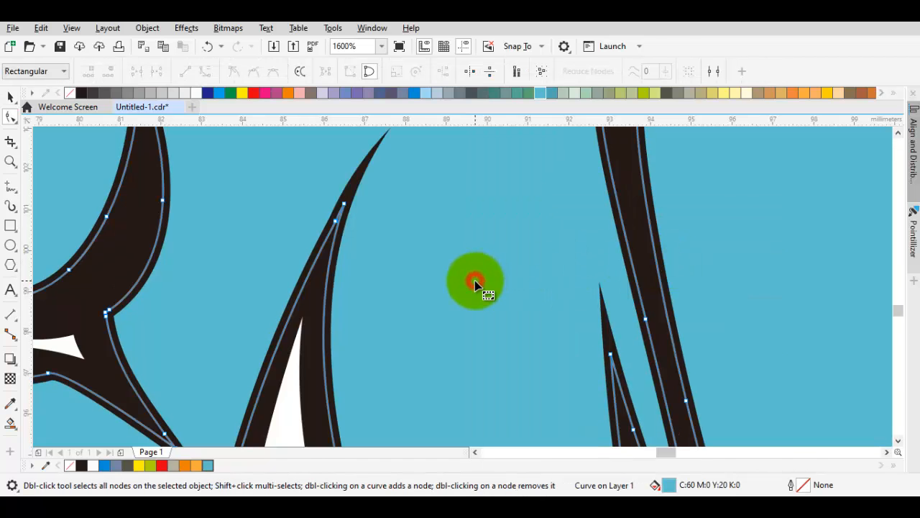
{"action": "scroll", "coordinate": [476, 281], "scroll_direction": "down", "scroll_amount": 2}
{"action": "scroll", "coordinate": [479, 281], "scroll_direction": "down", "scroll_amount": 1}
{"action": "left_click_drag", "start_coordinate": [495, 194], "coordinate": [433, 353]}
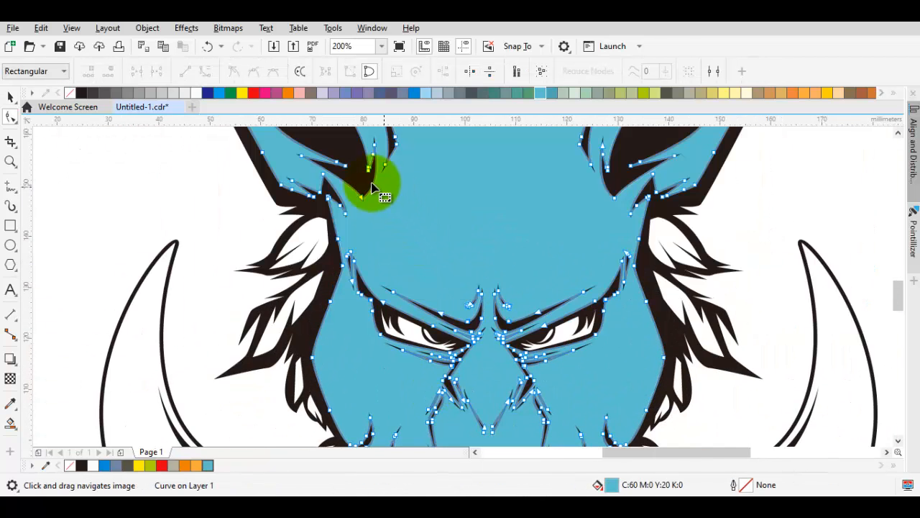
{"action": "scroll", "coordinate": [322, 195], "scroll_direction": "up", "scroll_amount": 1}
{"action": "scroll", "coordinate": [327, 203], "scroll_direction": "up", "scroll_amount": 2}
{"action": "scroll", "coordinate": [363, 237], "scroll_direction": "up", "scroll_amount": 2}
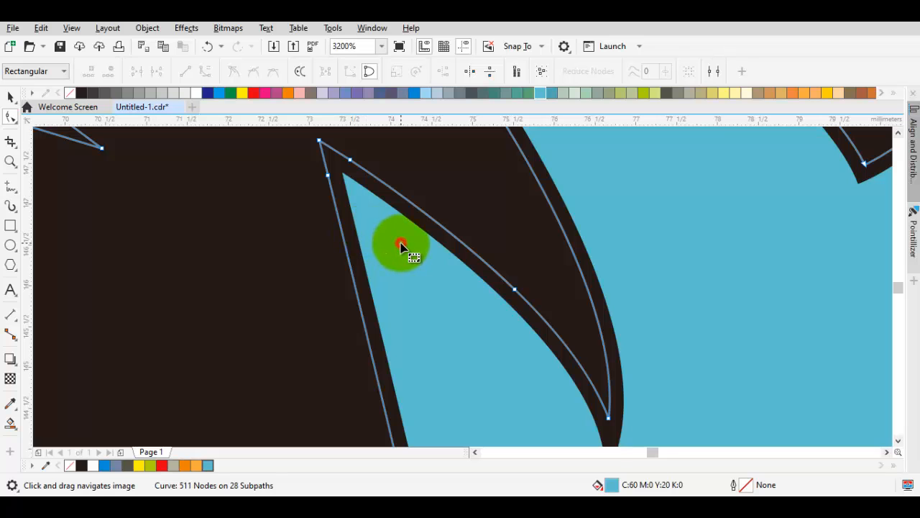
{"action": "scroll", "coordinate": [401, 248], "scroll_direction": "down", "scroll_amount": 5}
{"action": "key", "text": "space"}
{"action": "key", "text": "Escape"}
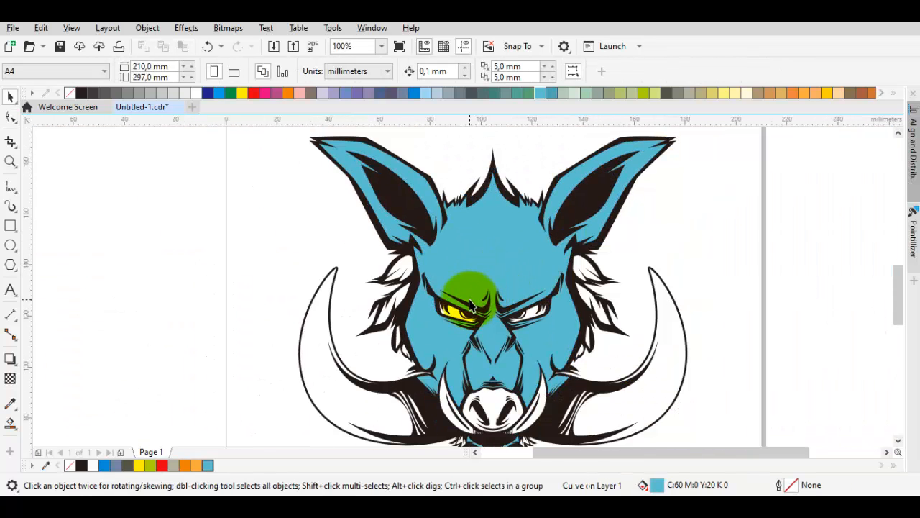
- Recolour the face fill to dark grey-brown, C0 M0 Y20 K80, and check its nodes over the face and chin
{"action": "left_click_drag", "start_coordinate": [444, 399], "coordinate": [415, 383]}
{"action": "scroll", "coordinate": [445, 309], "scroll_direction": "up", "scroll_amount": 1}
{"action": "left_click_drag", "start_coordinate": [468, 305], "coordinate": [397, 255]}
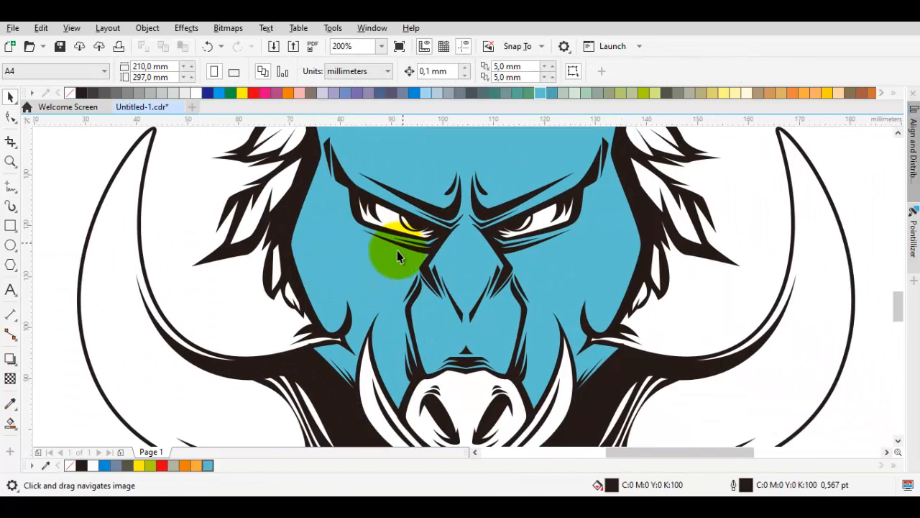
{"action": "left_click", "coordinate": [358, 263]}
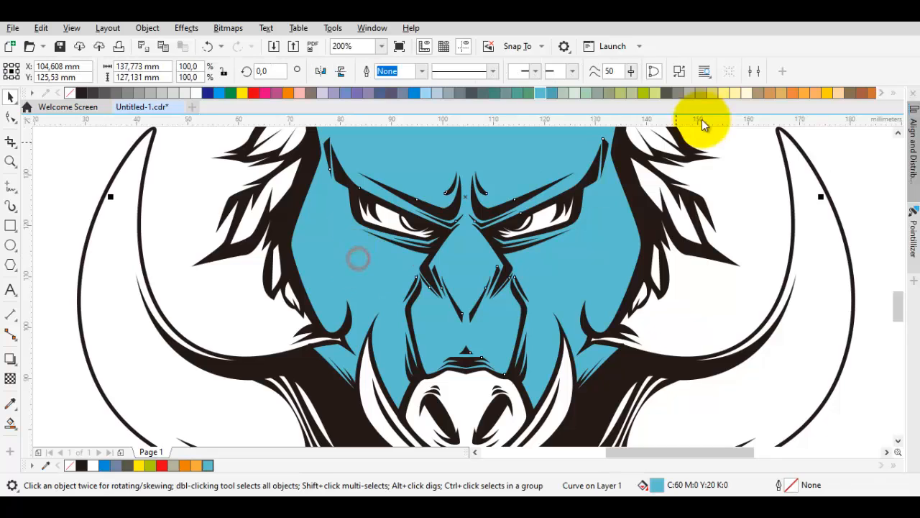
{"action": "left_click", "coordinate": [666, 91]}
{"action": "double_click", "coordinate": [334, 284]}
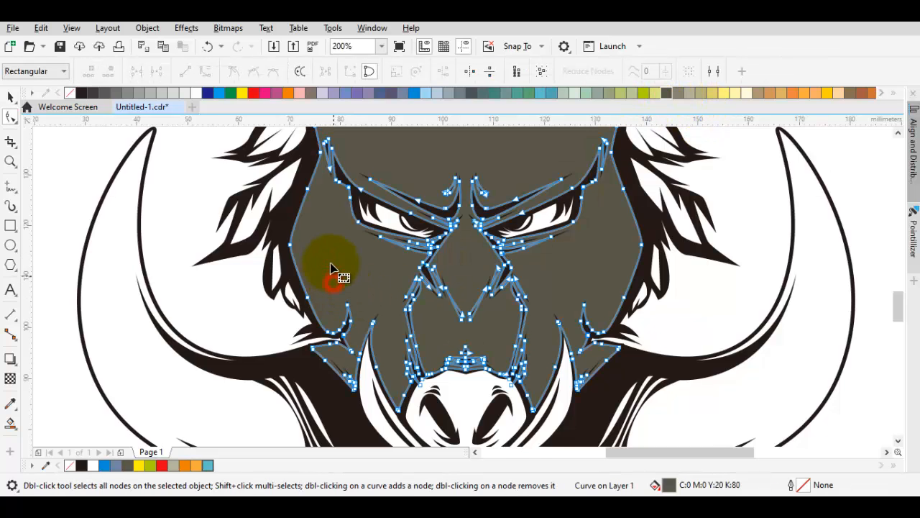
{"action": "left_click_drag", "start_coordinate": [331, 240], "coordinate": [342, 254]}
{"action": "scroll", "coordinate": [483, 203], "scroll_direction": "down", "scroll_amount": 1}
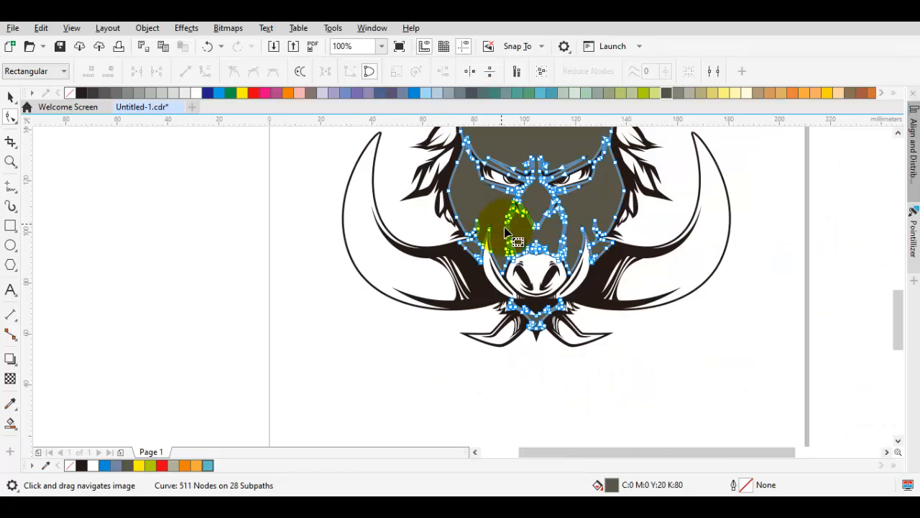
{"action": "key", "text": "space"}
- Smart Fill the white fur tufts on both sides of the chin with blue-grey C40 M20 Y0 K40
{"action": "left_click_drag", "start_coordinate": [458, 201], "coordinate": [390, 280]}
{"action": "scroll", "coordinate": [384, 257], "scroll_direction": "up", "scroll_amount": 3}
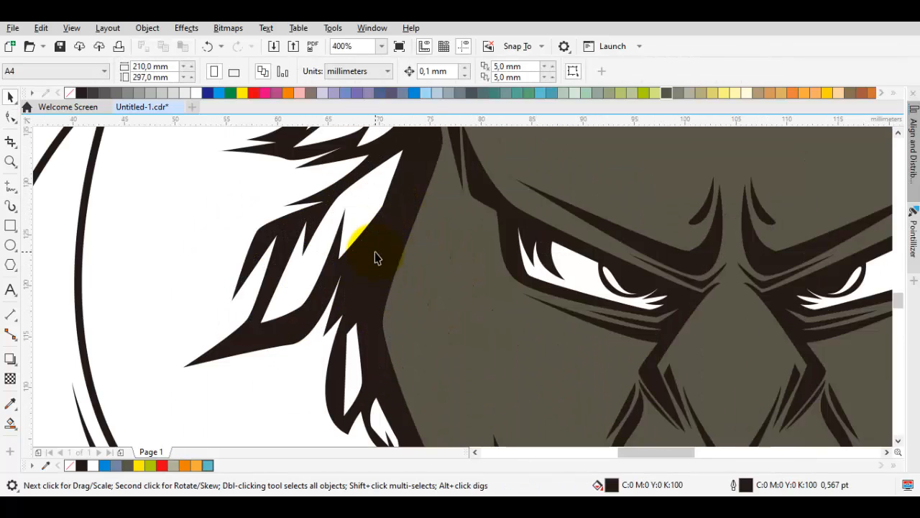
{"action": "left_click", "coordinate": [16, 427]}
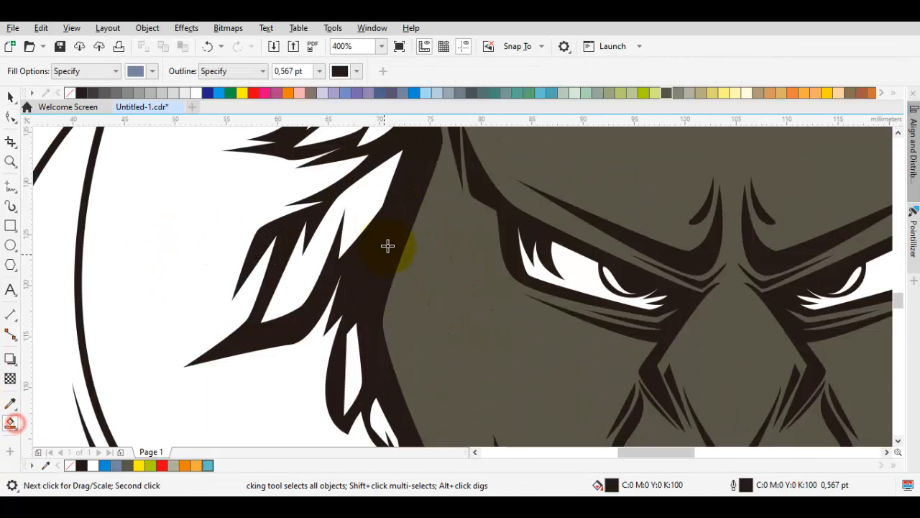
{"action": "mouse_move", "coordinate": [359, 319]}
{"action": "left_mouse_down"}
{"action": "mouse_move", "coordinate": [345, 349]}
{"action": "mouse_move", "coordinate": [387, 234]}
{"action": "left_mouse_up"}
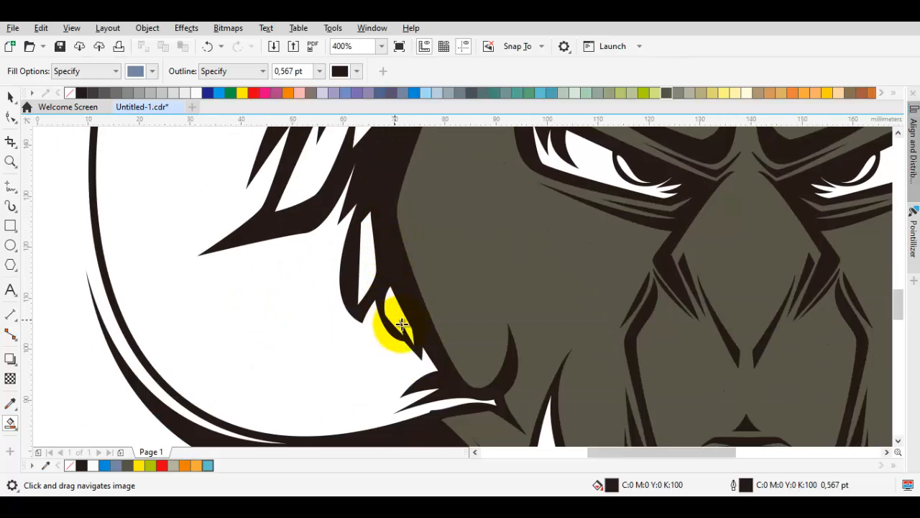
{"action": "scroll", "coordinate": [401, 324], "scroll_direction": "down", "scroll_amount": 1}
{"action": "left_click_drag", "start_coordinate": [483, 339], "coordinate": [438, 195]}
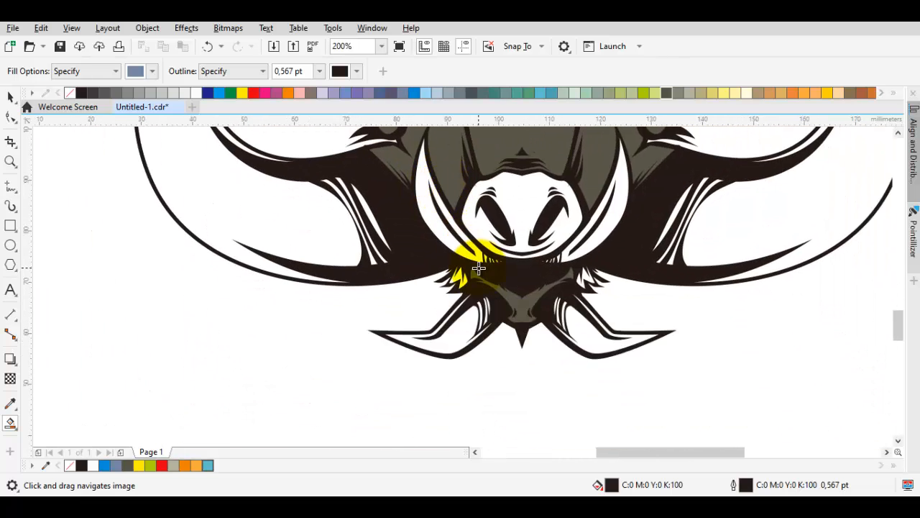
{"action": "scroll", "coordinate": [478, 268], "scroll_direction": "up", "scroll_amount": 2}
{"action": "scroll", "coordinate": [384, 302], "scroll_direction": "up", "scroll_amount": 1}
{"action": "left_click", "coordinate": [384, 302]}
{"action": "scroll", "coordinate": [384, 302], "scroll_direction": "down", "scroll_amount": 1}
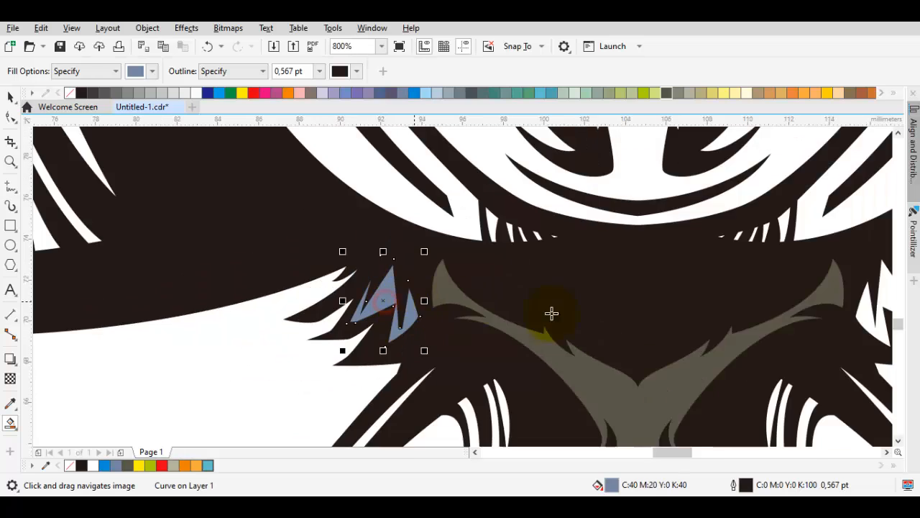
{"action": "left_click_drag", "start_coordinate": [632, 315], "coordinate": [429, 288]}
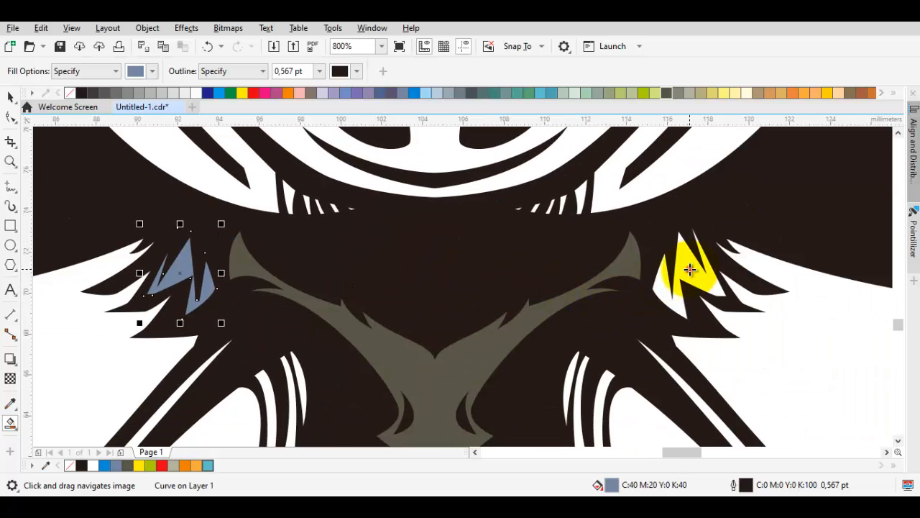
{"action": "scroll", "coordinate": [688, 271], "scroll_direction": "down", "scroll_amount": 2}
{"action": "scroll", "coordinate": [688, 271], "scroll_direction": "up", "scroll_amount": 2}
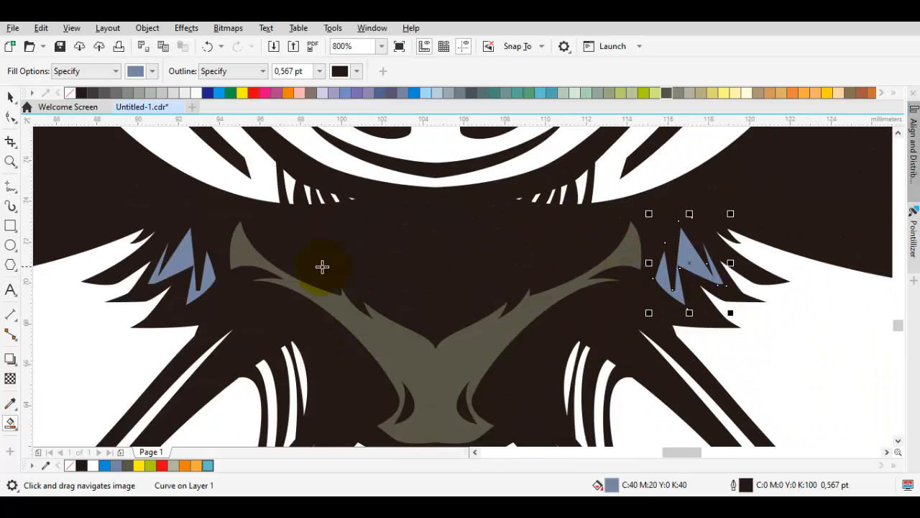
- Weld the two chin fur fills into one shape and convert its yellow outline to an object
{"action": "key", "text": "space"}
{"action": "left_click", "coordinate": [185, 263], "text": "shift"}
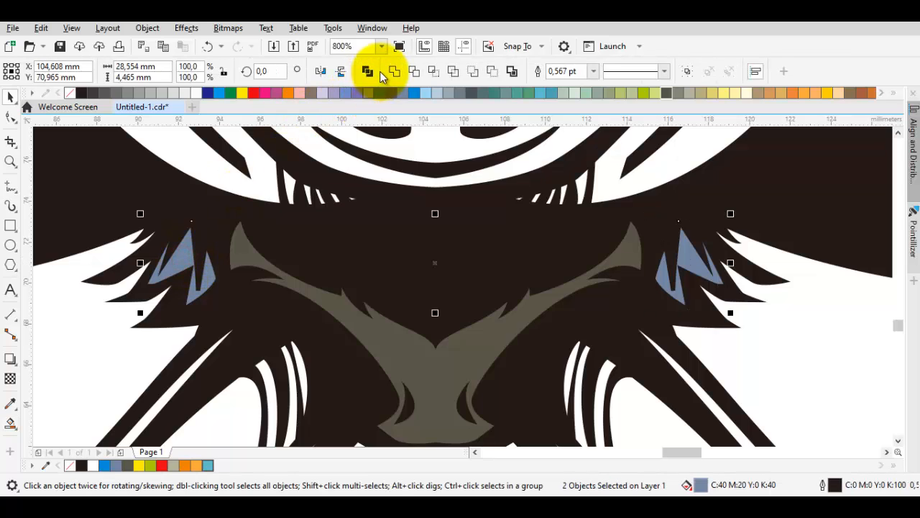
{"action": "left_click", "coordinate": [394, 70]}
{"action": "right_click", "coordinate": [243, 95]}
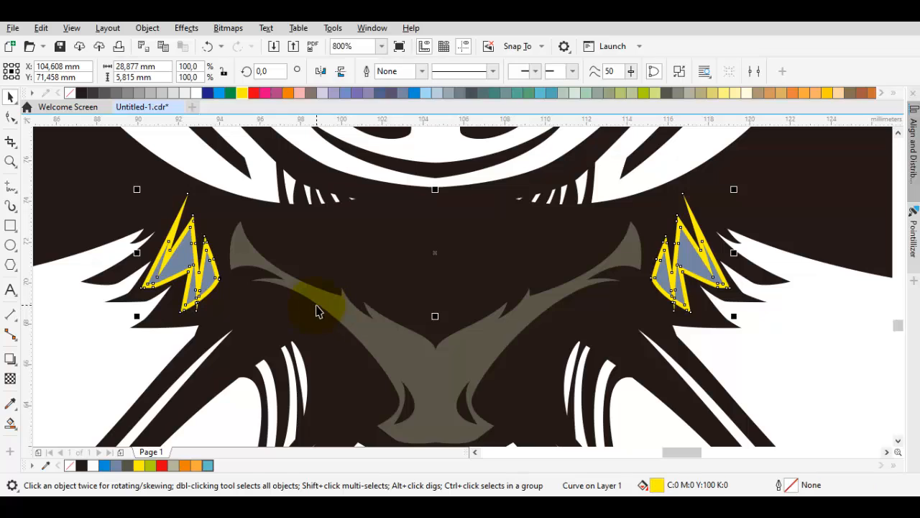
- Weld the yellow outline shape, the chin fur fills and the grey-brown face fill into one object and check its nodes
{"action": "left_click", "coordinate": [182, 256], "text": "shift"}
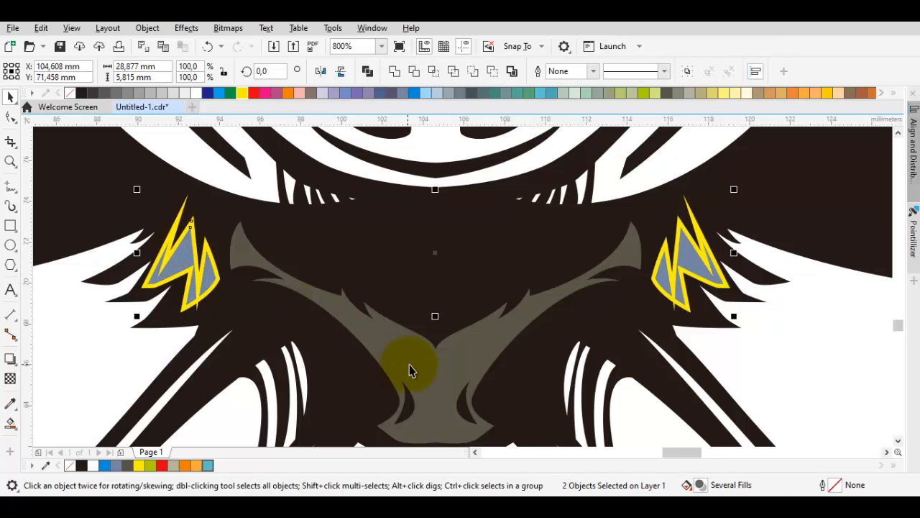
{"action": "left_click", "coordinate": [409, 367], "text": "shift"}
{"action": "left_click", "coordinate": [394, 72]}
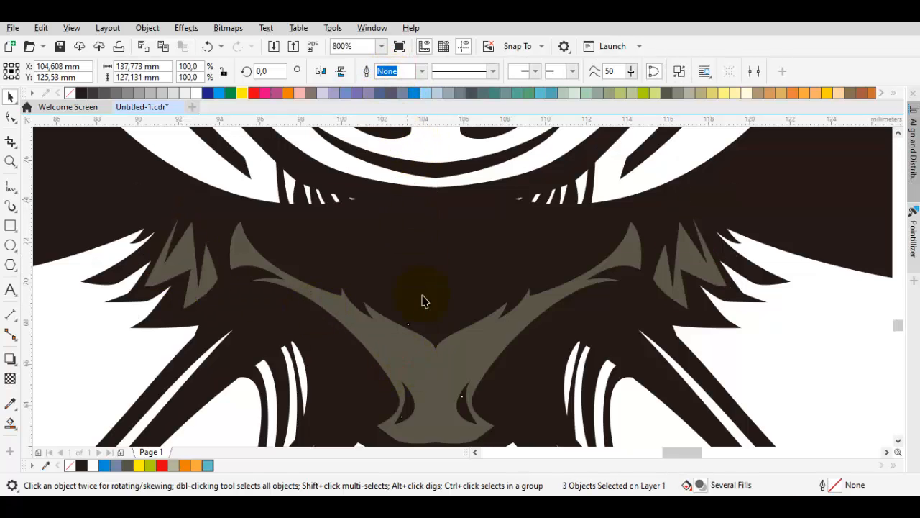
{"action": "double_click", "coordinate": [441, 365]}
{"action": "scroll", "coordinate": [440, 365], "scroll_direction": "down", "scroll_amount": 3}
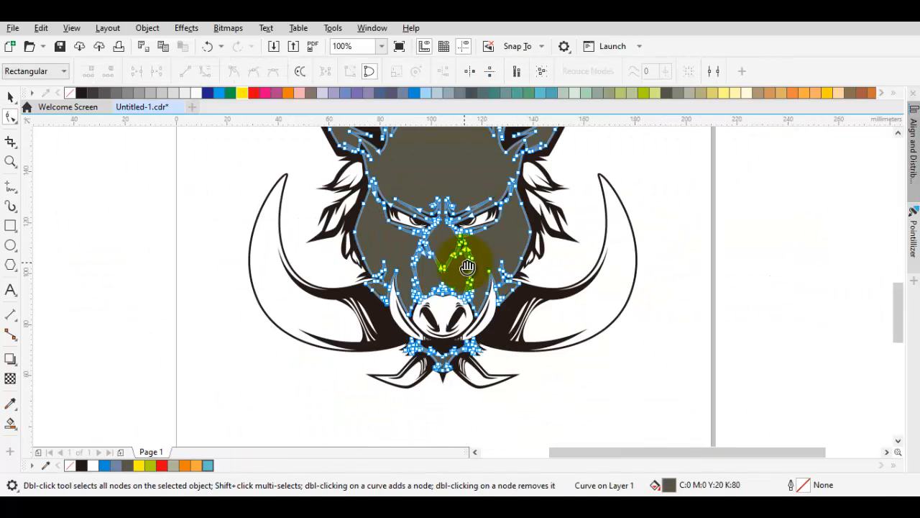
- Smart Fill the white fur tufts down the left side of the boar's face with blue-grey C40 M20 Y0 K40
{"action": "left_click_drag", "start_coordinate": [466, 264], "coordinate": [440, 319]}
{"action": "scroll", "coordinate": [338, 249], "scroll_direction": "up", "scroll_amount": 2}
{"action": "left_click_drag", "start_coordinate": [341, 249], "coordinate": [326, 247]}
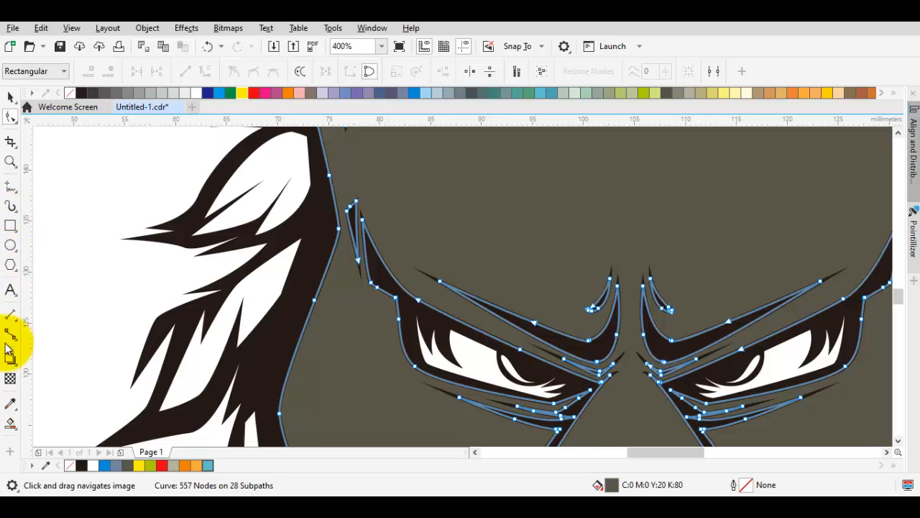
{"action": "left_click", "coordinate": [10, 423]}
{"action": "left_click_drag", "start_coordinate": [249, 269], "coordinate": [287, 227]}
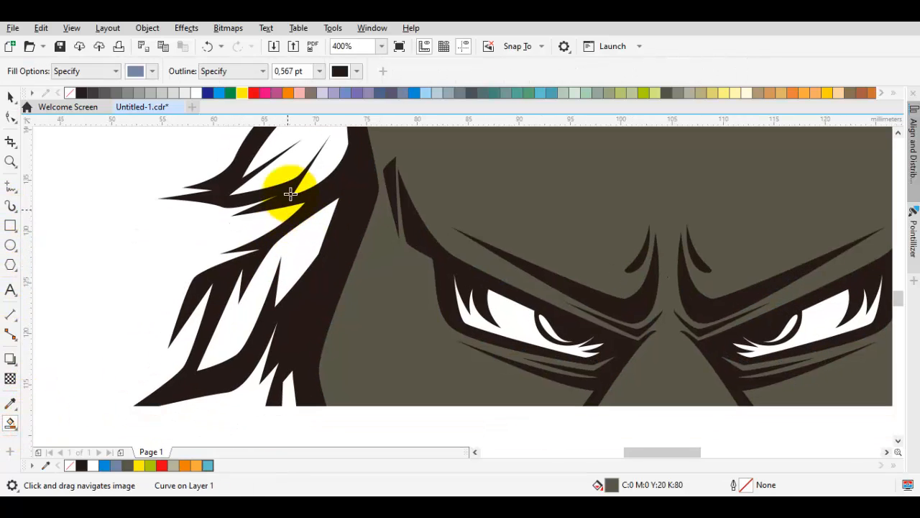
{"action": "left_click", "coordinate": [304, 167]}
{"action": "left_click", "coordinate": [293, 264]}
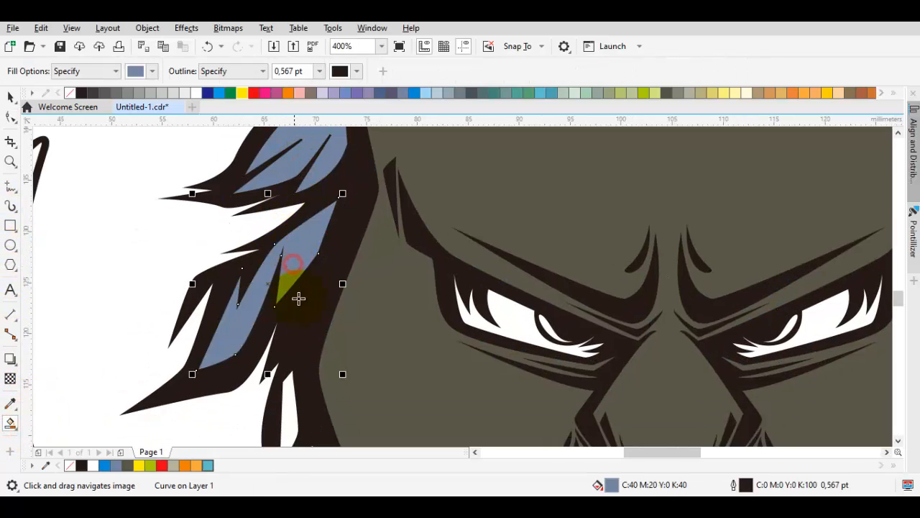
{"action": "left_click_drag", "start_coordinate": [302, 302], "coordinate": [312, 176]}
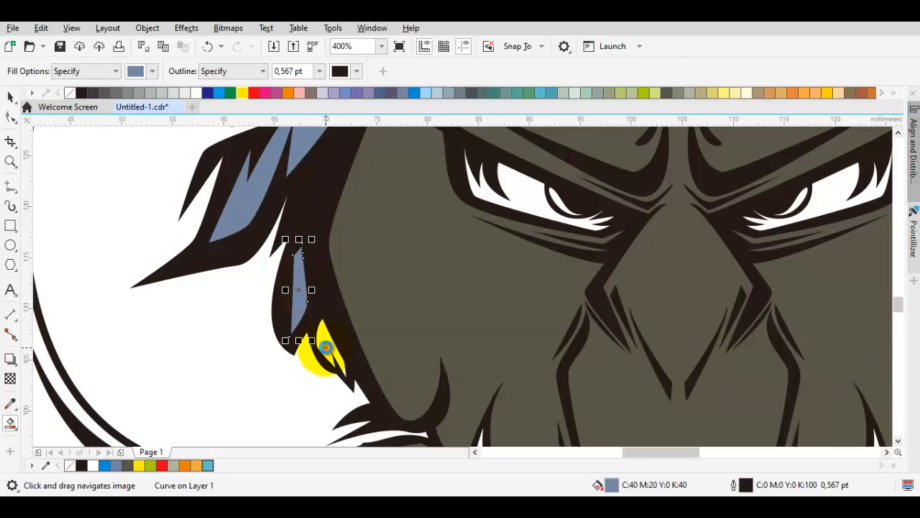
{"action": "left_click_drag", "start_coordinate": [387, 382], "coordinate": [304, 218]}
- Smart Fill the matching fur tufts up the right side of the boar's face with blue-grey C40 M20 Y0 K40
{"action": "scroll", "coordinate": [333, 240], "scroll_direction": "down", "scroll_amount": 1}
{"action": "left_click_drag", "start_coordinate": [571, 260], "coordinate": [395, 337]}
{"action": "scroll", "coordinate": [475, 284], "scroll_direction": "up", "scroll_amount": 2}
{"action": "left_click", "coordinate": [469, 286]}
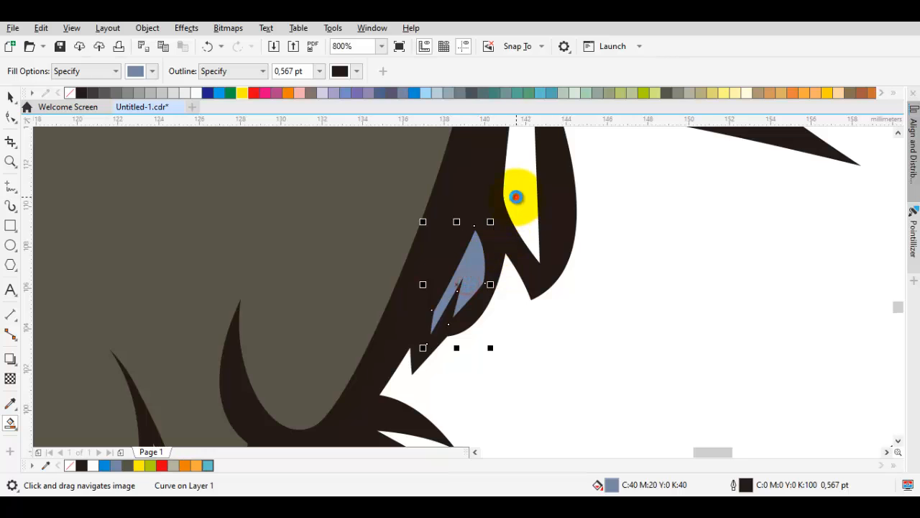
{"action": "left_click", "coordinate": [522, 190]}
{"action": "scroll", "coordinate": [525, 185], "scroll_direction": "down", "scroll_amount": 1}
{"action": "left_click_drag", "start_coordinate": [530, 157], "coordinate": [435, 367]}
{"action": "left_click", "coordinate": [480, 315]}
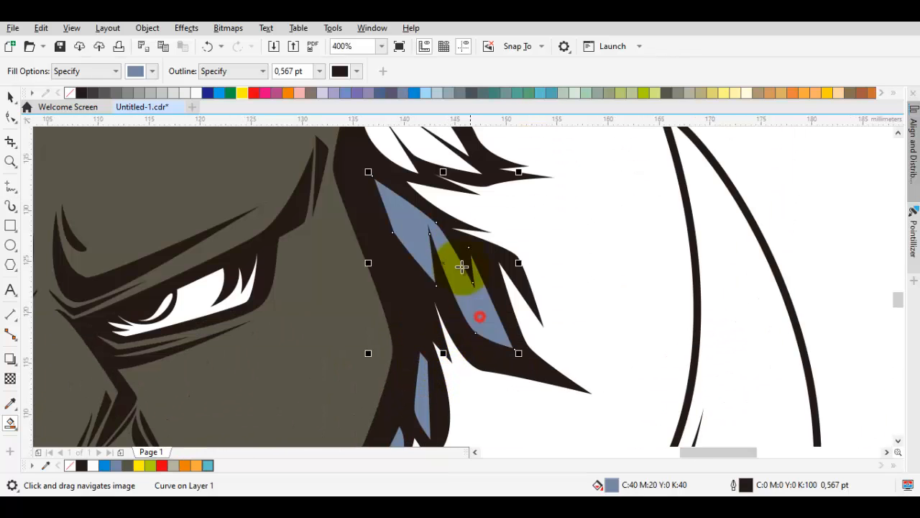
{"action": "left_click_drag", "start_coordinate": [451, 234], "coordinate": [452, 370]}
{"action": "left_click", "coordinate": [396, 230]}
{"action": "scroll", "coordinate": [405, 263], "scroll_direction": "down", "scroll_amount": 3}
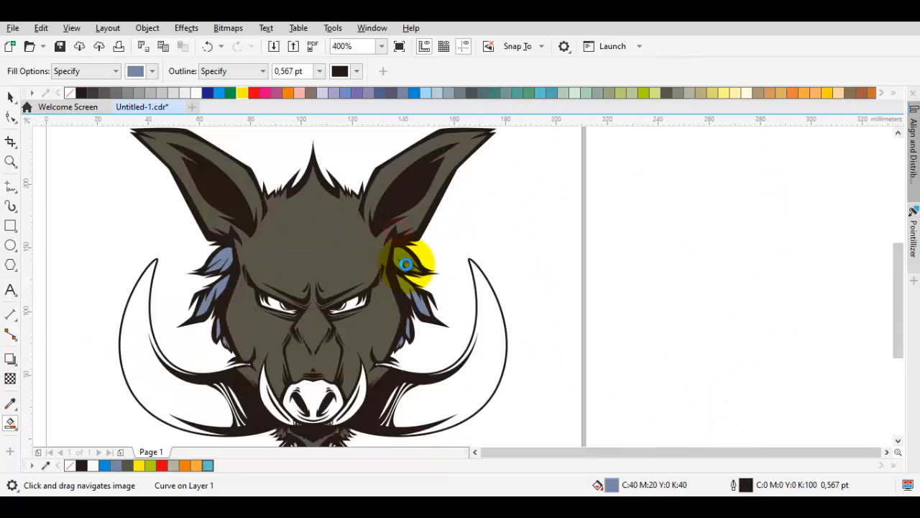
- Give all the blue-grey fur tuft fills on both sides of the face a 0.75 pt yellow outline
{"action": "left_click_drag", "start_coordinate": [409, 262], "coordinate": [447, 264]}
{"action": "scroll", "coordinate": [446, 265], "scroll_direction": "up", "scroll_amount": 1}
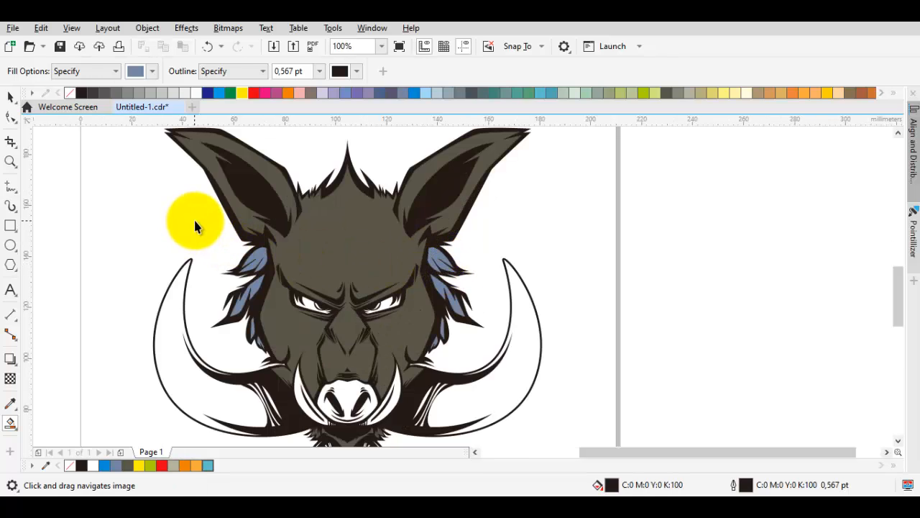
{"action": "key", "text": "space"}
{"action": "left_click_drag", "start_coordinate": [195, 216], "coordinate": [524, 378]}
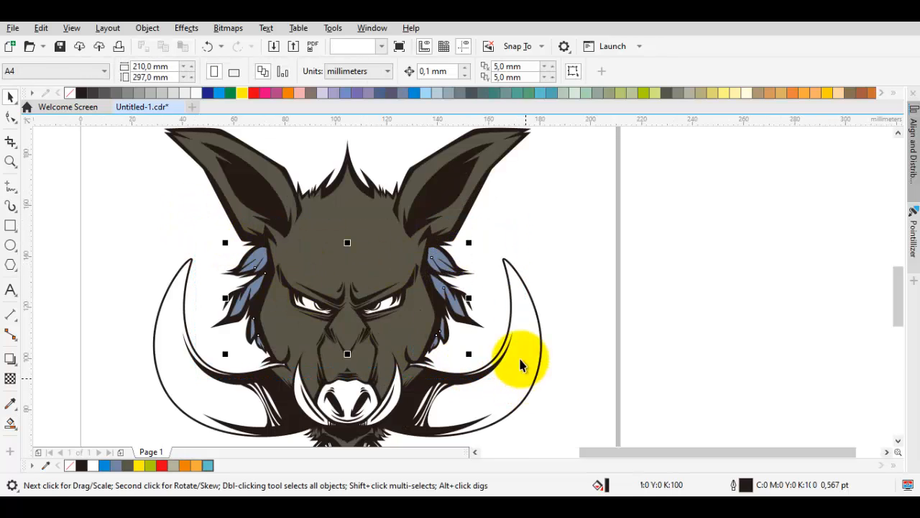
{"action": "left_click", "coordinate": [595, 71]}
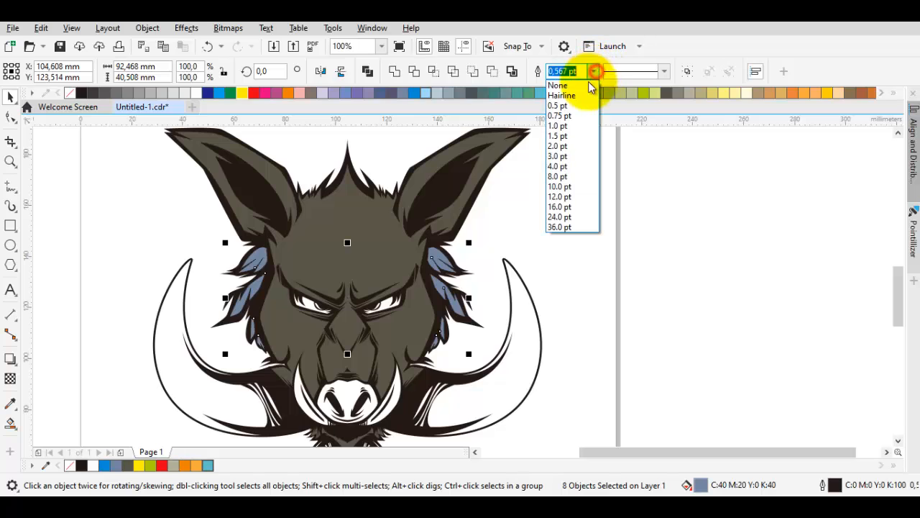
{"action": "left_click", "coordinate": [568, 118]}
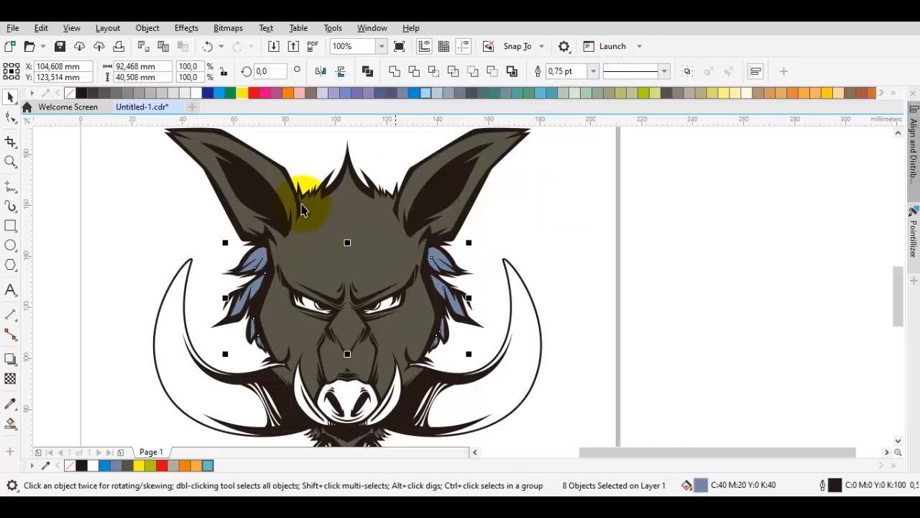
{"action": "scroll", "coordinate": [222, 278], "scroll_direction": "up", "scroll_amount": 2}
{"action": "right_click", "coordinate": [243, 93]}
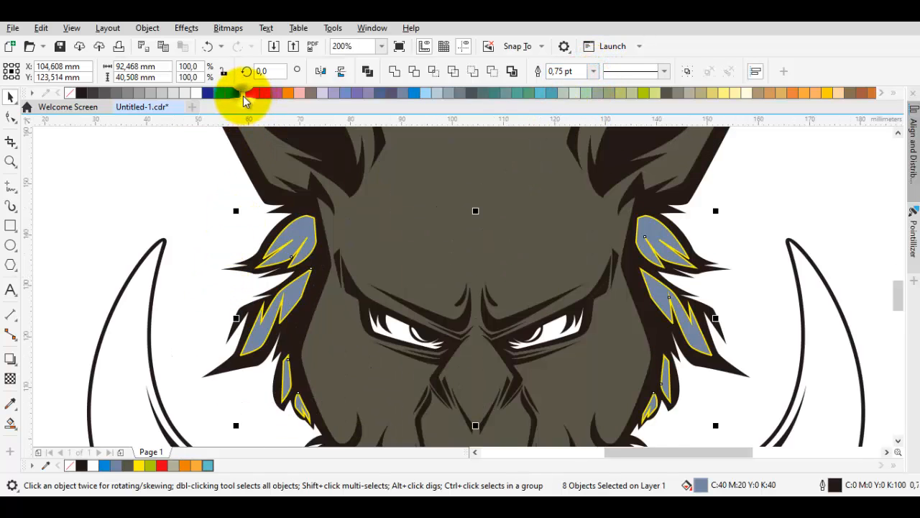
- Convert the tuft fills' yellow outline to an object and weld it with the blue-grey tuft fills
{"action": "scroll", "coordinate": [312, 202], "scroll_direction": "up", "scroll_amount": 4}
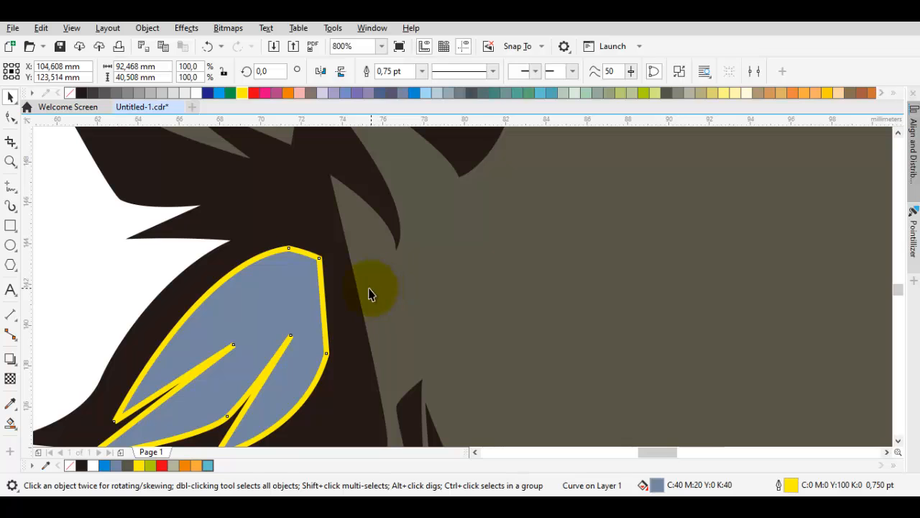
{"action": "left_click", "coordinate": [286, 273]}
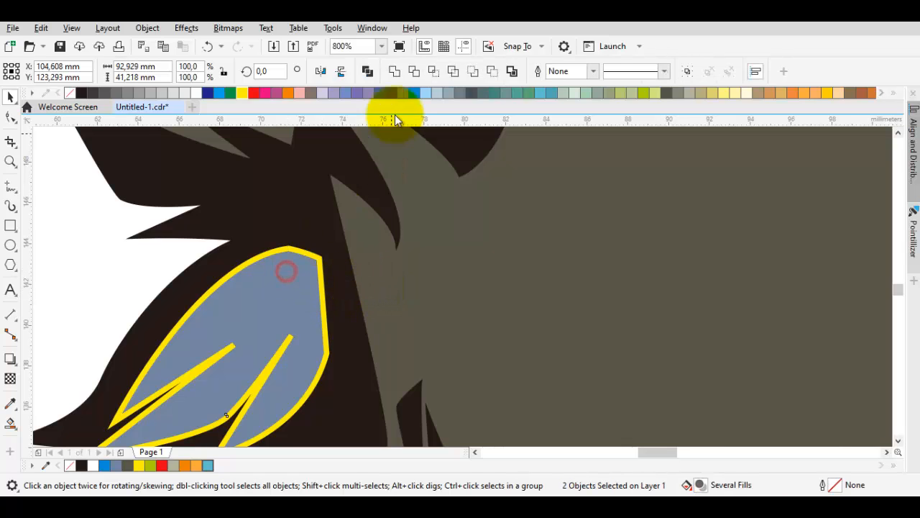
{"action": "left_click", "coordinate": [389, 72]}
{"action": "scroll", "coordinate": [381, 220], "scroll_direction": "down", "scroll_amount": 4}
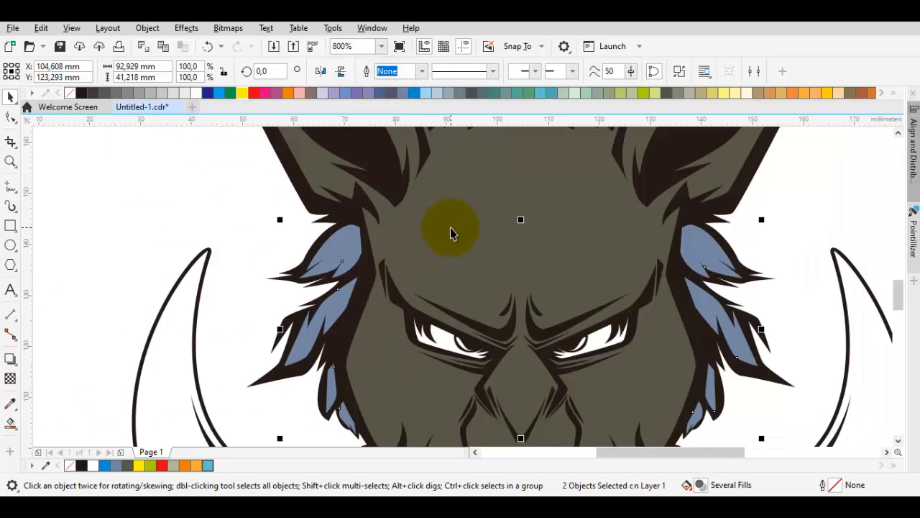
- Weld the tuft fills into the grey-brown face fill and check the combined shape's nodes
{"action": "left_click", "coordinate": [418, 75]}
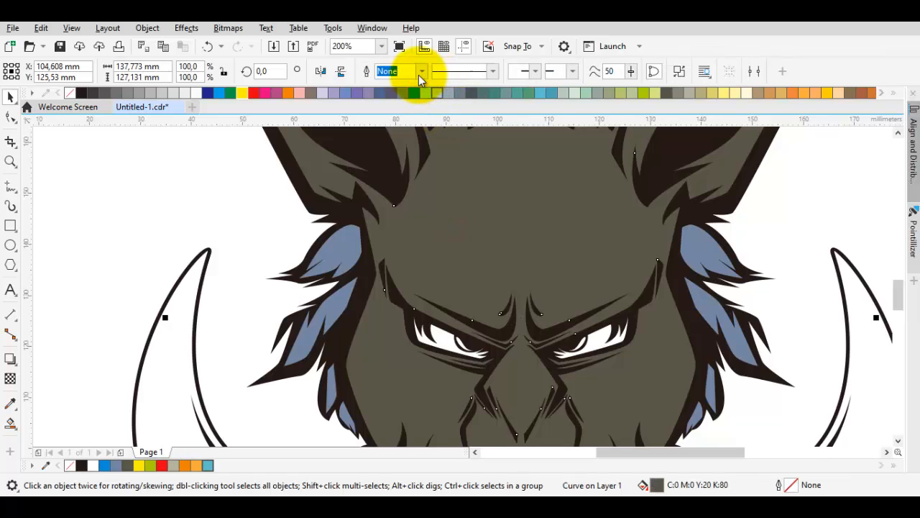
{"action": "key", "text": "ctrl+z"}
{"action": "left_click", "coordinate": [392, 72]}
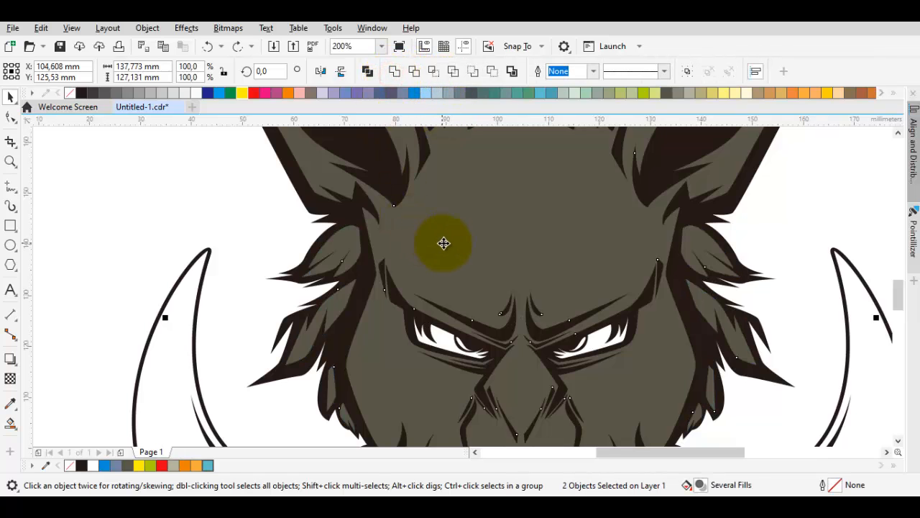
{"action": "key", "text": "F10"}
{"action": "scroll", "coordinate": [481, 216], "scroll_direction": "down", "scroll_amount": 1}
{"action": "key", "text": "h"}
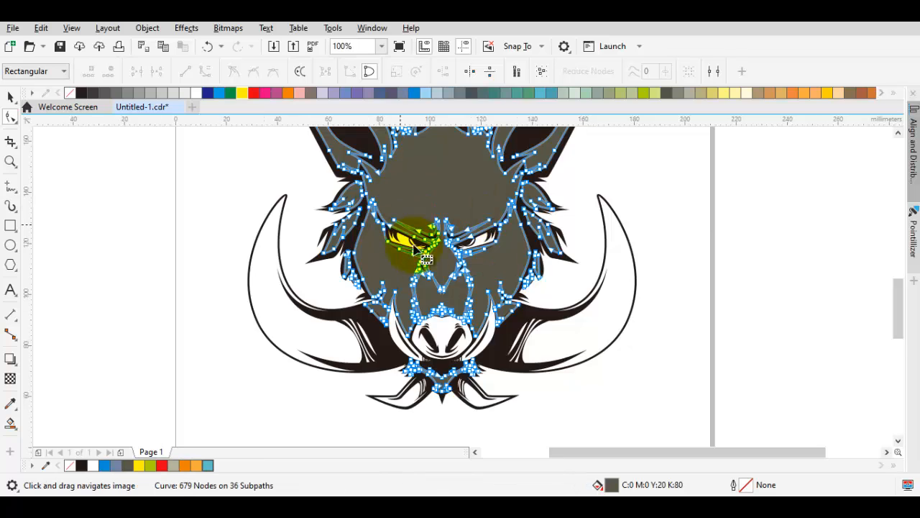
- Smart Fill the white areas of both eyes with blue-grey C40 M20 Y0 K40
{"action": "scroll", "coordinate": [421, 251], "scroll_direction": "up", "scroll_amount": 2}
{"action": "scroll", "coordinate": [396, 219], "scroll_direction": "up", "scroll_amount": 4}
{"action": "key", "text": "space"}
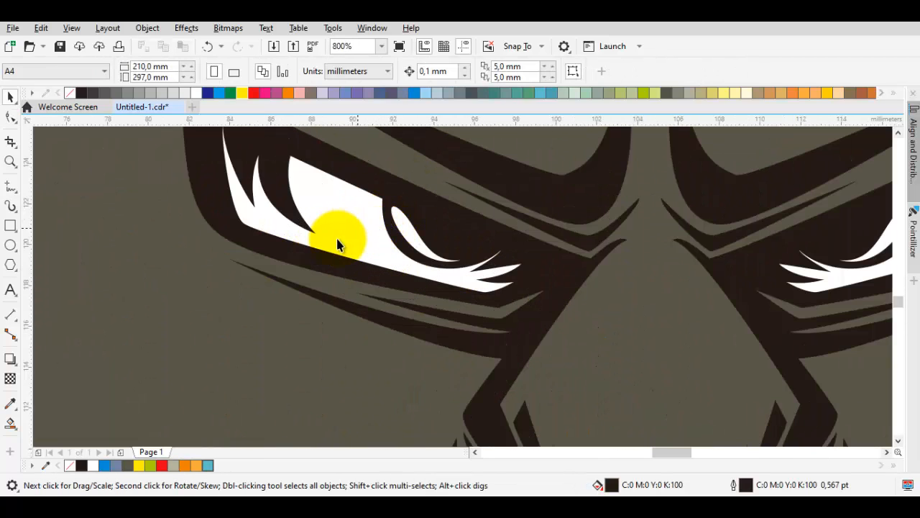
{"action": "left_click", "coordinate": [10, 427]}
{"action": "left_click", "coordinate": [359, 221]}
{"action": "scroll", "coordinate": [589, 267], "scroll_direction": "right", "scroll_amount": 3}
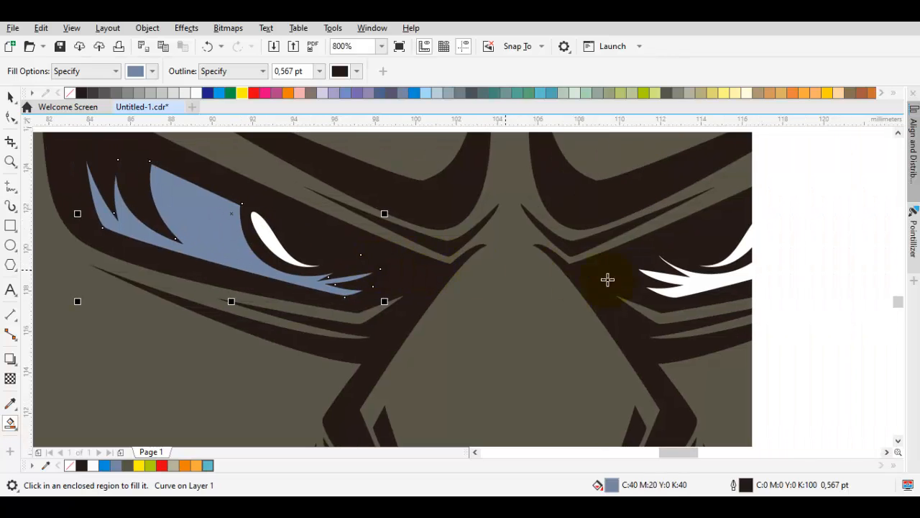
{"action": "left_click", "coordinate": [802, 241]}
- Weld the two eye fills into one shape and give it a 0.75 pt yellow outline
{"action": "key", "text": "space"}
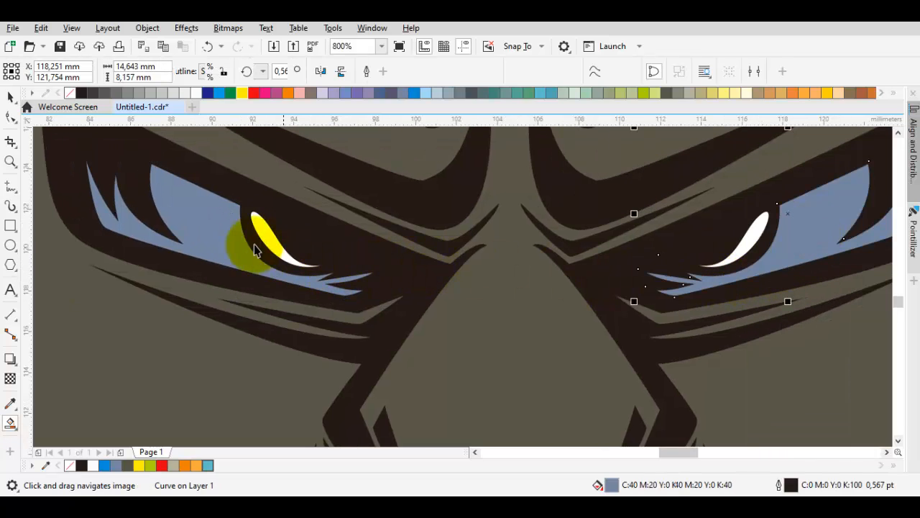
{"action": "left_click", "coordinate": [218, 223], "text": "shift"}
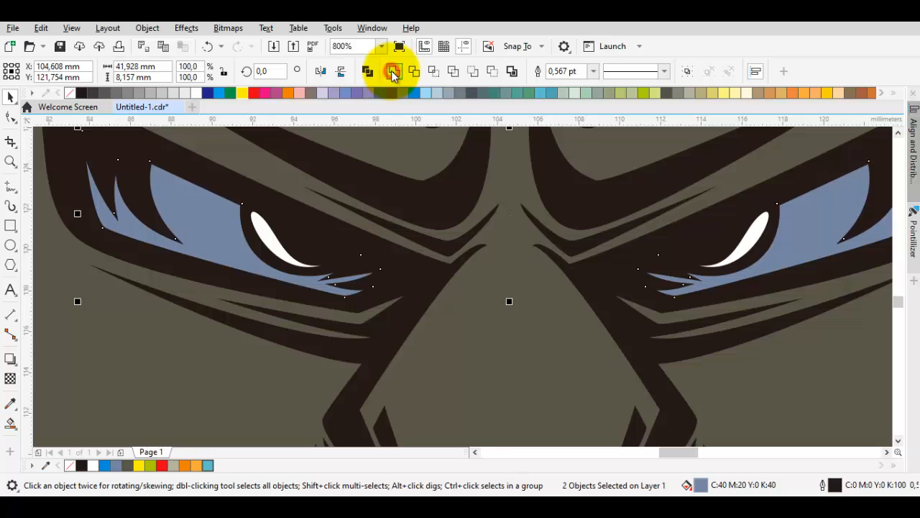
{"action": "left_click", "coordinate": [393, 74]}
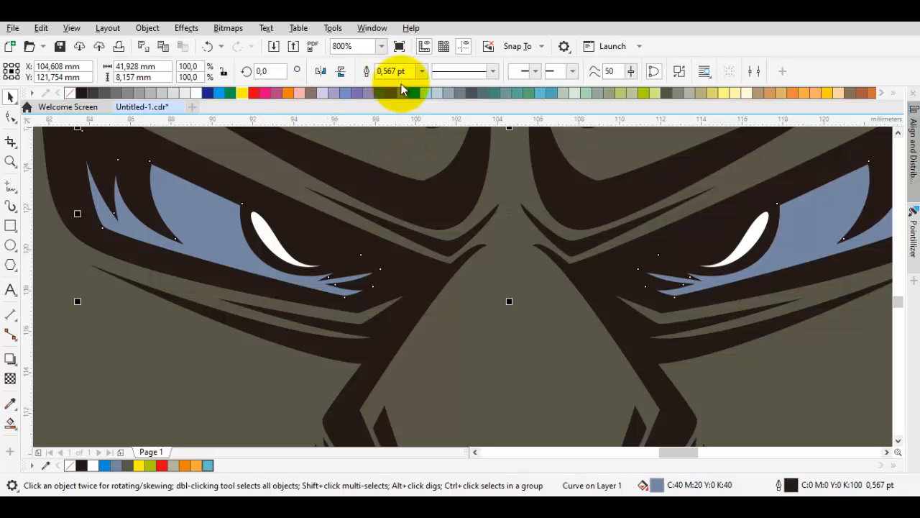
{"action": "right_click", "coordinate": [242, 91]}
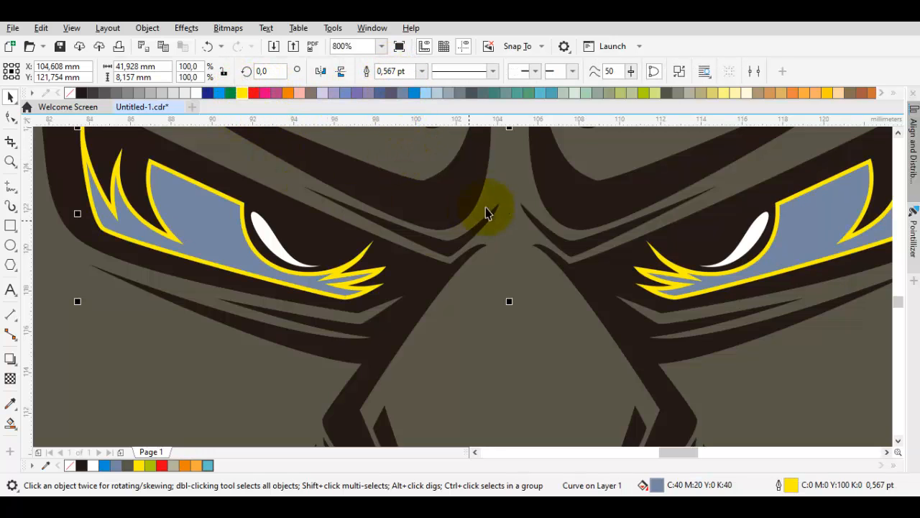
{"action": "left_click", "coordinate": [423, 72]}
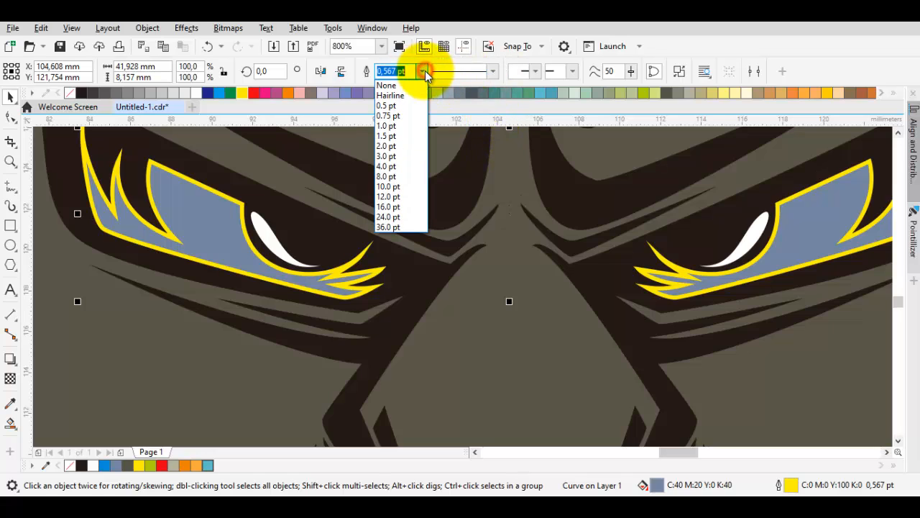
{"action": "left_click", "coordinate": [406, 132]}
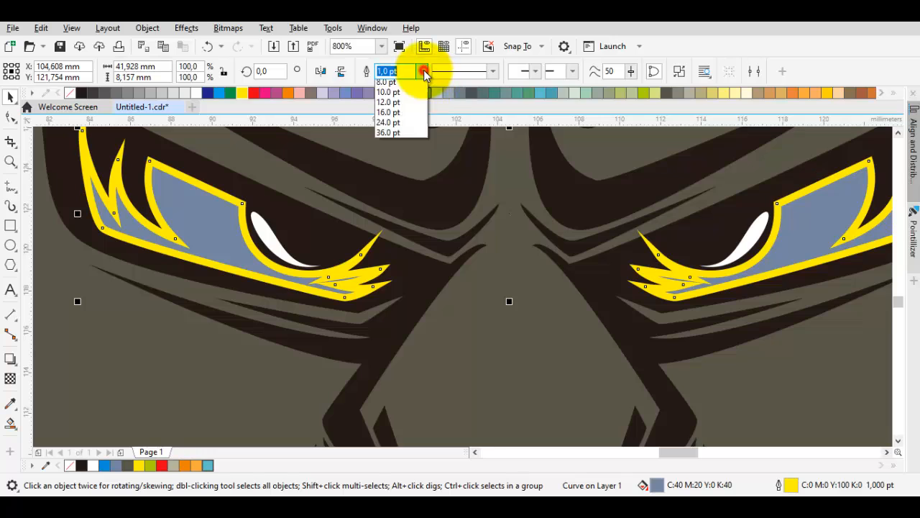
{"action": "left_click", "coordinate": [408, 116]}
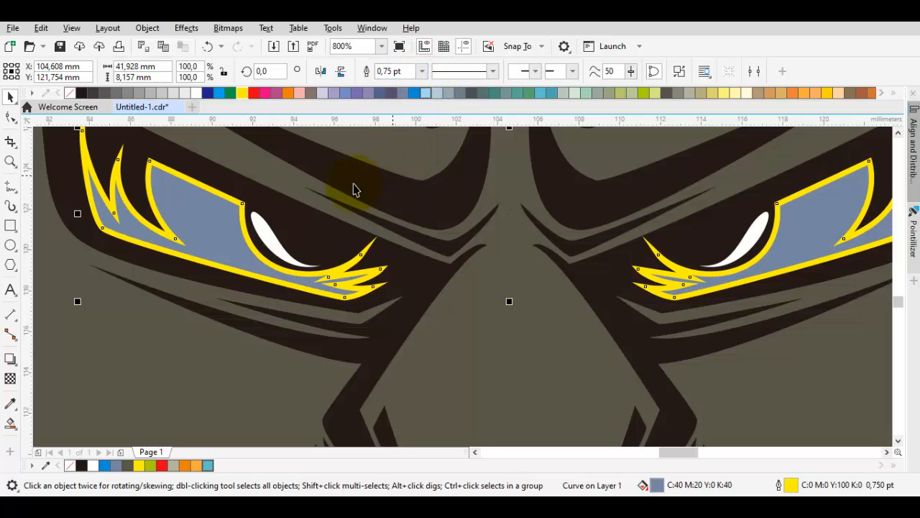
- Convert the eye shape's yellow outline to an object and weld it with the blue-grey eye fill
{"action": "left_click_drag", "start_coordinate": [326, 195], "coordinate": [321, 214]}
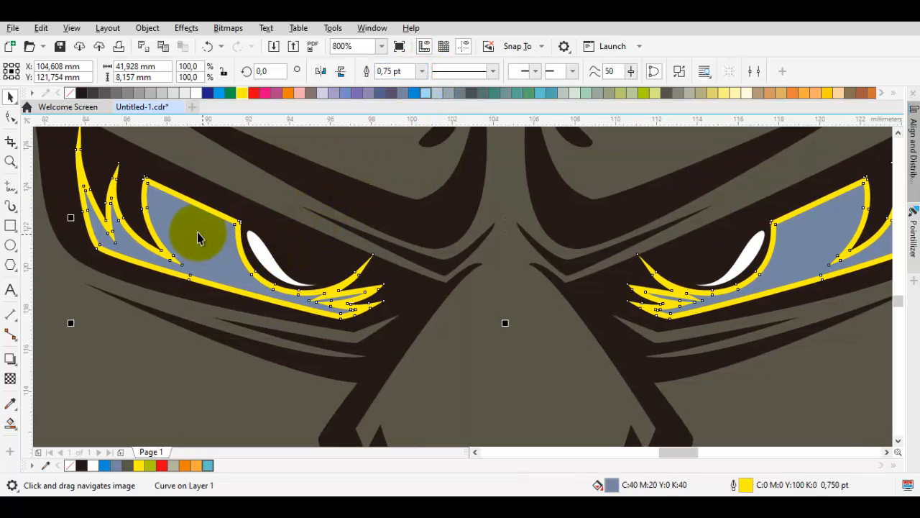
{"action": "left_click", "coordinate": [197, 232], "text": "shift"}
{"action": "left_click", "coordinate": [393, 73]}
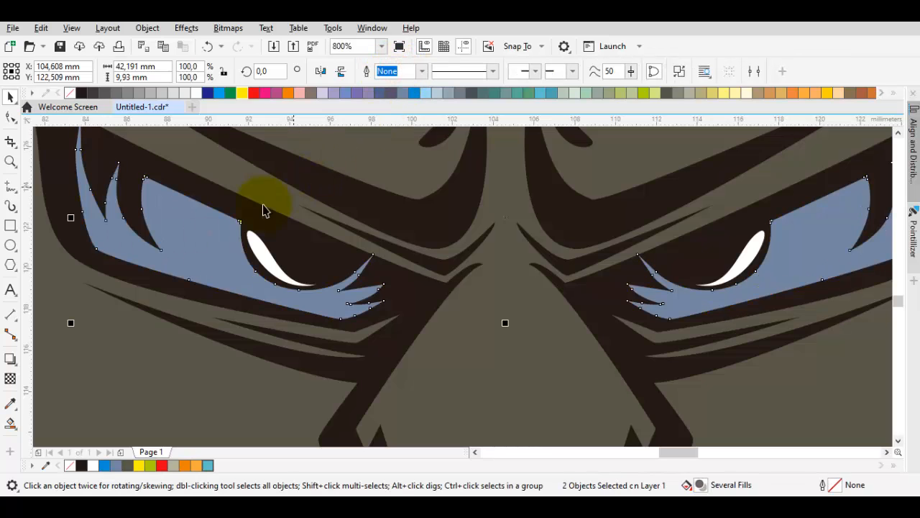
- Pull the sharp inner tip of the right-hand eye fill back within the black linework
{"action": "double_click", "coordinate": [208, 221]}
{"action": "left_click_drag", "start_coordinate": [752, 288], "coordinate": [622, 279]}
{"action": "scroll", "coordinate": [524, 245], "scroll_direction": "up", "scroll_amount": 3}
{"action": "scroll", "coordinate": [410, 269], "scroll_direction": "up", "scroll_amount": 2}
{"action": "key", "text": "space"}
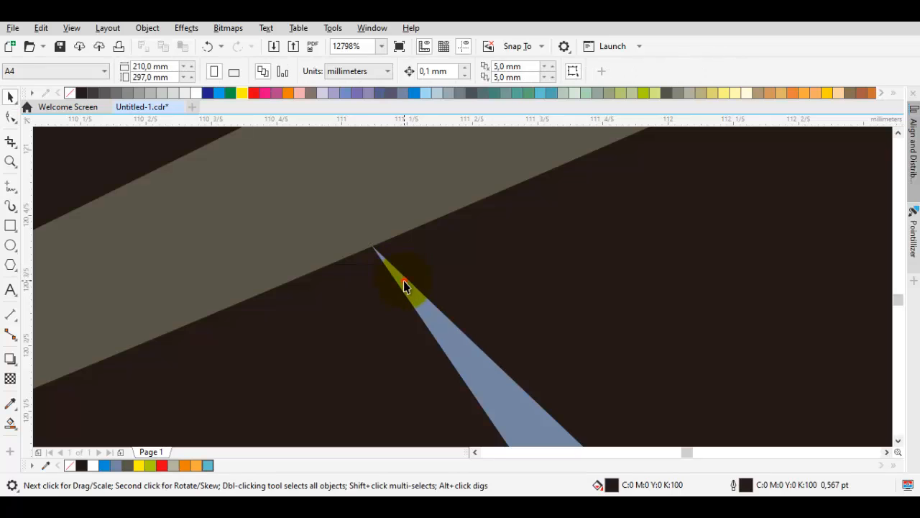
{"action": "double_click", "coordinate": [382, 260]}
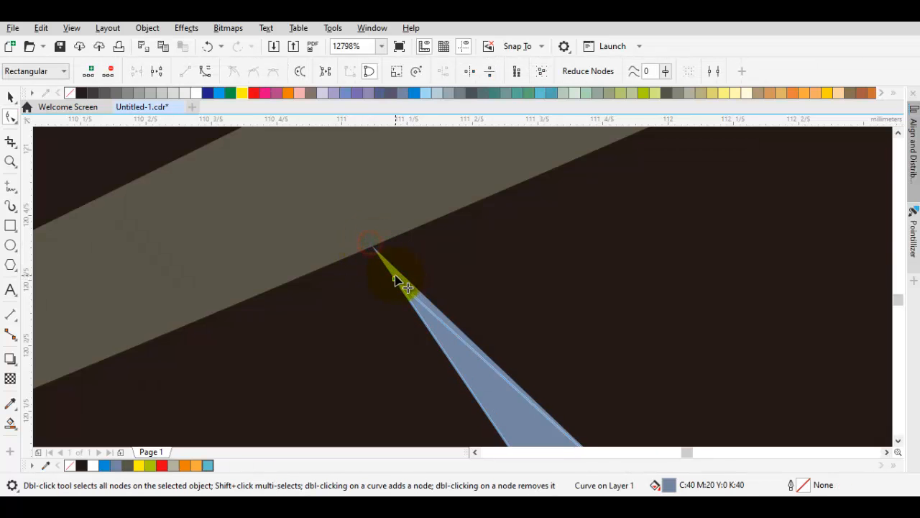
{"action": "scroll", "coordinate": [394, 277], "scroll_direction": "down", "scroll_amount": 3}
- Pull the sharp inner tip of the left-hand eye fill back within the black linework
{"action": "scroll", "coordinate": [289, 276], "scroll_direction": "up", "scroll_amount": 2}
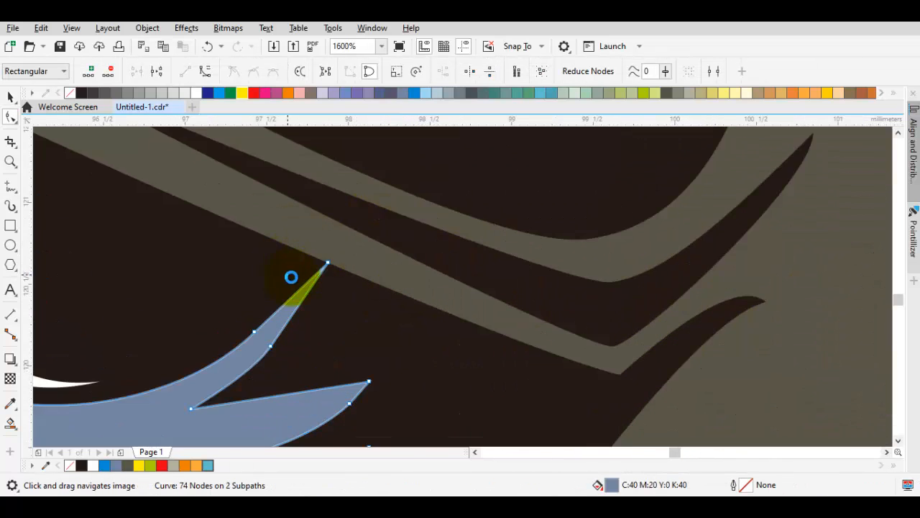
{"action": "key", "text": "space"}
{"action": "key", "text": "space"}
{"action": "left_click_drag", "start_coordinate": [367, 251], "coordinate": [348, 296]}
{"action": "scroll", "coordinate": [349, 297], "scroll_direction": "down", "scroll_amount": 3}
{"action": "key", "text": "space"}
{"action": "key", "text": "space"}
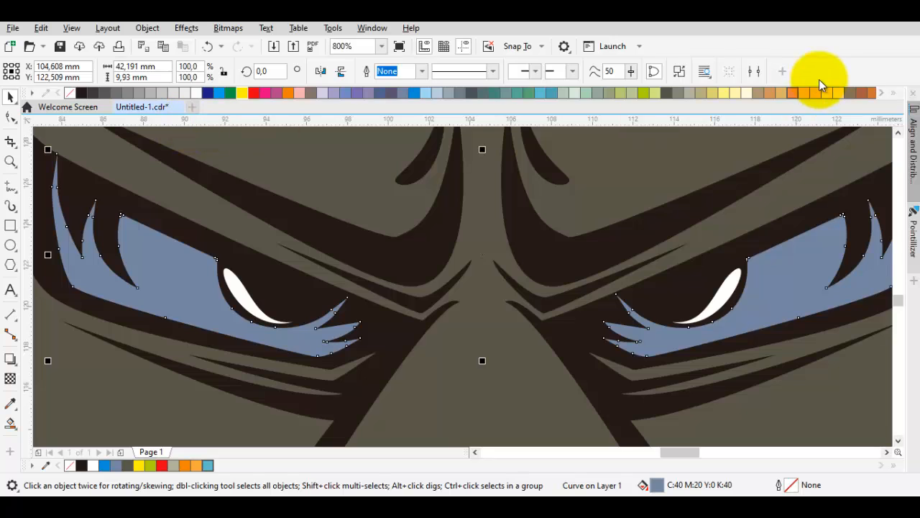
- Recolour the welded eye fill red C0 M100 Y100 K0 and send it to the back of the layer
{"action": "left_click", "coordinate": [251, 93]}
{"action": "right_click", "coordinate": [161, 265]}
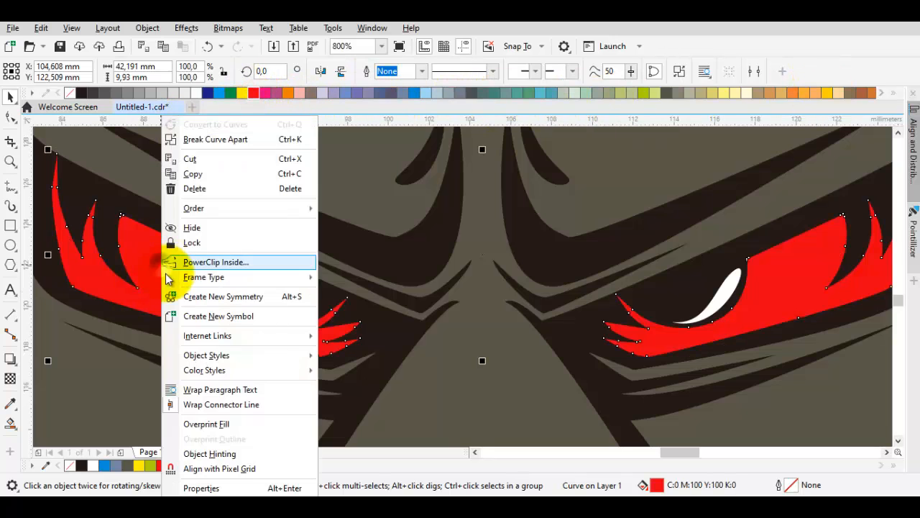
{"action": "mouse_move", "coordinate": [239, 209]}
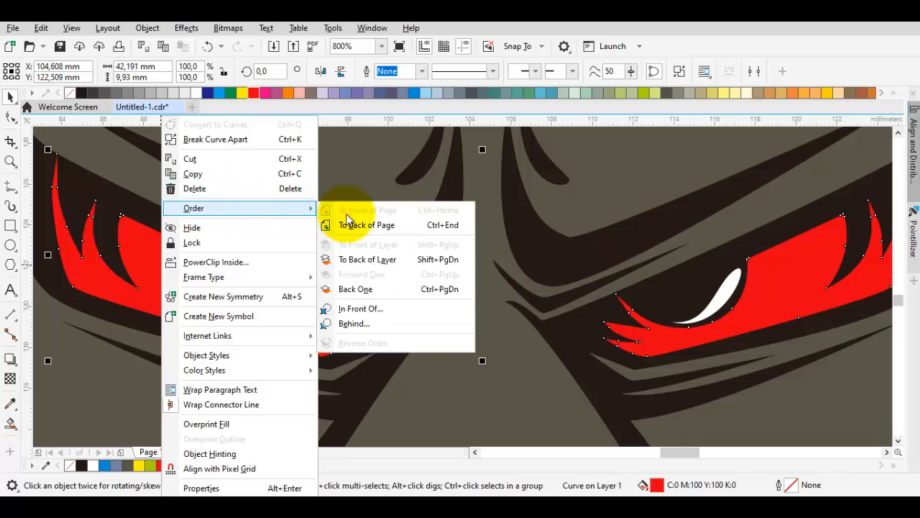
{"action": "left_click", "coordinate": [384, 265]}
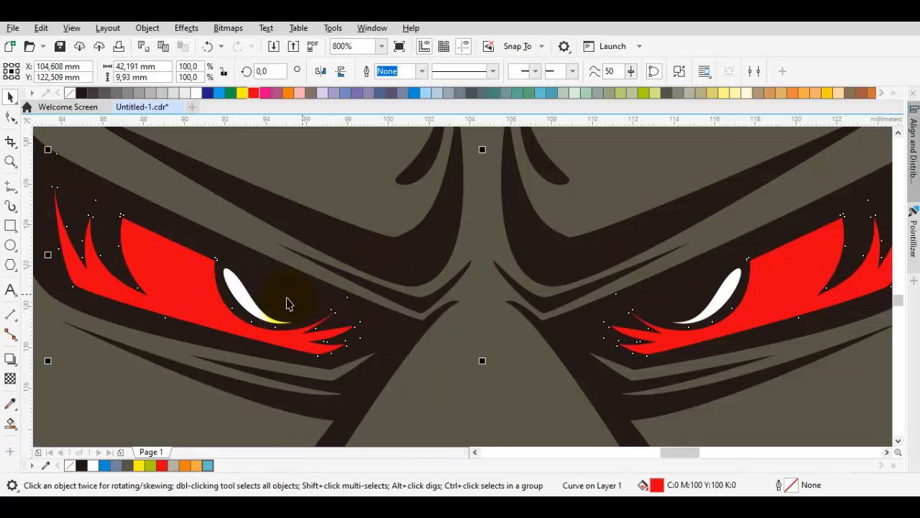
{"action": "left_click", "coordinate": [253, 300]}
{"action": "scroll", "coordinate": [284, 302], "scroll_direction": "down", "scroll_amount": 3}
{"action": "scroll", "coordinate": [284, 302], "scroll_direction": "down", "scroll_amount": 2}
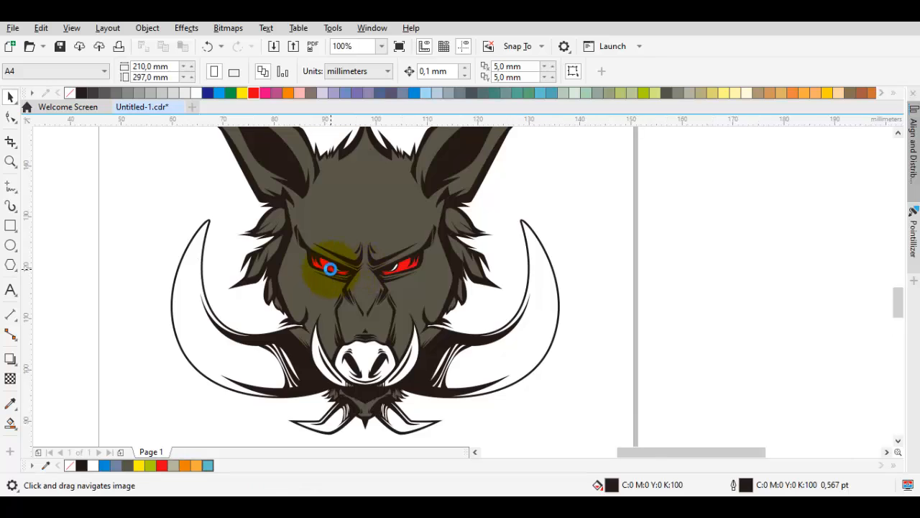
- Draw a closed Pen shape about 4.2 by 3.5 mm around the white highlight in the left-hand eye
{"action": "scroll", "coordinate": [330, 266], "scroll_direction": "up", "scroll_amount": 5}
{"action": "scroll", "coordinate": [262, 260], "scroll_direction": "down", "scroll_amount": 1}
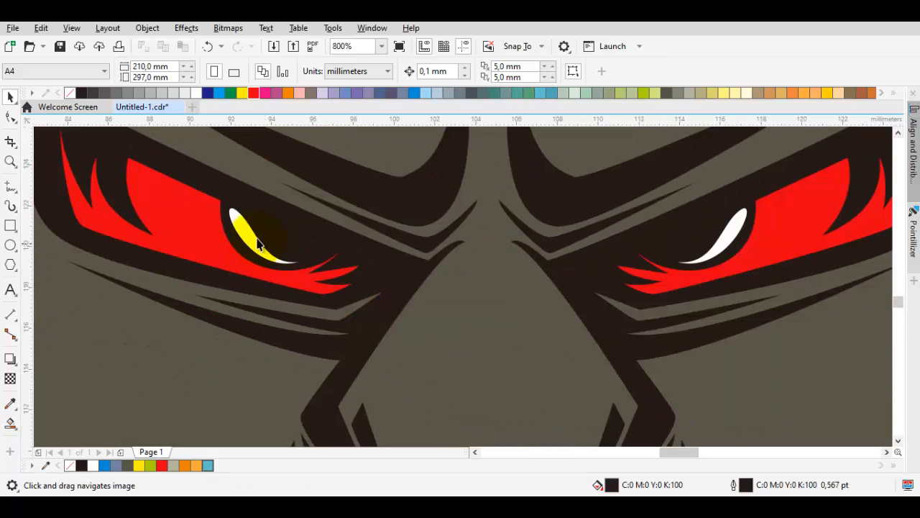
{"action": "scroll", "coordinate": [211, 230], "scroll_direction": "up", "scroll_amount": 1}
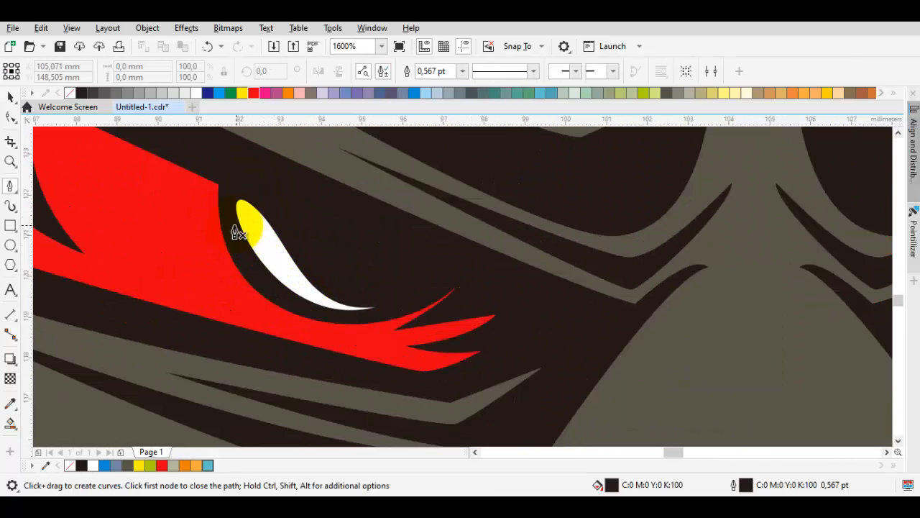
{"action": "left_click", "coordinate": [393, 305]}
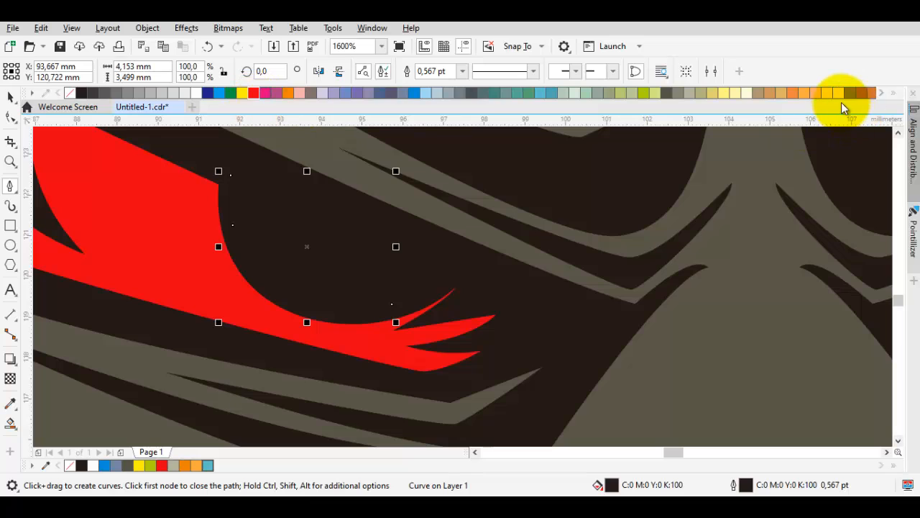
- Fill the left-hand eye highlight shape with yellow C0 M20 Y100 K0 and send it to the back of the layer
{"action": "left_click", "coordinate": [828, 93]}
{"action": "right_click", "coordinate": [277, 239]}
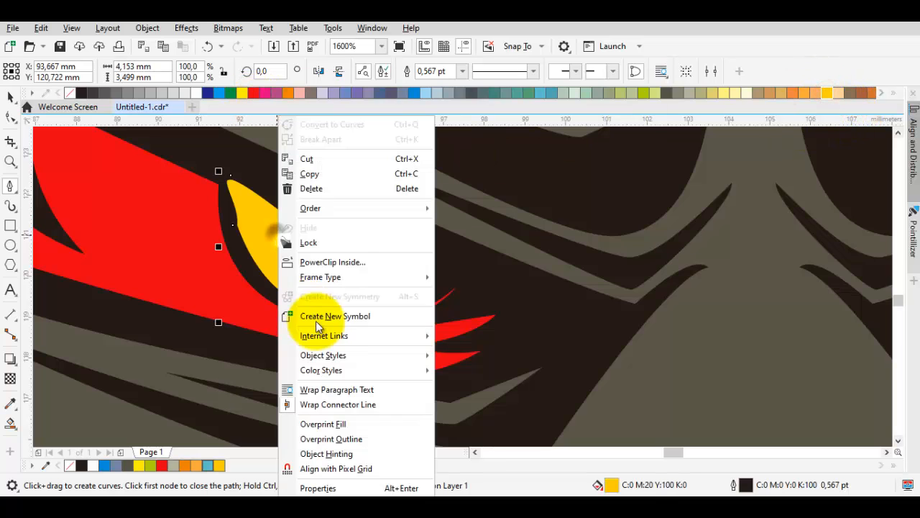
{"action": "mouse_move", "coordinate": [333, 210]}
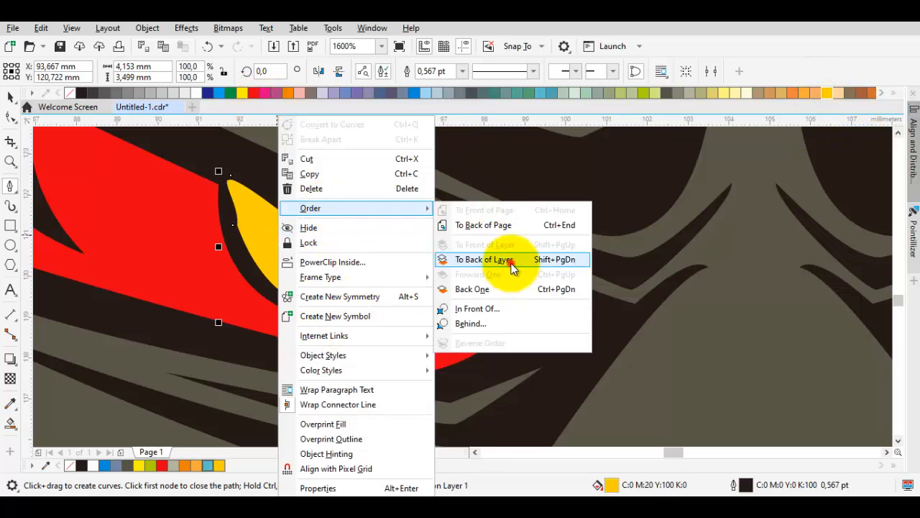
{"action": "left_click", "coordinate": [513, 263]}
- Draw a closed Pen shape about 4.2 by 3.1 mm around the white highlight in the right-hand eye
{"action": "scroll", "coordinate": [509, 263], "scroll_direction": "down", "scroll_amount": 5}
{"action": "scroll", "coordinate": [445, 278], "scroll_direction": "up", "scroll_amount": 3}
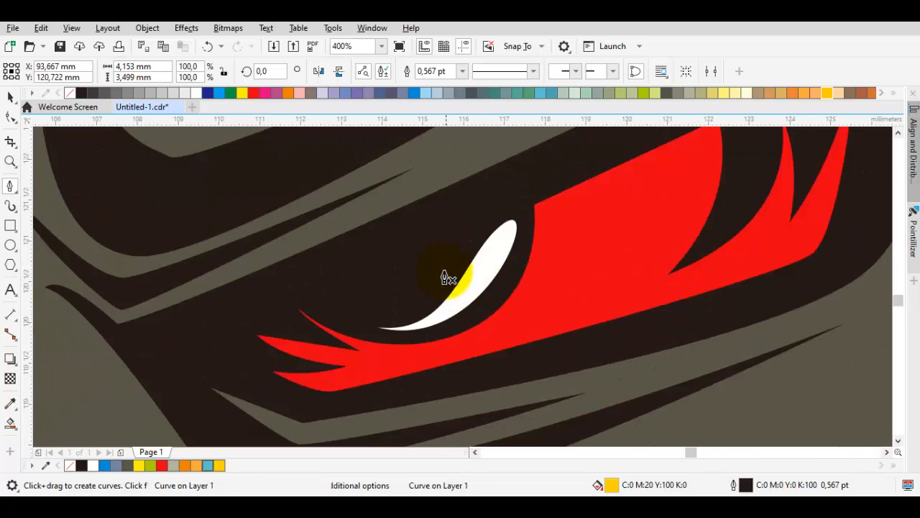
{"action": "scroll", "coordinate": [446, 279], "scroll_direction": "up", "scroll_amount": 2}
{"action": "left_click_drag", "start_coordinate": [523, 358], "coordinate": [587, 310]}
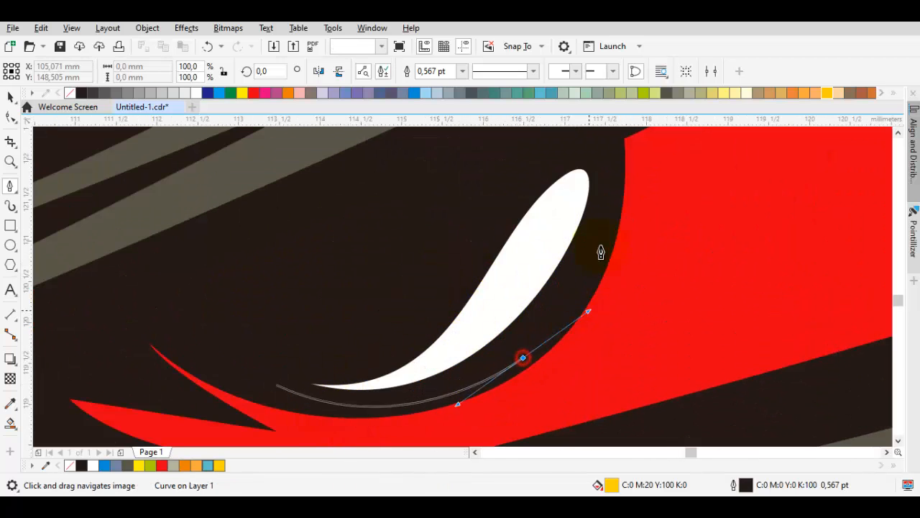
{"action": "left_click_drag", "start_coordinate": [558, 158], "coordinate": [448, 178]}
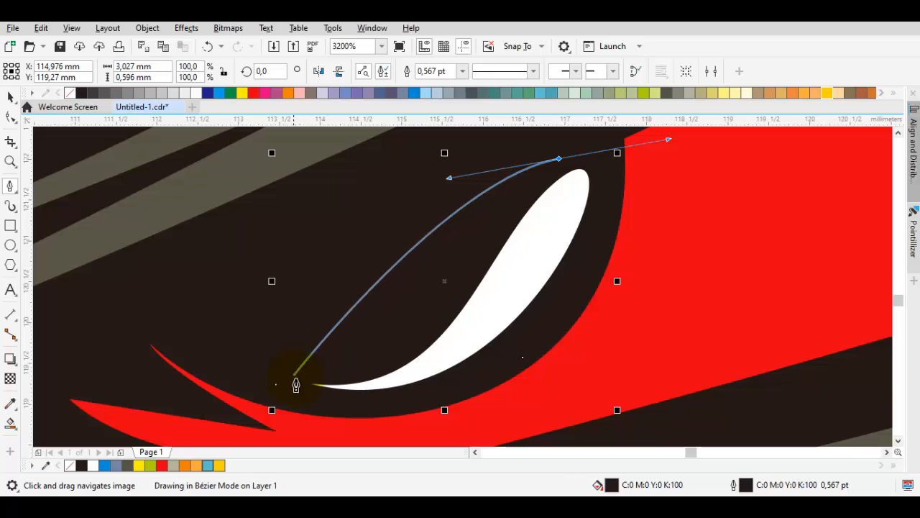
{"action": "left_click", "coordinate": [285, 391]}
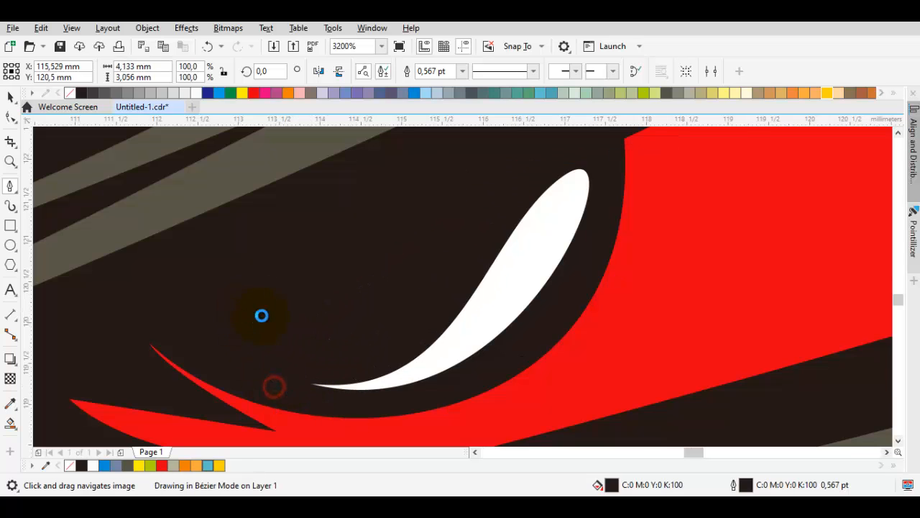
{"action": "scroll", "coordinate": [261, 315], "scroll_direction": "down", "scroll_amount": 2}
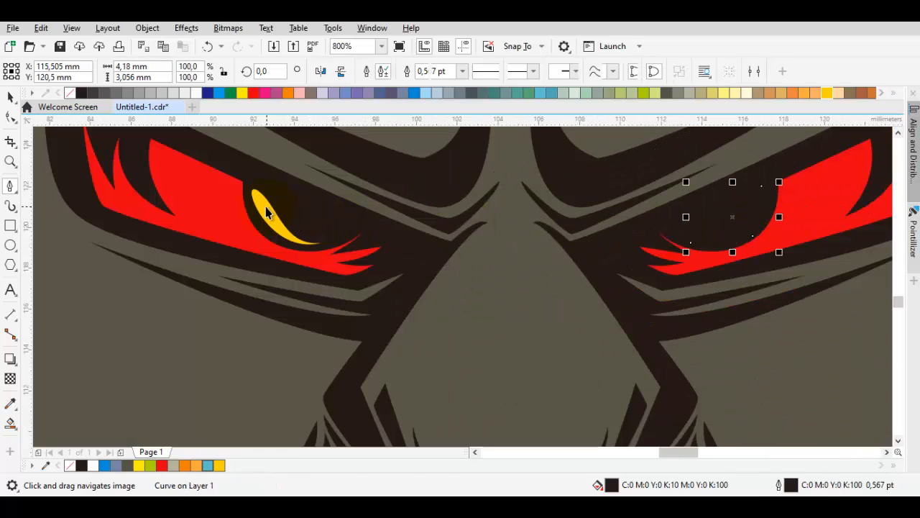
- Weld the right-hand eye highlight shape with the yellow left-hand one into a single object
{"action": "key", "text": "space"}
{"action": "left_click", "coordinate": [308, 162], "text": "shift"}
{"action": "left_click", "coordinate": [398, 70]}
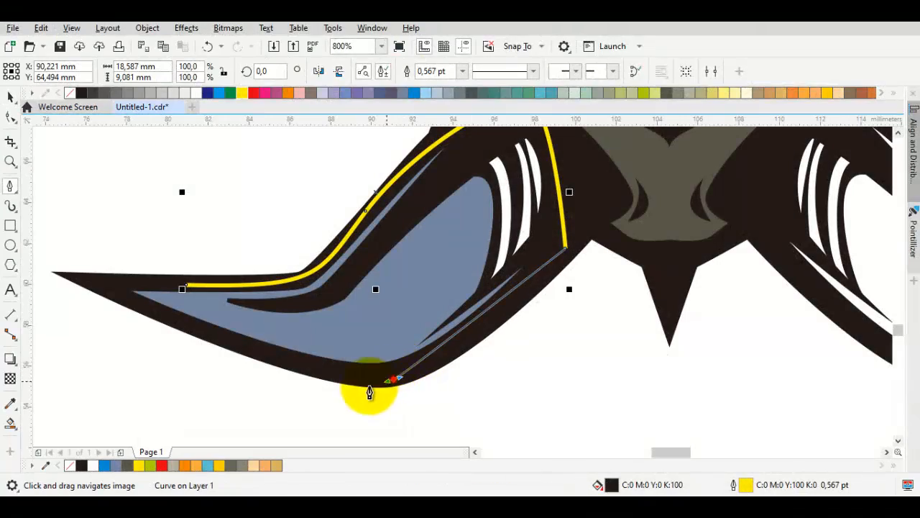
- Close the Pen shape within the black outline of the left-hand lower tusk and weld it with the overlapping blue fill
{"action": "left_click_drag", "start_coordinate": [370, 392], "coordinate": [345, 396]}
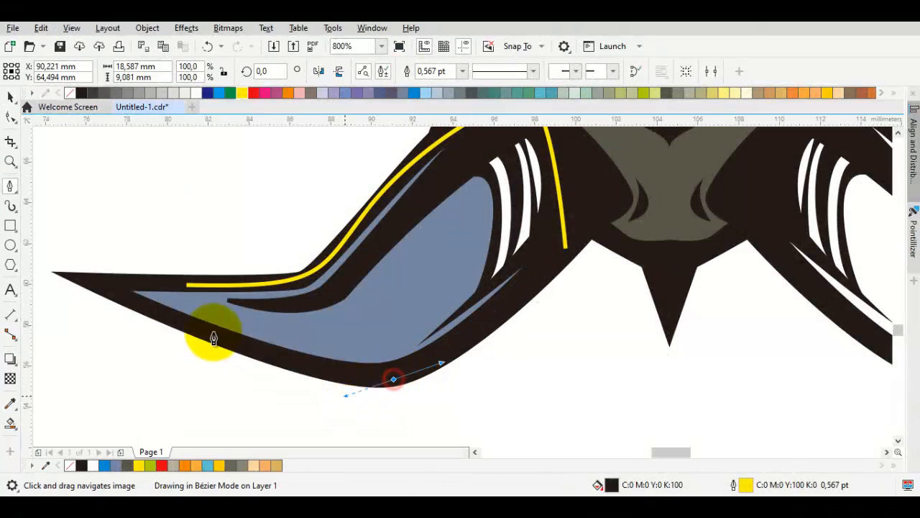
{"action": "mouse_move", "coordinate": [183, 288]}
{"action": "left_mouse_down"}
{"action": "mouse_move", "coordinate": [195, 329]}
{"action": "mouse_move", "coordinate": [175, 301]}
{"action": "left_mouse_up"}
{"action": "key", "text": "space"}
{"action": "left_click", "coordinate": [395, 70]}
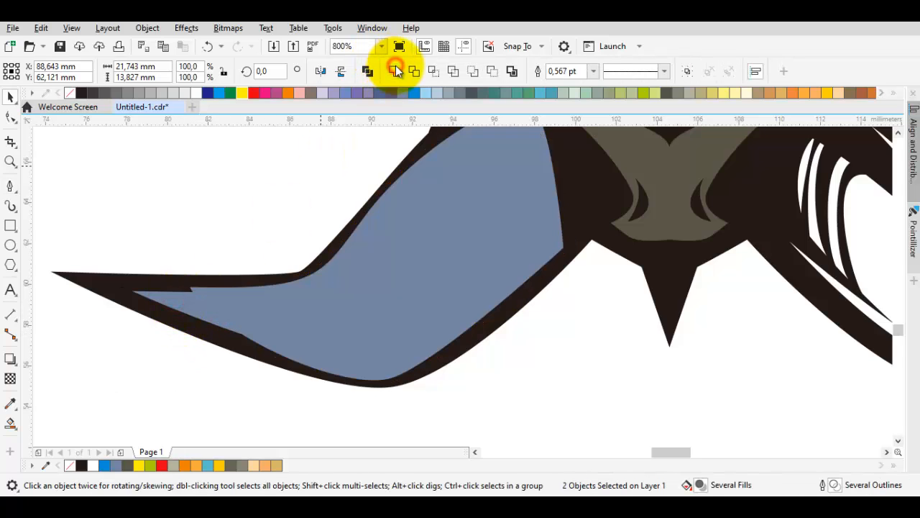
- Weld the remaining piece at the left-hand lower tusk's tip to the main blue tusk fill
{"action": "left_click", "coordinate": [405, 296]}
{"action": "key", "text": "F10"}
{"action": "scroll", "coordinate": [172, 287], "scroll_direction": "up", "scroll_amount": 2}
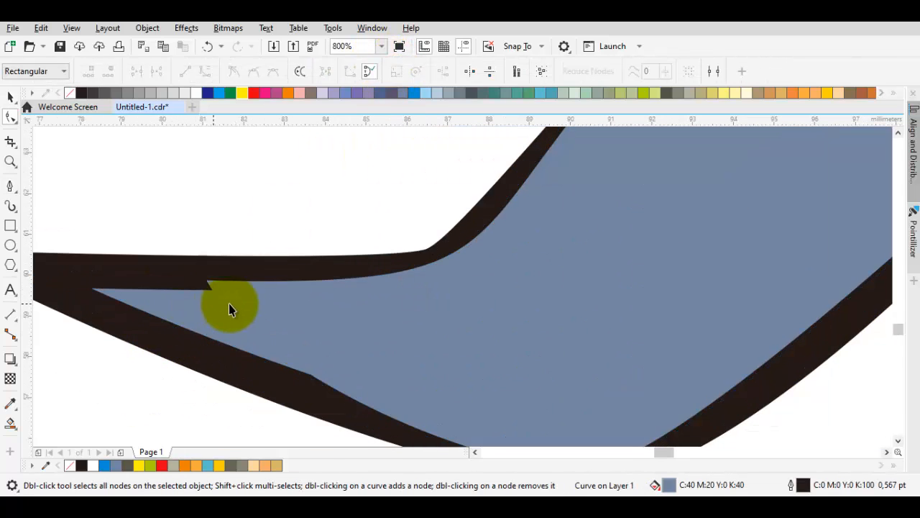
{"action": "key", "text": "space"}
{"action": "left_click", "coordinate": [250, 307], "text": "shift"}
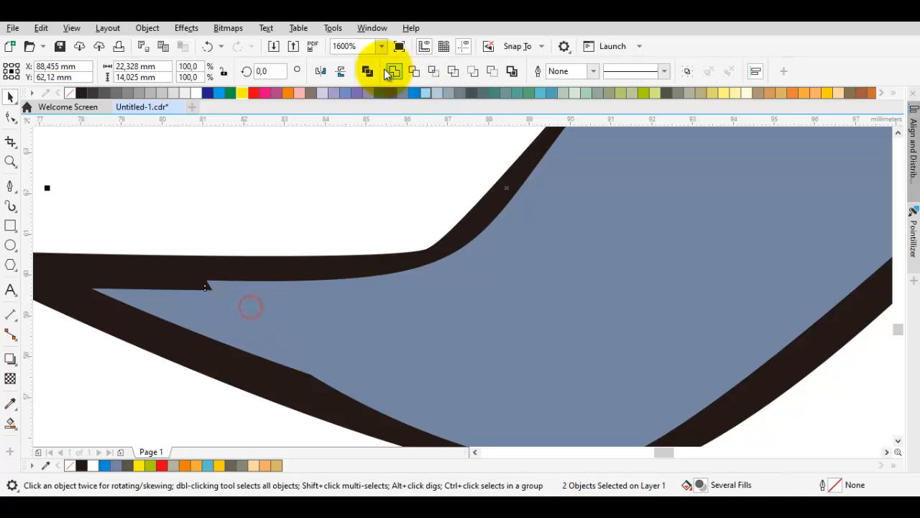
{"action": "left_click", "coordinate": [393, 70]}
{"action": "double_click", "coordinate": [339, 311]}
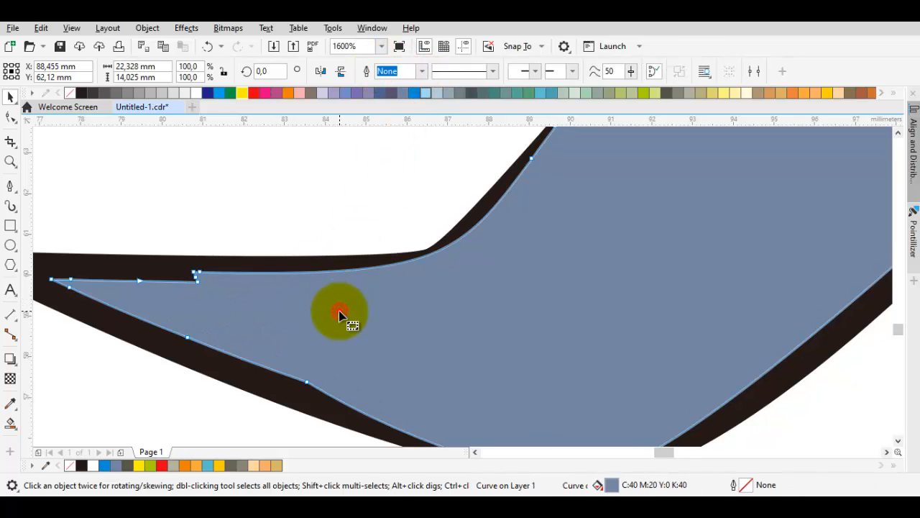
- Recolour the left-hand lower tusk fill with the upper tusks' tan C0 M20 Y60 K20 and send it to the back of the layer
{"action": "scroll", "coordinate": [339, 312], "scroll_direction": "down", "scroll_amount": 3}
{"action": "scroll", "coordinate": [489, 288], "scroll_direction": "down", "scroll_amount": 3}
{"action": "key", "text": "i"}
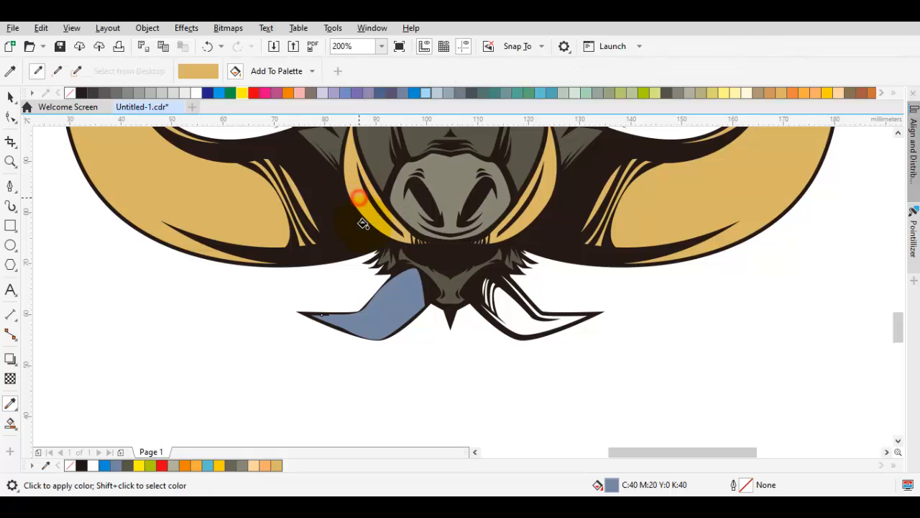
{"action": "left_click", "coordinate": [396, 303]}
{"action": "key", "text": "space"}
{"action": "scroll", "coordinate": [397, 302], "scroll_direction": "up", "scroll_amount": 2}
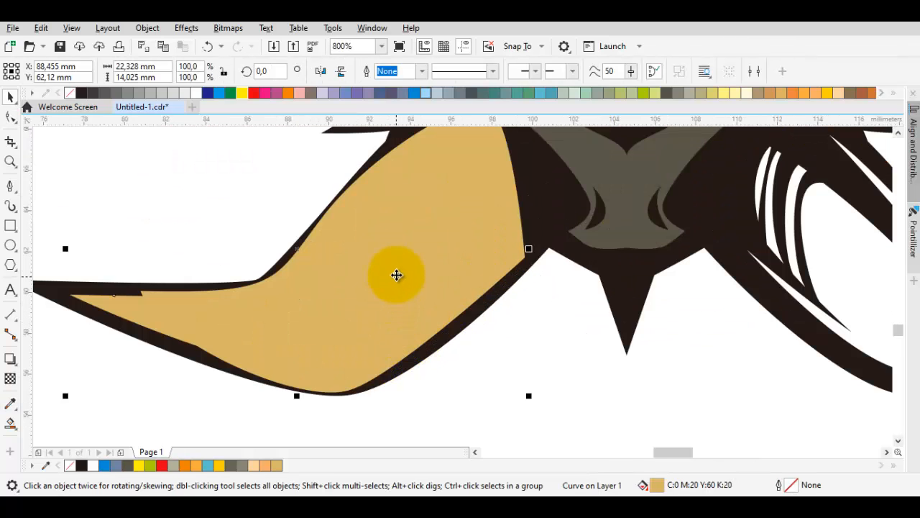
{"action": "right_click", "coordinate": [397, 273]}
{"action": "mouse_move", "coordinate": [492, 206]}
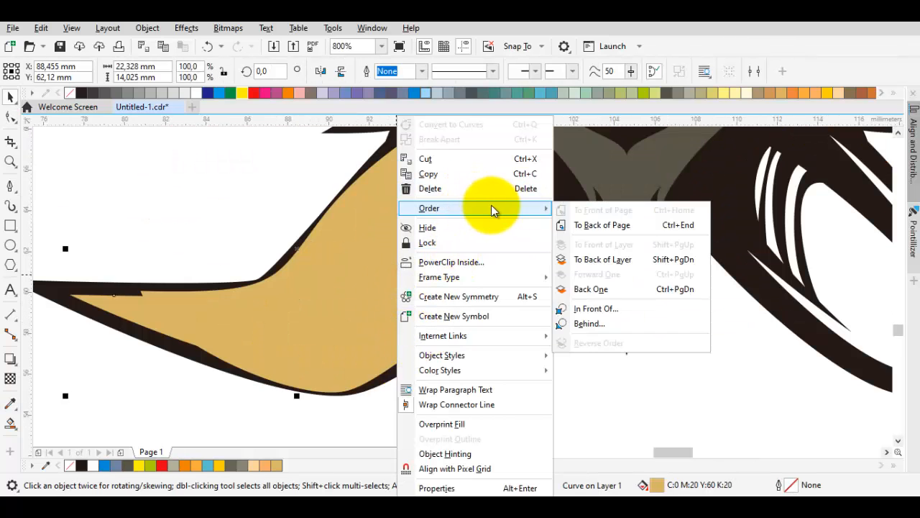
{"action": "left_click", "coordinate": [627, 260]}
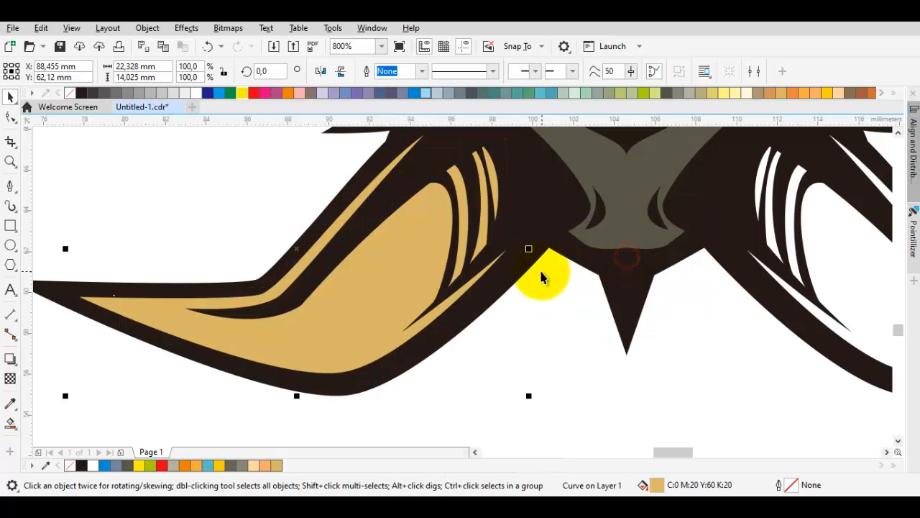
- Make a horizontally mirrored copy of the tan tusk fill and place it over the right-hand lower tusk
{"action": "left_click_drag", "start_coordinate": [531, 250], "coordinate": [270, 263]}
{"action": "right_click", "coordinate": [270, 263]}
{"action": "left_click_drag", "start_coordinate": [465, 290], "coordinate": [801, 320]}
{"action": "scroll", "coordinate": [610, 328], "scroll_direction": "right", "scroll_amount": 5}
{"action": "scroll", "coordinate": [478, 278], "scroll_direction": "up", "scroll_amount": 1}
{"action": "left_click_drag", "start_coordinate": [561, 345], "coordinate": [661, 348]}
{"action": "scroll", "coordinate": [662, 348], "scroll_direction": "down", "scroll_amount": 1}
- Send the mirrored right-hand tusk fill to the back of the layer and deselect it
{"action": "right_click", "coordinate": [544, 327]}
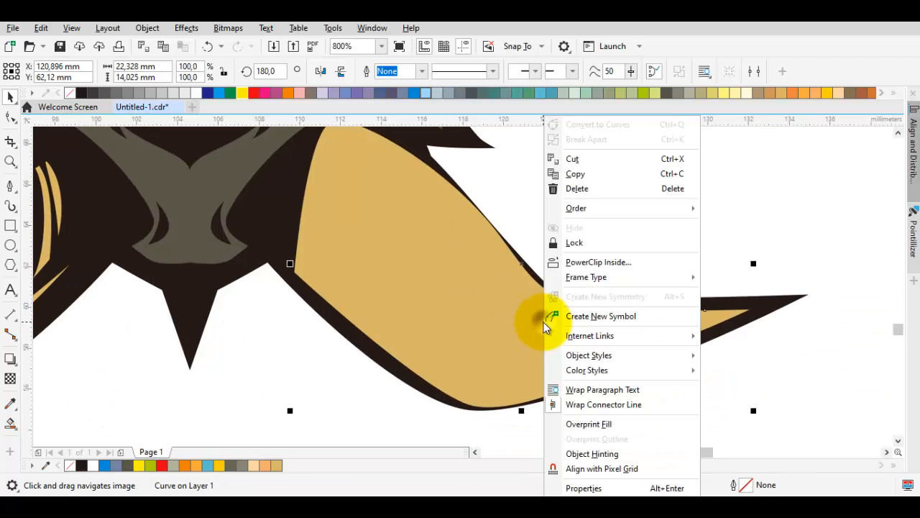
{"action": "mouse_move", "coordinate": [575, 208]}
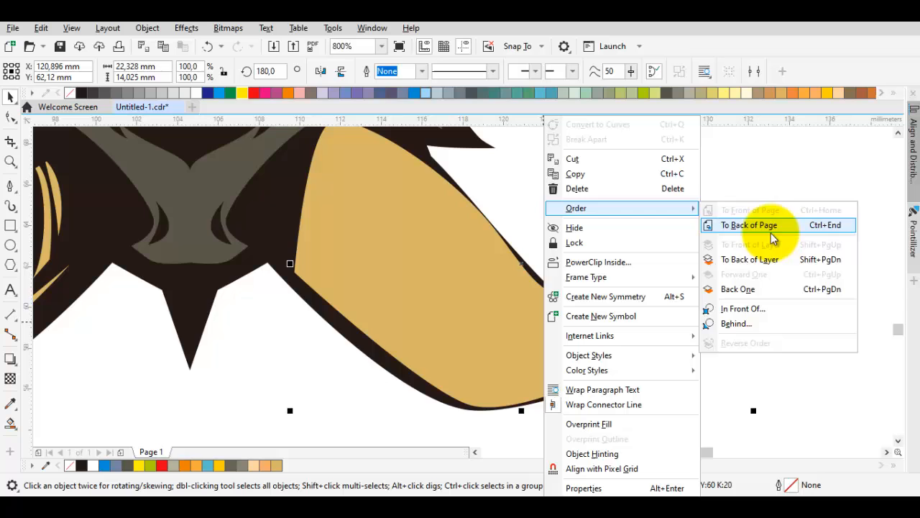
{"action": "left_click", "coordinate": [776, 263]}
{"action": "left_click", "coordinate": [684, 230]}
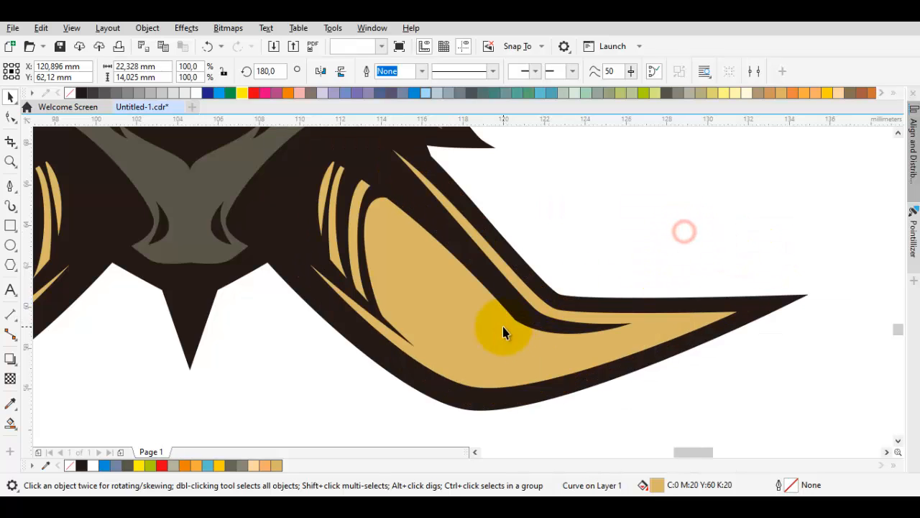
- Examine the node outline of the right-hand lower tusk fill for gaps against the black linework
{"action": "left_click", "coordinate": [502, 328]}
{"action": "key", "text": "F10"}
{"action": "scroll", "coordinate": [669, 316], "scroll_direction": "up", "scroll_amount": 2}
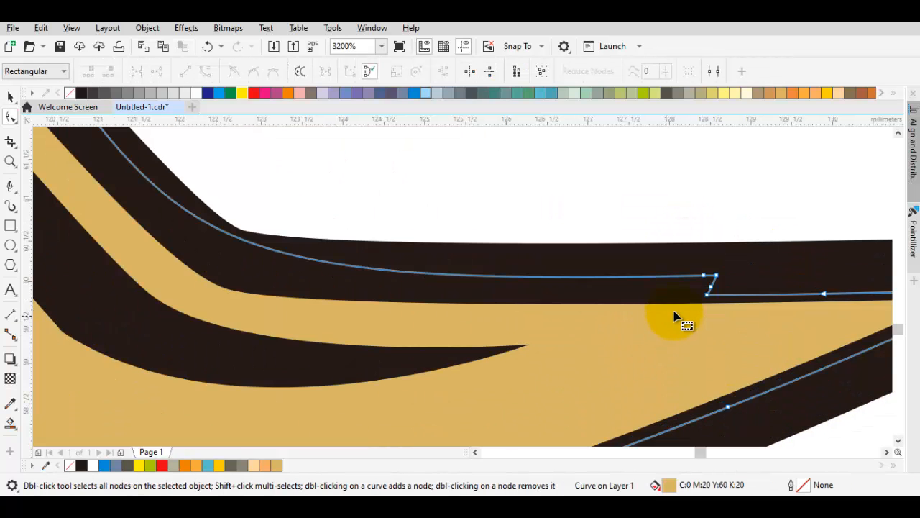
{"action": "left_click_drag", "start_coordinate": [678, 310], "coordinate": [517, 293]}
{"action": "scroll", "coordinate": [517, 293], "scroll_direction": "down", "scroll_amount": 2}
{"action": "left_click", "coordinate": [544, 253]}
{"action": "key", "text": "space"}
- Examine the whole coloured boar head on the page, from the lower tusks up to the ears
{"action": "scroll", "coordinate": [544, 253], "scroll_direction": "down", "scroll_amount": 2}
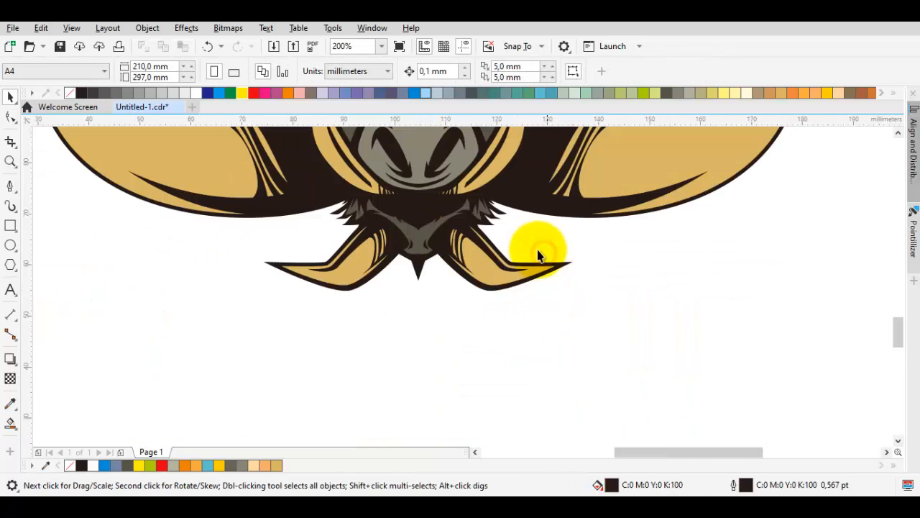
{"action": "left_click_drag", "start_coordinate": [499, 236], "coordinate": [446, 370]}
{"action": "scroll", "coordinate": [471, 311], "scroll_direction": "down", "scroll_amount": 1}
{"action": "left_click_drag", "start_coordinate": [481, 244], "coordinate": [464, 314]}
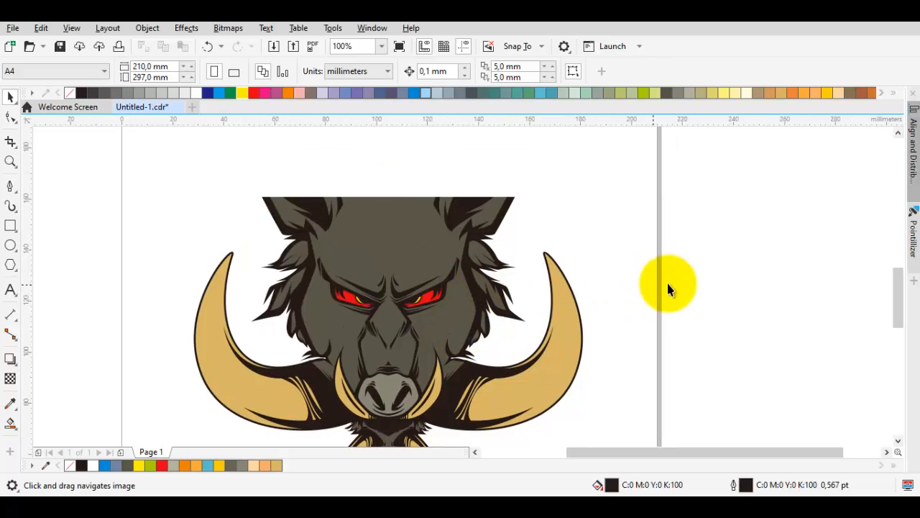
{"action": "left_click", "coordinate": [669, 283]}
{"action": "scroll", "coordinate": [660, 287], "scroll_direction": "down", "scroll_amount": 1}
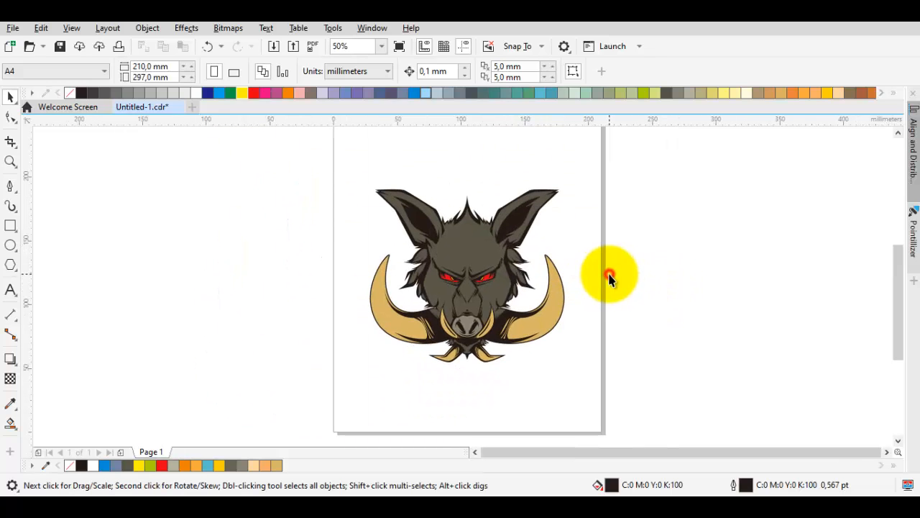
{"action": "scroll", "coordinate": [485, 287], "scroll_direction": "up", "scroll_amount": 1}
{"action": "key", "text": "space"}
{"action": "left_click_drag", "start_coordinate": [540, 301], "coordinate": [508, 277]}
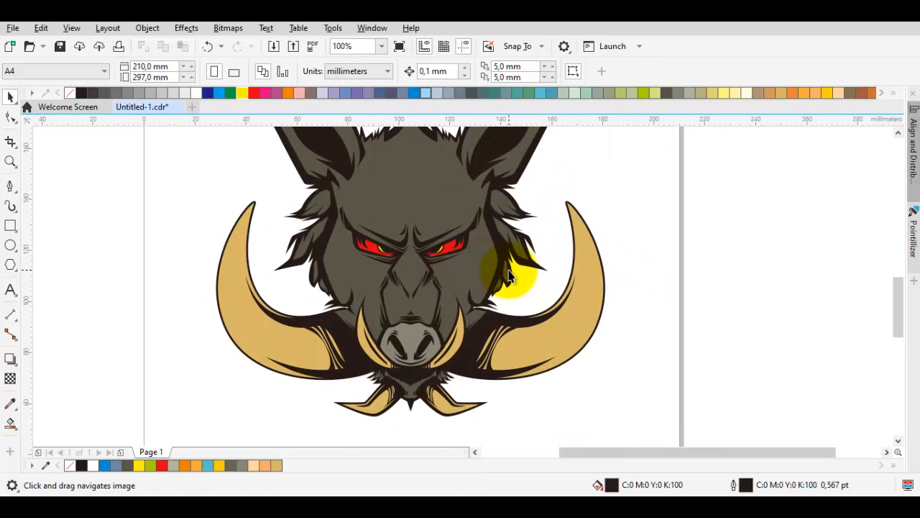
{"action": "scroll", "coordinate": [679, 291], "scroll_direction": "down", "scroll_amount": 1}
{"action": "key", "text": "space"}
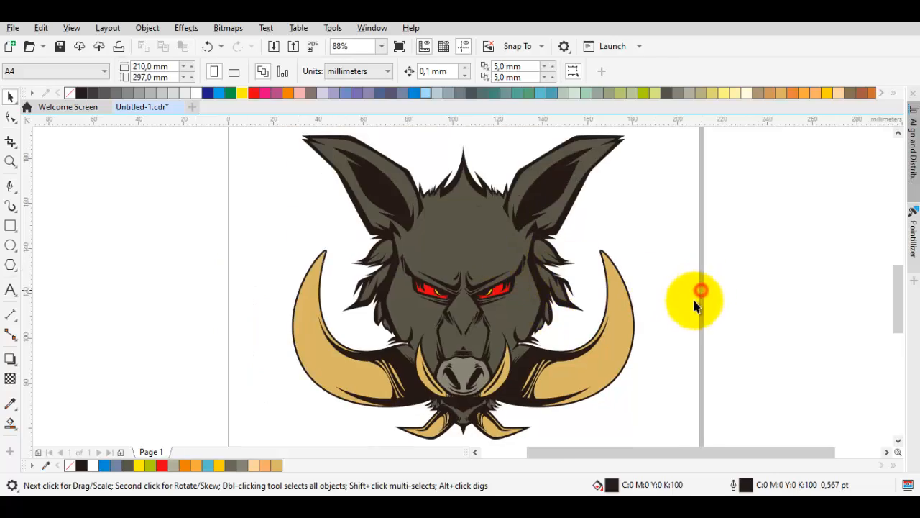